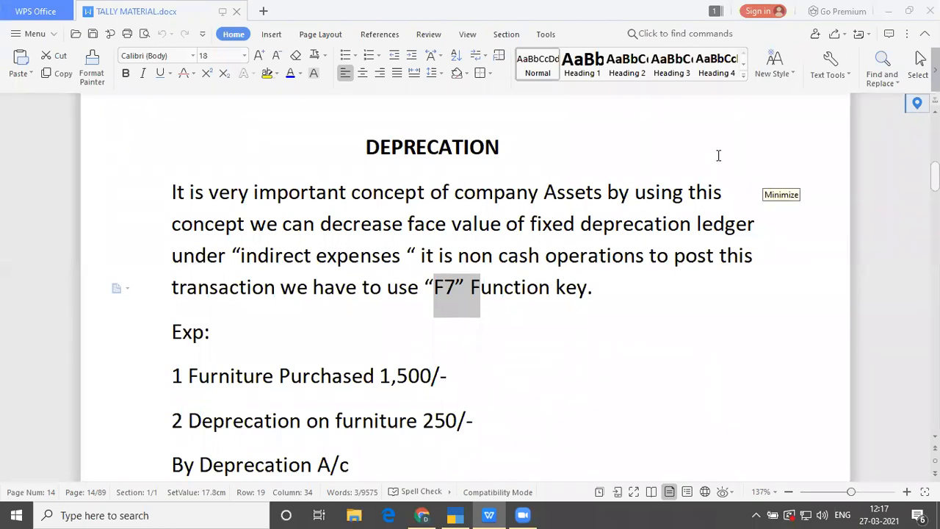
- Read past the depreciation notes in TALLY MATERIAL.docx to the Problem 1 transaction list
left_click(543, 384)
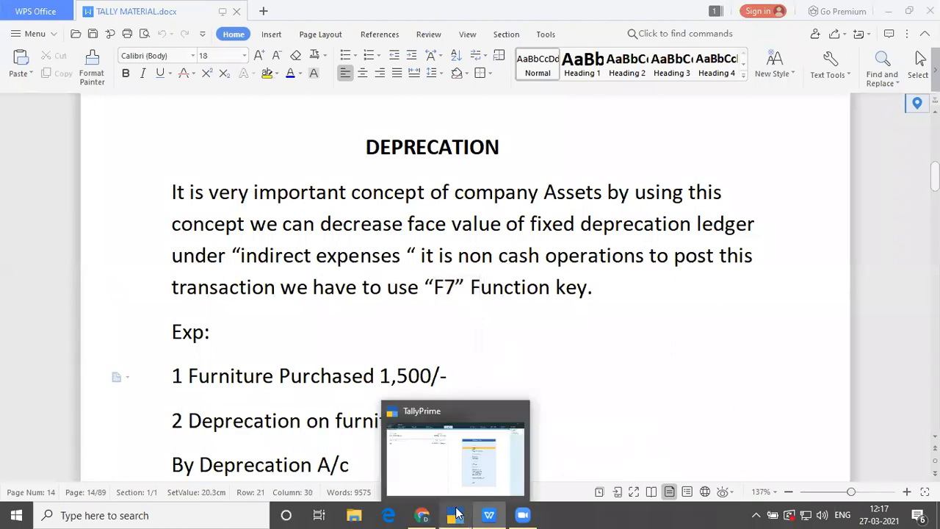
key("Down")
key("Down")
key("Down")
key("Down")
key("Down")
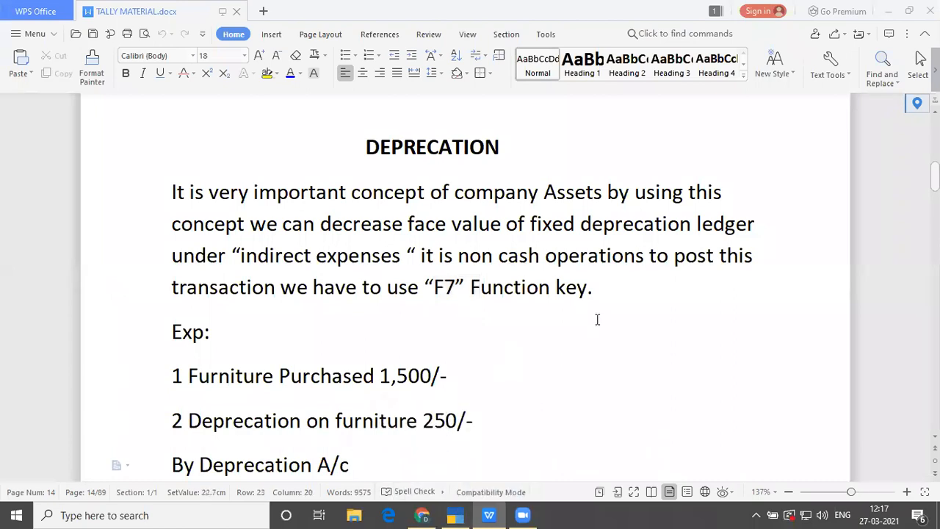
key("Down")
key("Down")
key("Down")
key("Down")
key("Down")
key("Down")
key("Down")
key("Down")
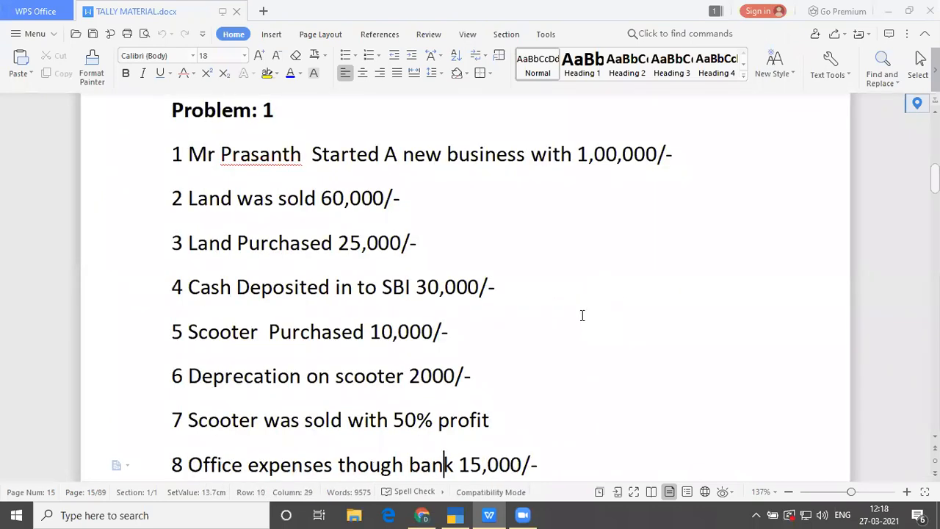
- Switch to TallyPrime and open the creation form for a new company
mouse_move(455, 515)
left_click(477, 453)
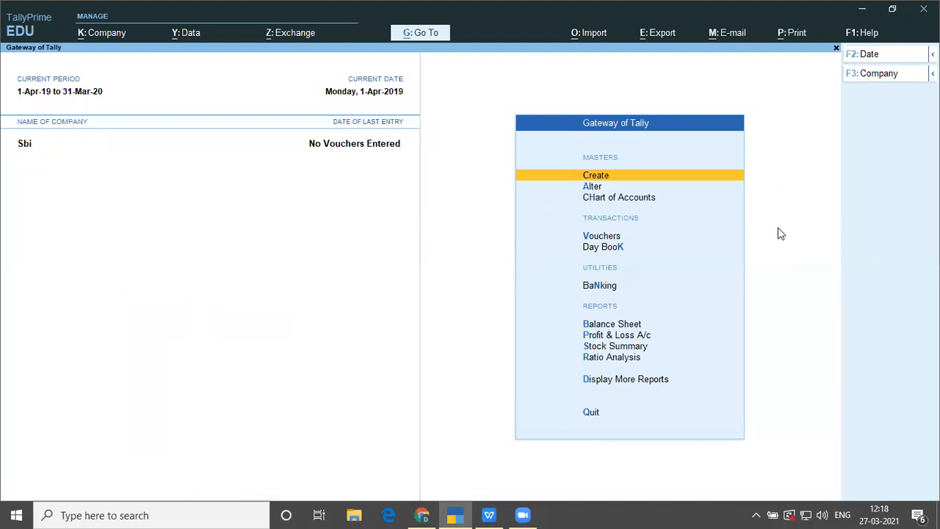
key("alt+k")
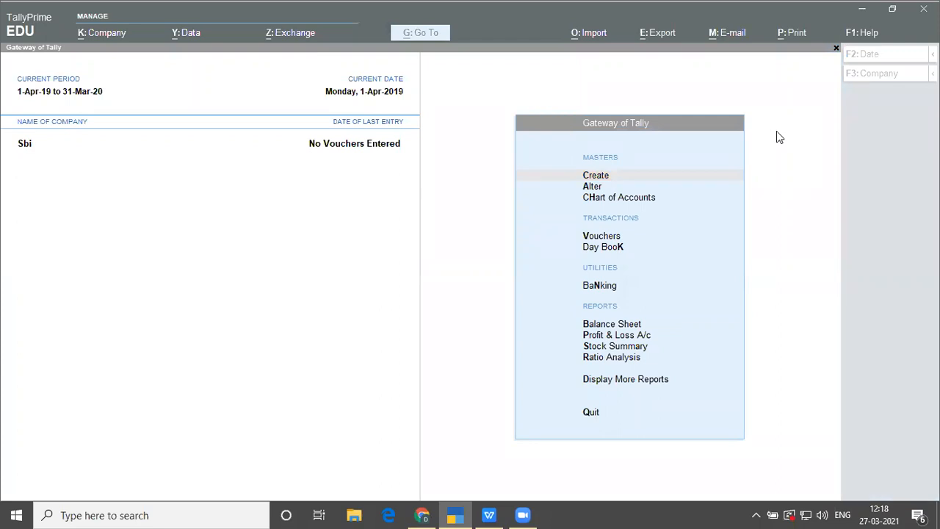
left_click(458, 184)
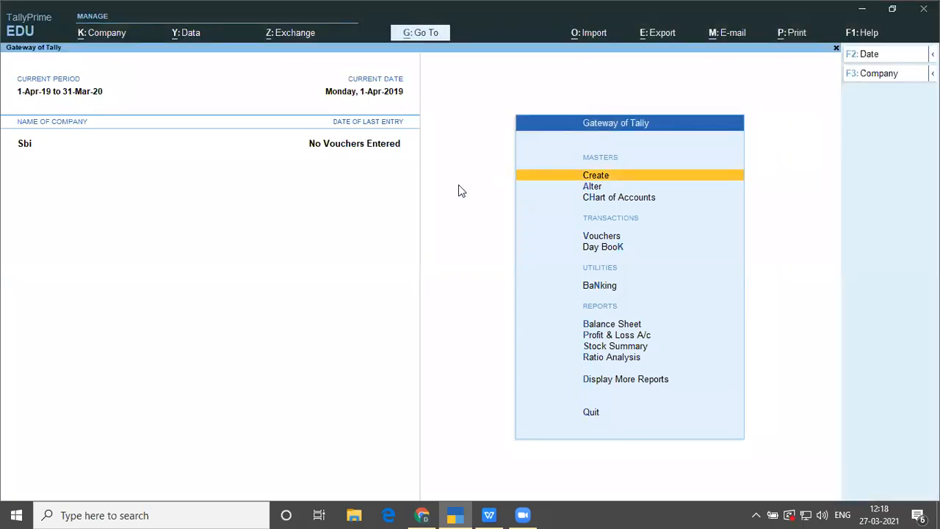
key("F3")
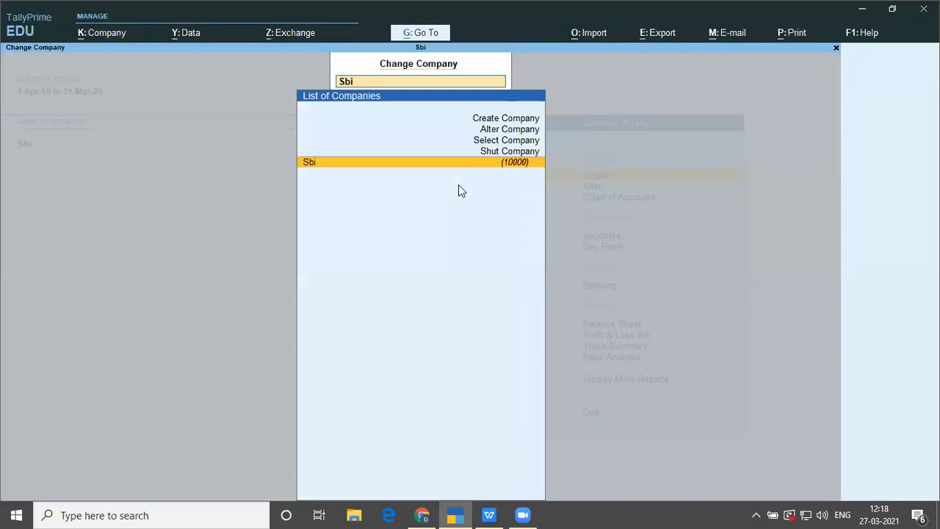
key("Up")
key("Up")
key("Up")
key("Up")
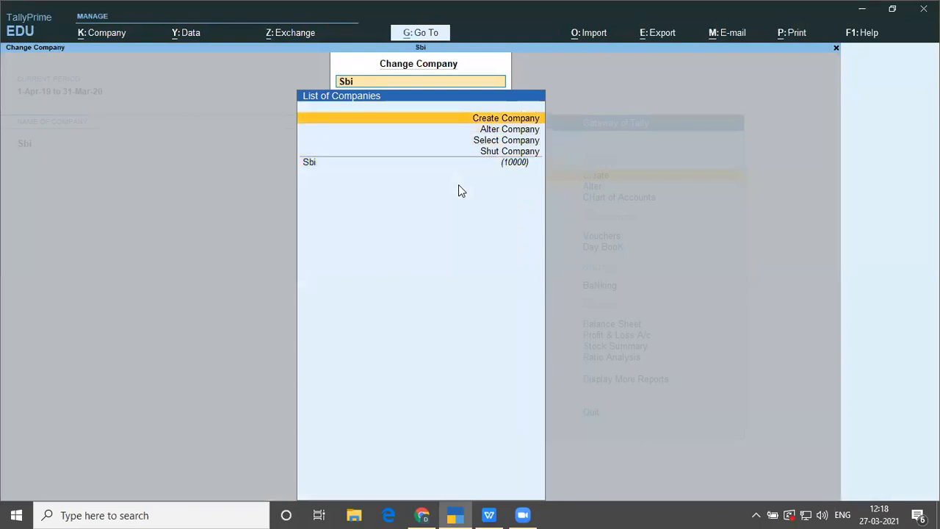
key("Return")
key("Return")
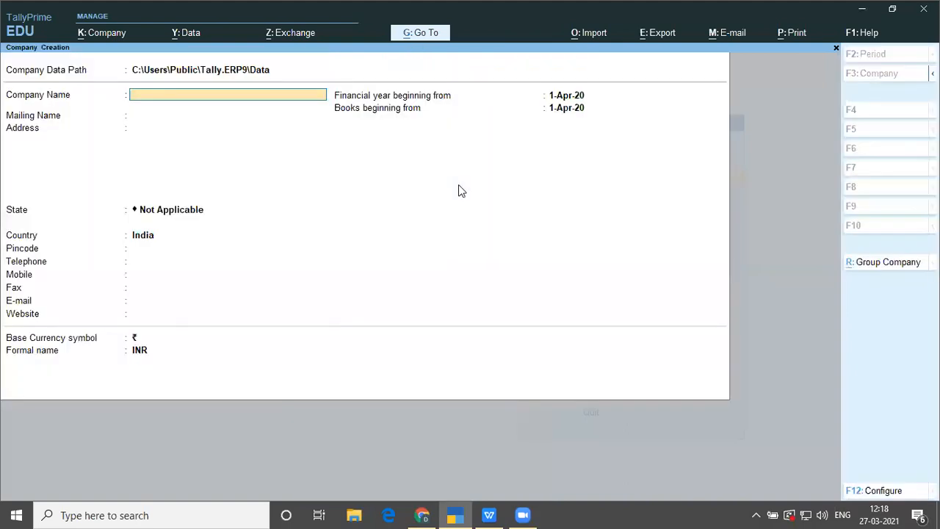
- Enter the business owner's name as the company and mailing name, leave the address blank, and set the state to Andhra Pradesh
type("Mr Prasanth")
key("Return")
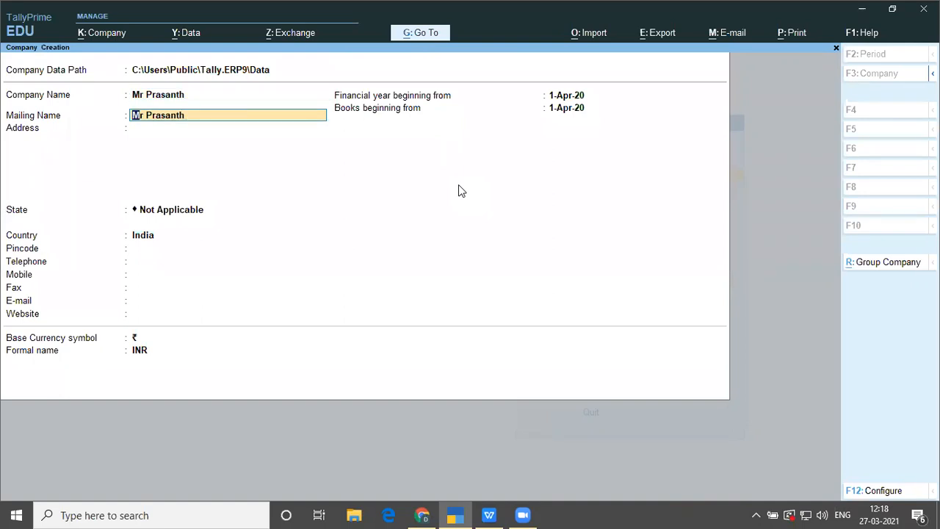
key("Return")
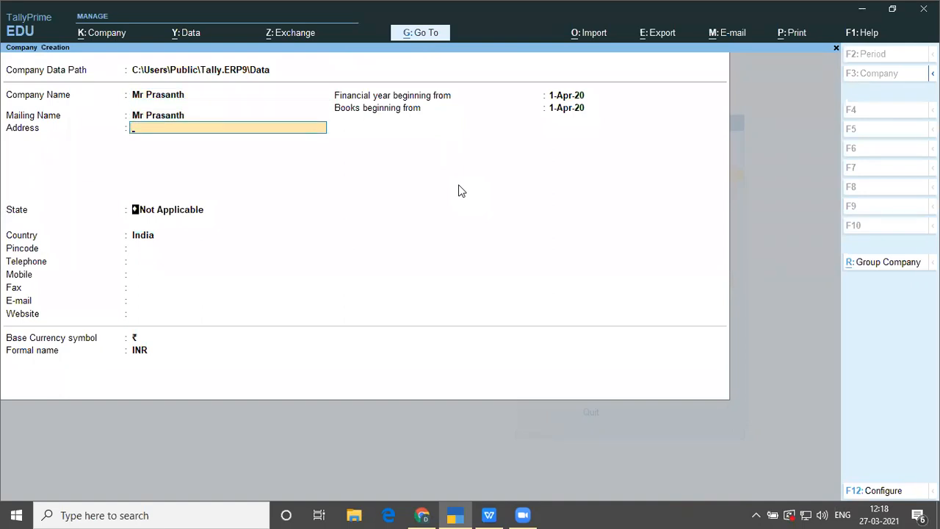
key("Return")
type("An")
key("Down")
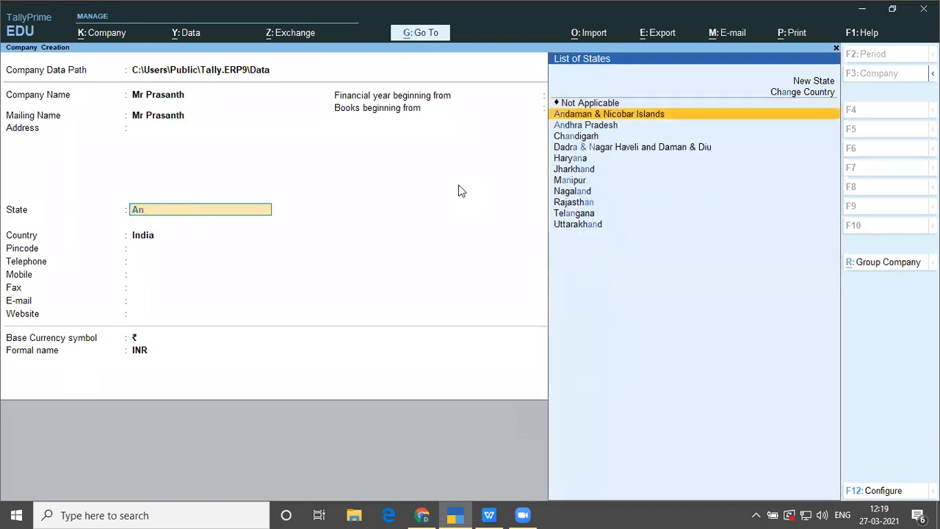
key("Down")
key("Return")
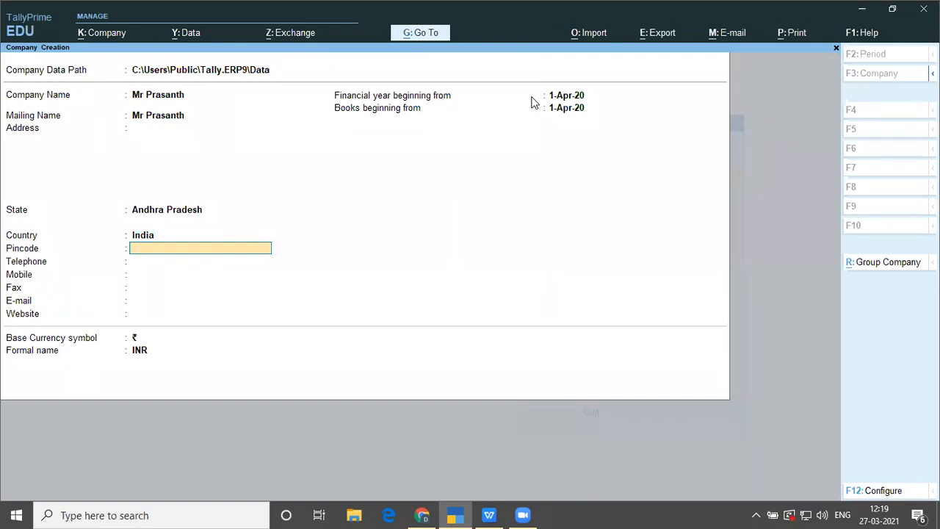
- Save the new company and accept its default accounting, inventory and taxation features
key("ctrl+a")
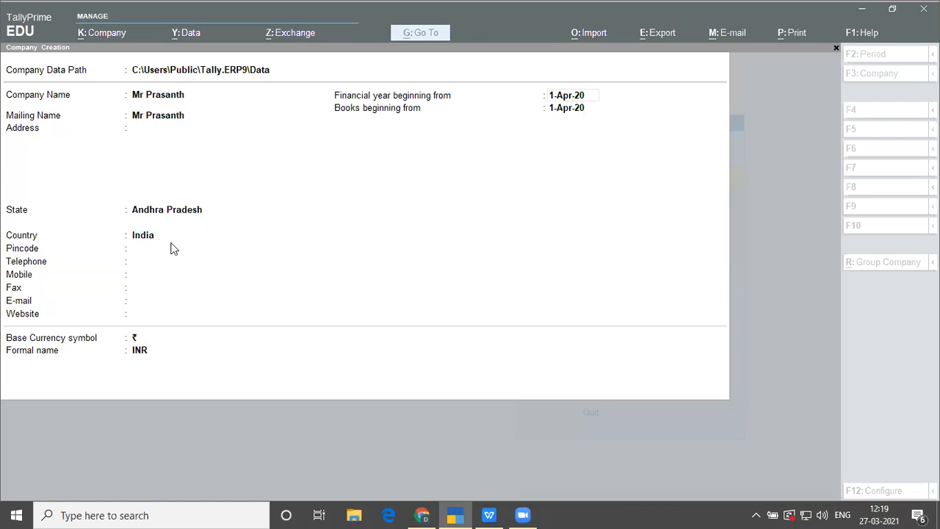
left_click(173, 246)
left_click(171, 242)
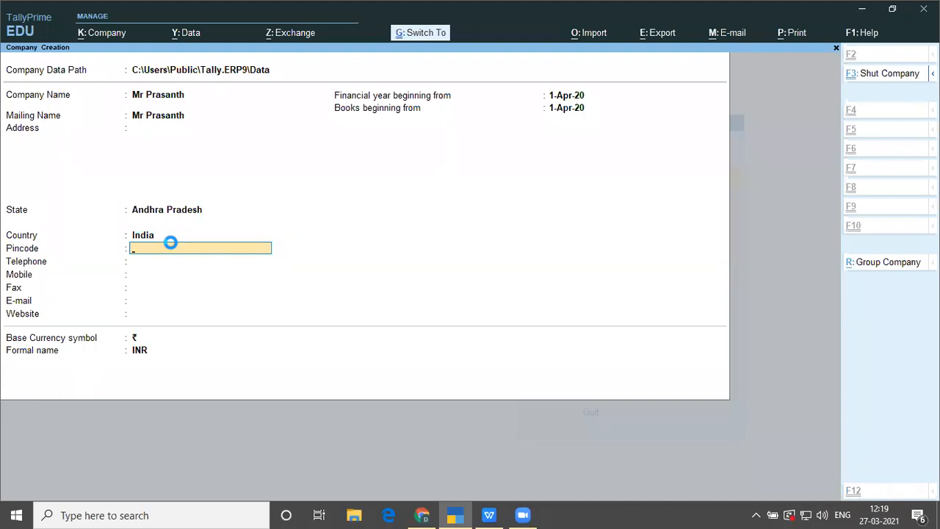
key("ctrl+a")
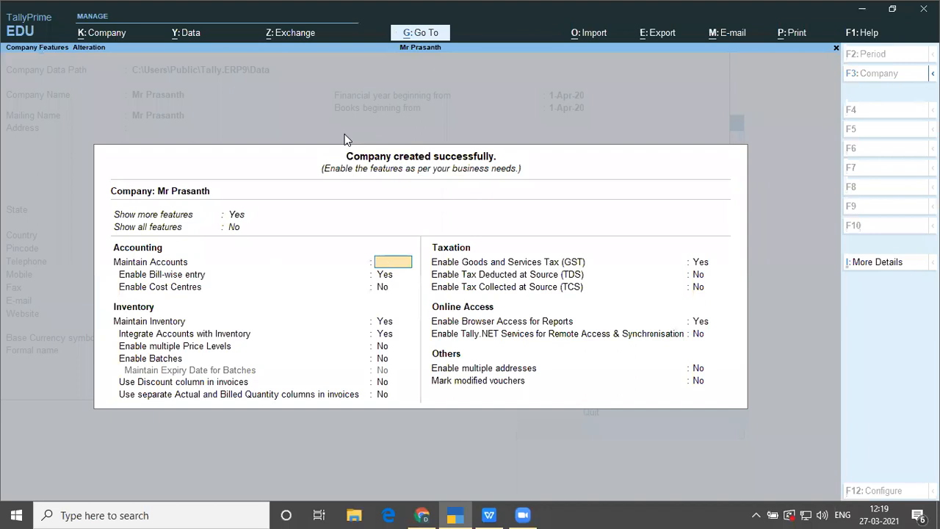
key("ctrl+a")
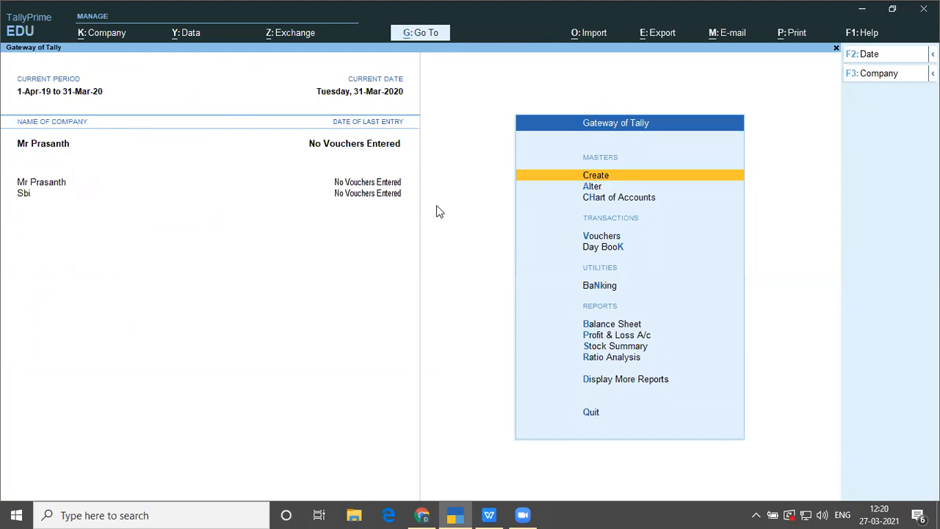
- Start a new ledger master and enter the business owner's name as the ledger name
key("Return")
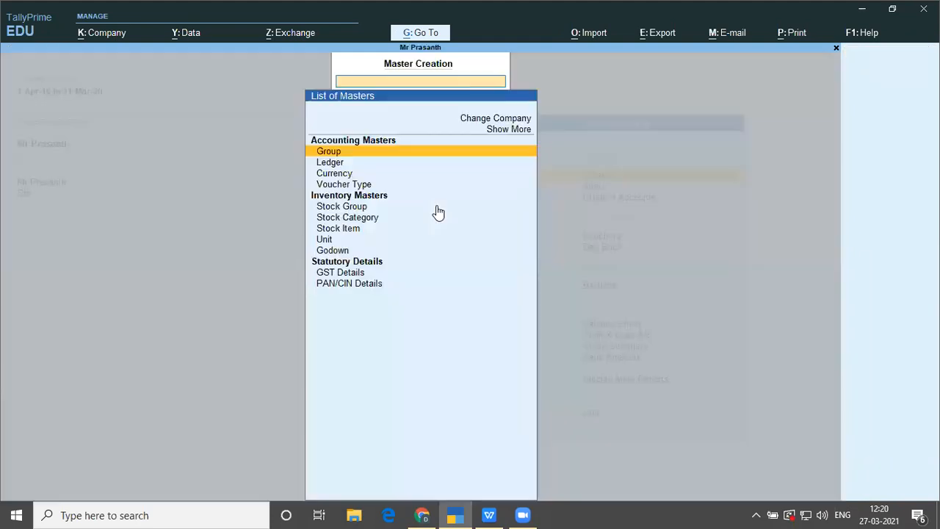
key("Down")
key("Return")
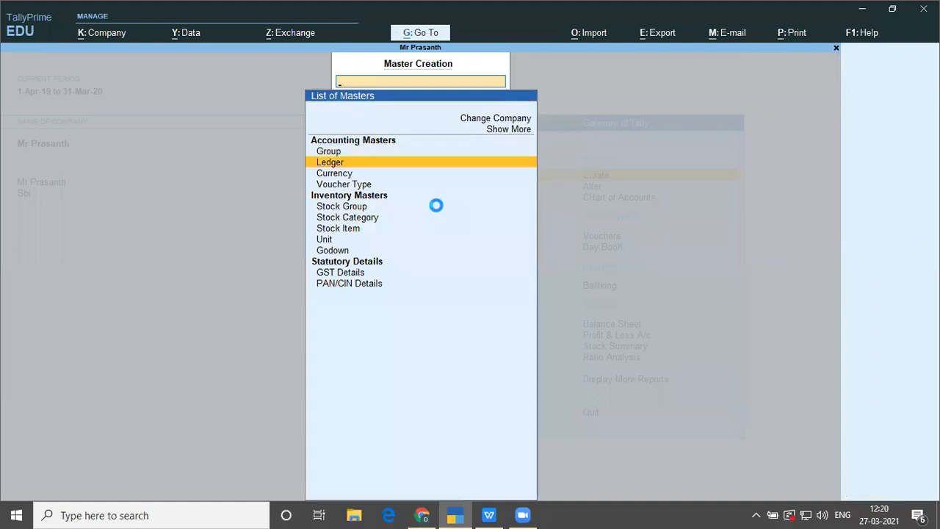
type("Mr Prasanth")
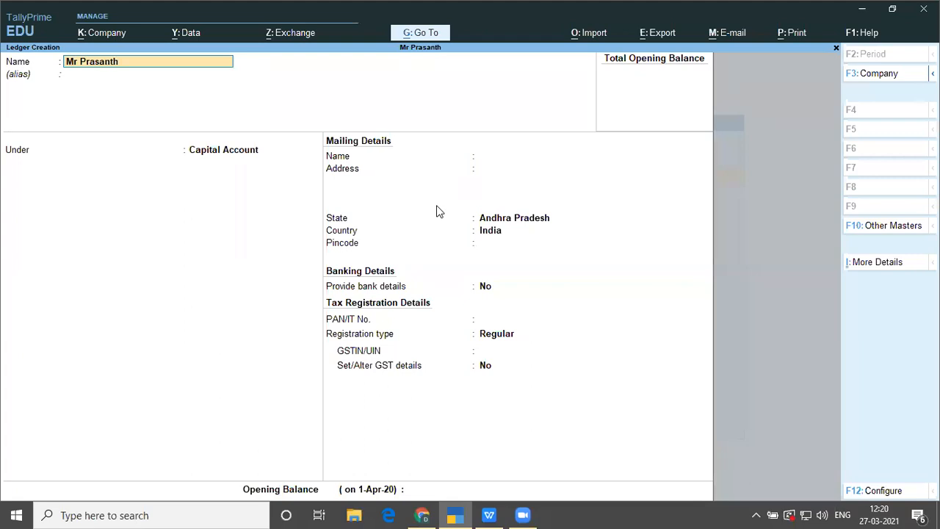
key("Return")
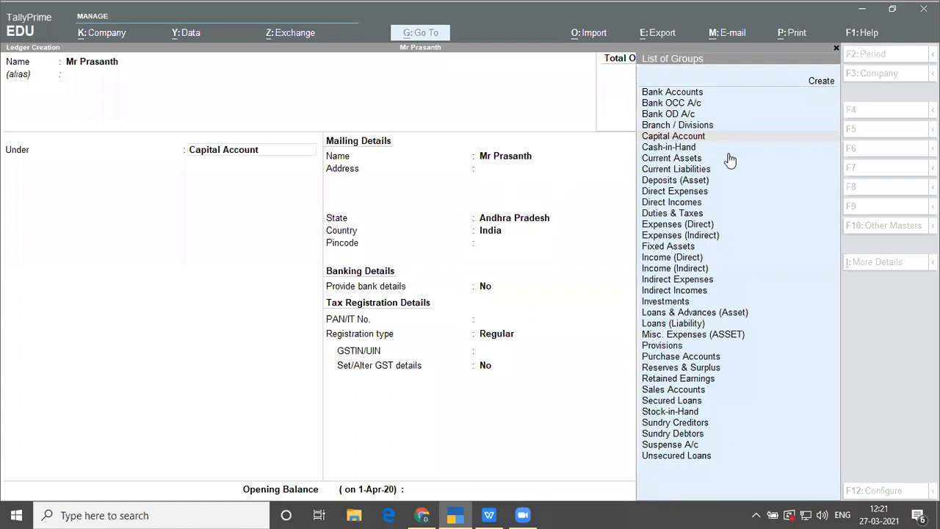
- Place the owner's ledger under Capital Account, keep the default mailing, banking and tax details, and save it
left_click(161, 196)
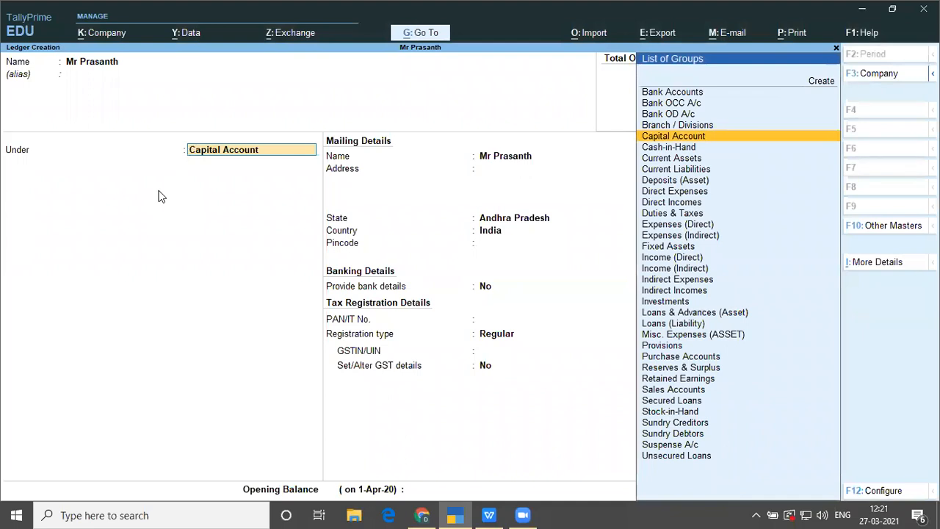
key("Return")
key("Return")
key("Return")
key("Return")
key("Return")
key("Return")
key("Return")
key("Return")
key("Return")
key("Return")
key("Return")
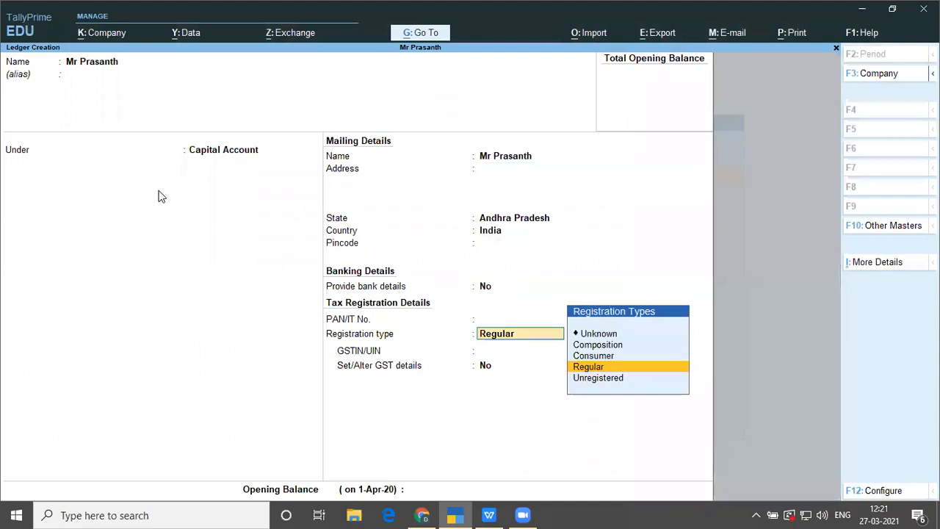
key("Return")
key("Return")
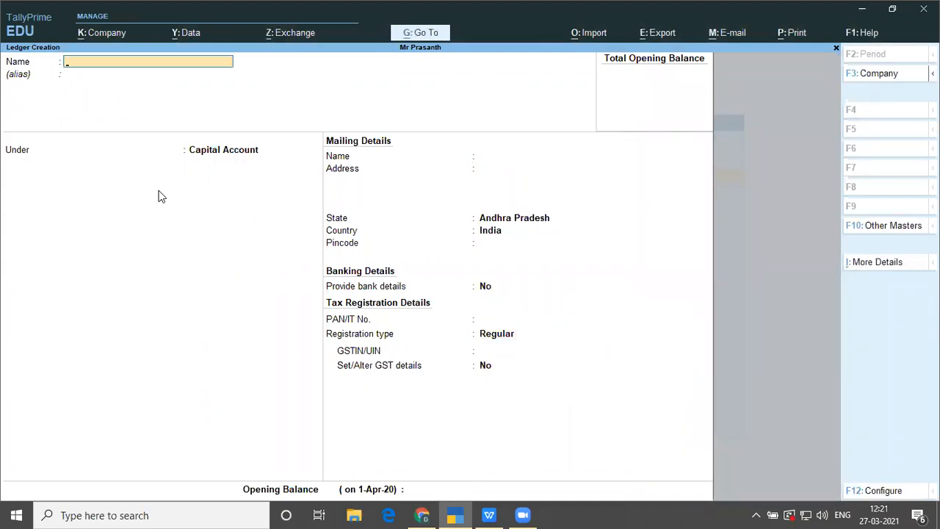
- Switch to the WPS Office document and copy the second transaction, "Land was sold 60,000/", in Problem 1
key("alt+Tab")
key("alt+Tab")
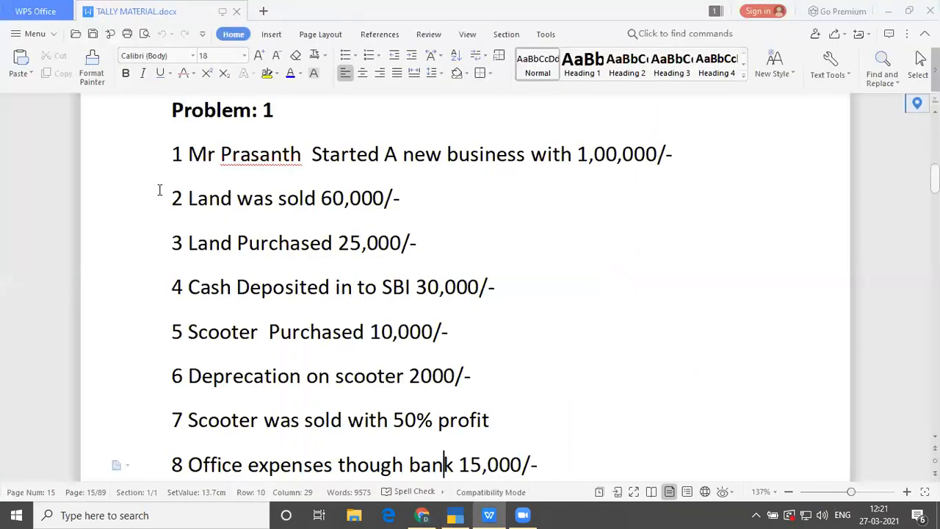
left_click_drag(187, 198, 390, 195)
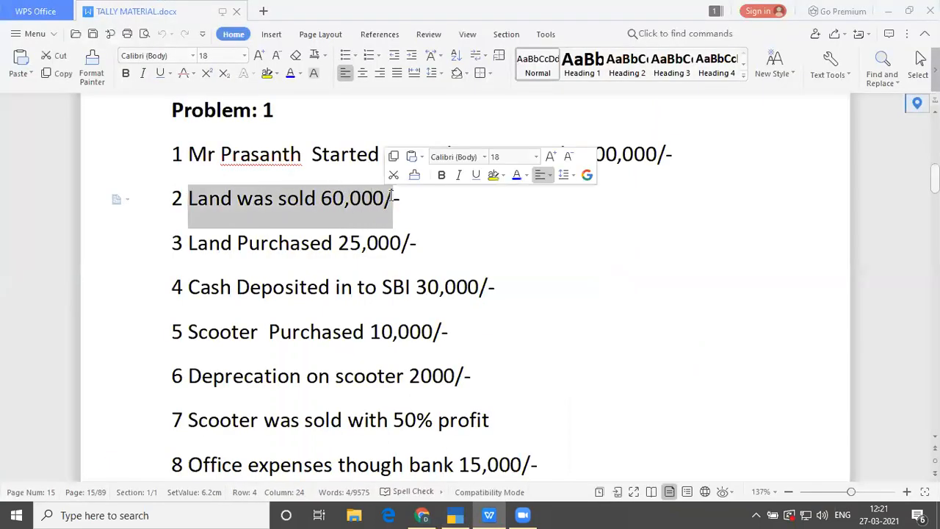
key("ctrl+c")
- Switch back to TallyPrime and enter a ledger named Land under Fixed Assets
key("alt+Tab")
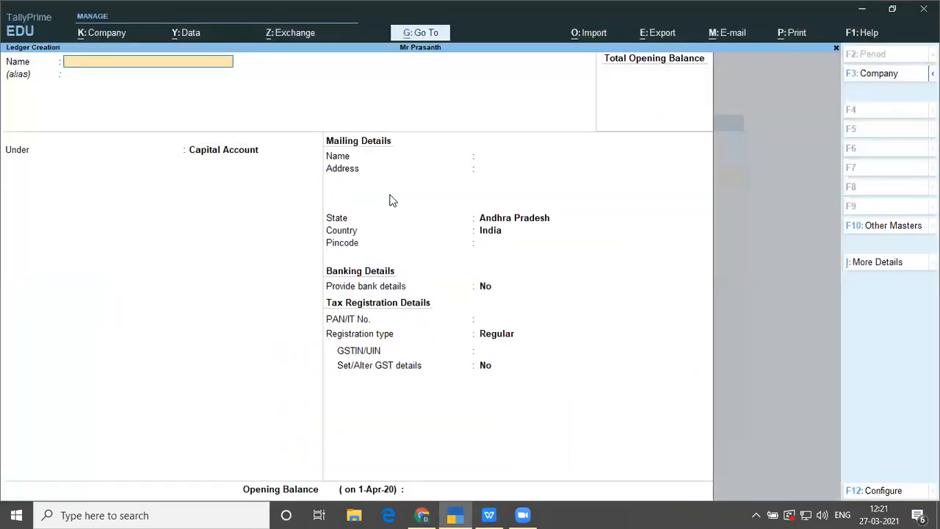
type("Lanf")
key("BackSpace")
type("d")
key("Return")
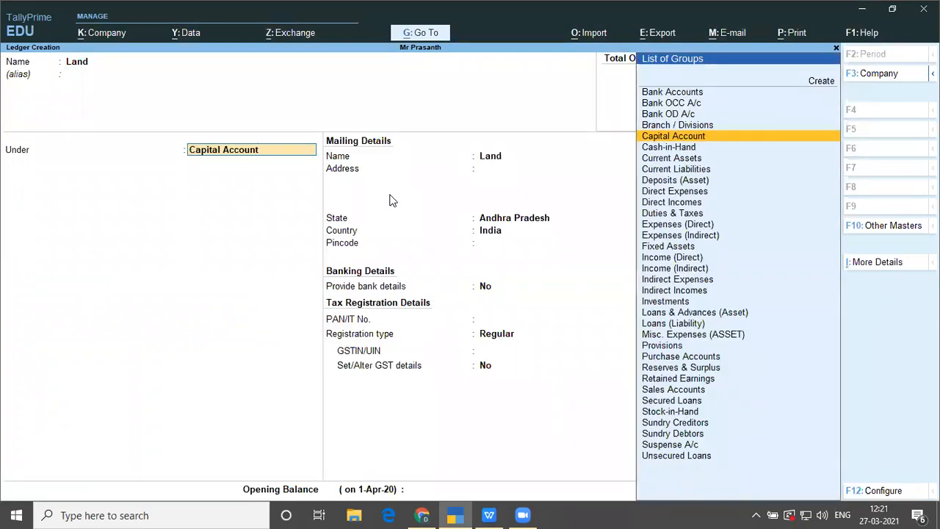
type("F")
key("Return")
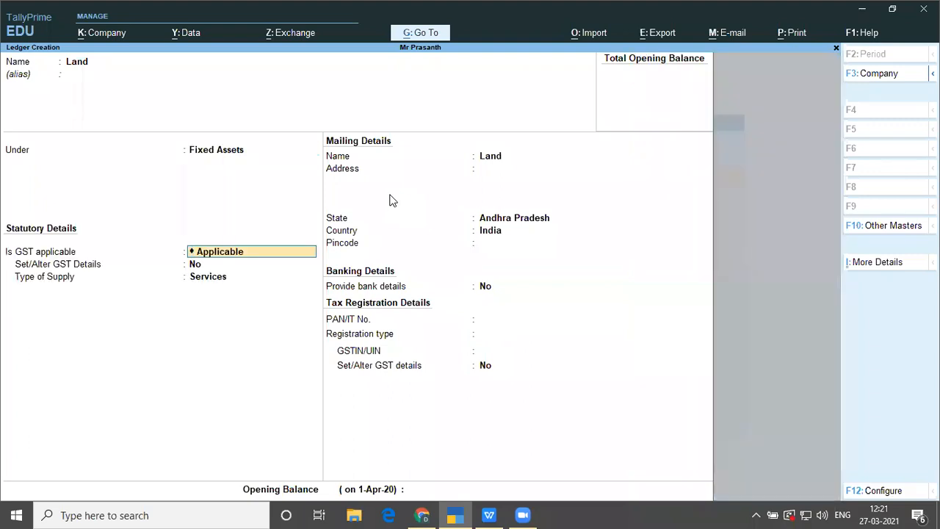
- Keep the Land ledger's default GST, mailing, banking and tax details and save the ledger
key("Return")
key("Return")
key("Return")
key("Return")
key("Return")
key("Return")
key("Return")
key("Return")
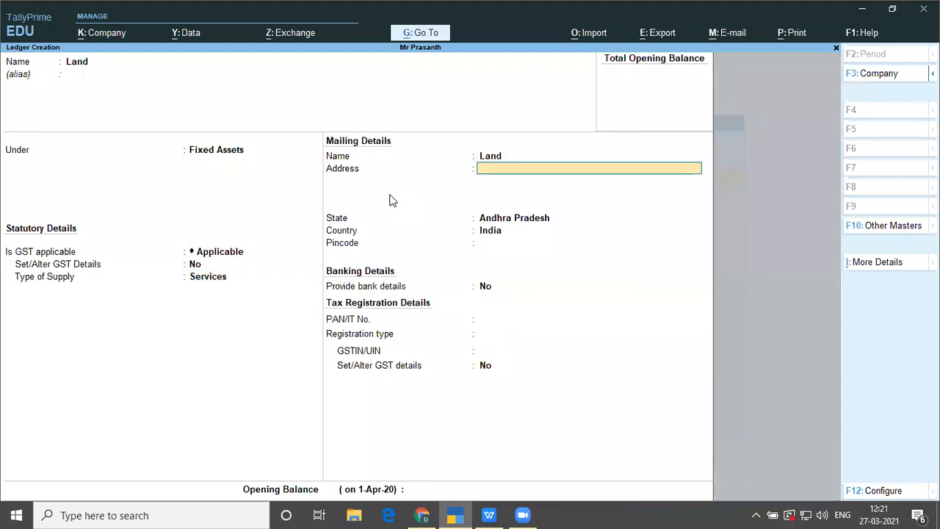
key("Return")
key("Return")
key("Return")
key("Return")
key("Return")
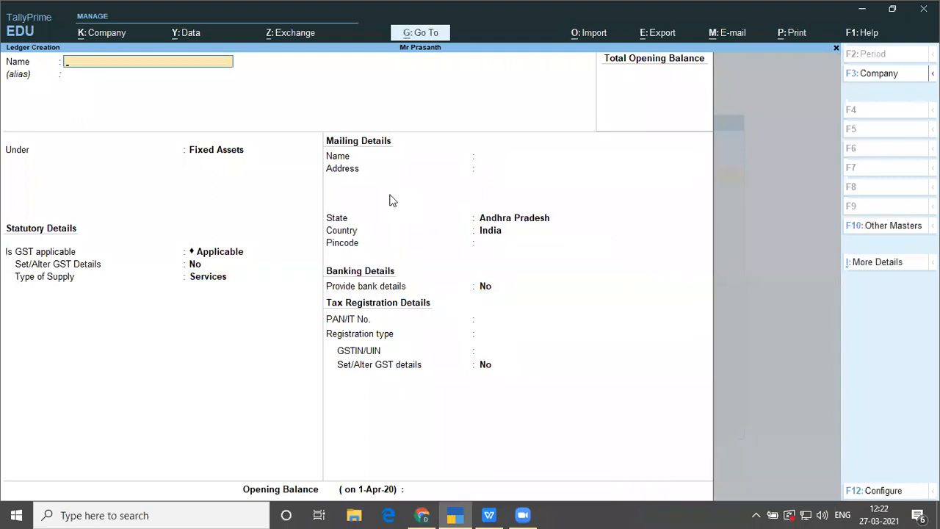
- Switch to the WPS Office document and examine the land purchase and SBI cash deposit transactions in Problem 1
key("alt+Tab")
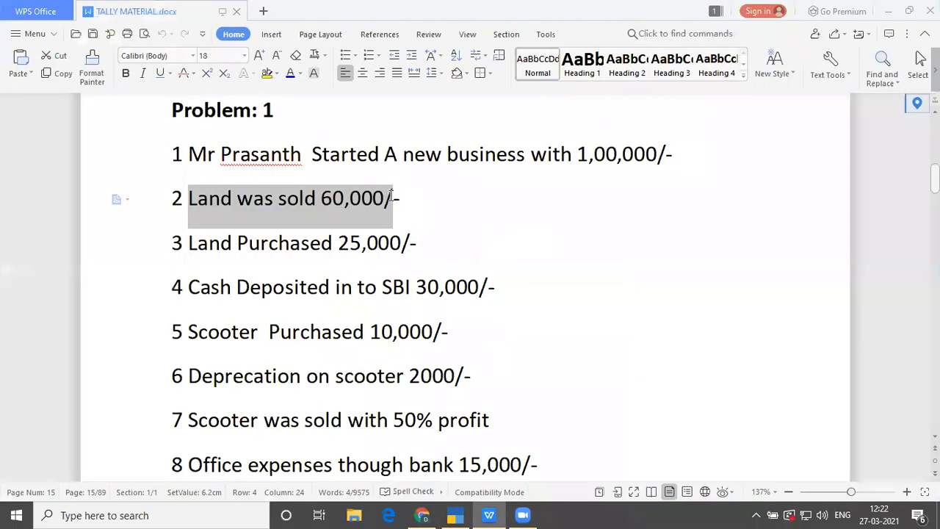
left_click_drag(189, 243, 341, 242)
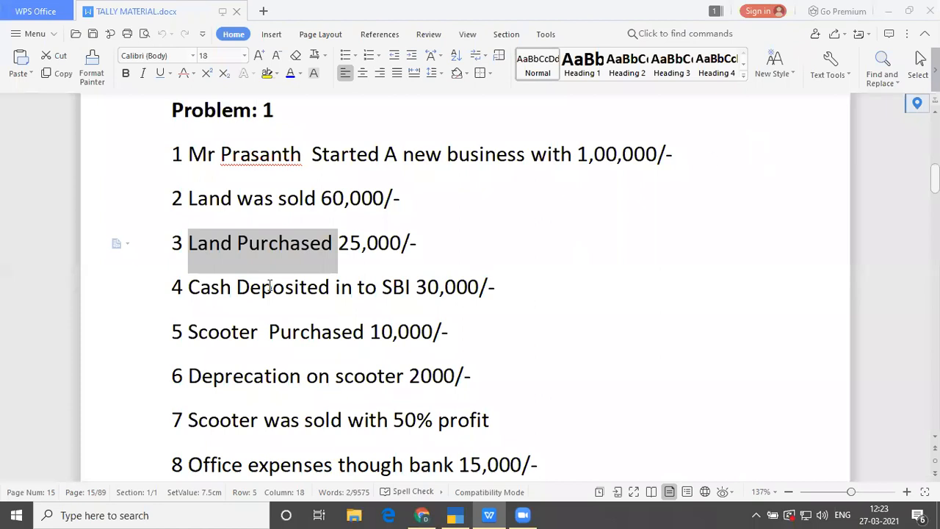
left_click_drag(183, 288, 413, 303)
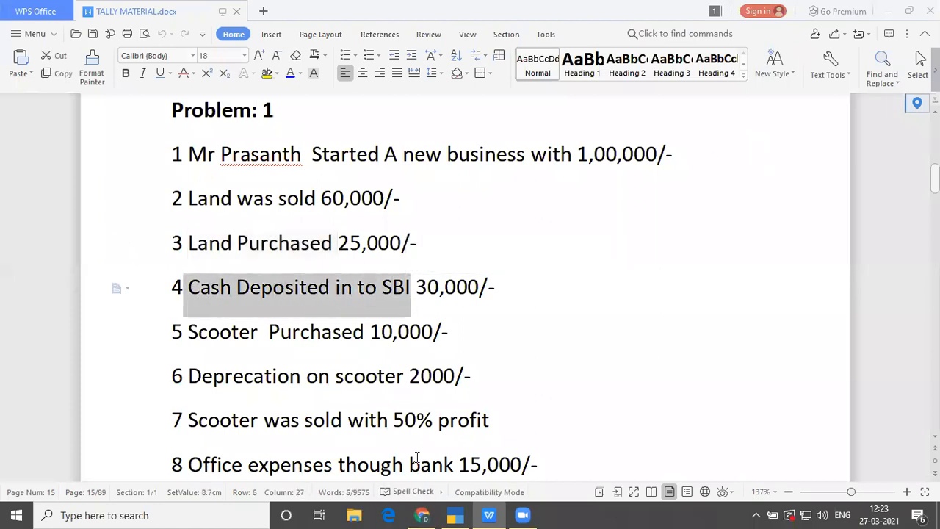
mouse_move(468, 514)
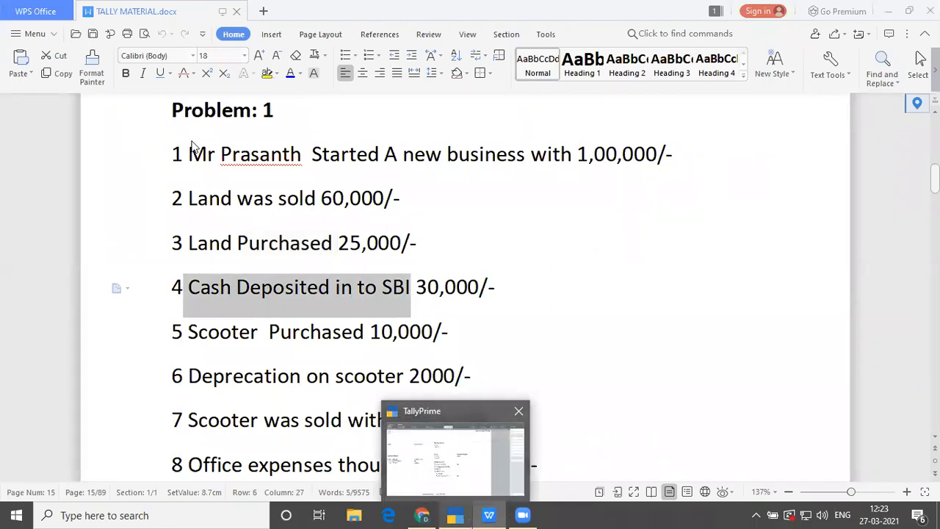
- Switch to TallyPrime and enter a ledger named Sbi under the Bank Accounts group
key("alt+Tab")
type("Sbi")
key("Return")
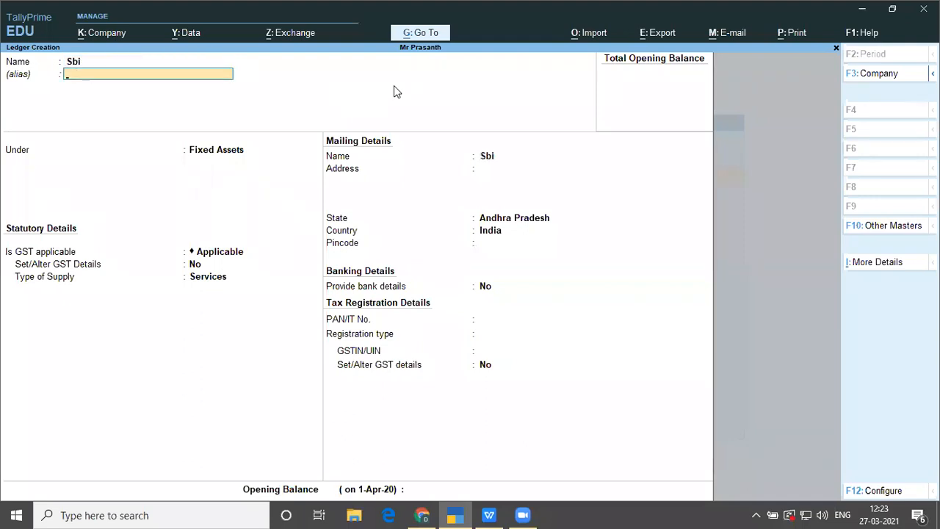
key("Return")
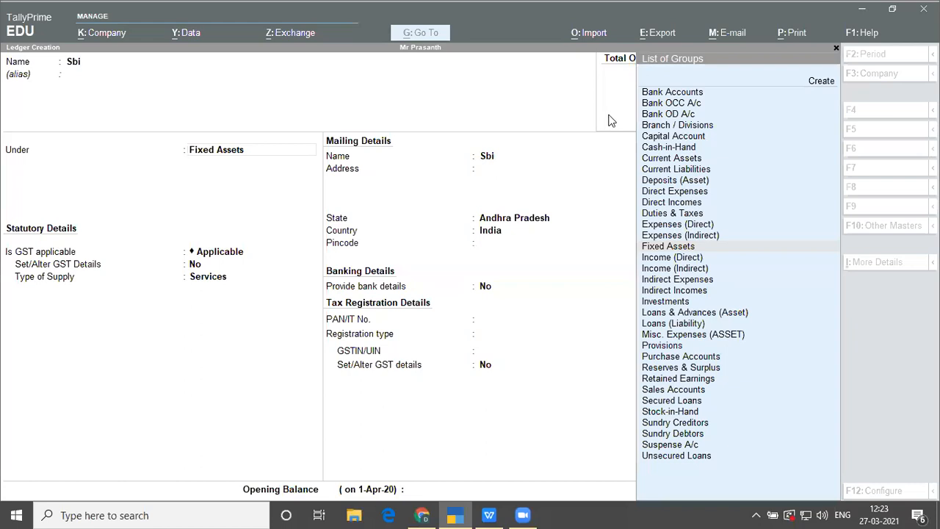
left_click(544, 155)
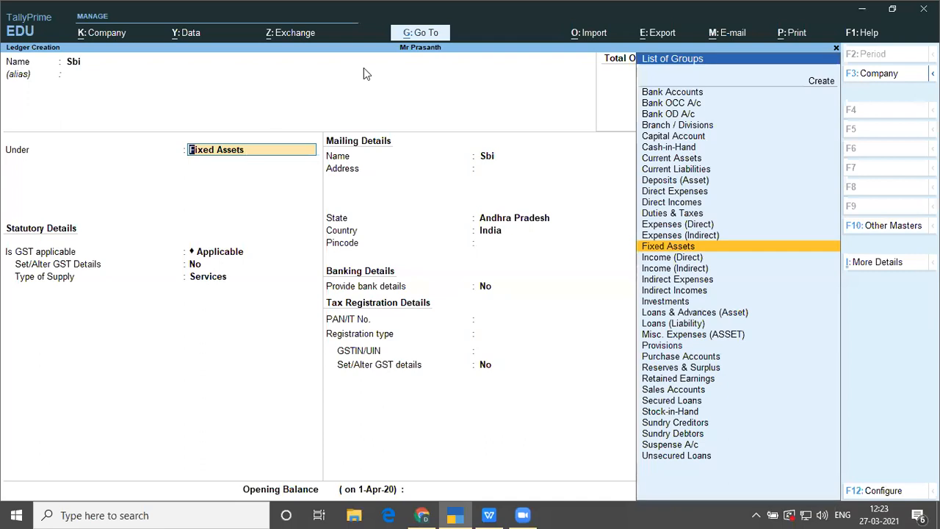
key("Return")
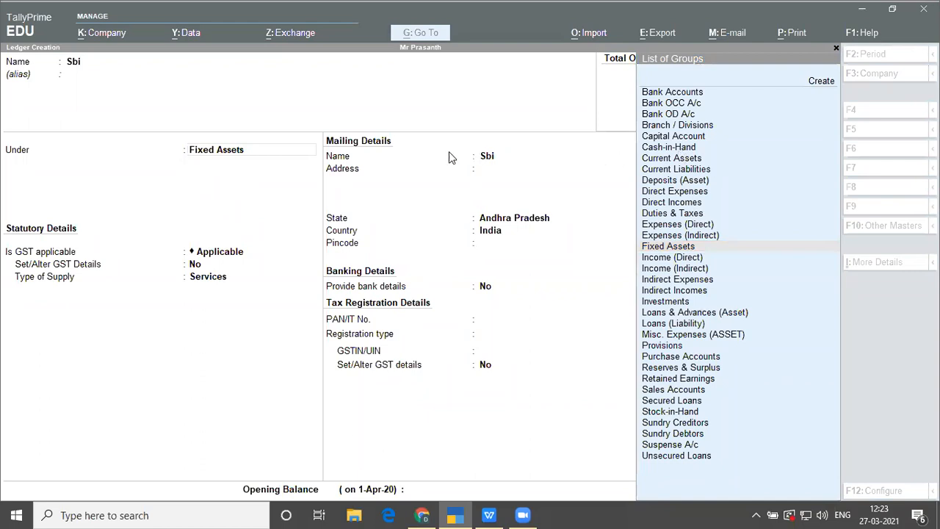
key("Return")
left_click(220, 152)
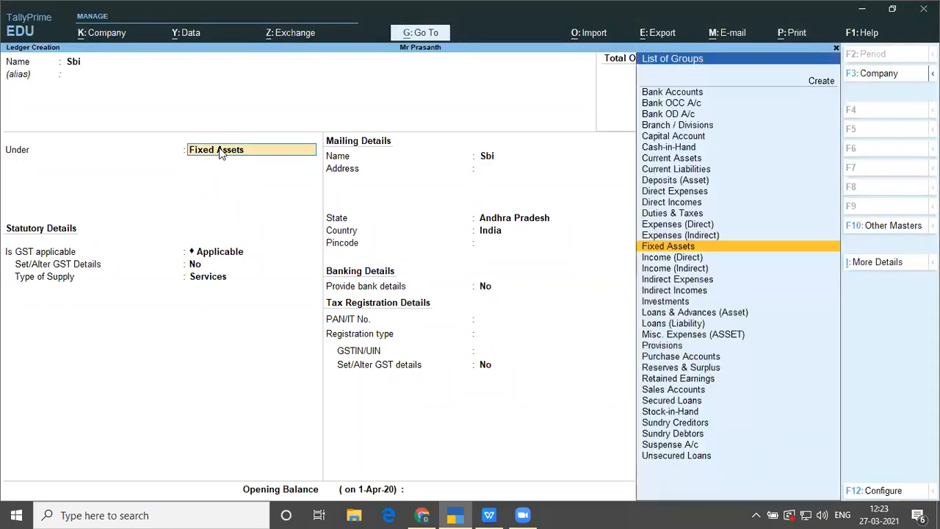
type("Ban")
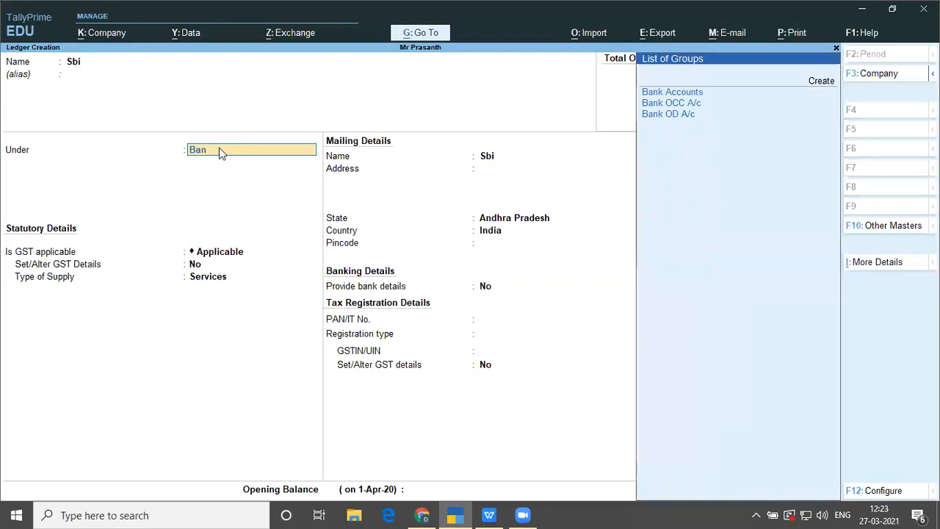
key("Return")
- Keep the Sbi ledger's default bank account, cheque, mailing and tax details, leave the opening balance blank, and save the ledger
key("Return")
key("Return")
key("Return")
key("Return")
key("Return")
key("Return")
key("Return")
key("Return")
key("Return")
key("Return")
key("Return")
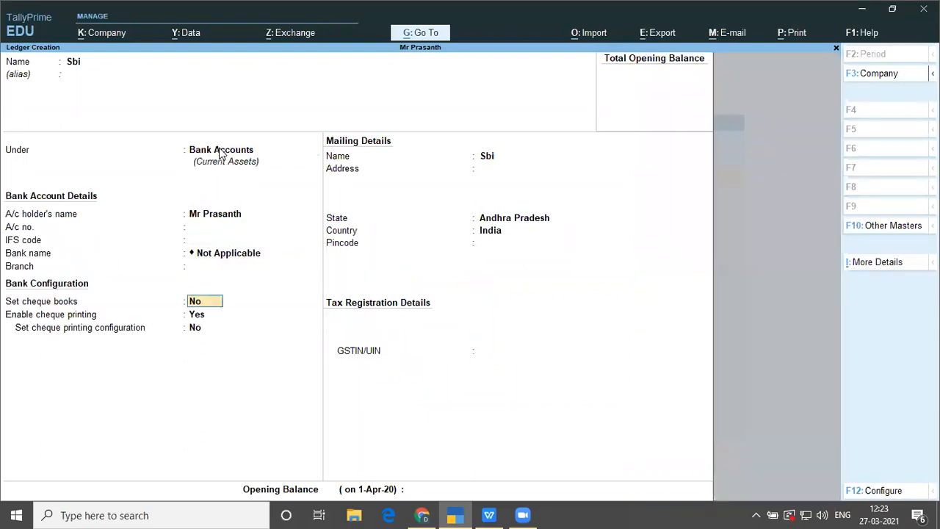
key("Return")
key("Return")
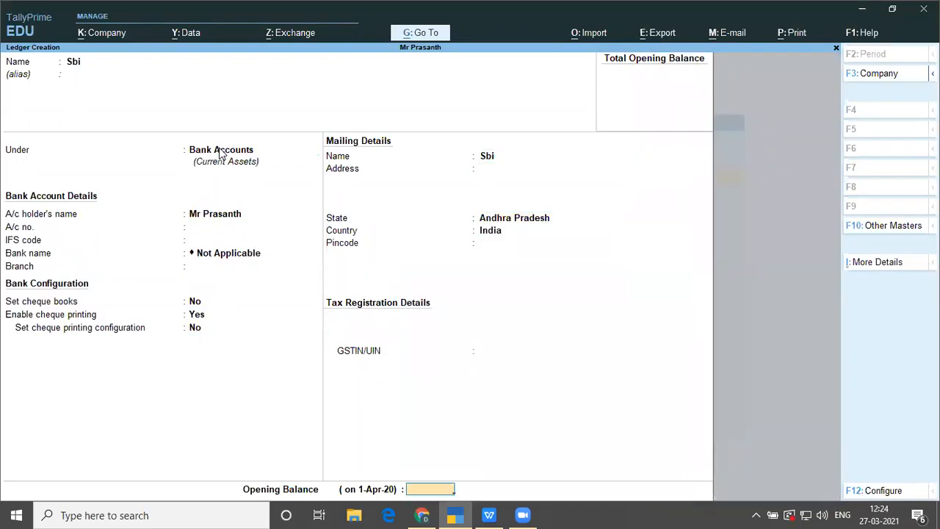
key("Return")
key("Return")
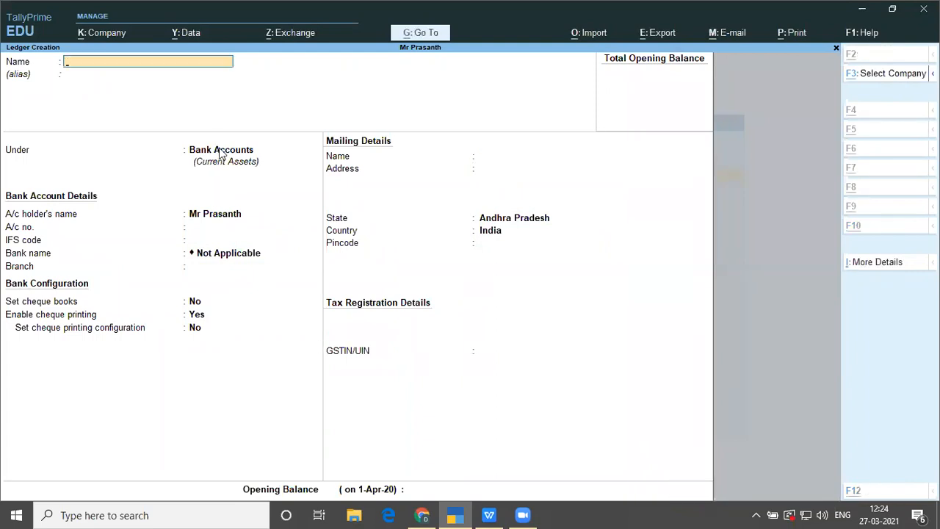
- Switch to the WPS Office document and highlight the fifth transaction, the scooter purchase, in Problem 1
key("alt+Tab")
key("alt+Tab")
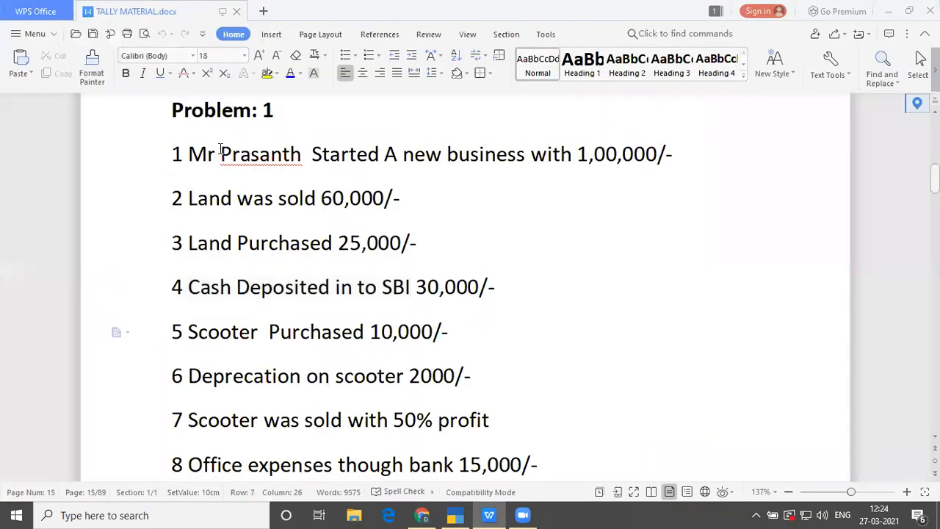
left_click_drag(188, 333, 444, 340)
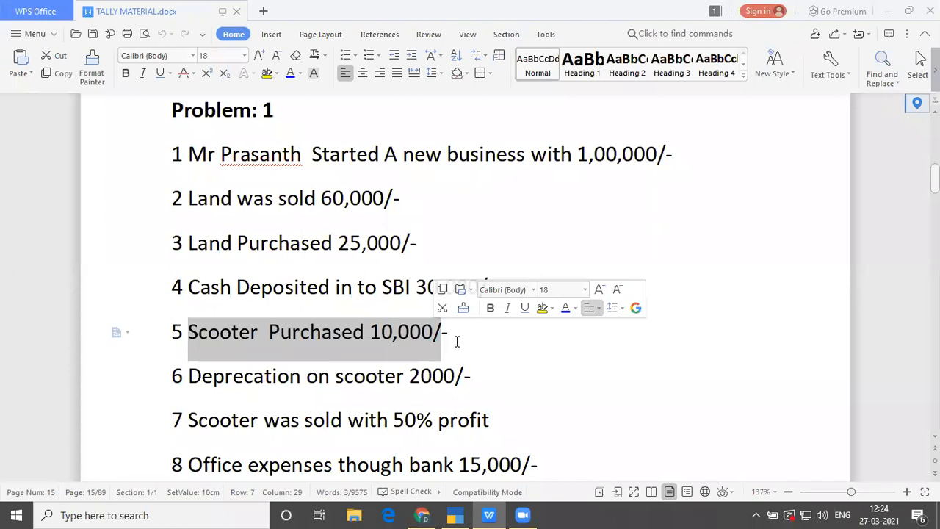
- Switch back to TallyPrime and enter a ledger named Scooter under Fixed Assets
key("alt+Tab")
type("Scooter")
key("Return")
key("Return")
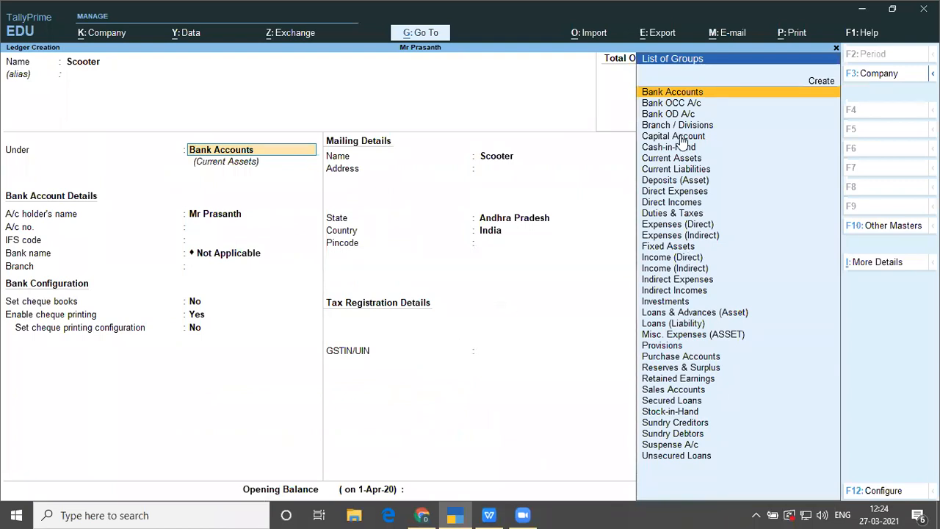
left_click(697, 66)
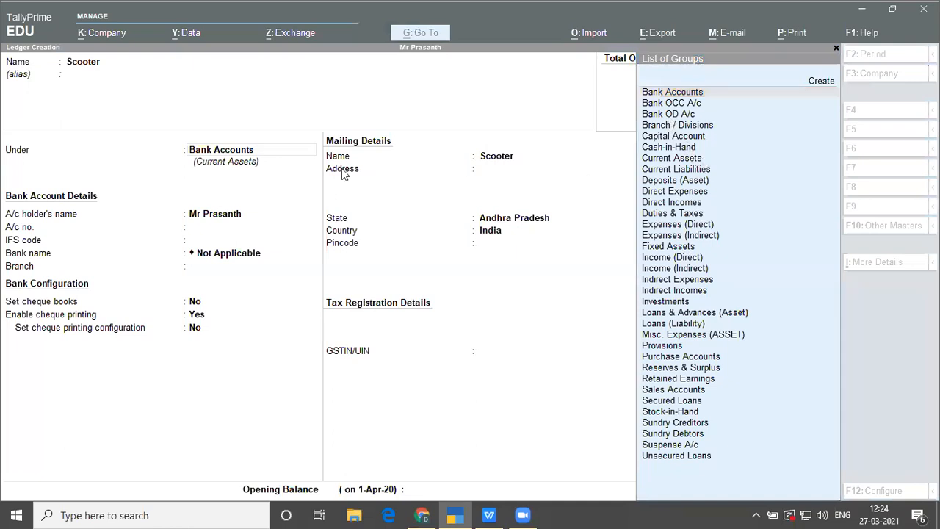
left_click(263, 152)
type("f")
key("Return")
- Keep the Scooter ledger's default GST, mailing, banking and tax details and save the ledger
key("Return")
key("Return")
key("Return")
key("Return")
key("Return")
key("Return")
key("Return")
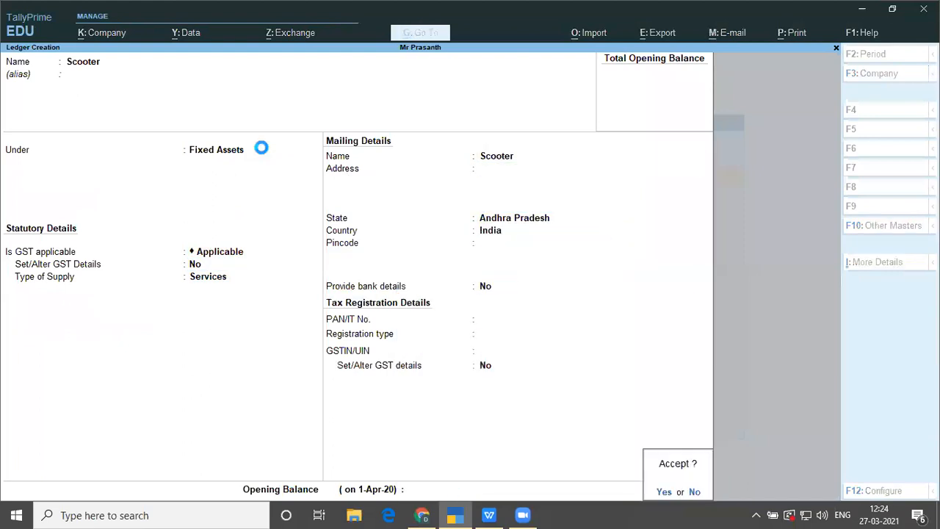
key("Return")
- Switch to the WPS Office document and highlight the sixth transaction, the depreciation on the scooter, in Problem 1
key("alt+Tab")
key("alt+Tab")
key("Down")
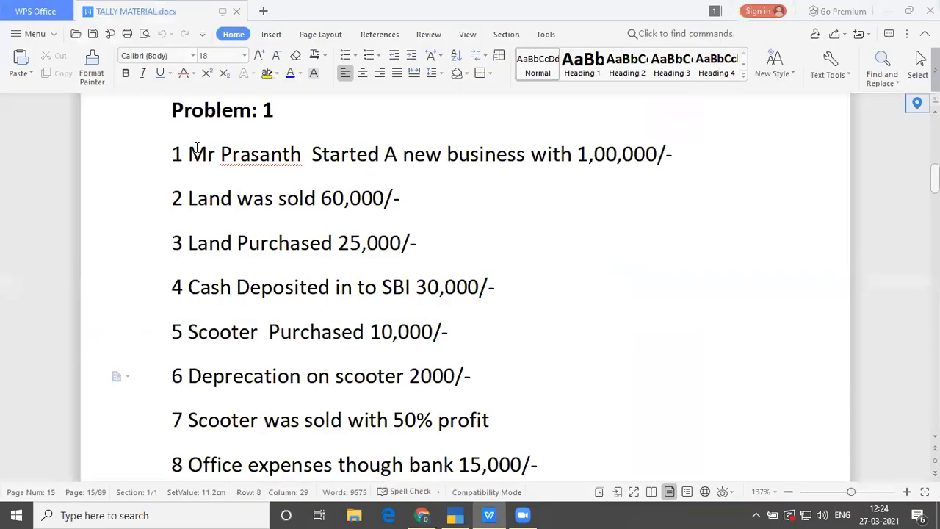
left_click_drag(188, 376, 470, 389)
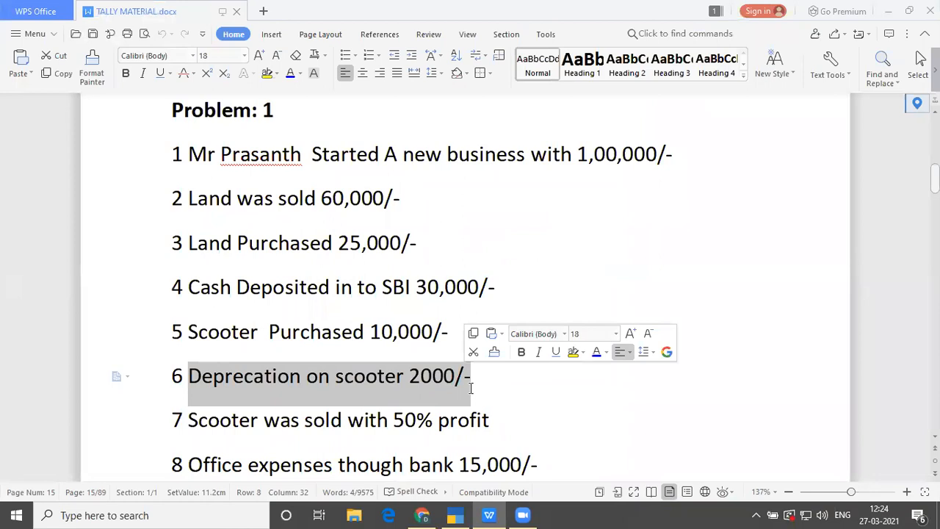
- Switch back to TallyPrime and enter a ledger named Deprecation under Indirect Expenses
mouse_move(460, 514)
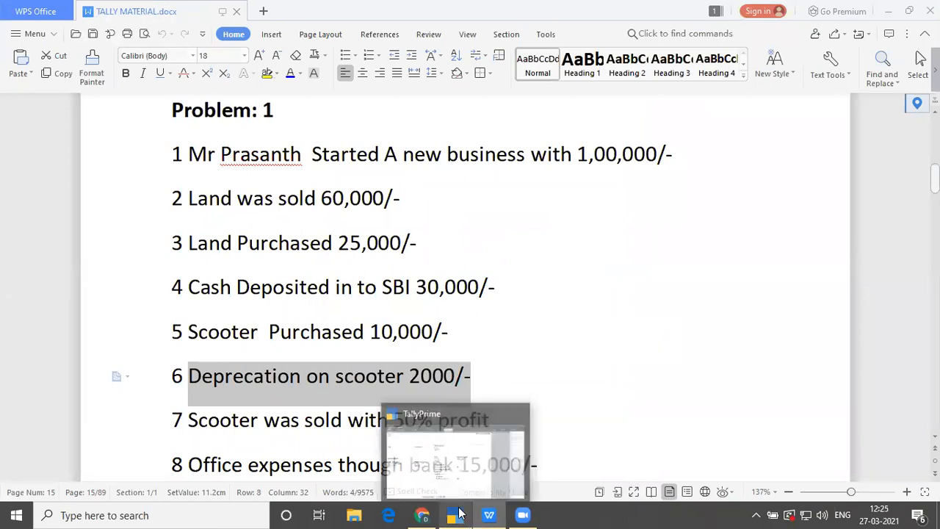
left_click(457, 482)
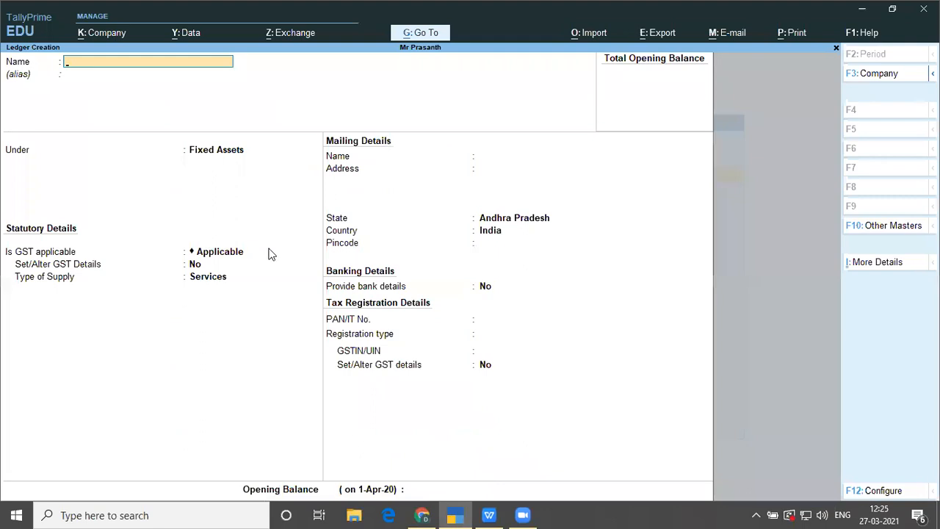
type("Deprecation")
key("Return")
key("Return")
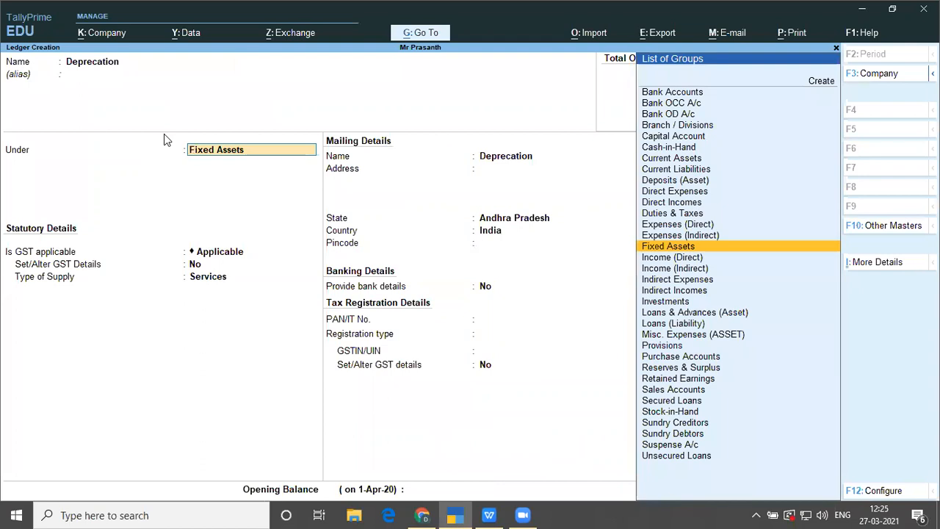
left_click(313, 65)
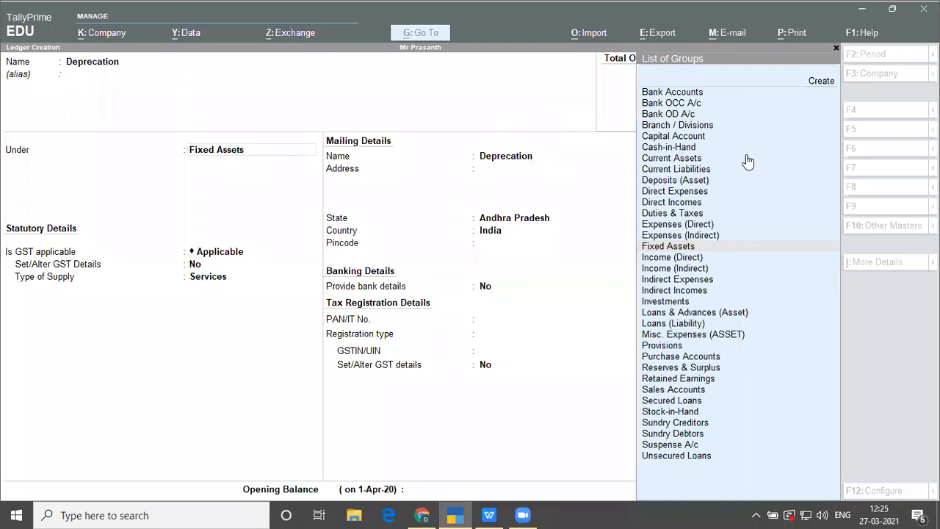
left_click(237, 152)
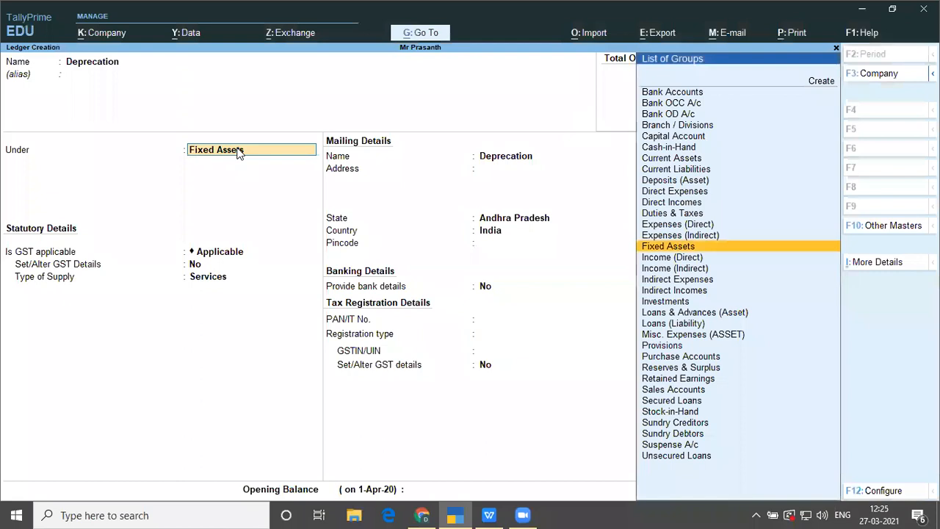
type("Ind")
key("Down")
key("Up")
key("Return")
- Keep the Deprecation ledger's default type, GST, mailing and banking details and save the ledger
key("Return")
key("Return")
key("Return")
key("Return")
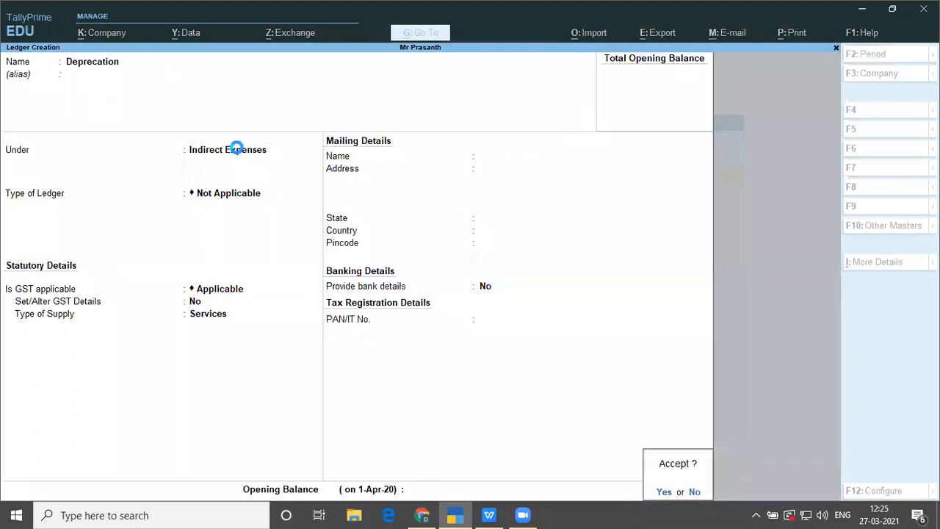
key("Return")
- Switch to the WPS Office document and examine the scooter sale and office expenses transactions in Problem 1
key("alt+Tab")
key("Tab")
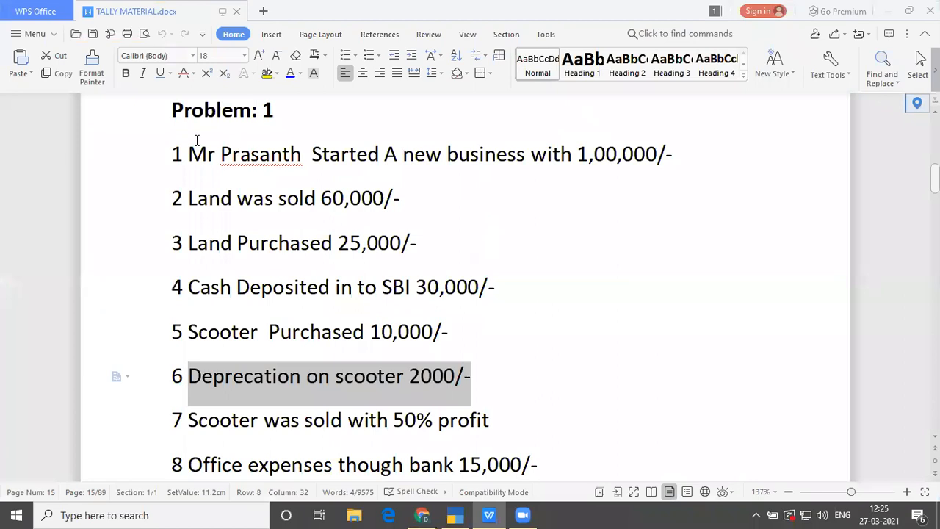
left_click_drag(189, 419, 525, 428)
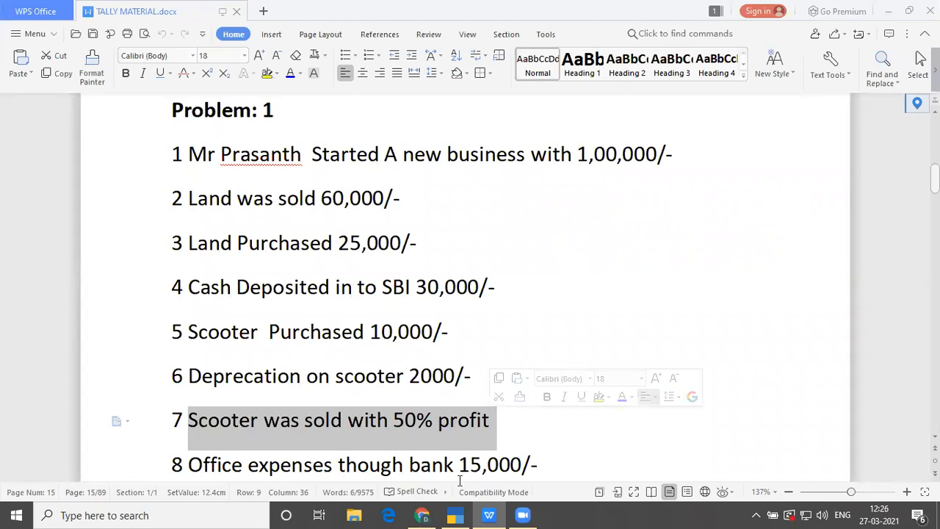
left_click_drag(189, 465, 558, 465)
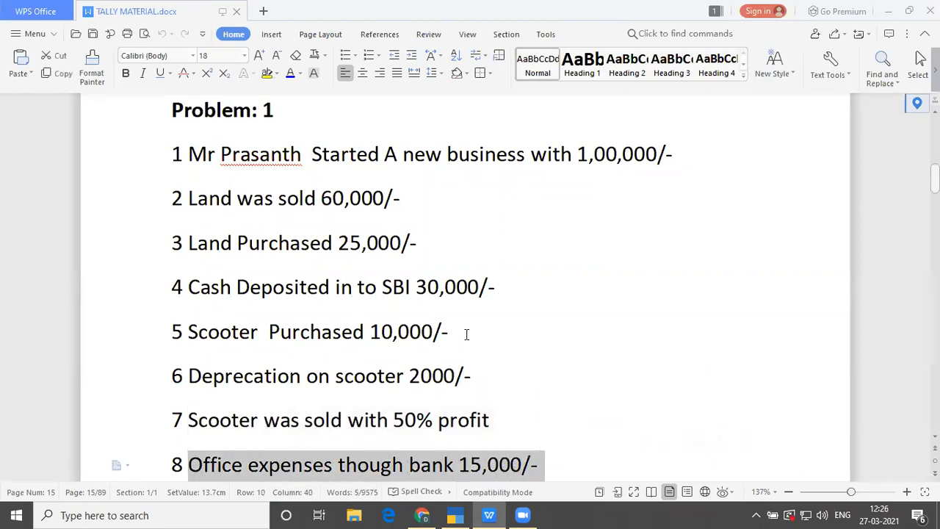
- Switch back to TallyPrime and enter a ledger named Office Expenses under Indirect Expenses
mouse_move(457, 514)
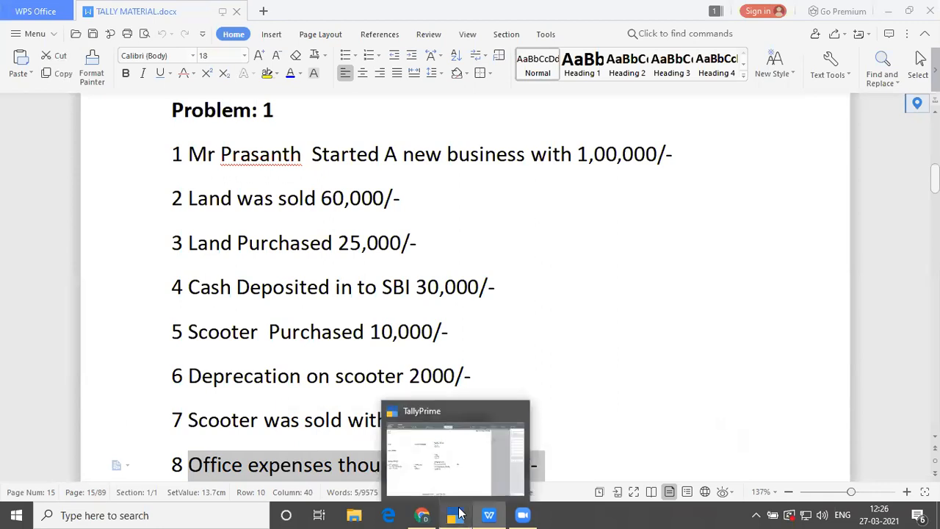
left_click(446, 459)
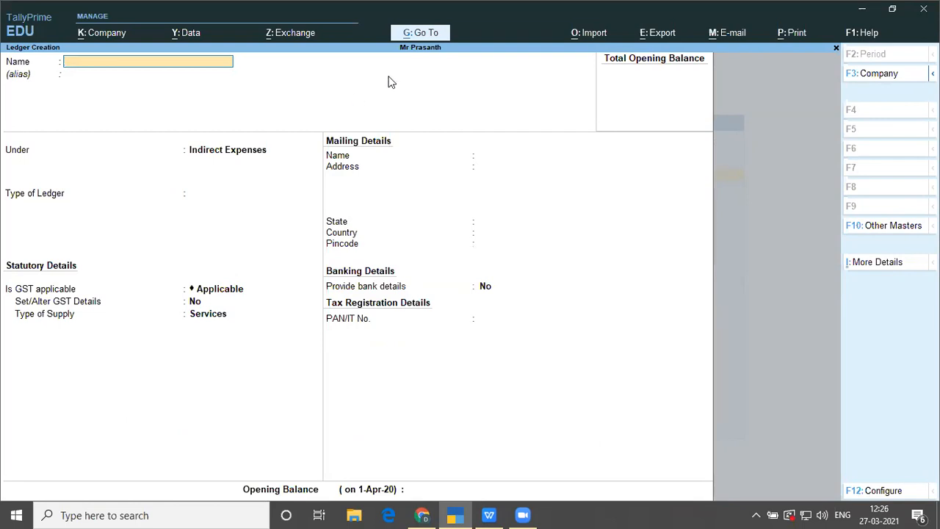
key("Escape")
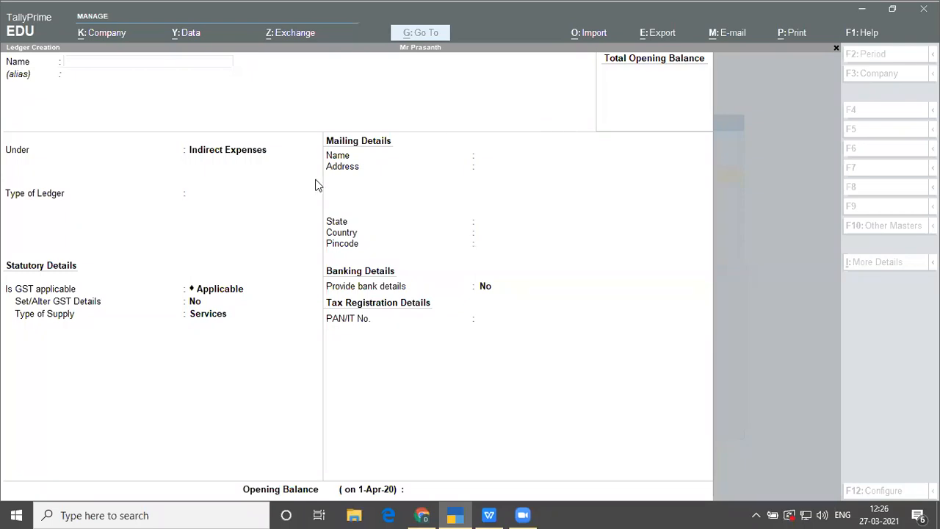
left_click(109, 85)
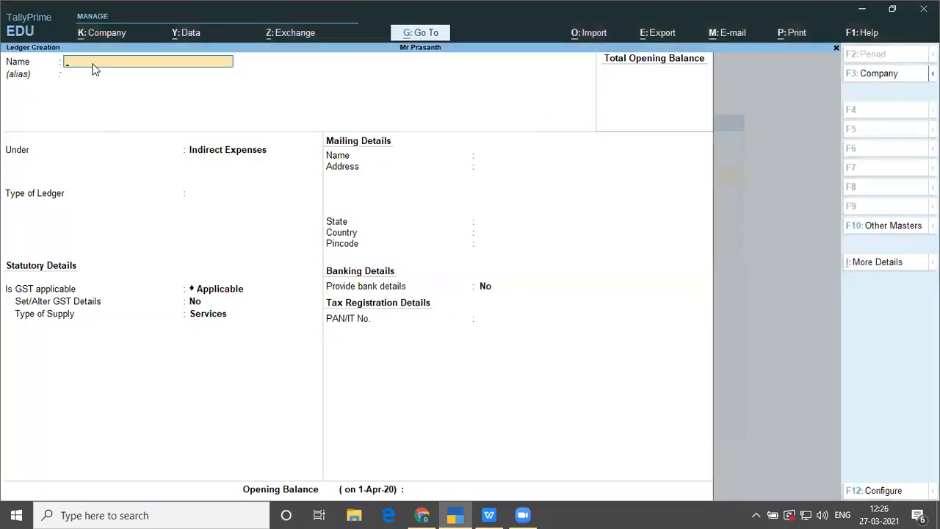
type("Office Ex")
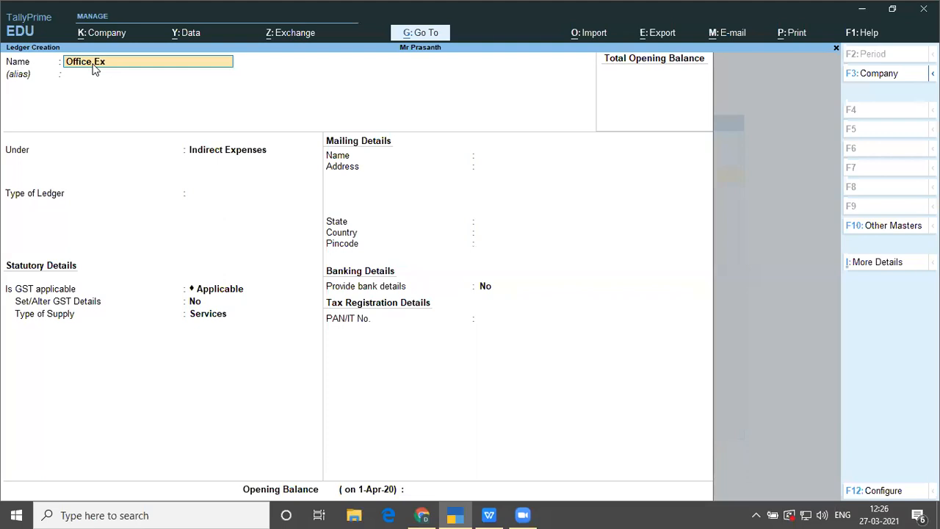
type("penses")
key("Return")
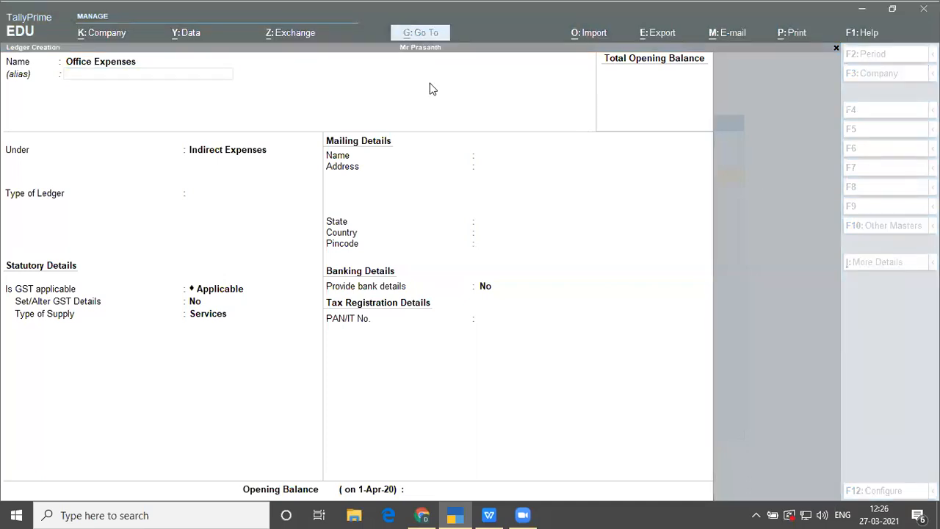
left_click(243, 129)
key("Return")
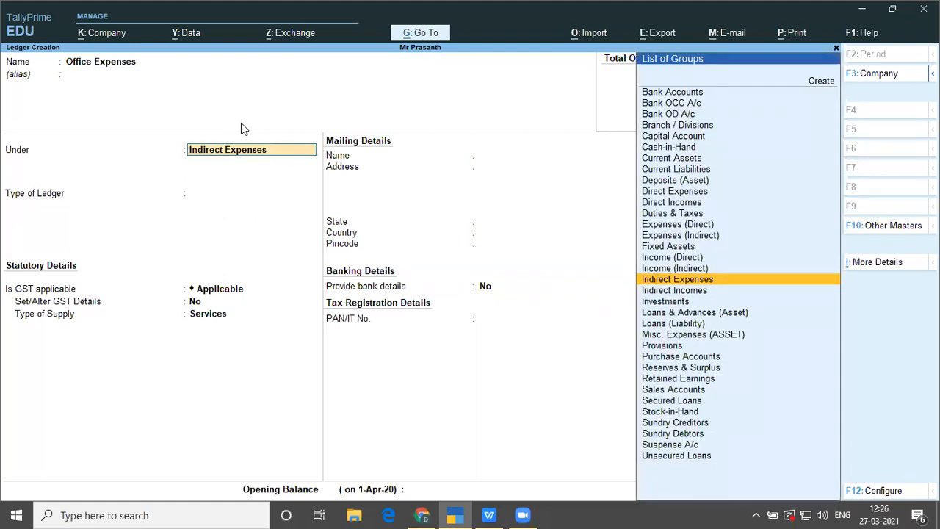
key("Return")
- Keep the Office Expenses ledger's default type, GST, mailing and banking details and save the ledger
key("Return")
key("Return")
key("Return")
key("Return")
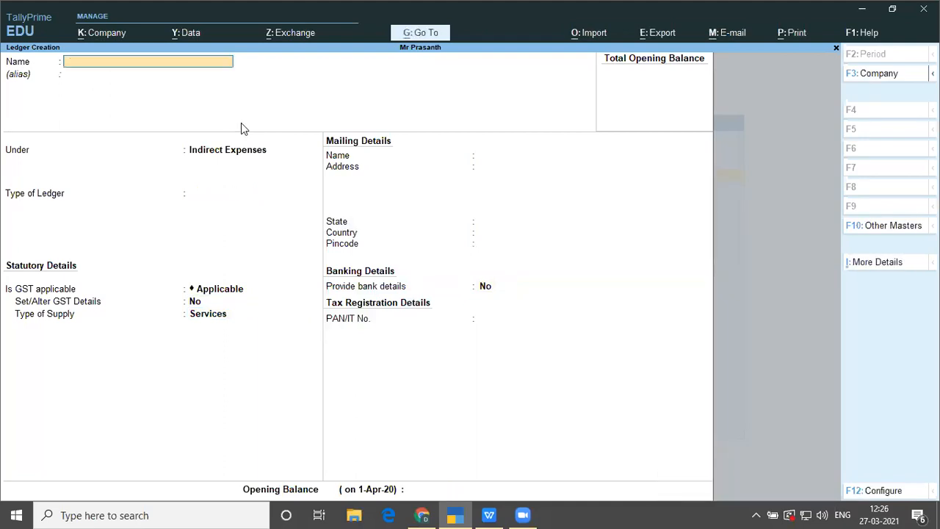
- Switch to the WPS Office document and highlight the ninth transaction, the office income, in Problem 1
key("alt+Tab")
key("Tab")
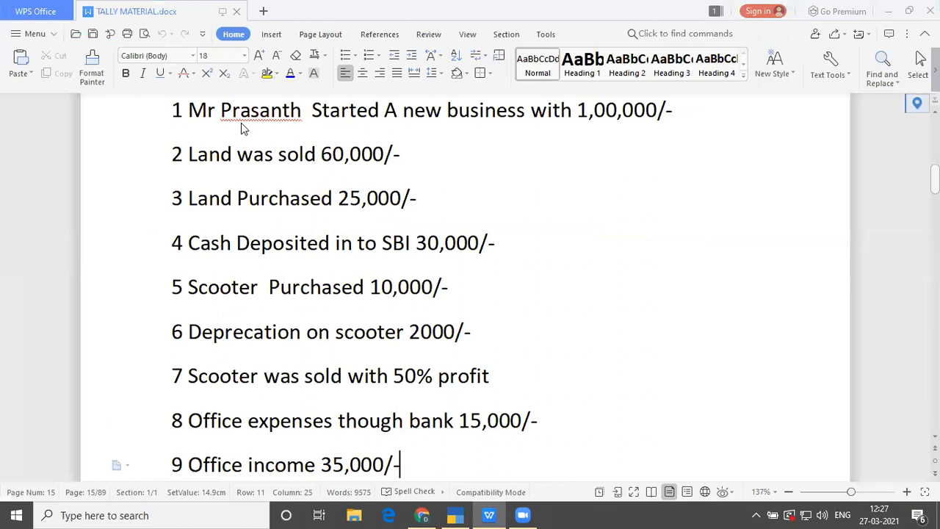
left_click_drag(188, 464, 404, 470)
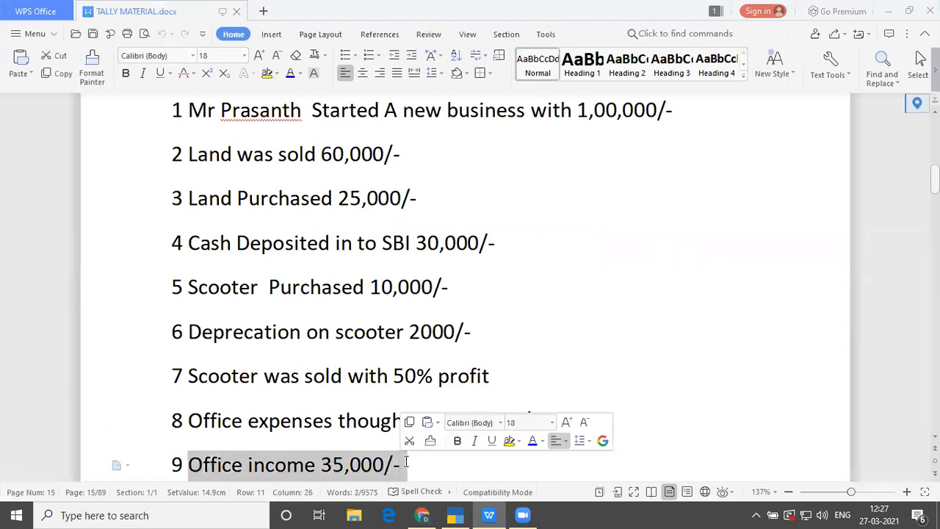
- Switch to TallyPrime and enter a ledger named Office Income under Indirect Incomes
mouse_move(455, 514)
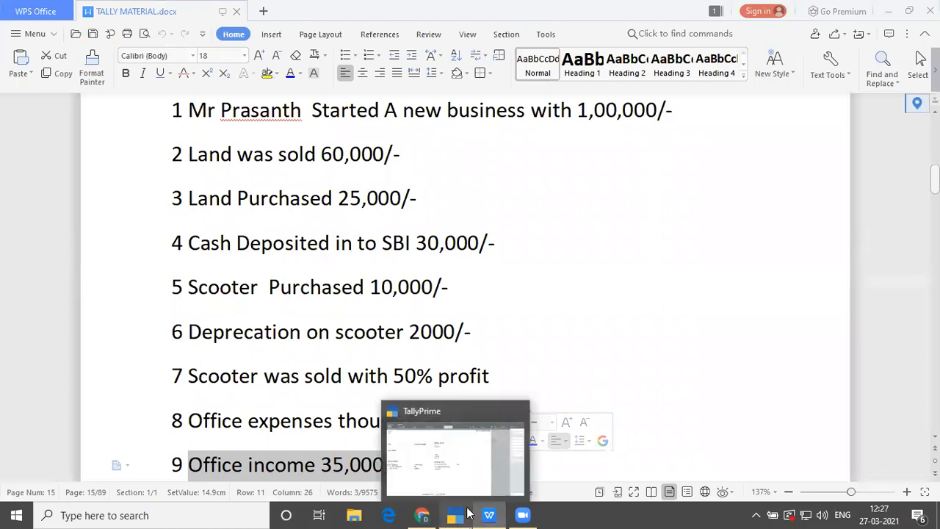
left_click(451, 438)
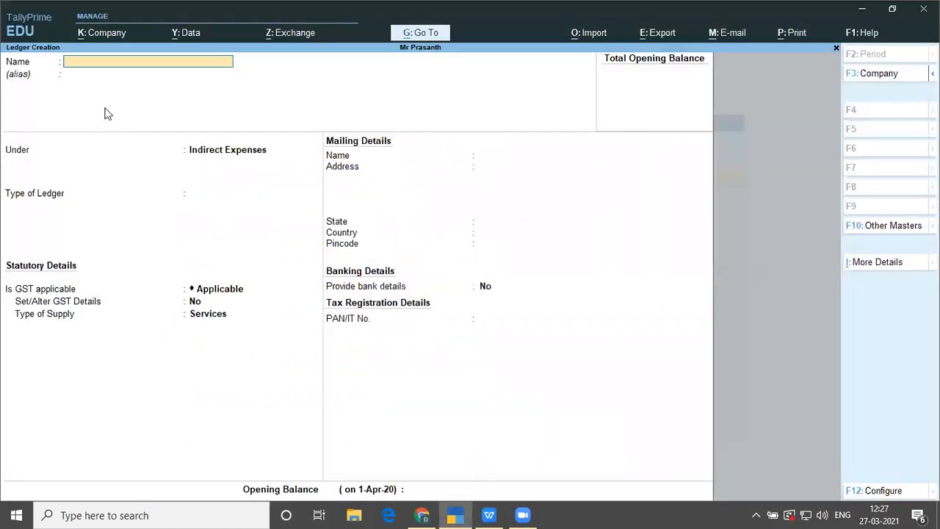
type("Office Income")
key("Return")
key("Return")
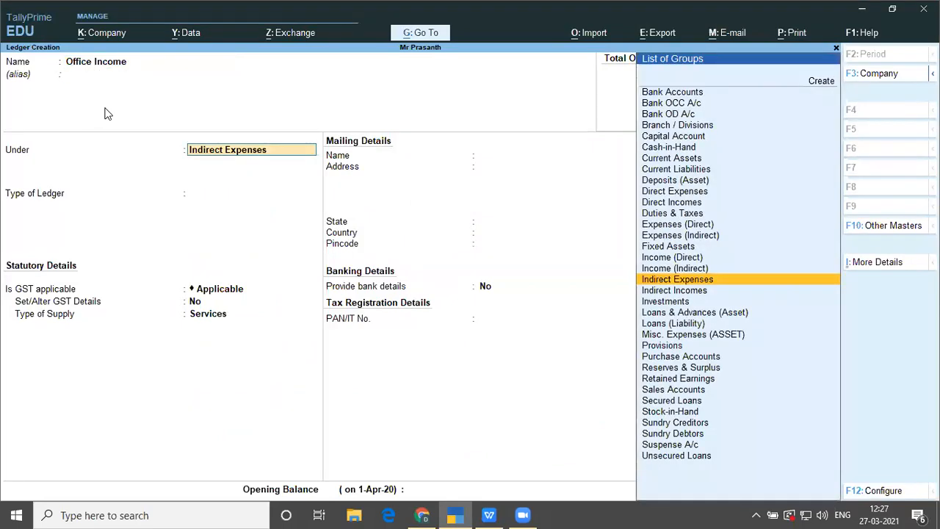
type("In")
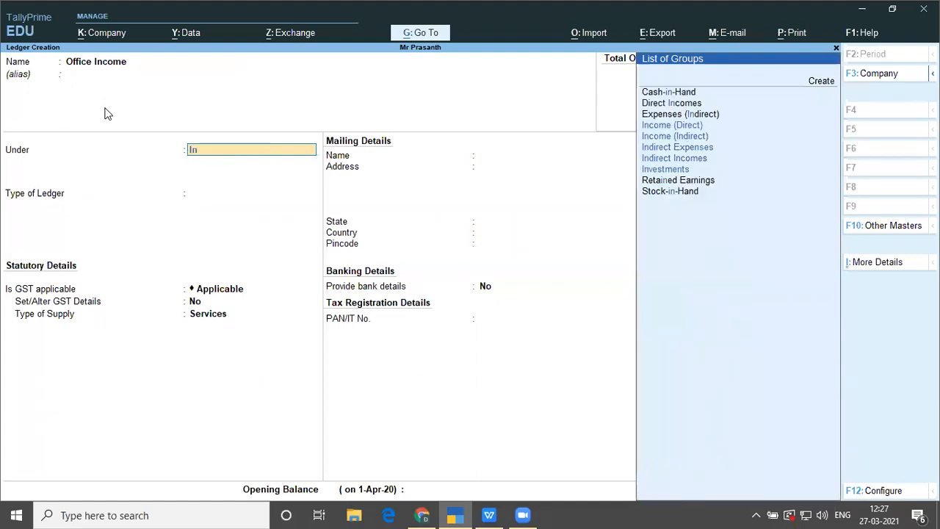
key("Down")
key("Down")
key("Down")
key("Down")
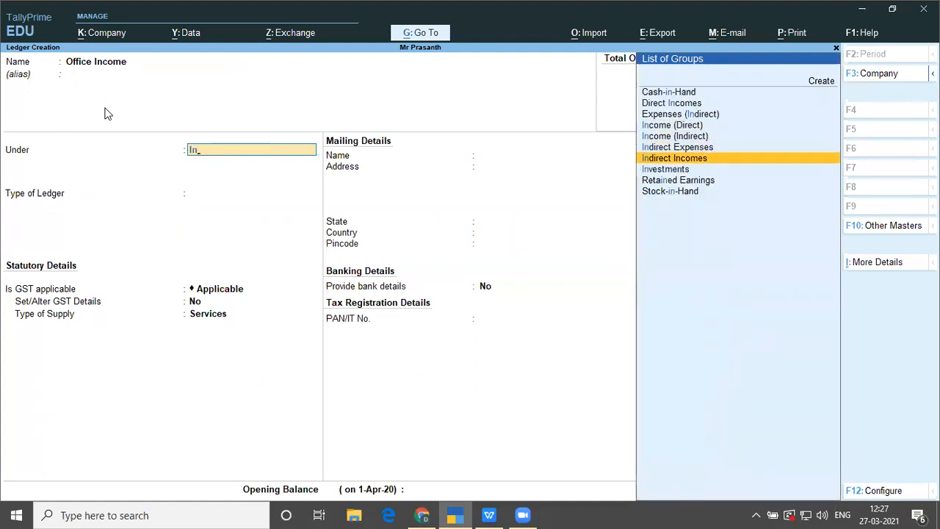
key("Return")
- Keep the Office Income ledger's default type, GST, mailing and banking details and save the ledger
key("Return")
key("Return")
key("Return")
key("Return")
key("Return")
key("Return")
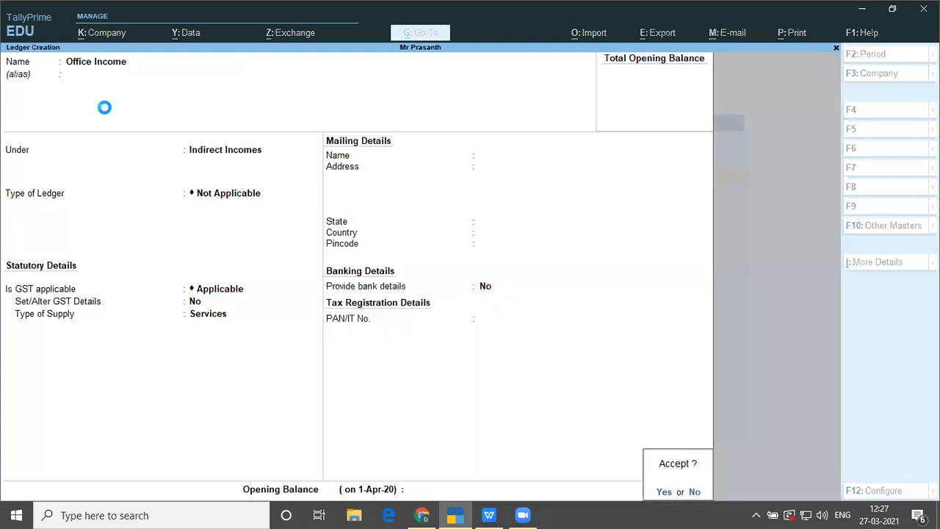
key("Return")
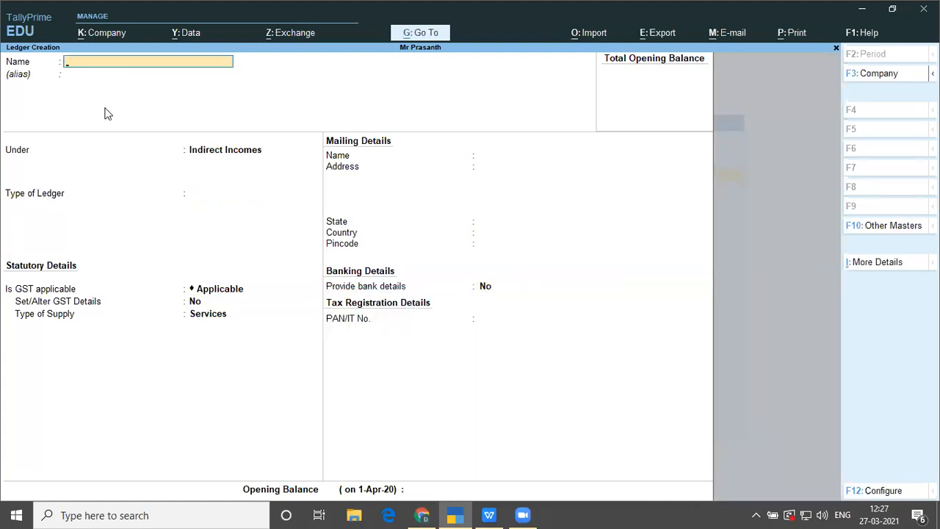
- Switch to the WPS Office document and review the Problem 1 transactions back up to the first one
key("alt+Tab")
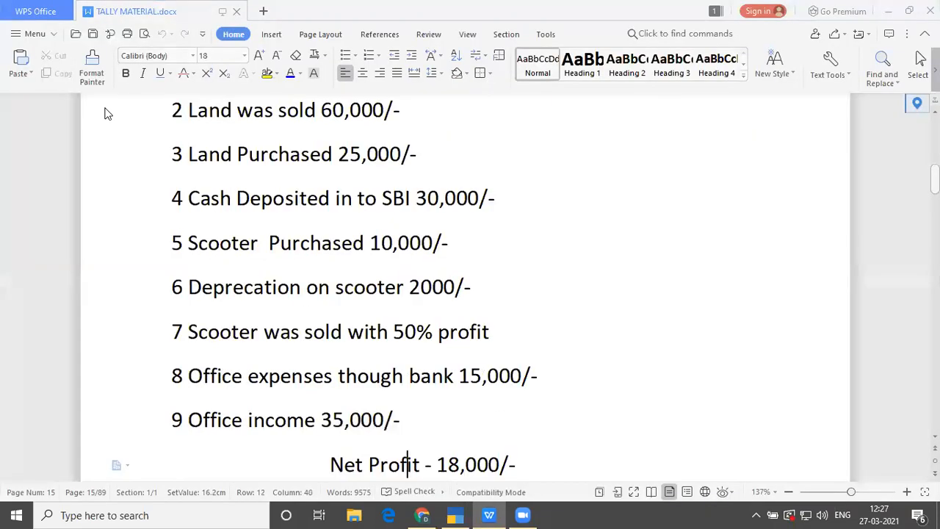
key("Down")
key("Up")
key("Up")
key("Up")
key("Up")
key("Up")
key("Up")
key("Up")
key("Up")
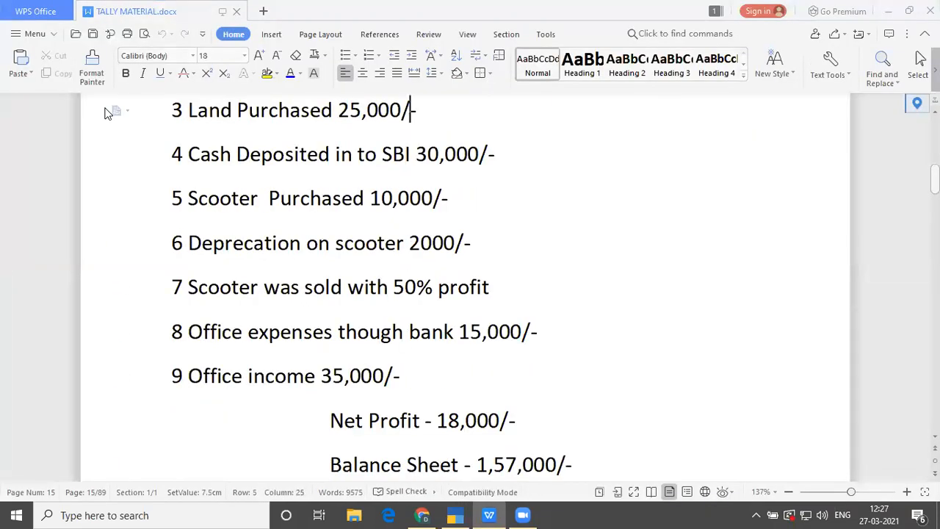
key("Up")
key("Up")
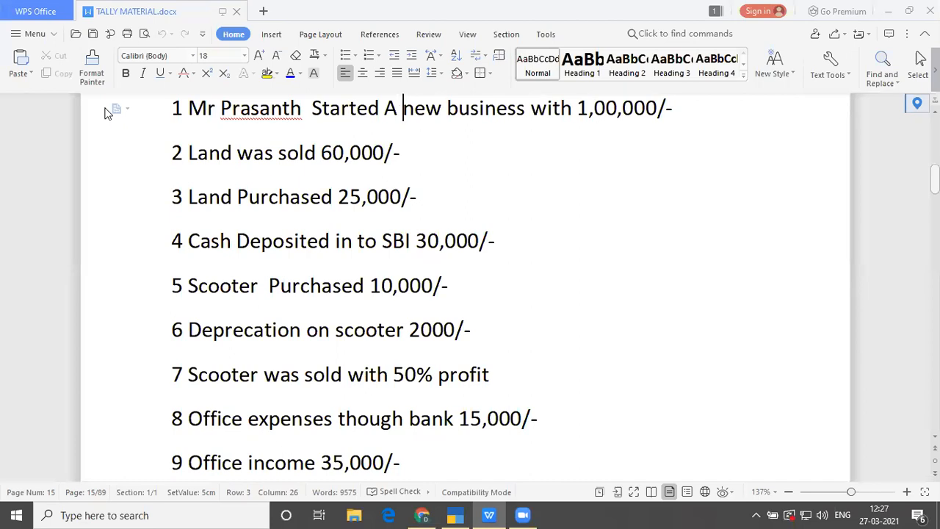
- Switch back to TallyPrime, leave ledger creation and return to the Gateway of Tally
left_click(452, 474)
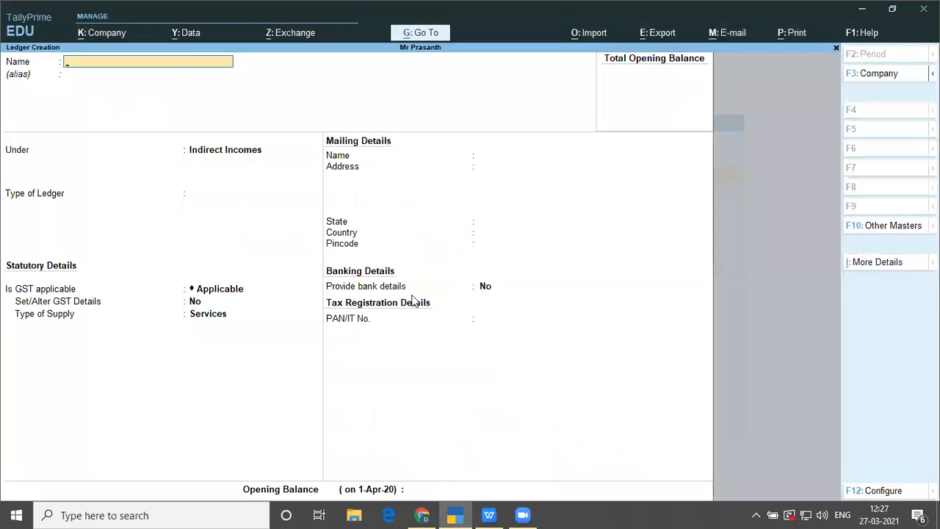
key("Escape")
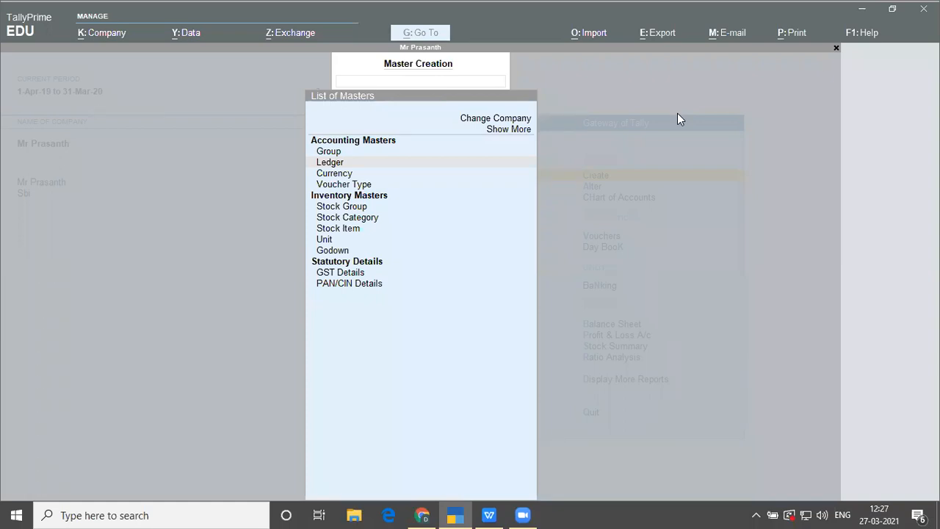
left_click(168, 281)
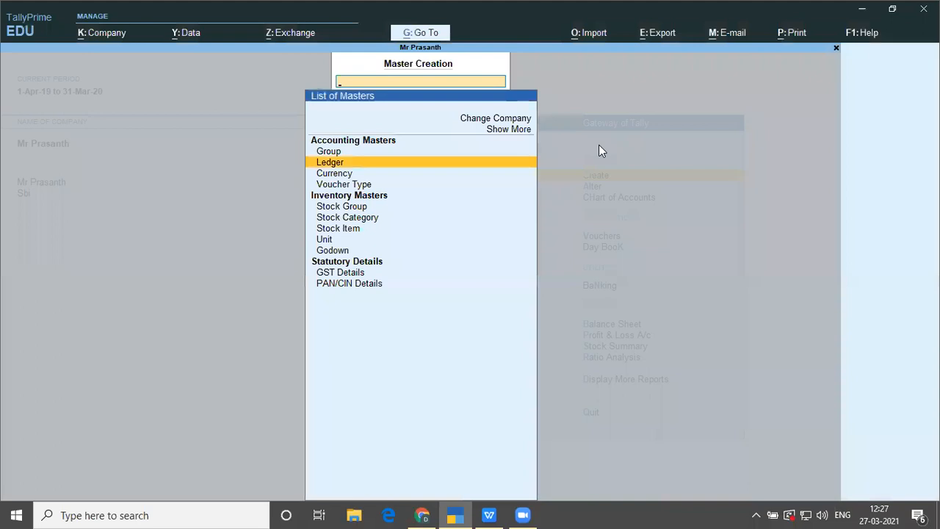
key("Up")
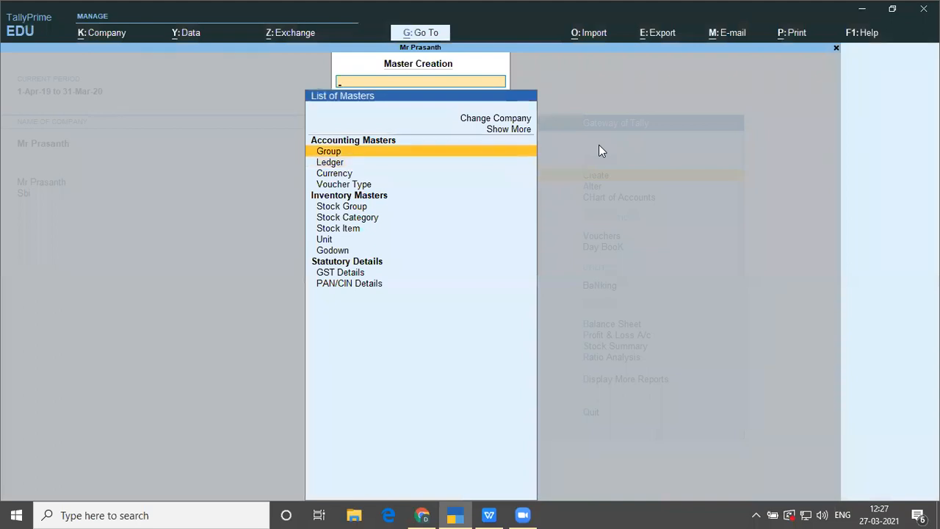
key("Escape")
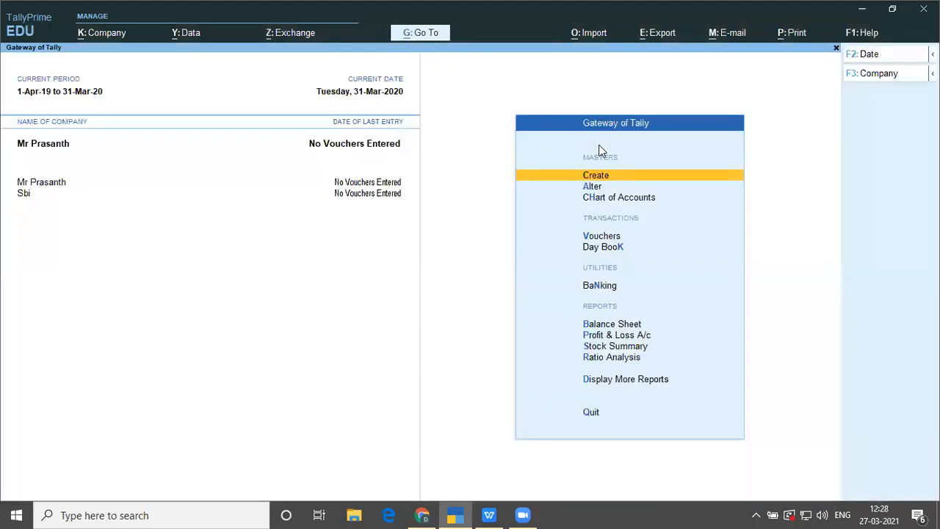
left_click(757, 155)
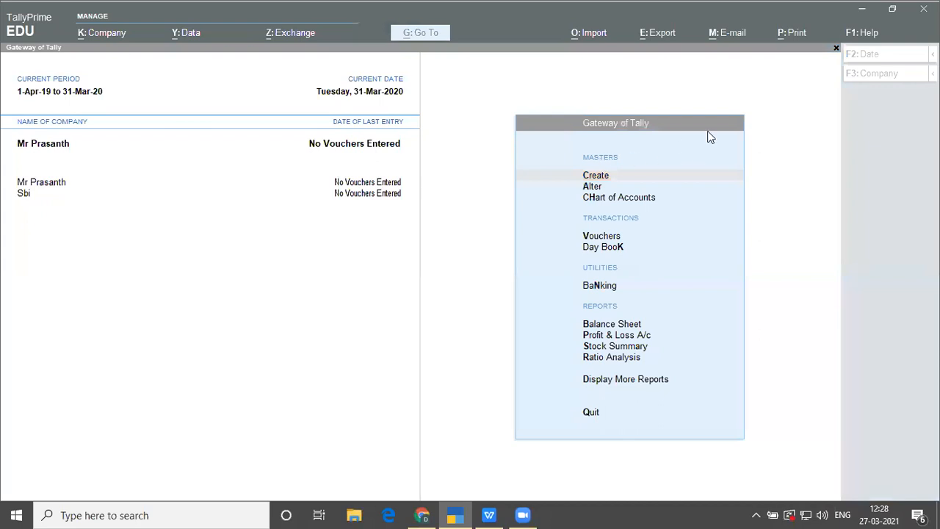
left_click(758, 134)
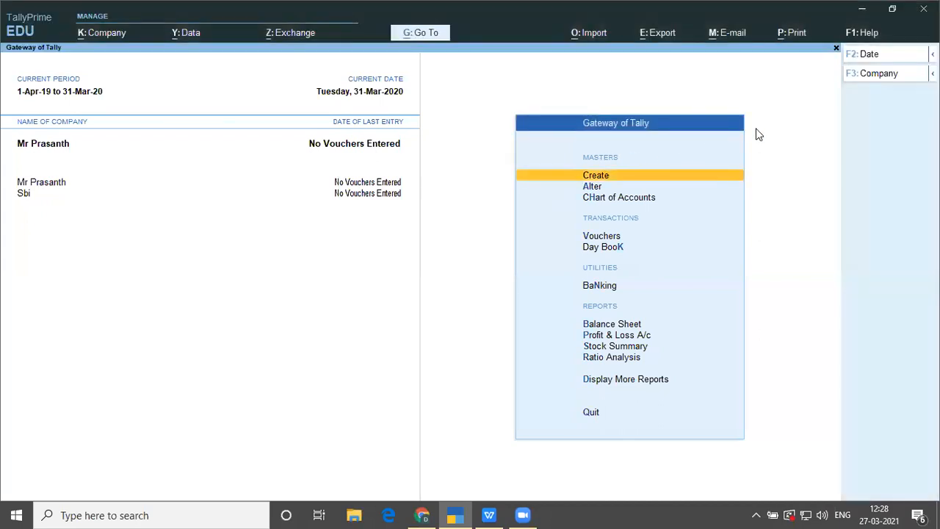
- Open the list of ledgers for alteration and examine which ledgers have been created for the company
key("Down")
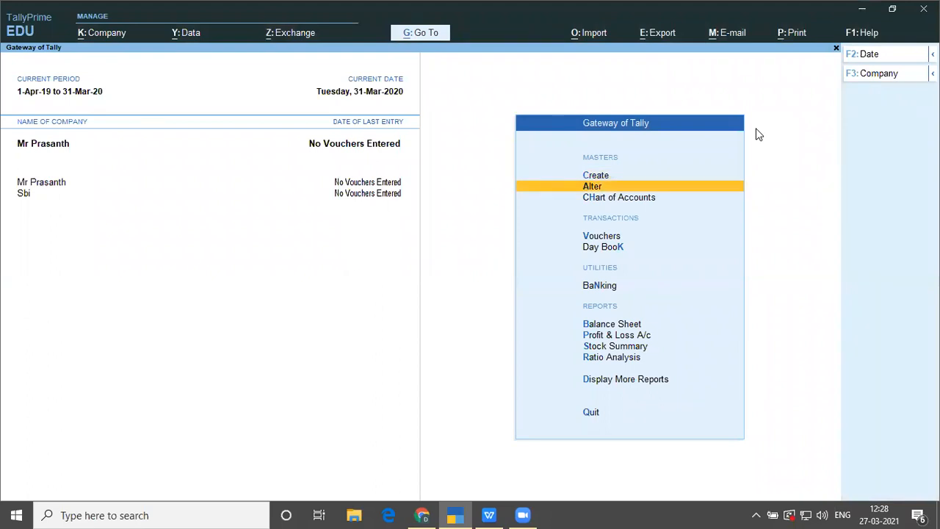
left_click(747, 16)
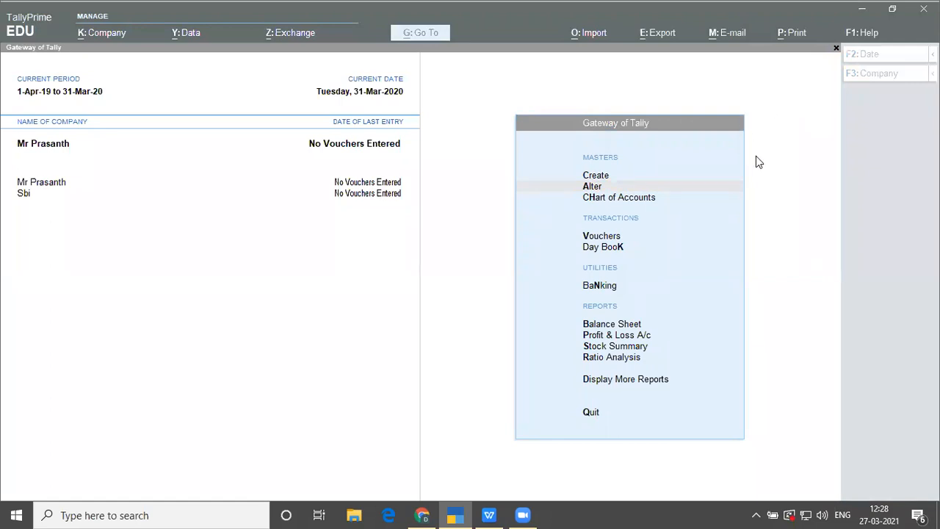
left_click(639, 100)
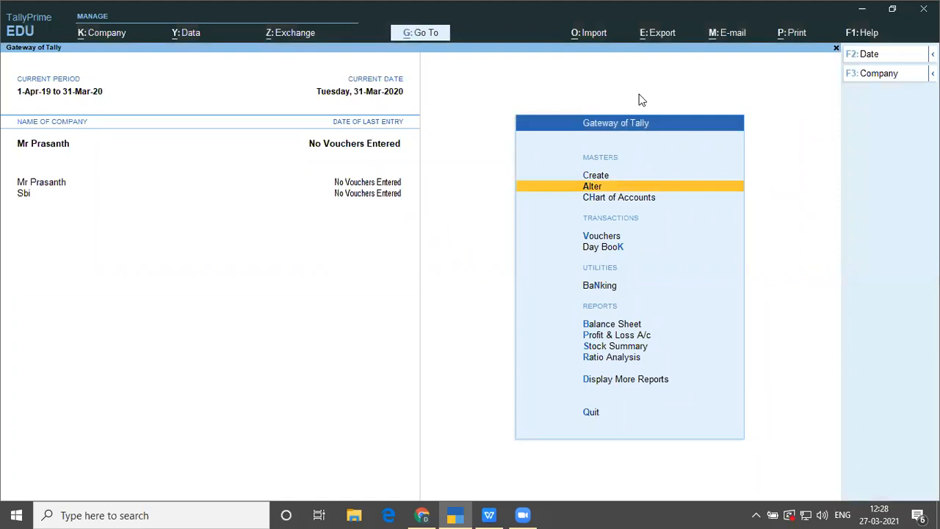
key("Return")
key("Down")
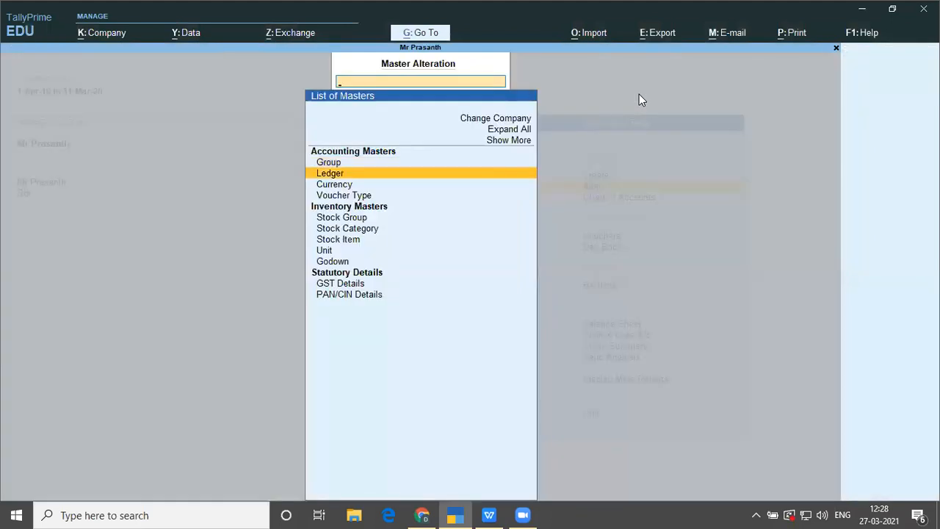
key("Return")
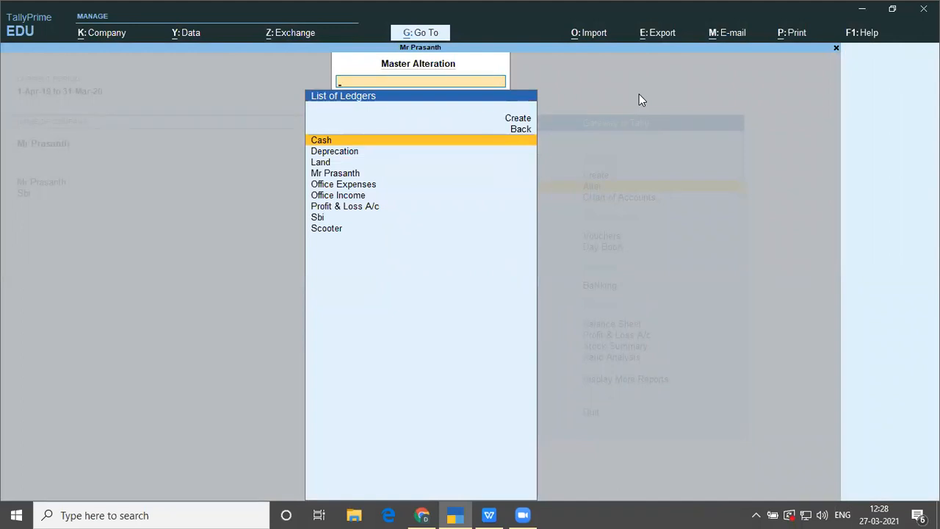
key("Down")
key("Down")
key("Down")
key("Down")
key("Down")
key("Down")
key("Down")
key("Down")
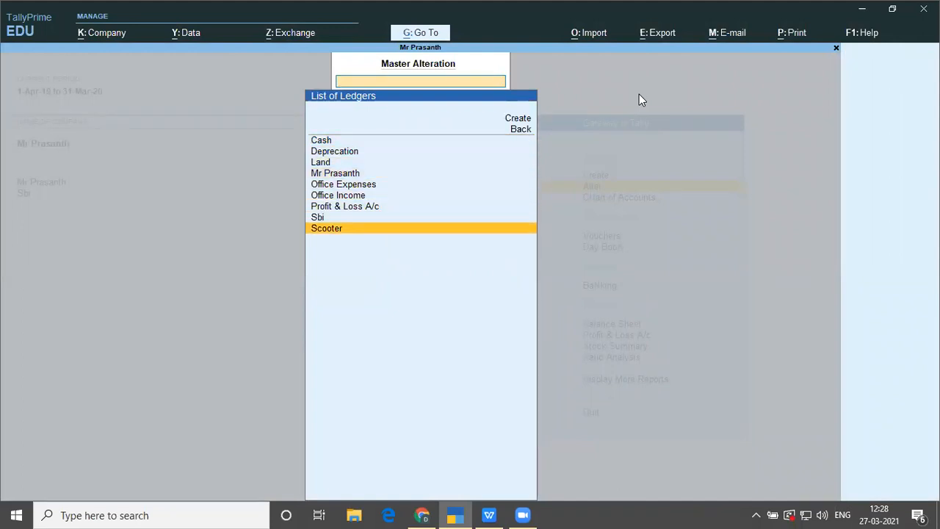
key("Up")
key("Up")
key("Up")
key("Up")
key("Up")
key("Up")
key("Up")
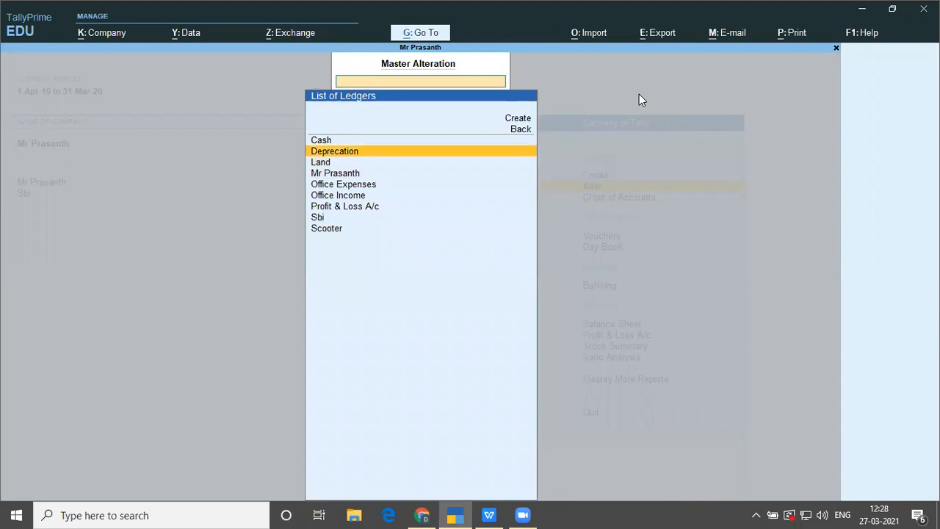
key("End")
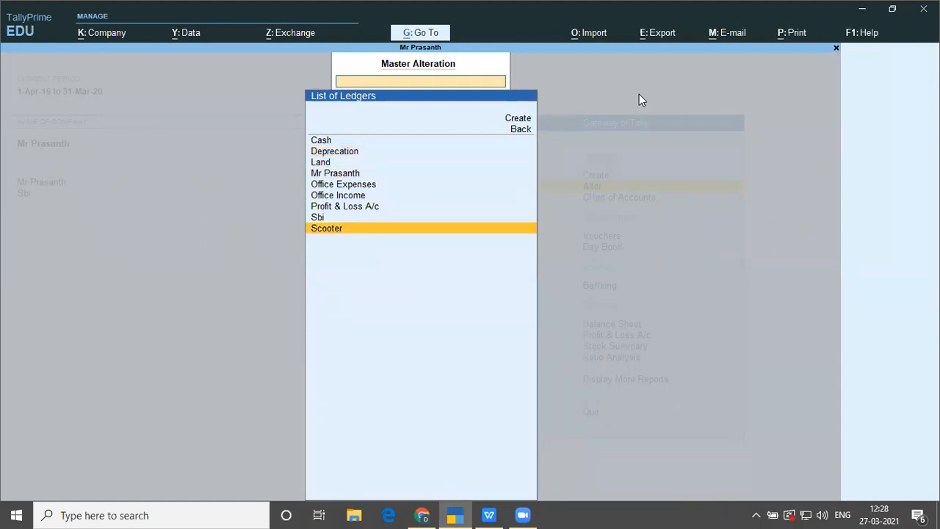
key("Up")
key("Up")
key("Up")
key("Up")
key("Up")
key("Up")
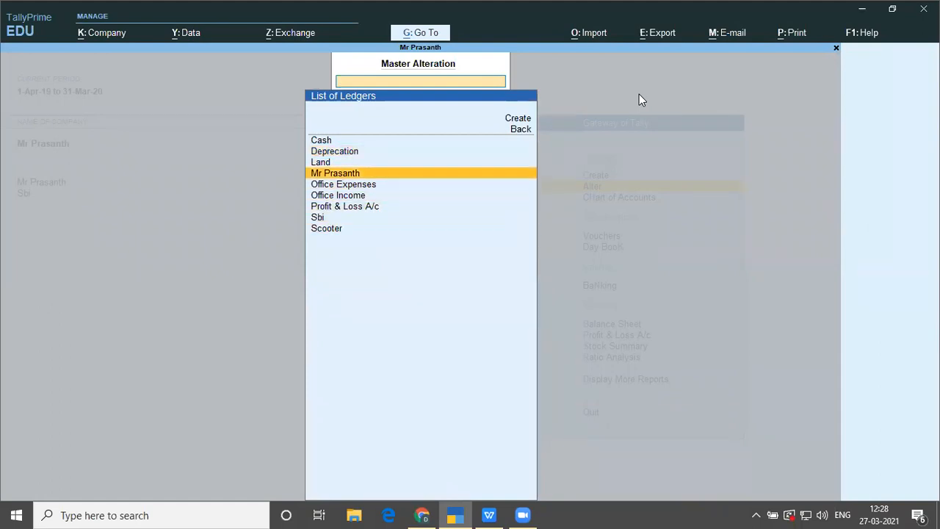
key("Down")
key("Down")
key("Down")
key("Down")
key("Down")
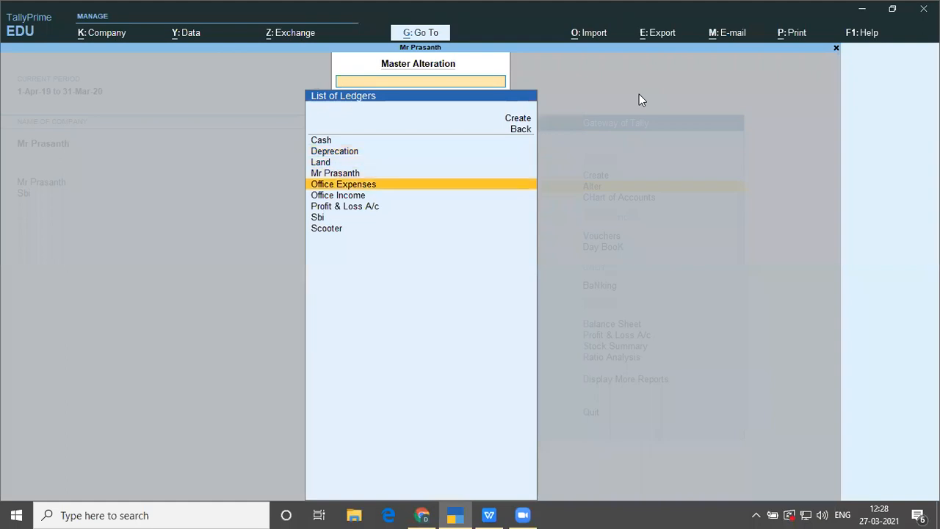
key("Down")
key("Down")
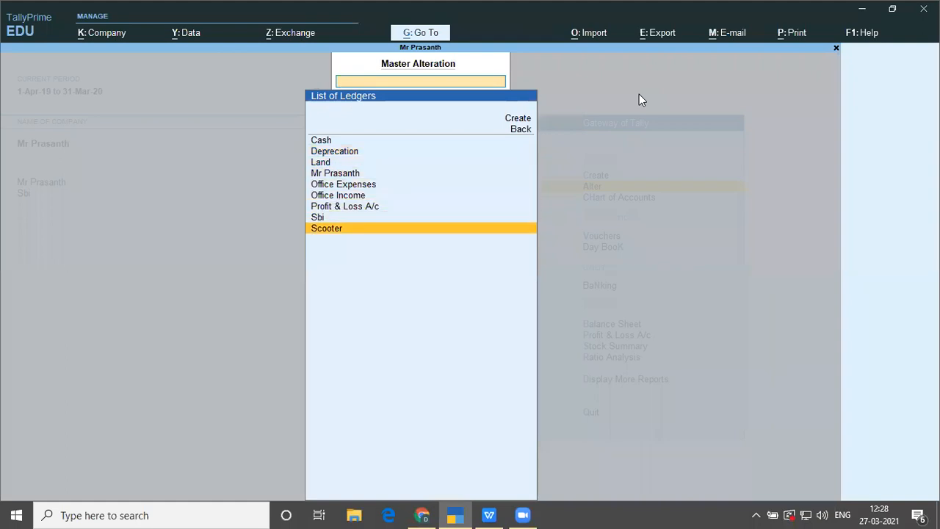
key("Up")
key("Up")
key("Up")
key("Up")
key("Up")
key("Up")
key("Up")
key("Down")
key("Down")
key("Down")
key("Down")
key("Down")
key("Down")
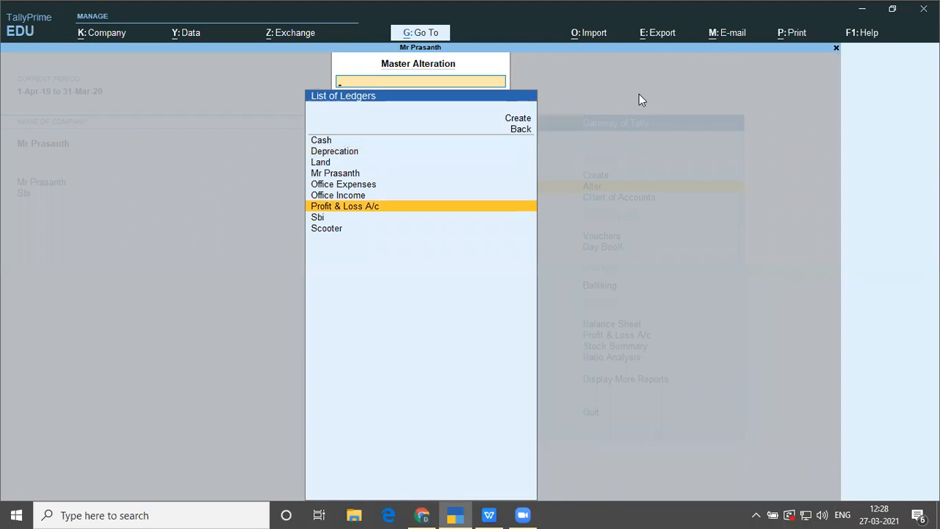
- Leave the ledger list, start accounting voucher entry and set the voucher type to Receipt
key("Escape")
key("Escape")
key("Down")
key("Down")
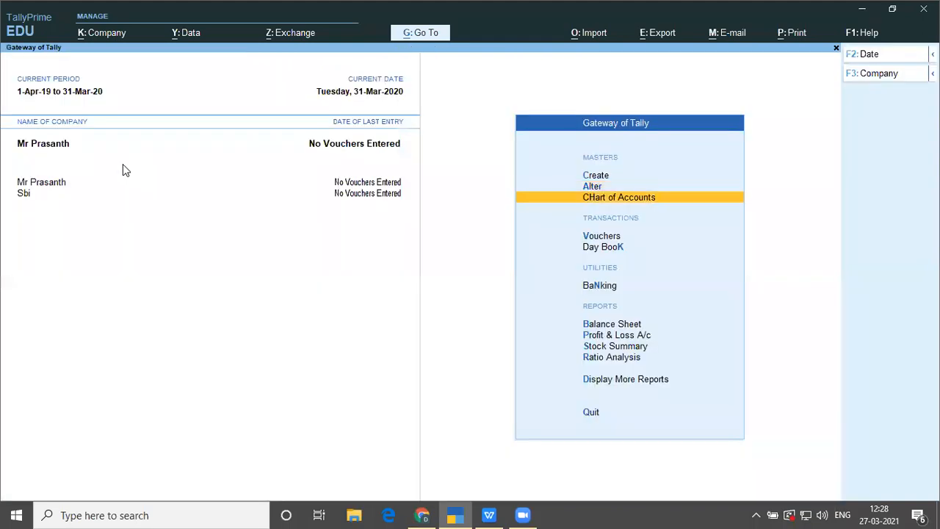
key("Return")
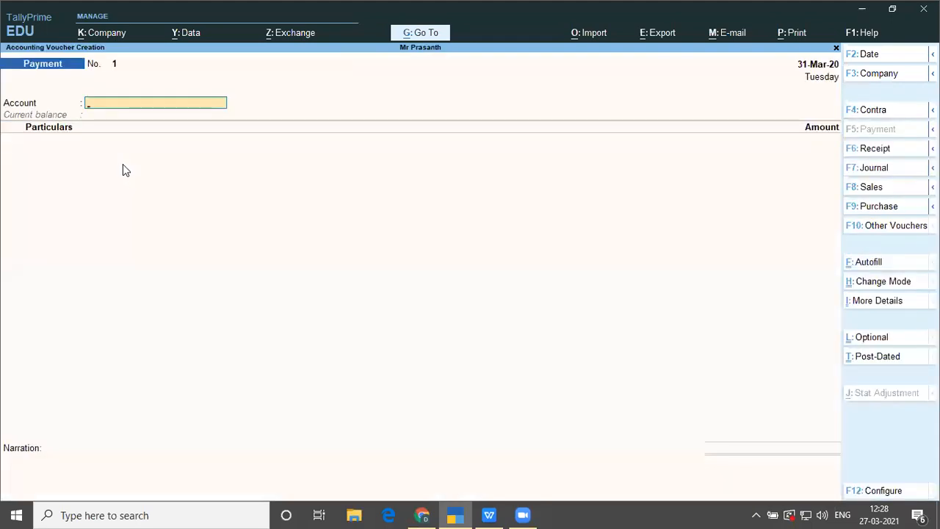
key("F6")
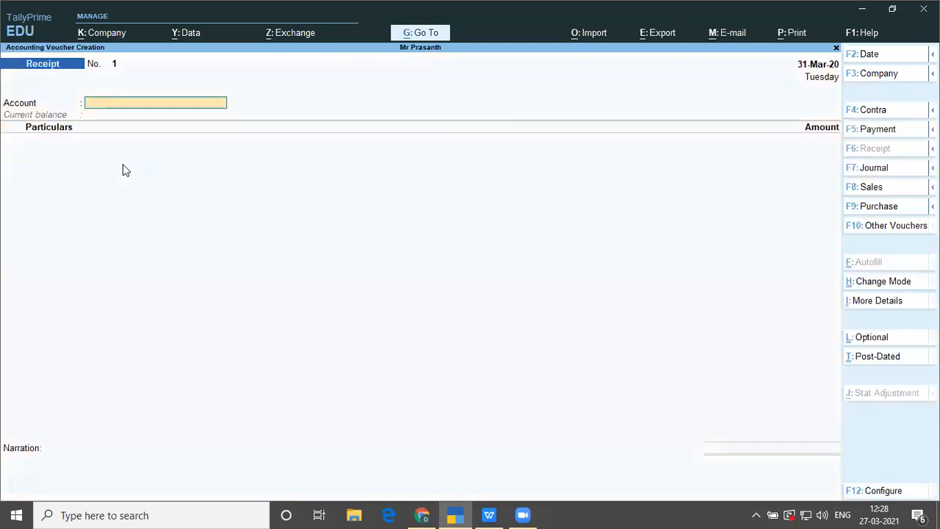
- Check the first Problem 1 transaction in the WPS Office document and return to the receipt voucher in TallyPrime
key("alt+Tab")
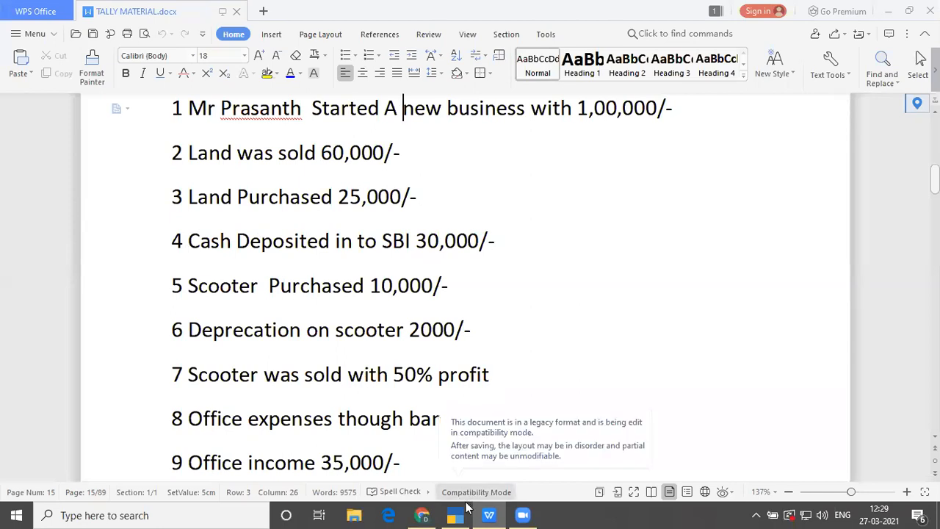
mouse_move(455, 515)
left_click(458, 429)
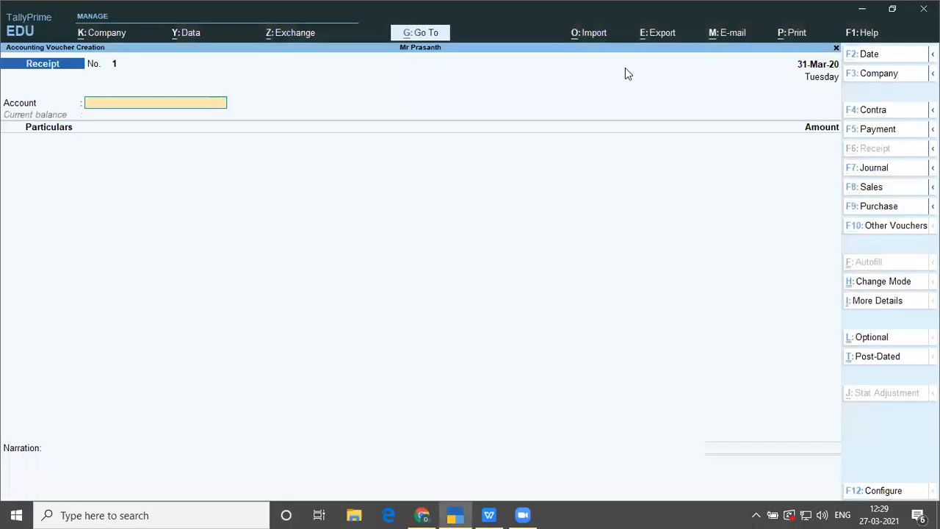
key("F2")
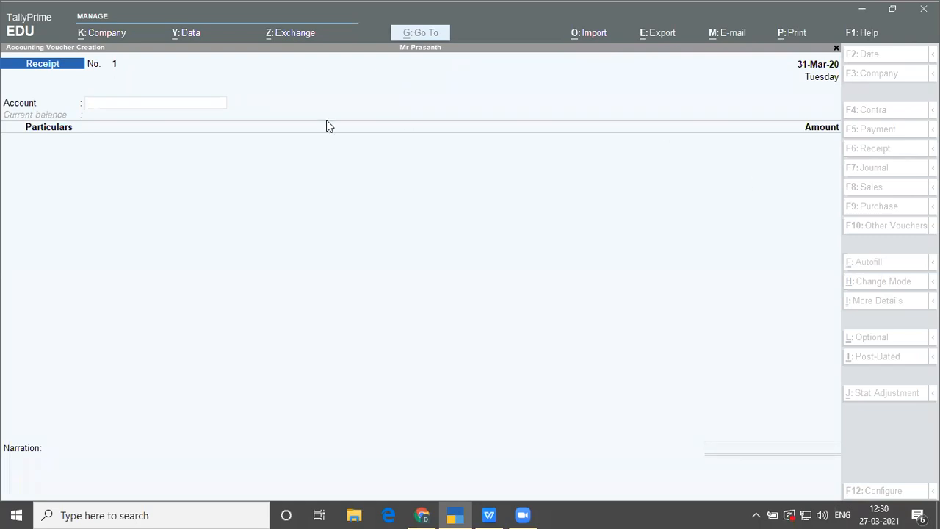
- Set the receipt voucher's account to Cash and choose the owner's capital ledger as the particulars
left_click(104, 130)
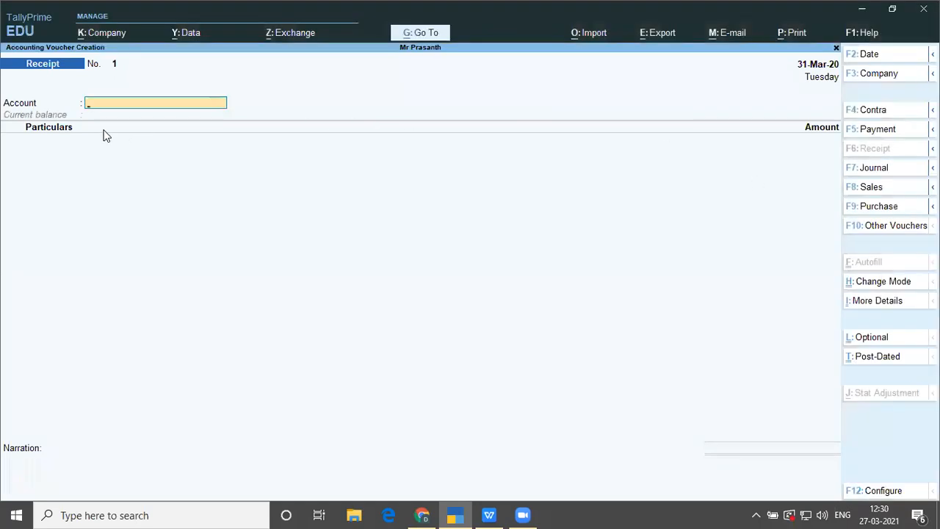
type("Cas")
key("Return")
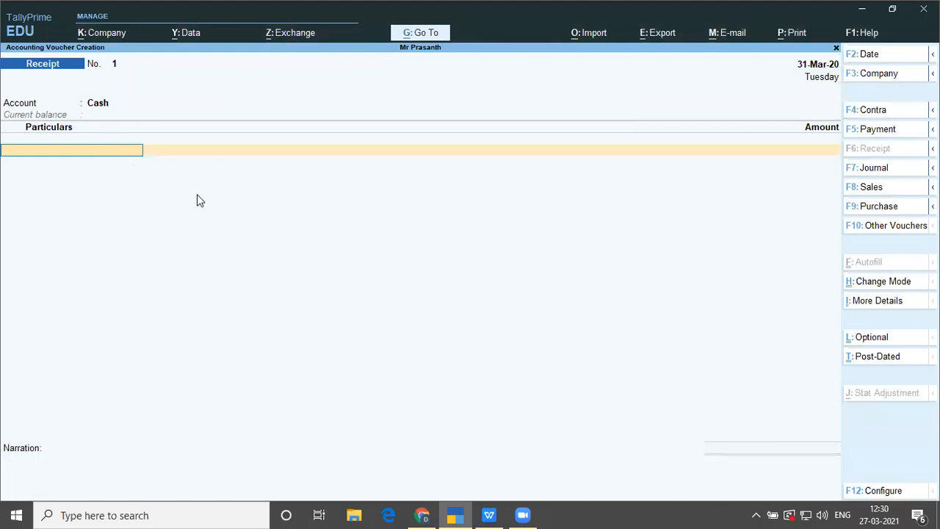
type("Mr")
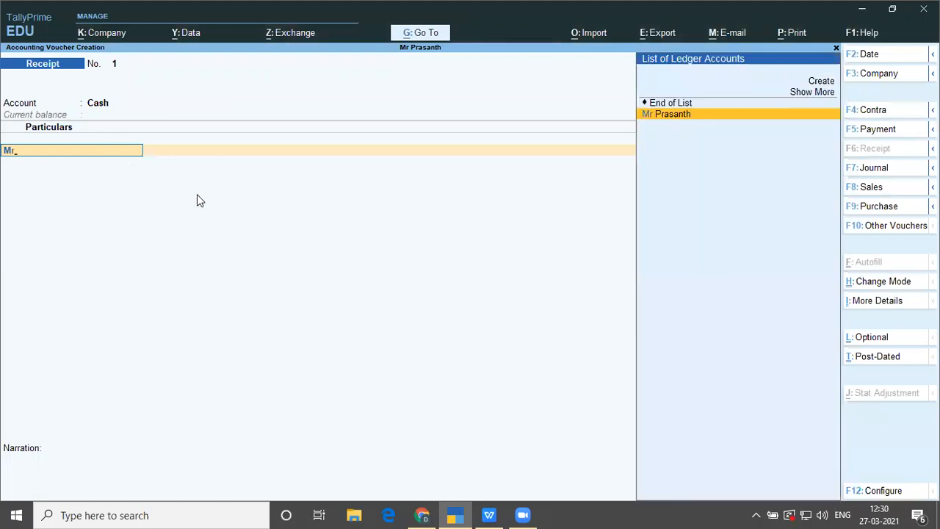
key("Return")
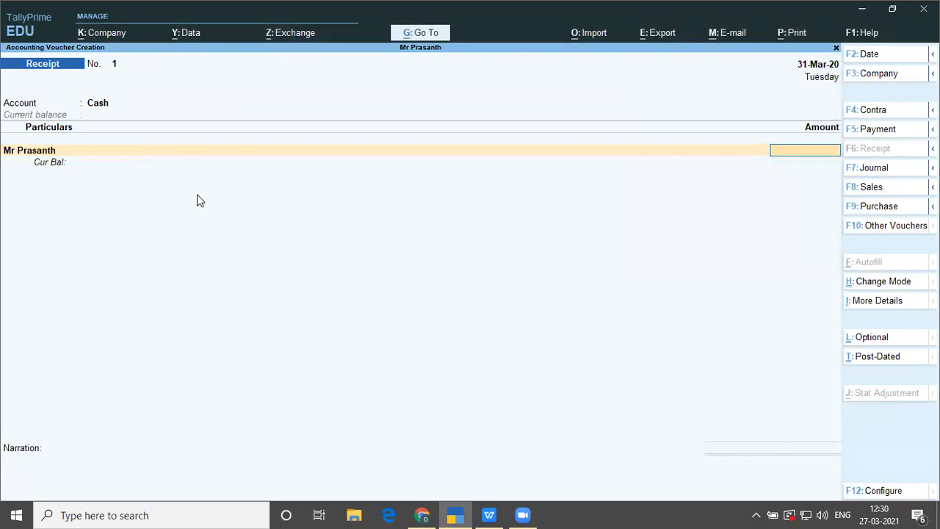
- Check the capital amount in the WPS Office document, enter 100000 in TallyPrime's receipt voucher and try to accept it
key("alt+Tab")
key("alt+Tab")
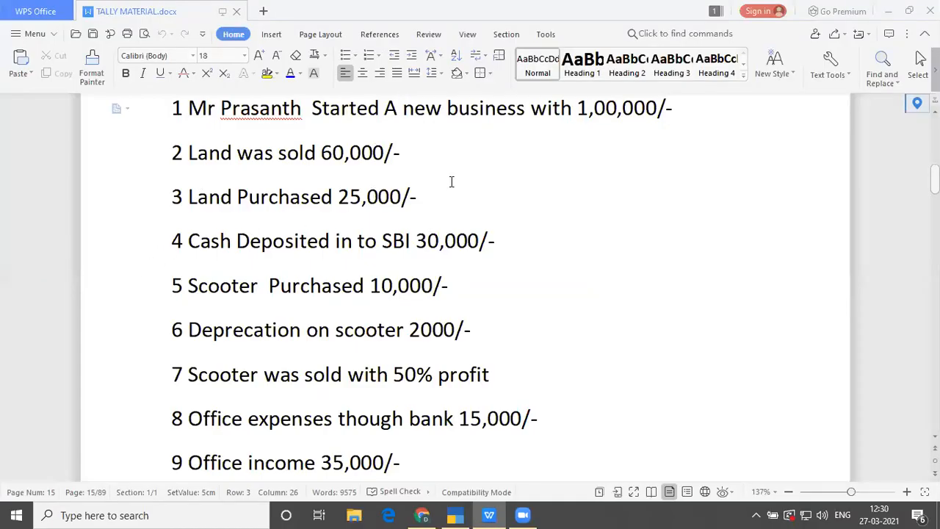
key("alt+Tab")
type("1,00,")
type("00000")
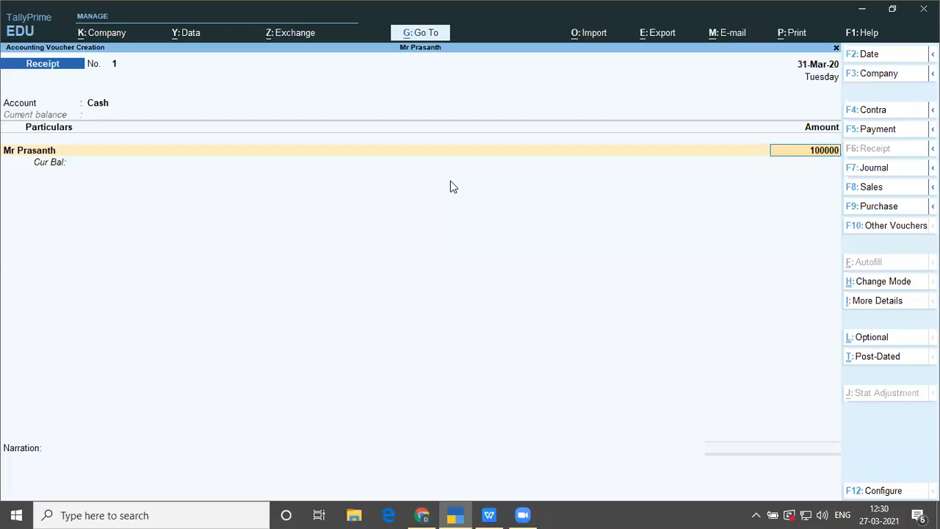
key("Return")
key("Return")
key("Return")
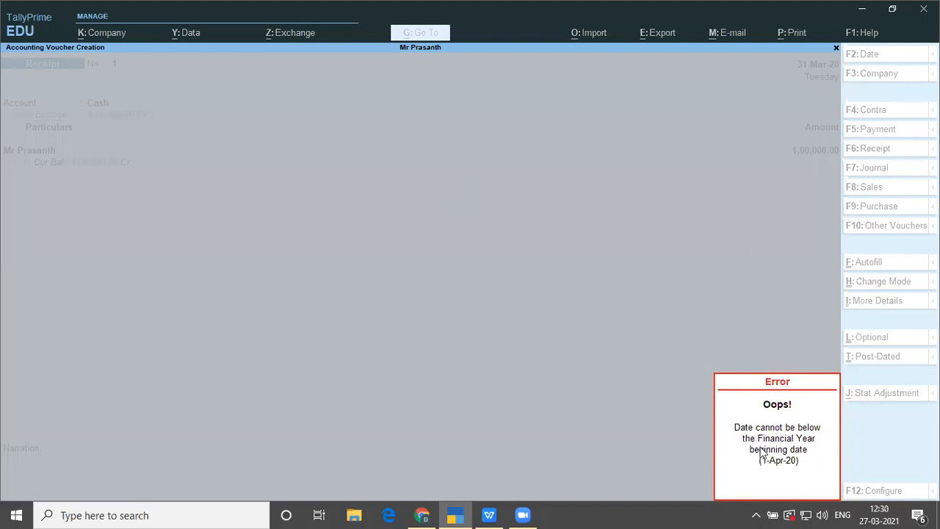
- Change the accounting period to run from 1-4-2020 to 31-3-2021
key("Escape")
key("F2")
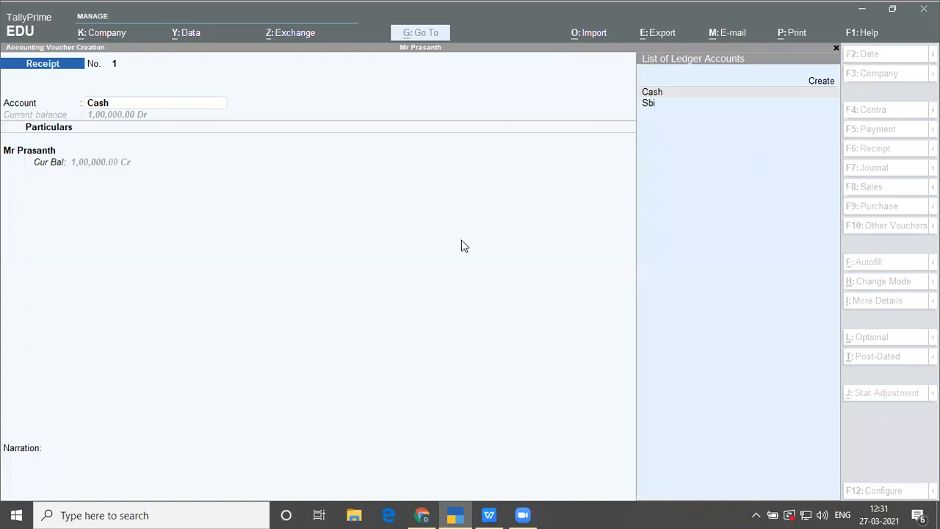
left_click(202, 172)
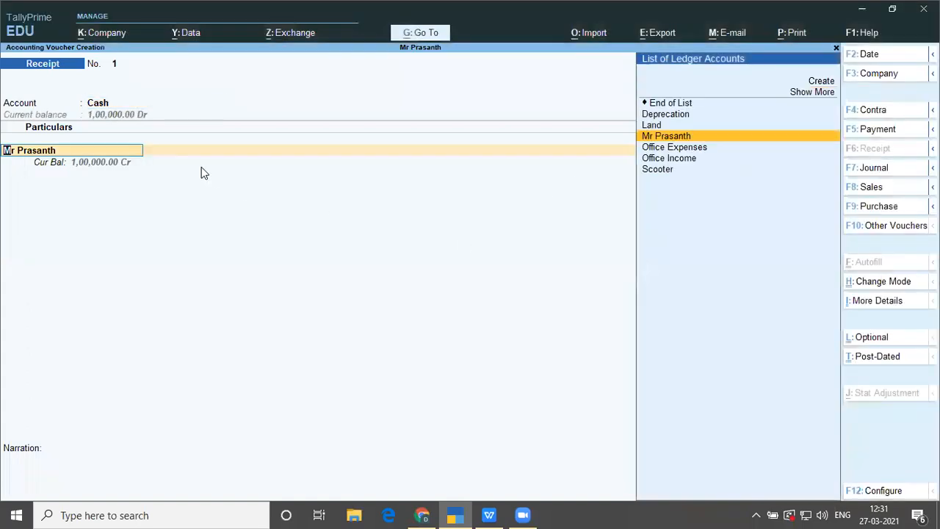
key("alt+F2")
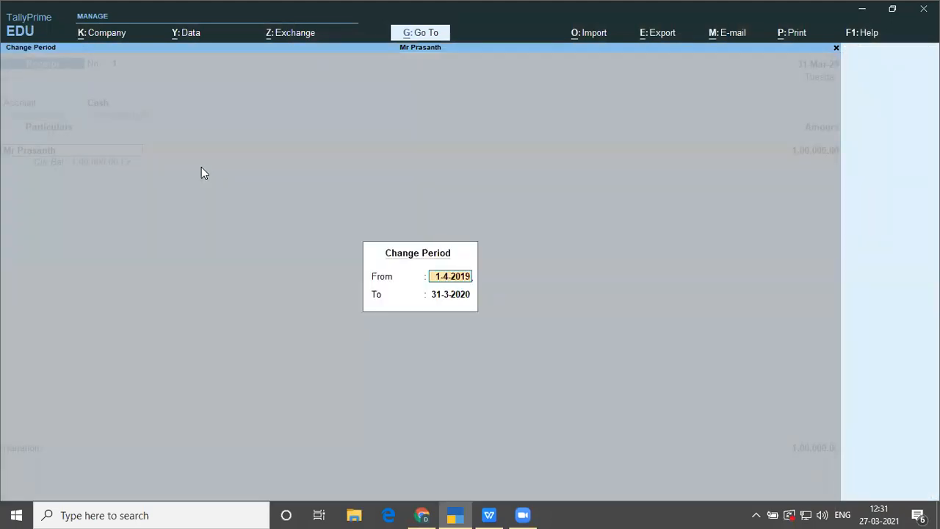
key("BackSpace")
key("BackSpace")
type("20")
key("Return")
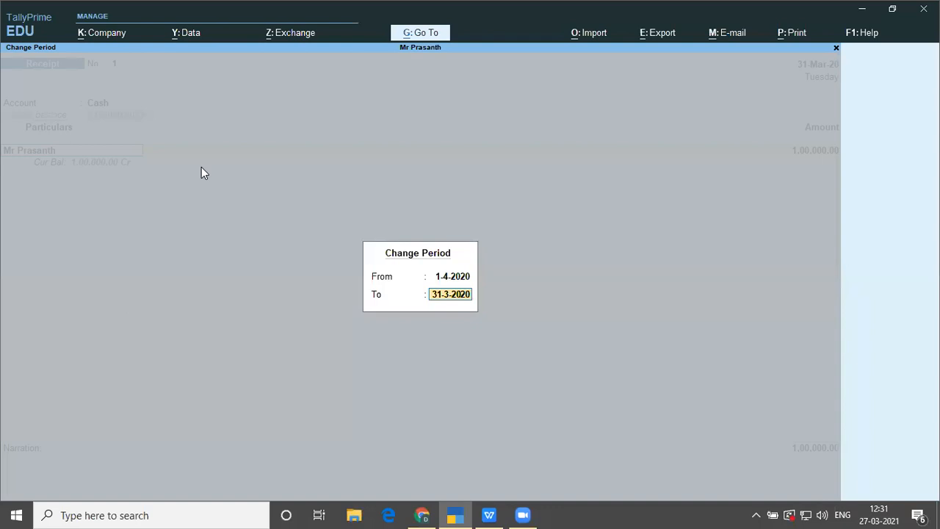
key("Right")
key("Right")
key("BackSpace")
key("BackSpace")
key("BackSpace")
type("2021")
key("Return")
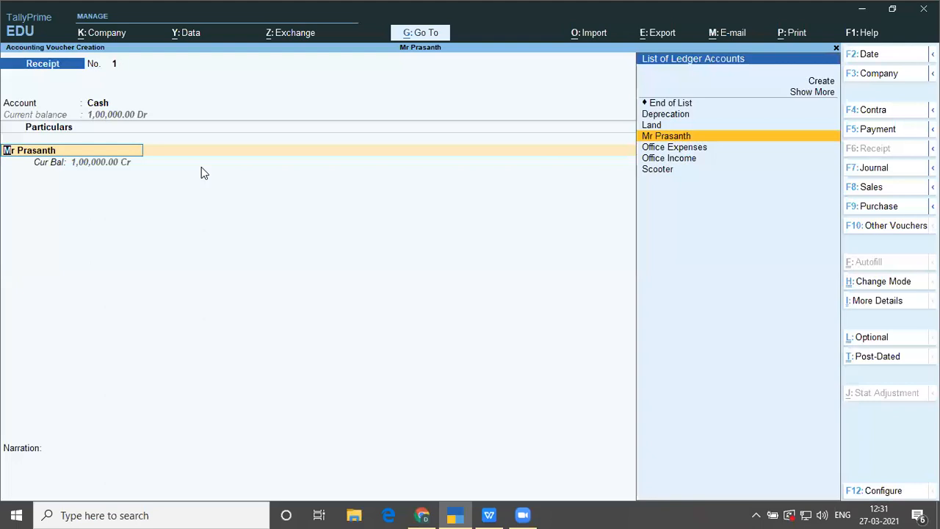
- Set the capital receipt's voucher date to 1-4-2020 and save the voucher without a narration
key("F2")
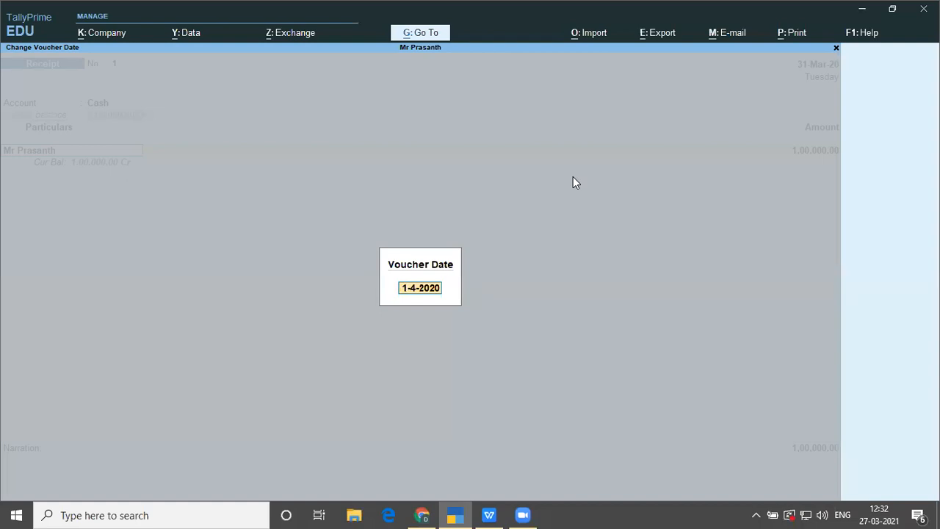
key("Return")
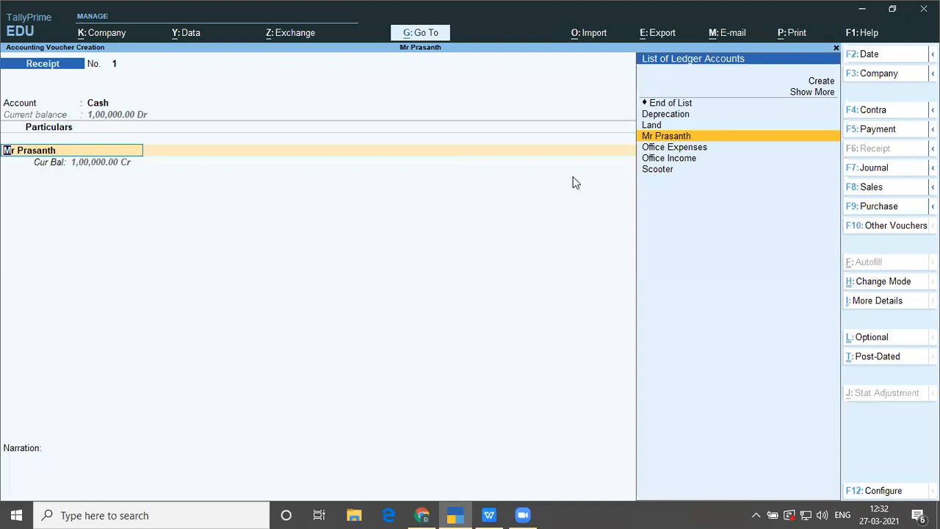
key("Return")
key("Return")
key("Return")
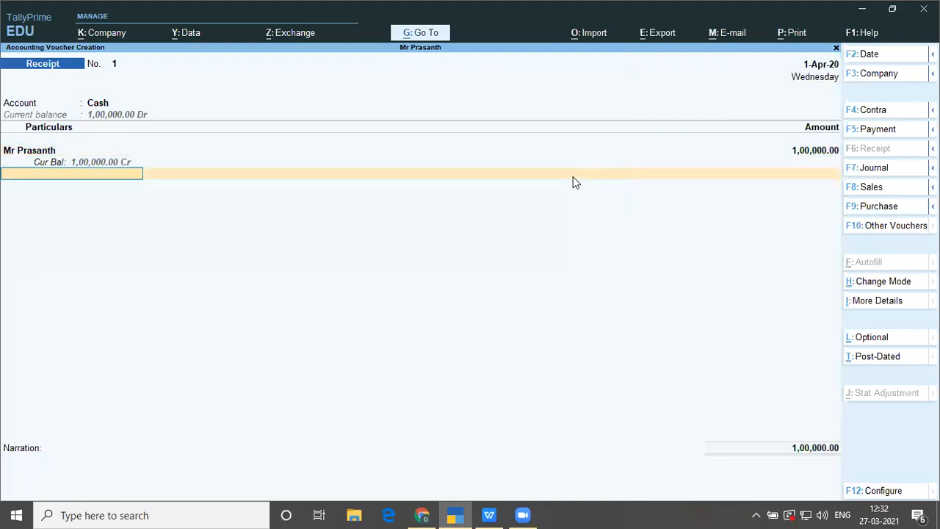
key("Return")
key("Return")
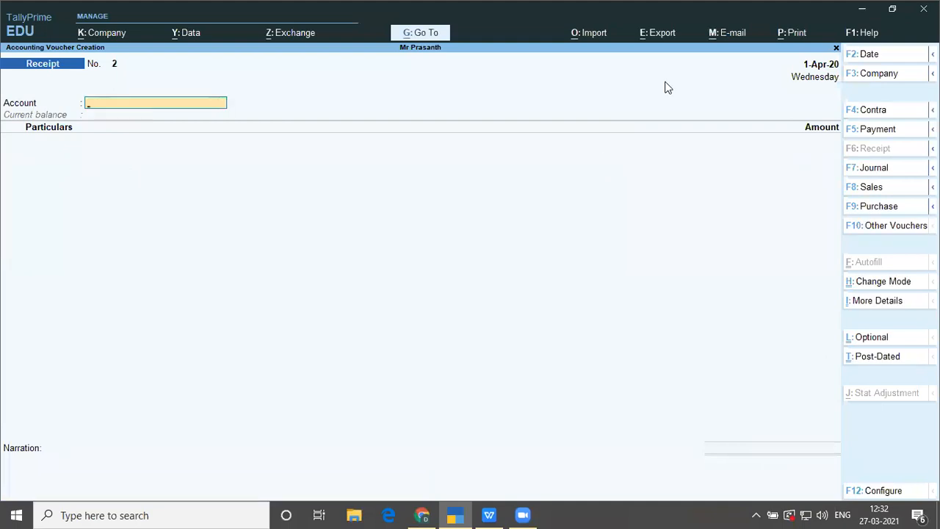
- Switch to the WPS Office document, highlight the second transaction to read it, and return to TallyPrime
left_click(667, 87)
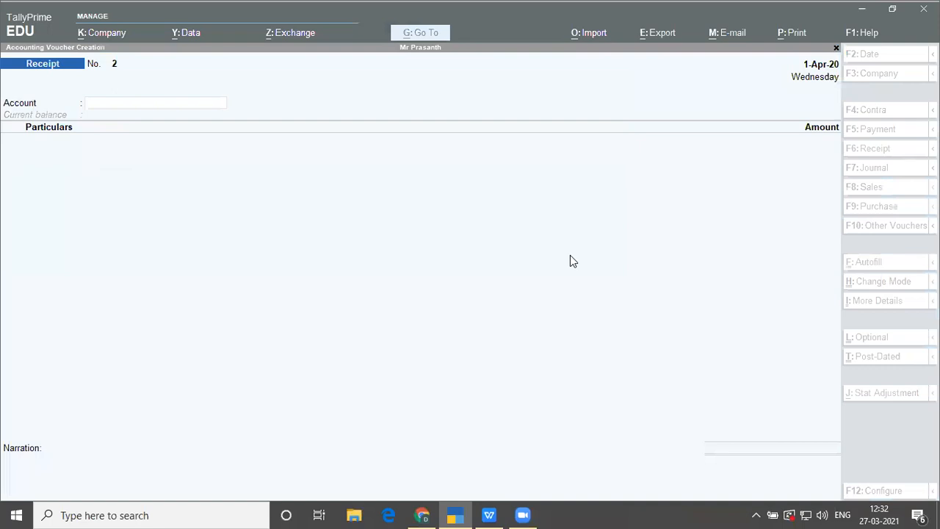
left_click(157, 180)
key("alt+Tab")
key("alt+Tab")
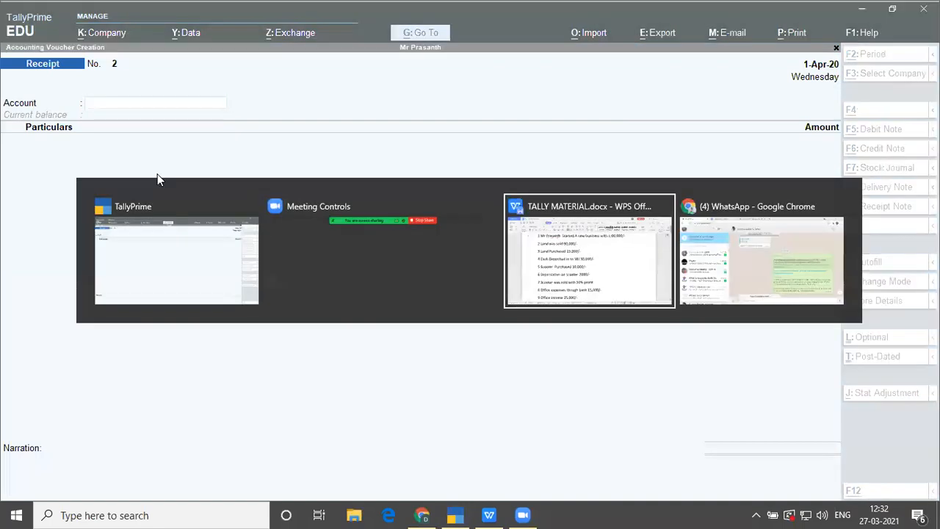
left_click(188, 154)
left_click_drag(188, 154, 441, 165)
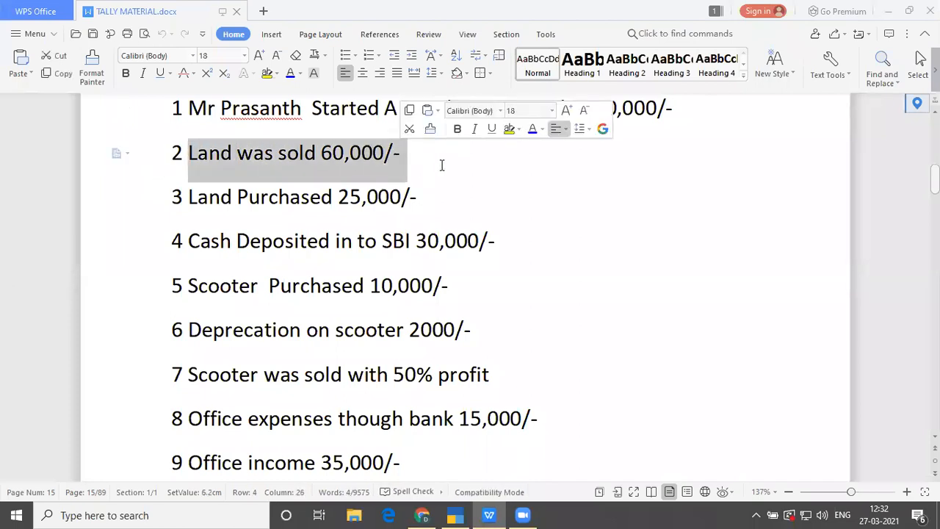
key("alt+Tab")
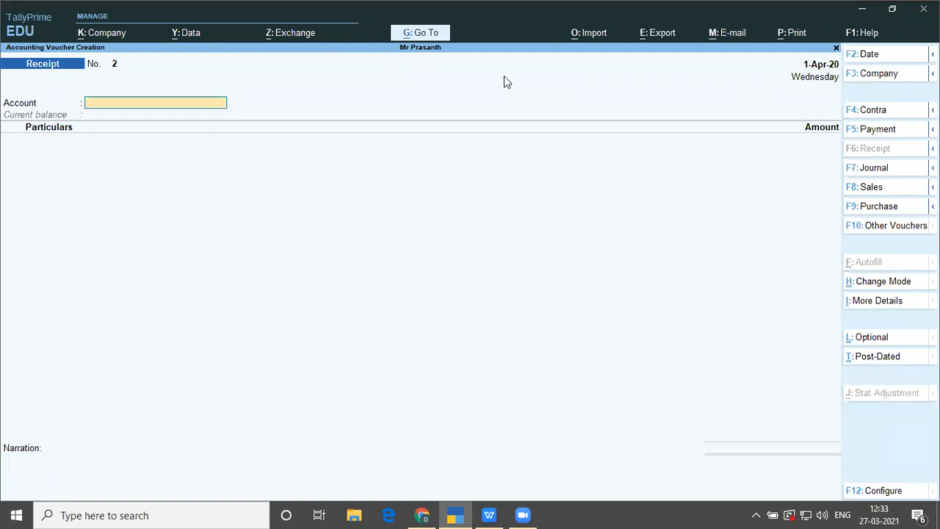
- Record the land sale as a Cash receipt of 60000 against the Land ledger and save the voucher
key("F2")
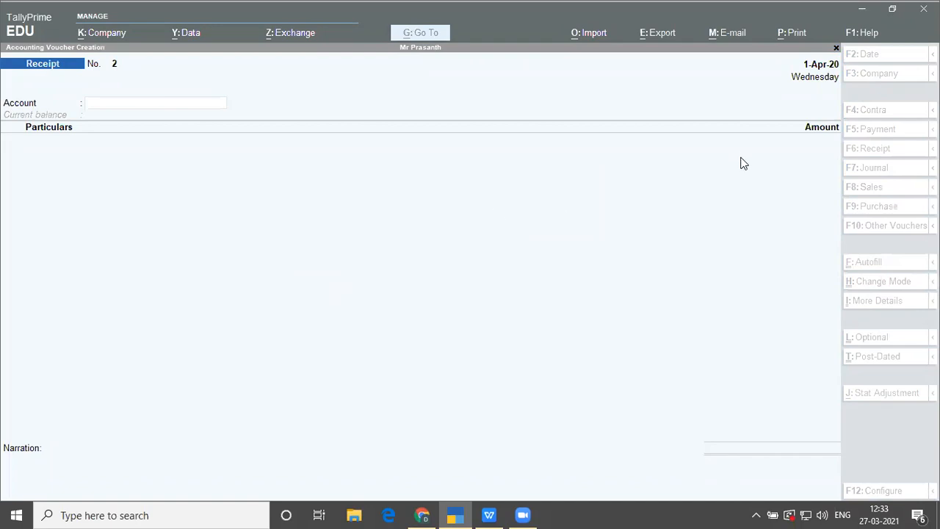
left_click(130, 179)
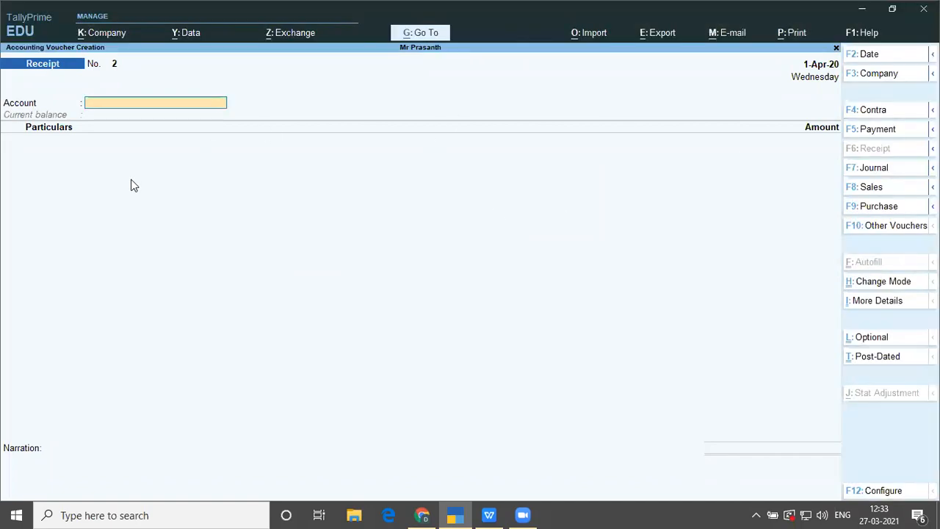
type("Cas")
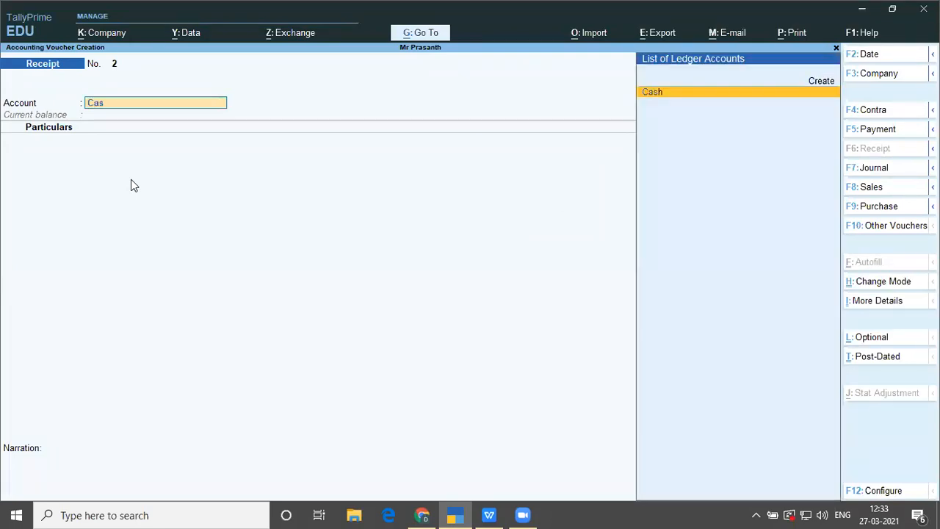
key("Return")
type("L")
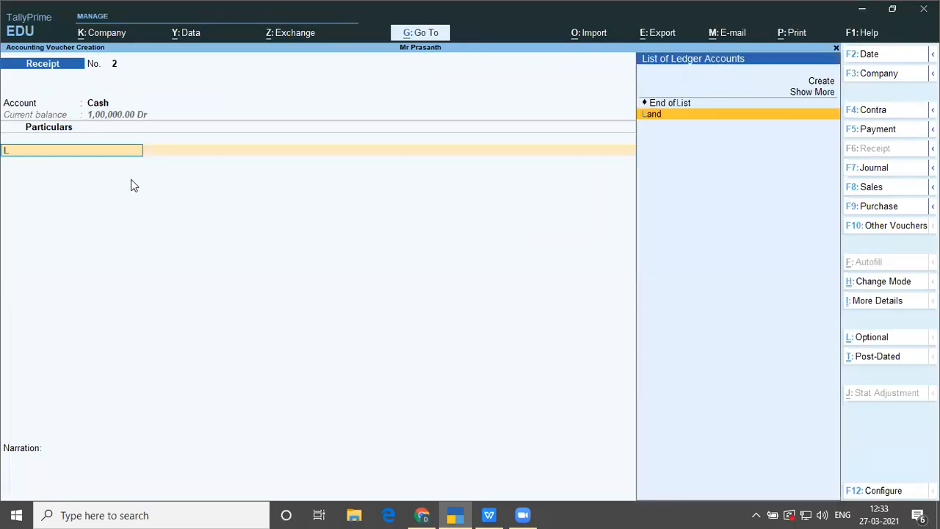
key("Return")
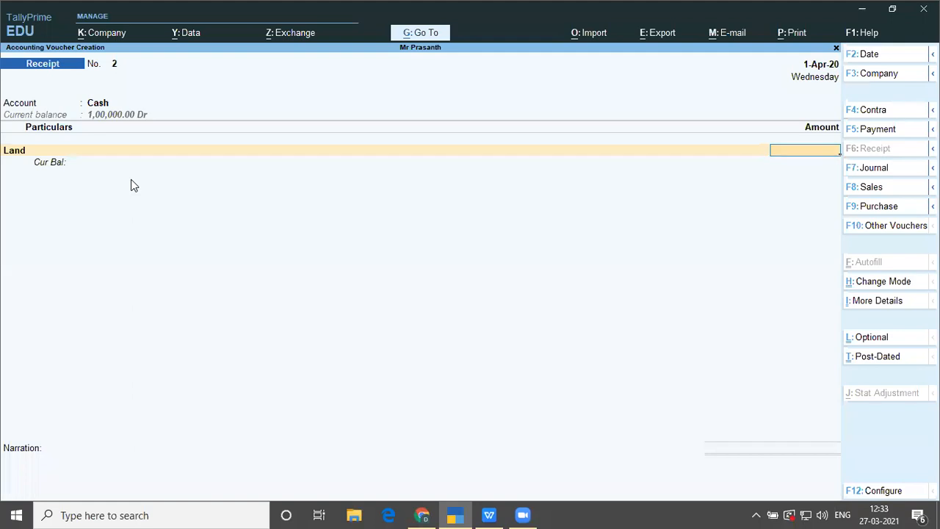
type("6")
type("0000")
key("Return")
key("Return")
key("Return")
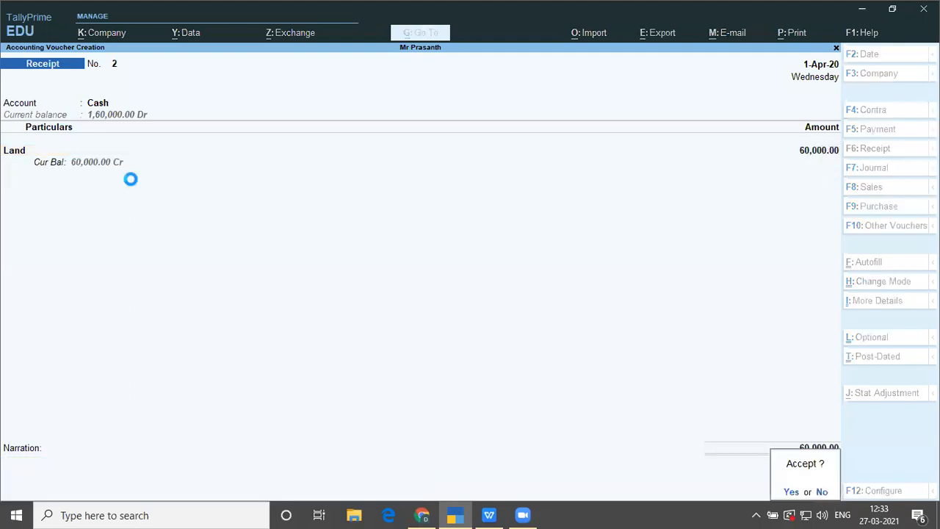
key("Return")
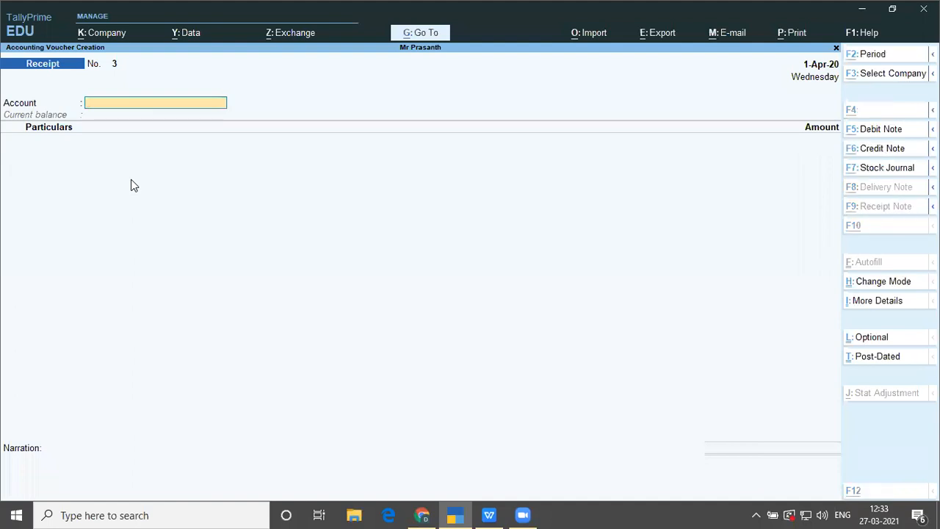
- Highlight and read the third transaction in the WPS Office document, and return to the voucher screen in TallyPrime
key("alt+Tab")
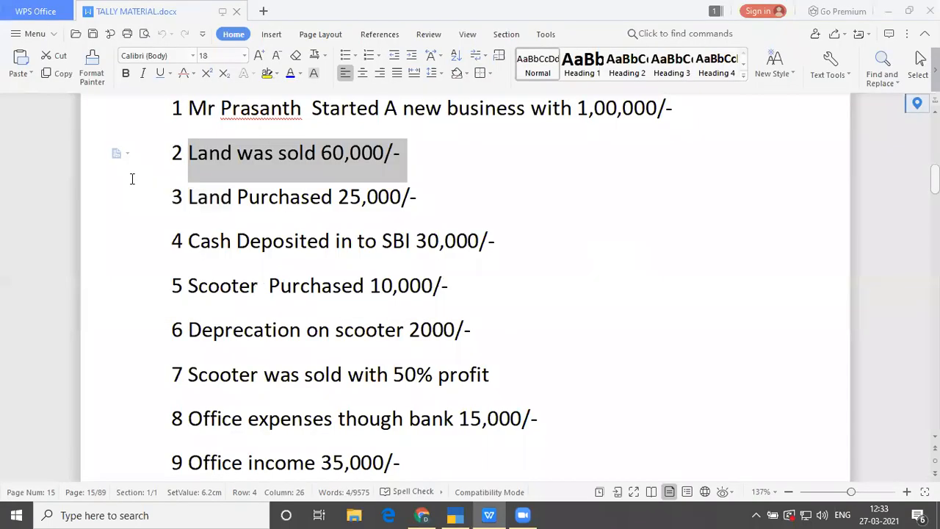
left_click_drag(185, 196, 432, 207)
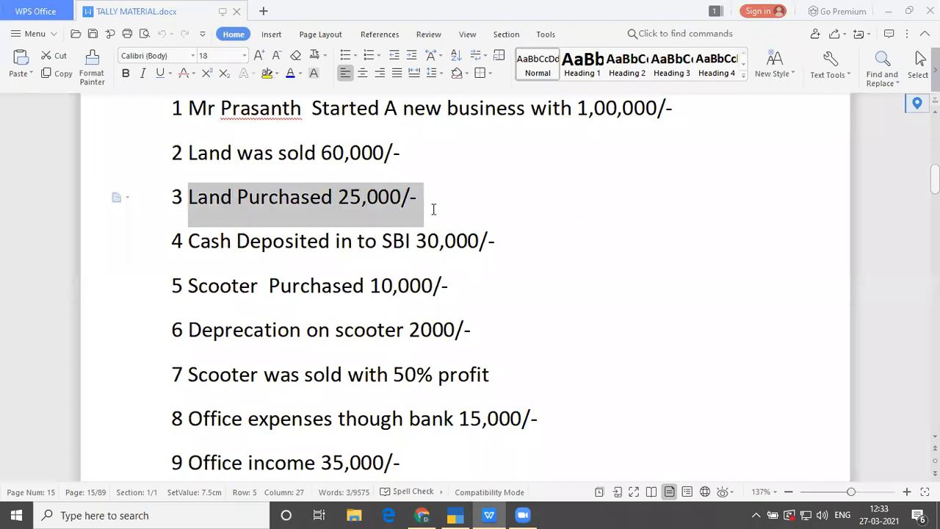
mouse_move(456, 515)
left_click(451, 461)
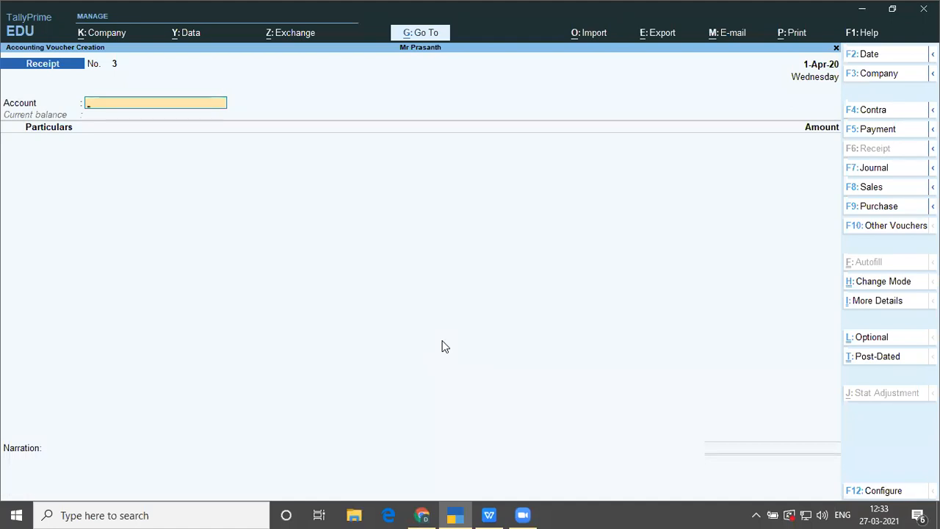
- Leave the new receipt voucher empty and change the voucher type to Payment
key("Escape")
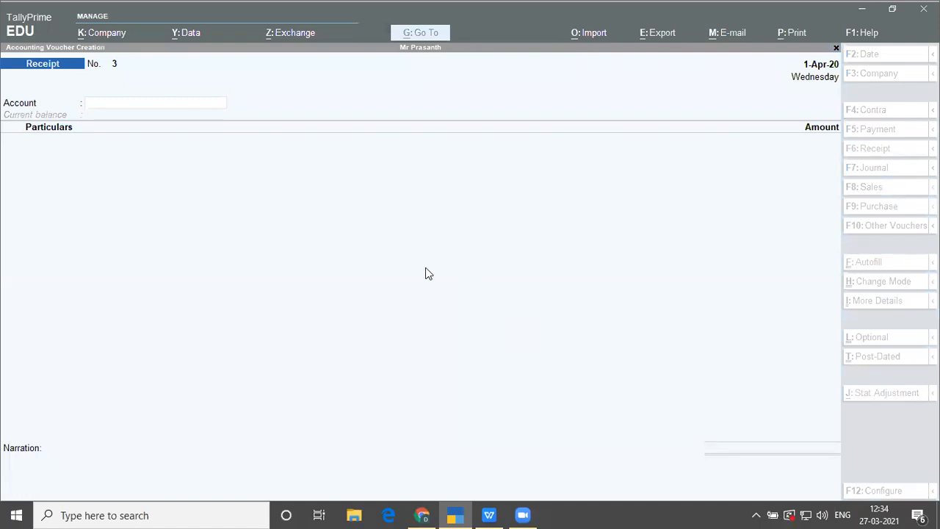
left_click(142, 168)
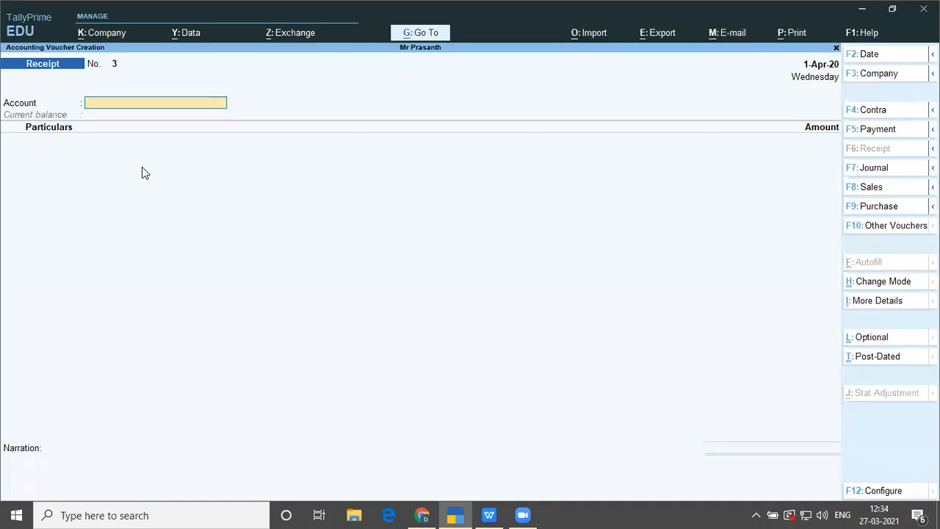
left_click(734, 155)
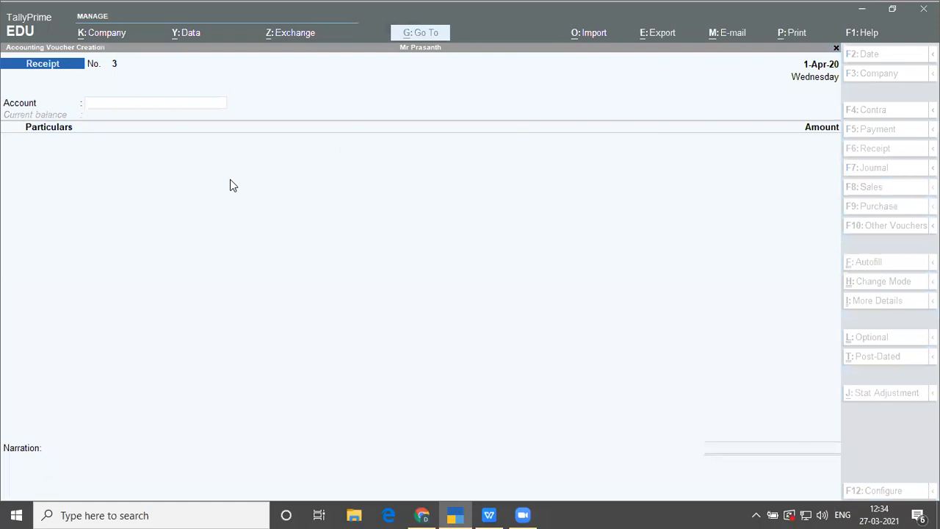
left_click(146, 170)
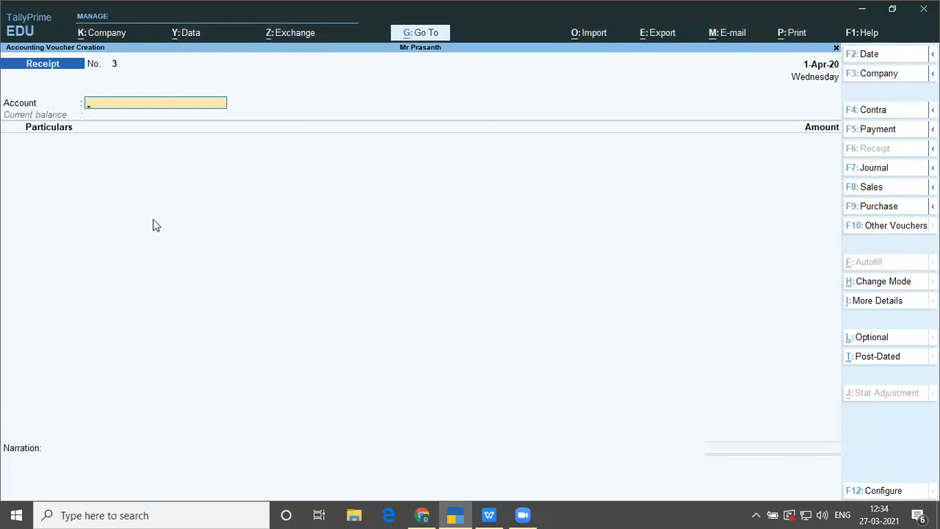
key("F5")
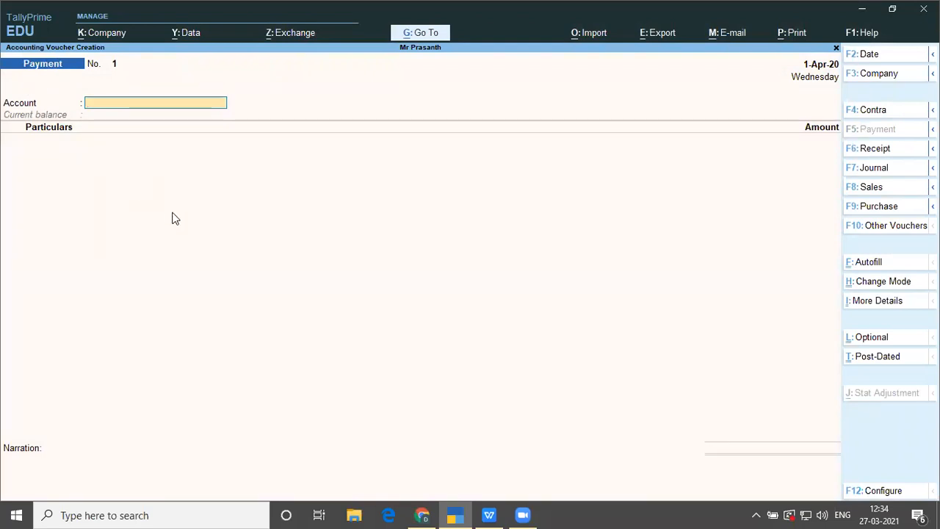
- Record the land purchase as a Cash payment of 25000 against the Land ledger and save the voucher
type("Cas")
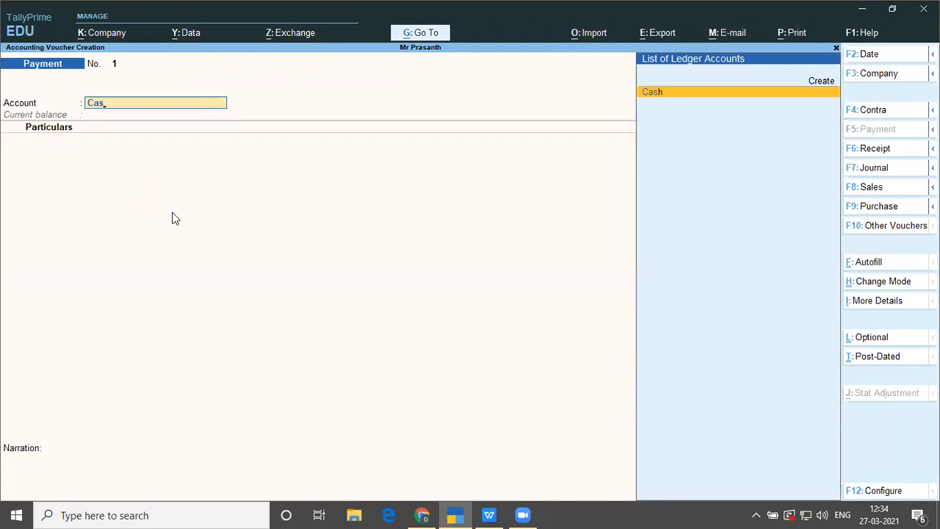
key("Return")
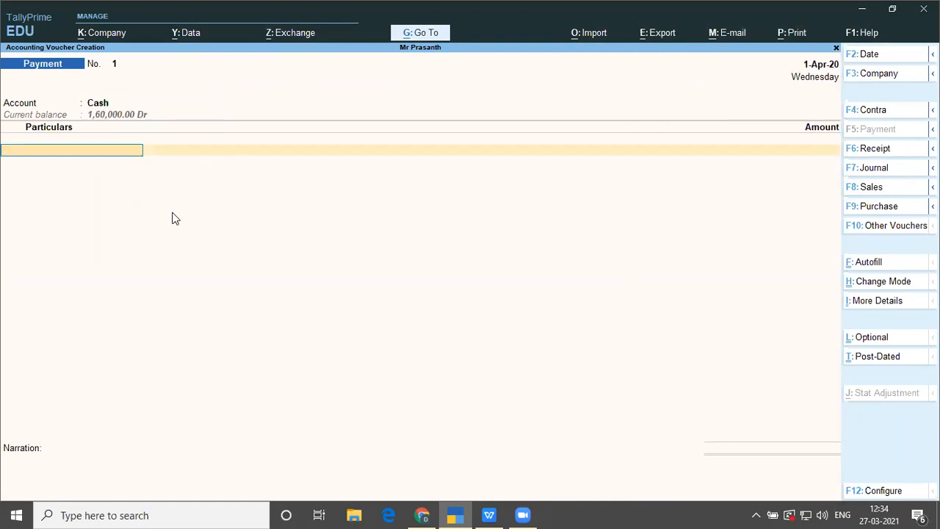
type("L")
key("Return")
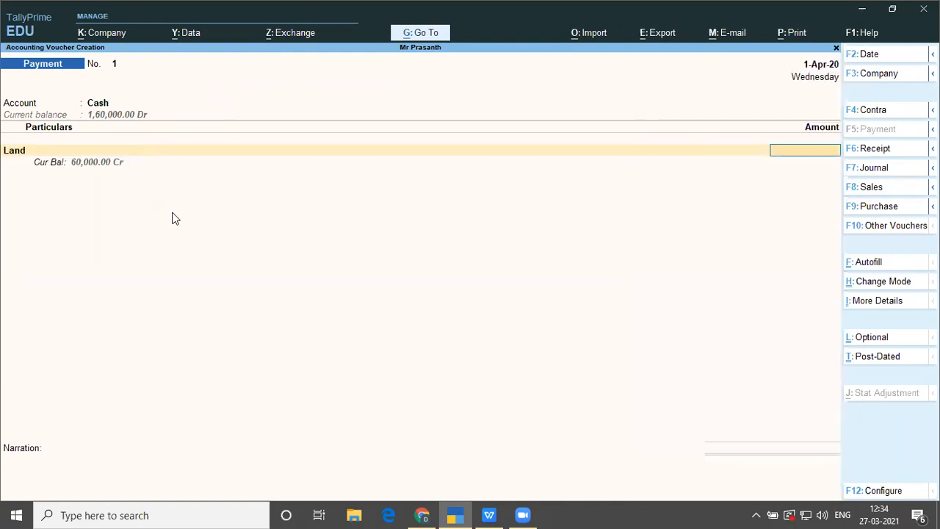
type("25000")
key("Return")
key("Return")
key("Return")
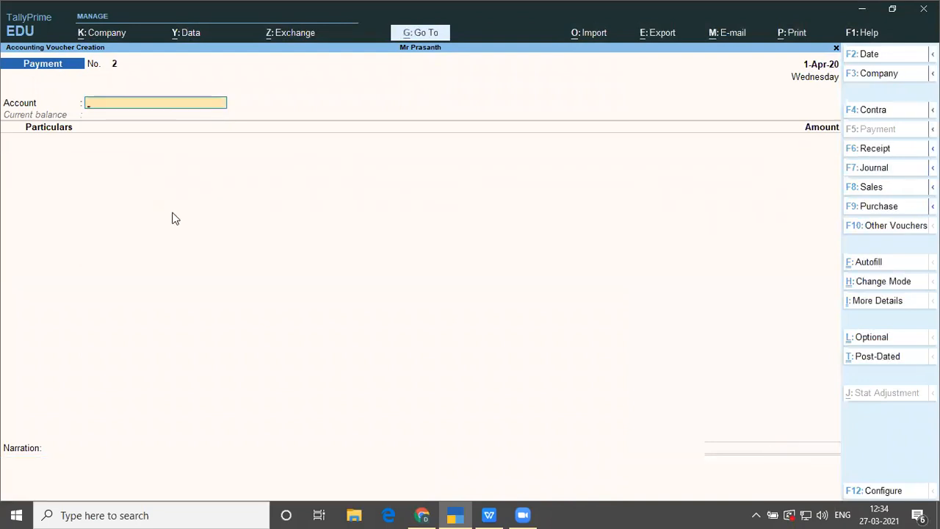
- Switch to the WPS Office document, highlight the fourth transaction to read it, and return to TallyPrime
key("alt+Tab")
key("Tab")
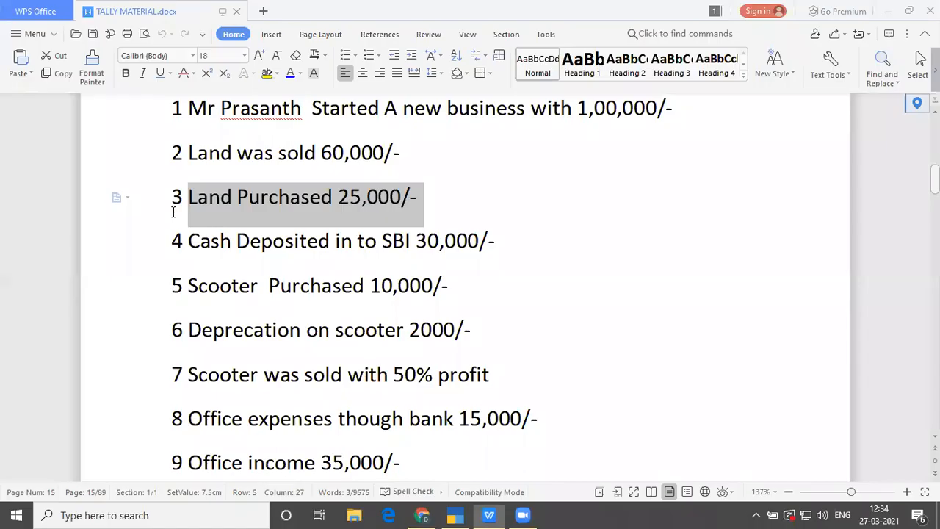
key("Down")
left_click(181, 241)
left_click_drag(208, 239, 509, 252)
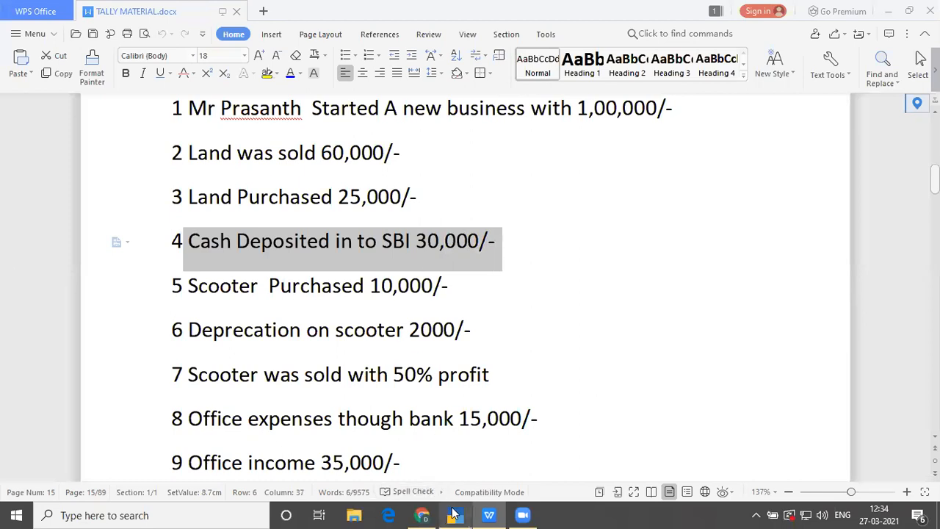
mouse_move(455, 515)
left_click(453, 481)
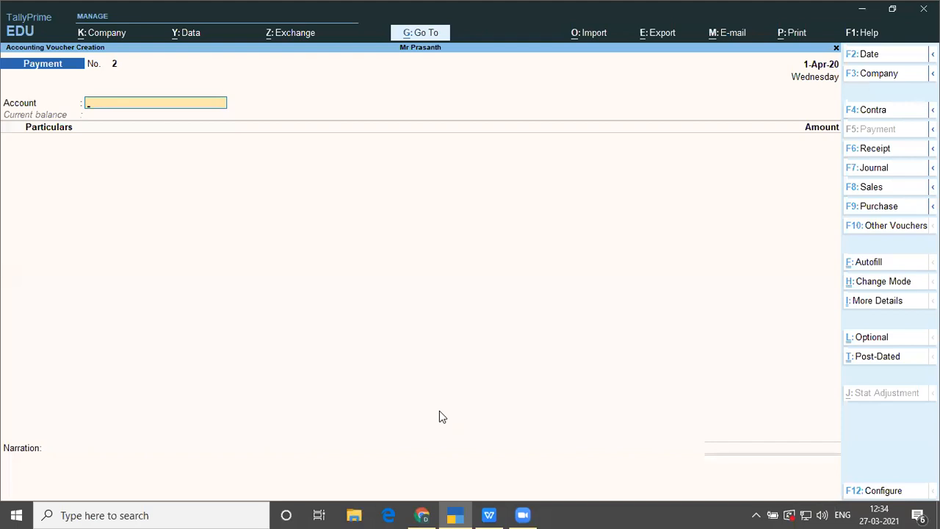
- Change the empty voucher to Contra and choose Sbi as the account with Cash as the particulars ledger
left_click(699, 63)
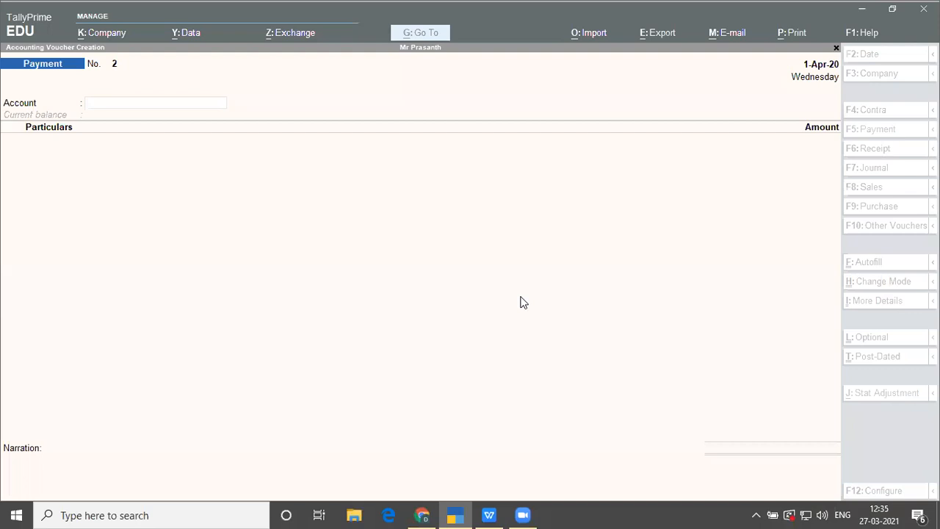
left_click(305, 207)
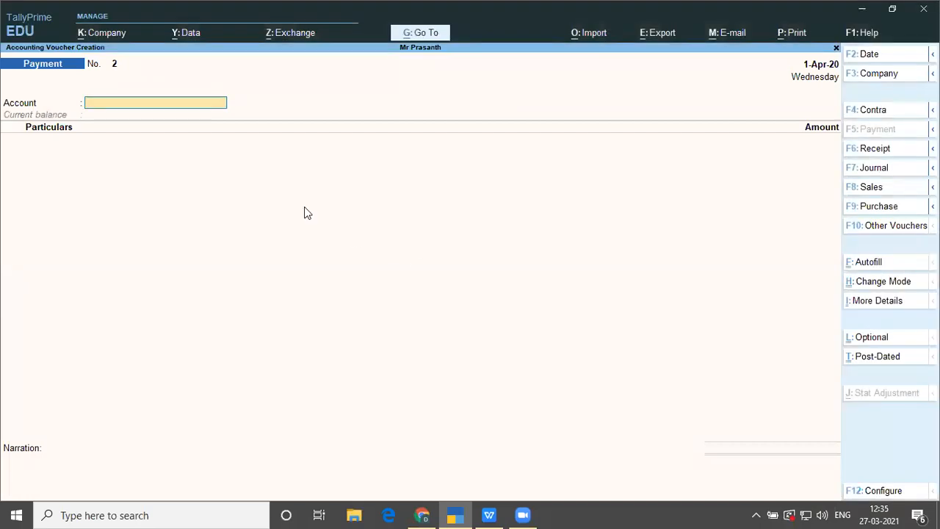
key("F4")
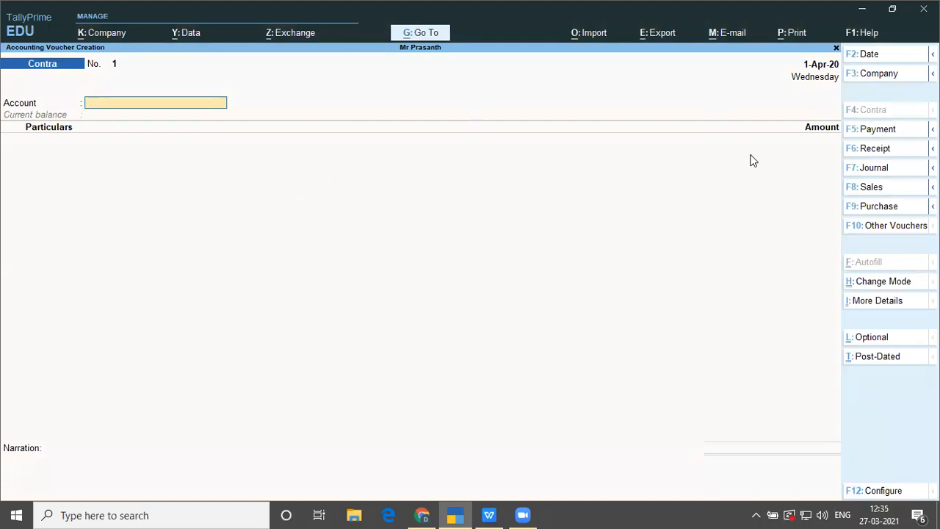
left_click(108, 157)
type("S")
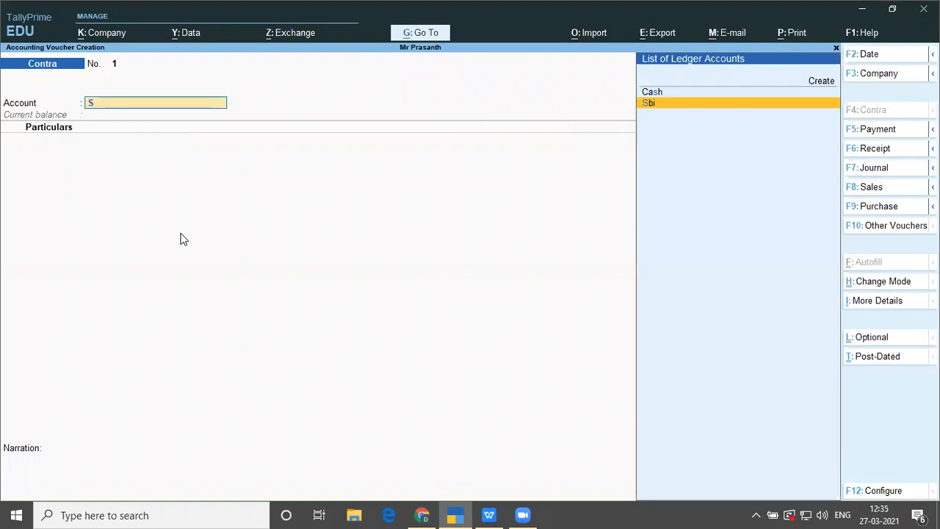
key("Return")
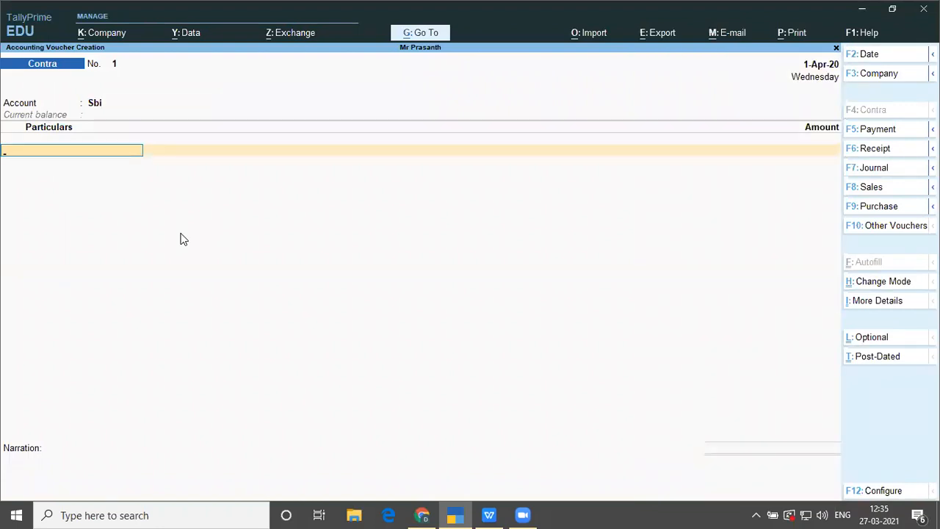
type("Cash")
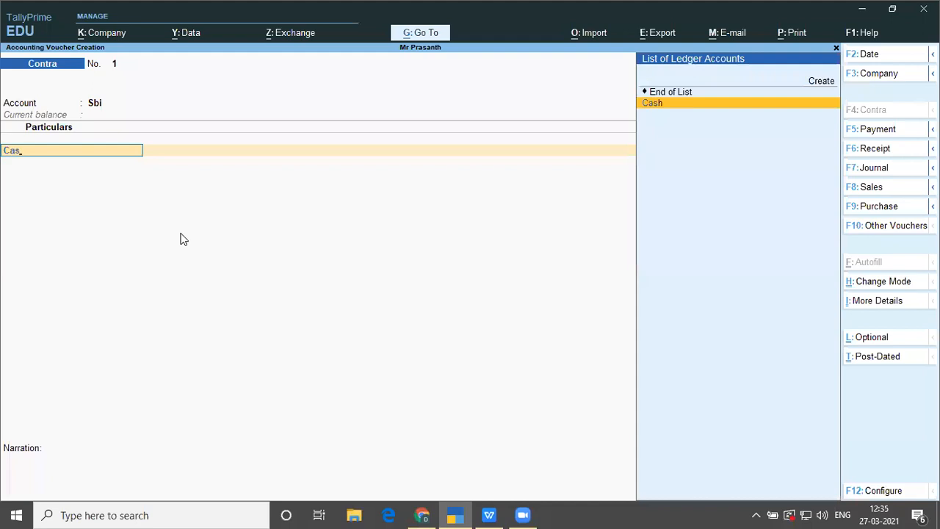
key("Return")
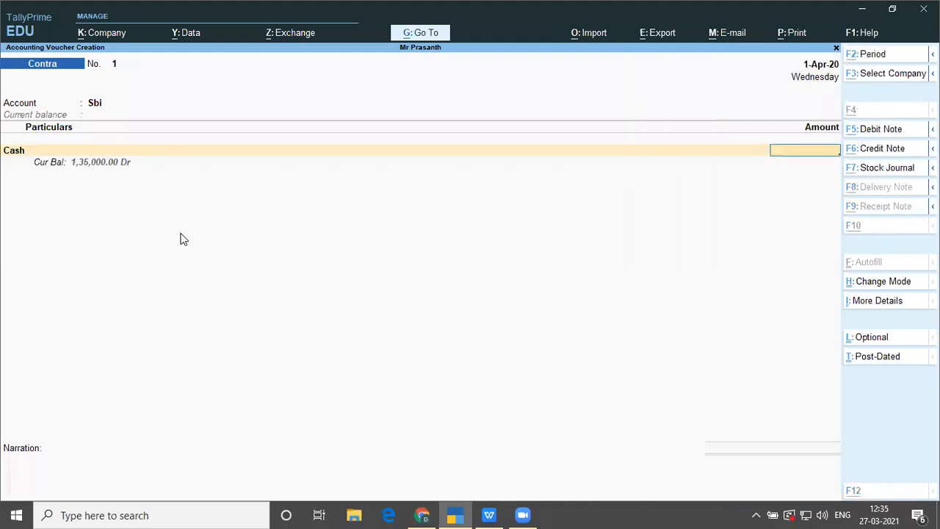
- Check the deposit amount in the WPS Office document and enter 30000 for Cash in the TallyPrime contra voucher
key("alt+Tab")
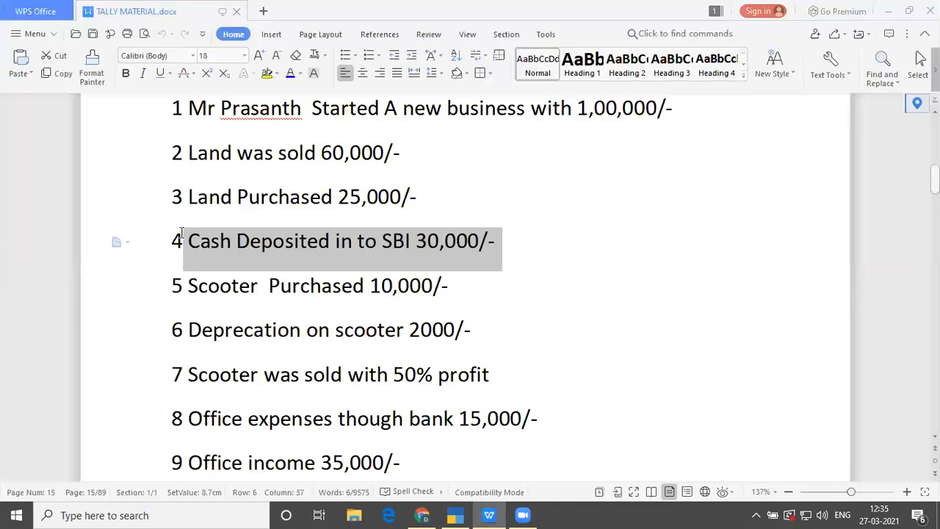
key("alt+Tab")
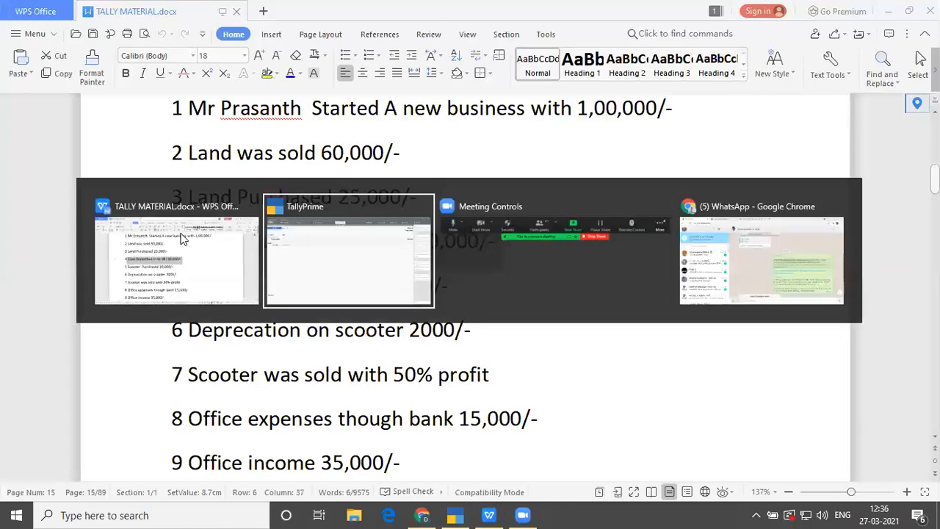
type("30000")
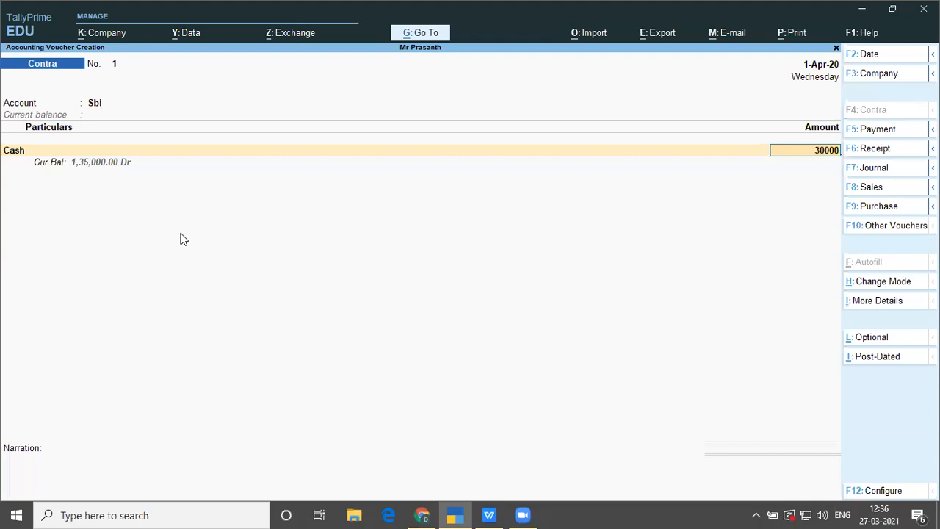
key("Return")
- Allocate the Sbi deposit as Cash with 15 notes of 2000, leave the narration empty, and save the contra voucher
key("Return")
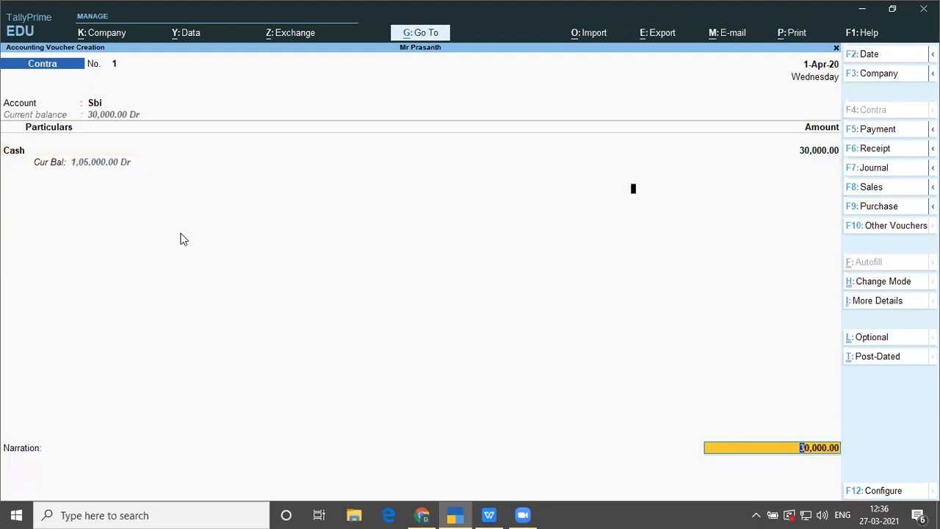
key("Return")
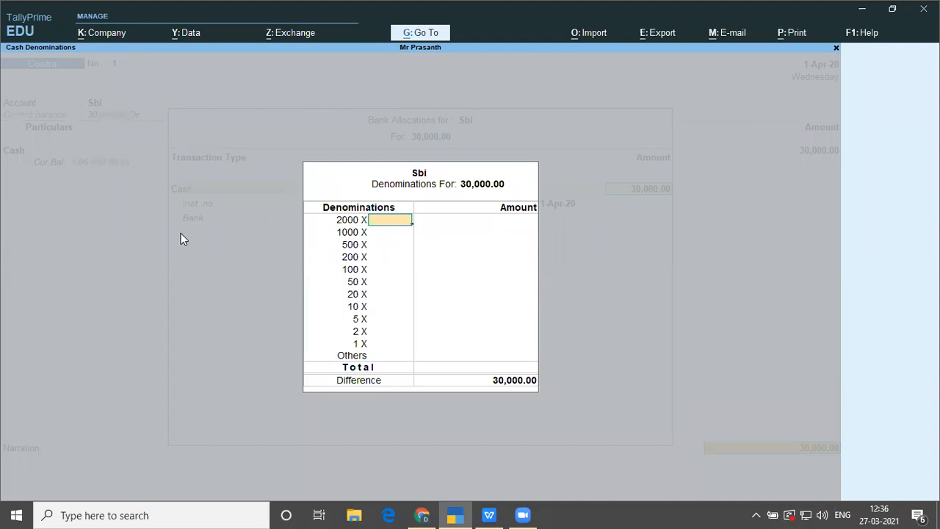
type("15")
key("Return")
key("Return")
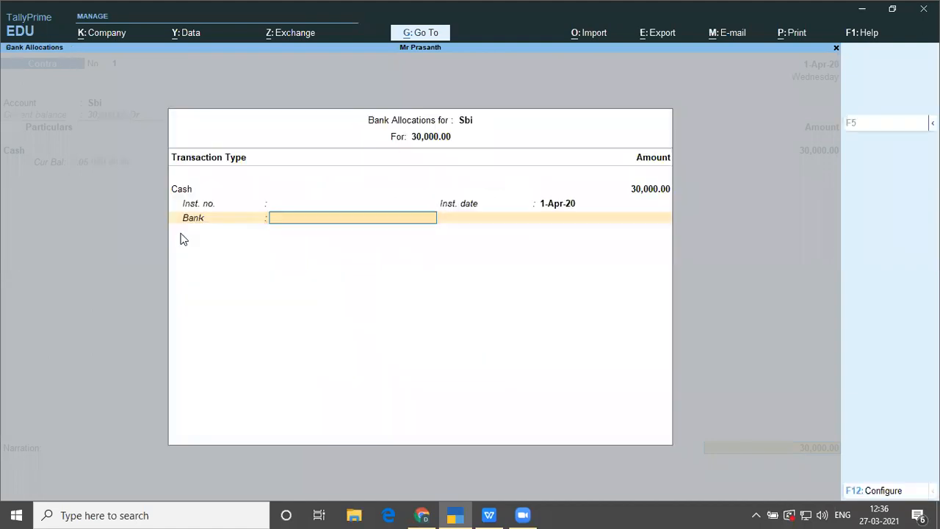
key("Return")
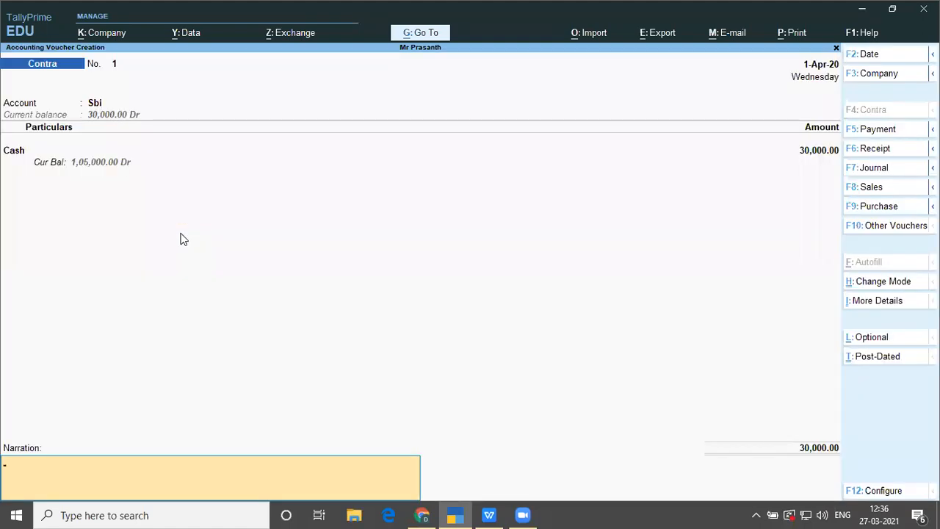
key("Return")
key("Return")
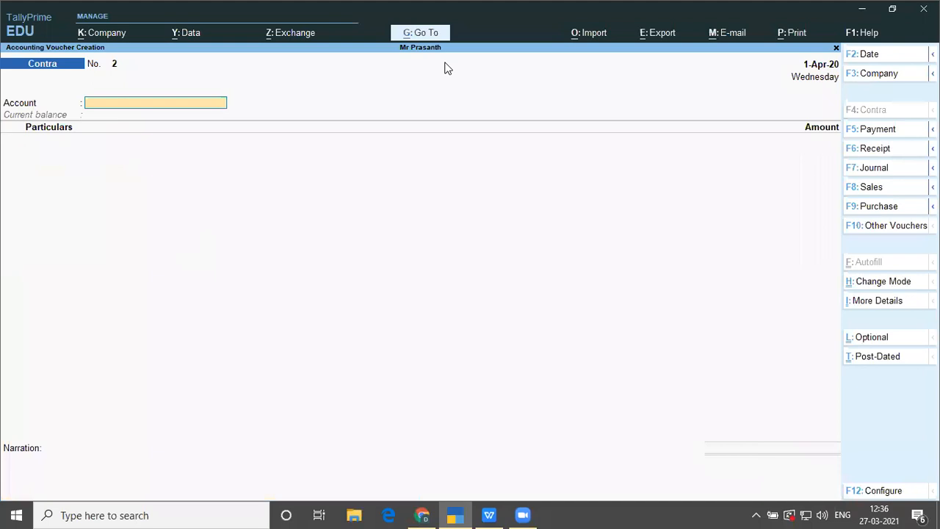
- Switch to the WPS Office document, highlight the fifth transaction to read it, and return to the TallyPrime voucher screen
key("Escape")
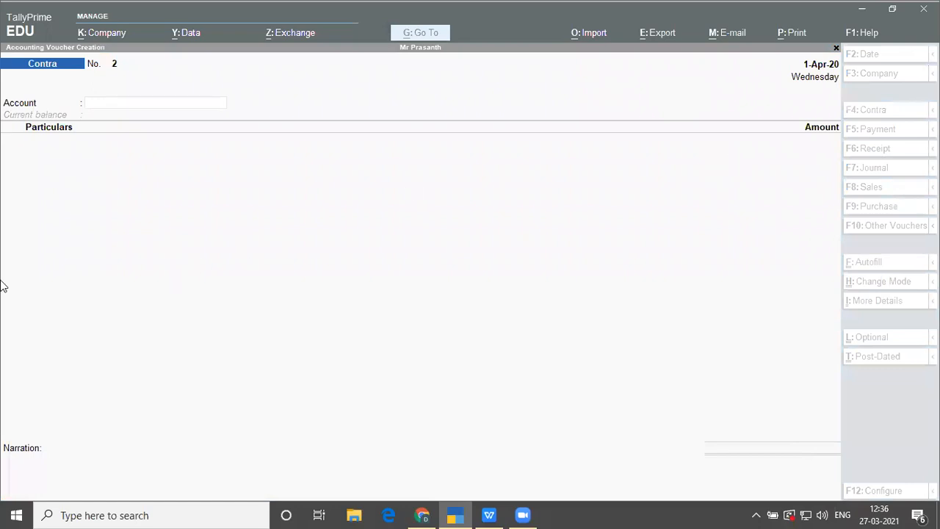
key("alt+Tab")
key("alt+Tab")
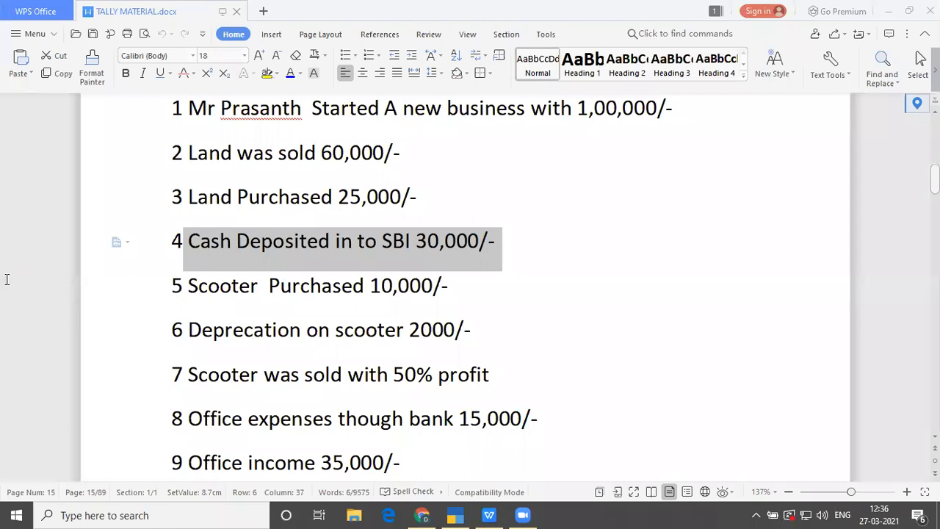
left_click_drag(183, 292, 440, 307)
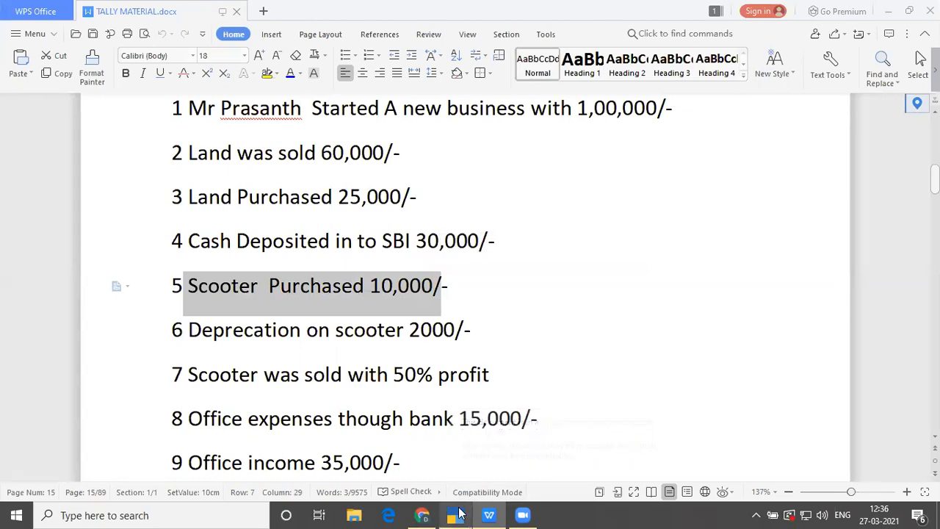
mouse_move(455, 515)
left_click(473, 474)
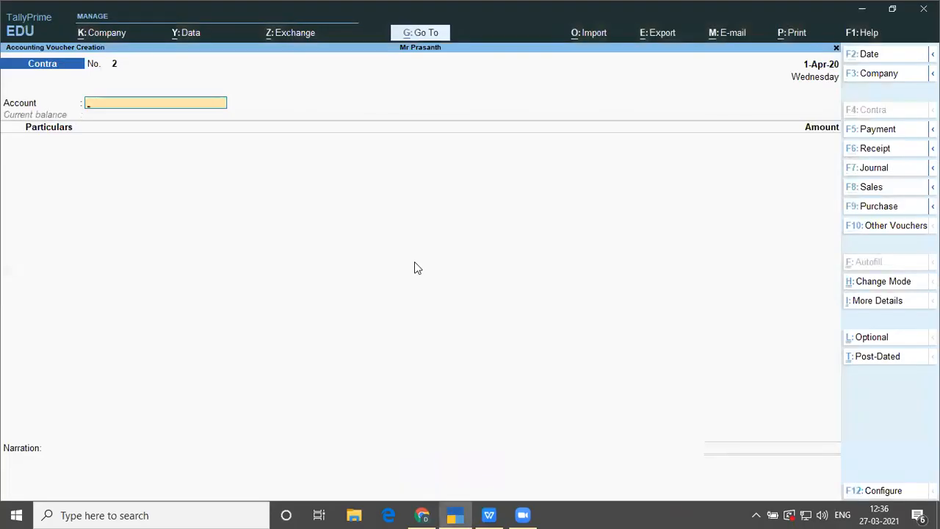
- Change the voucher type to Payment and choose Cash as the account with Scooter as the particulars ledger
key("F5")
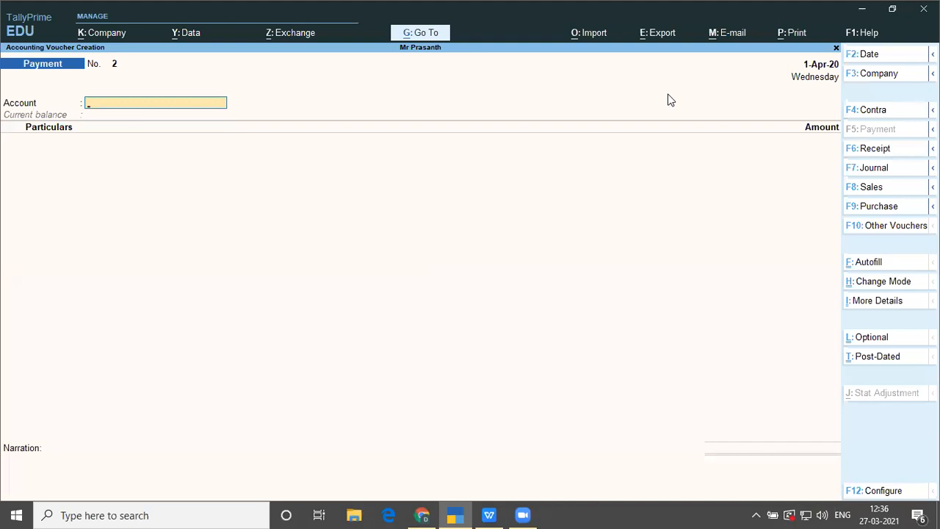
key("F2")
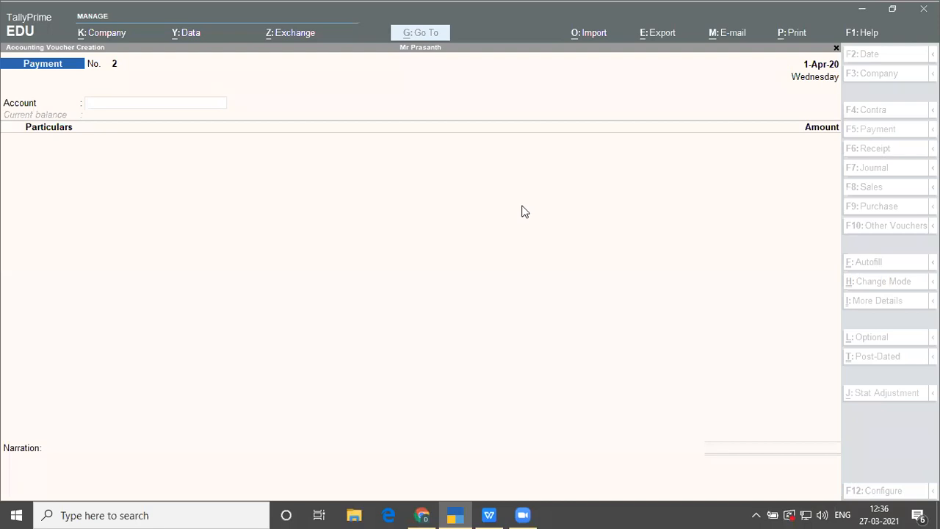
left_click(477, 211)
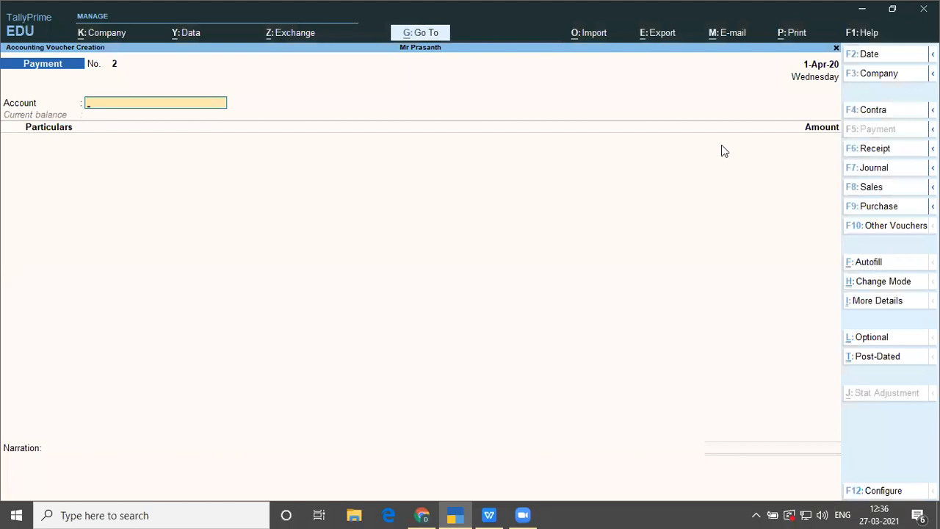
left_click(735, 157)
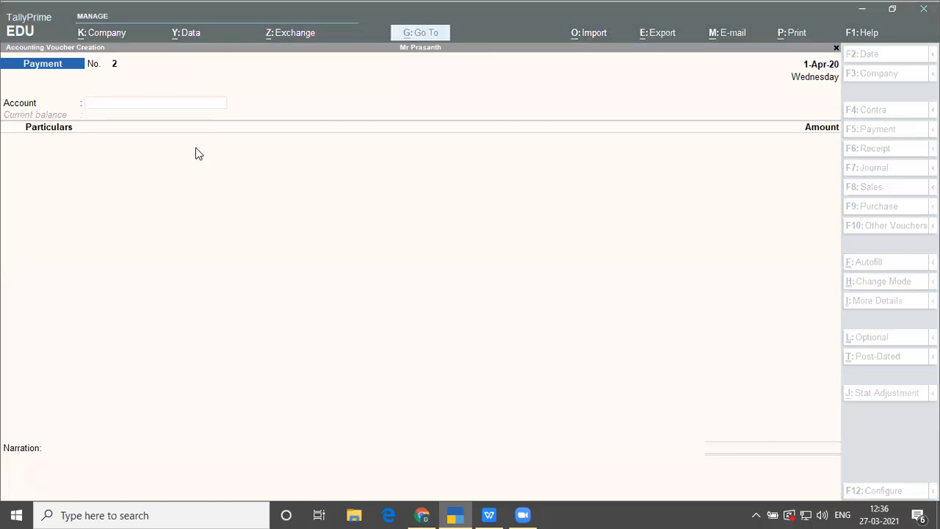
type("Cash")
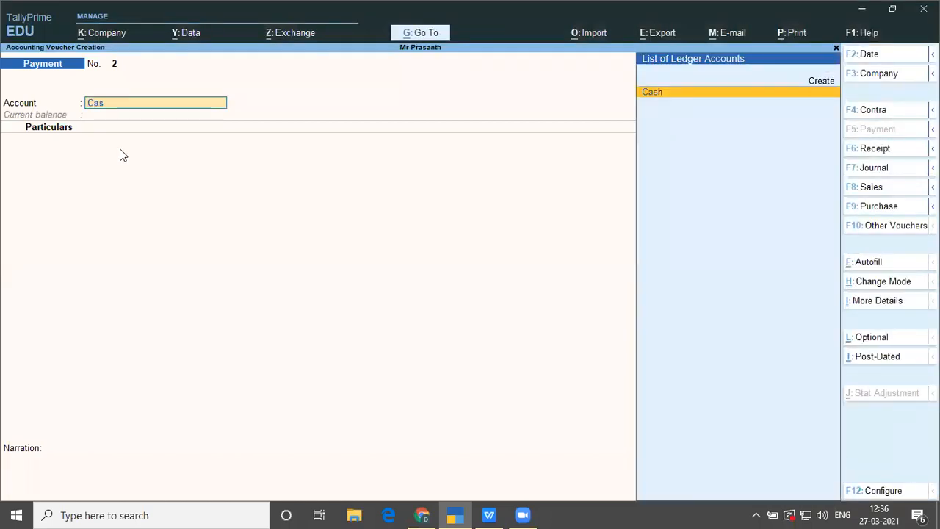
key("Return")
type("Sc")
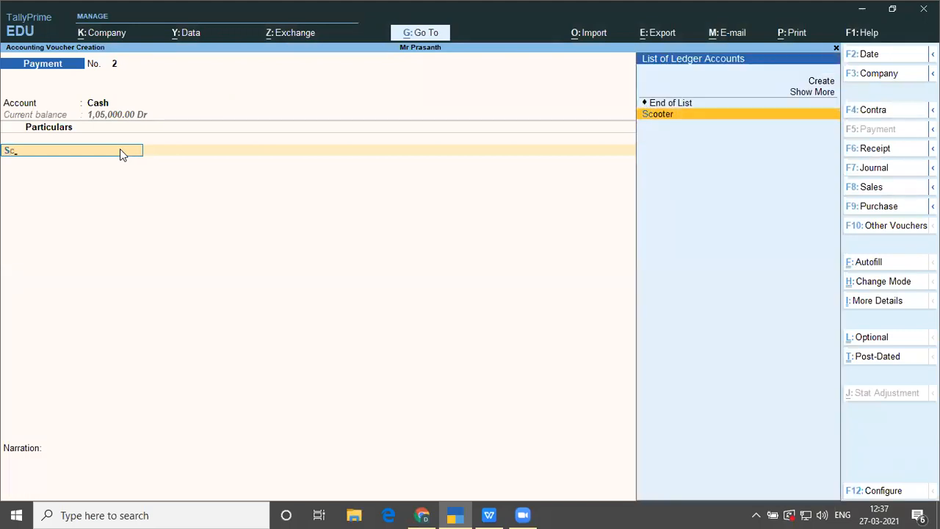
key("Return")
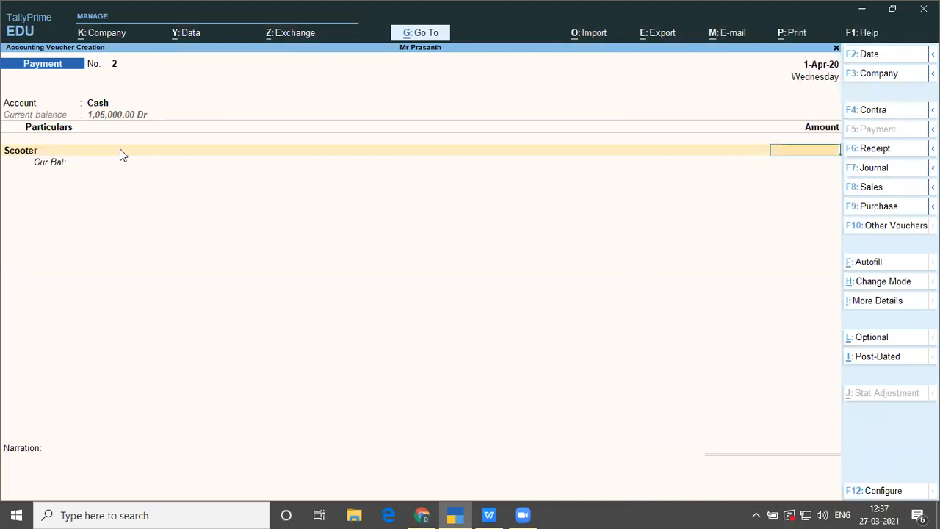
- Check the scooter amount in the WPS Office document, enter 10000 for Scooter in the TallyPrime payment voucher, and save it without a narration
key("alt+Tab")
key("Tab")
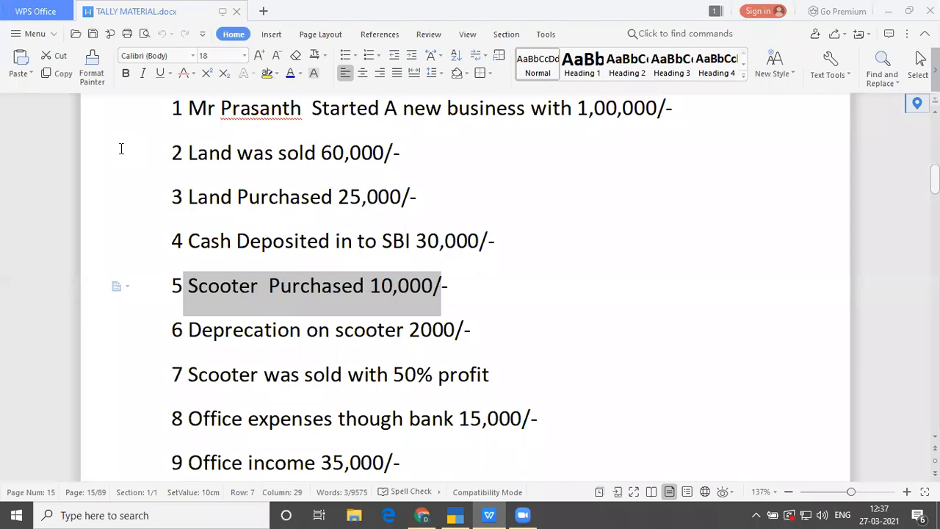
key("alt+Tab")
type("10,000")
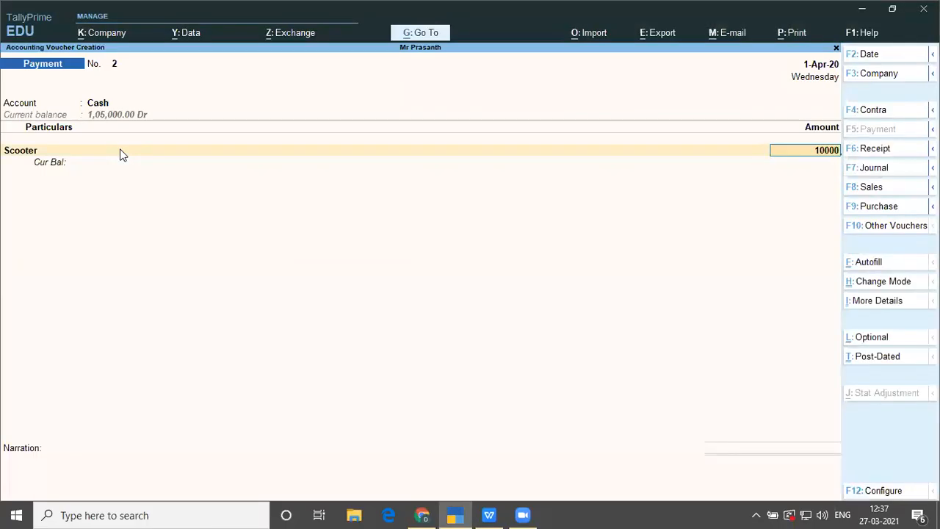
key("Return")
key("Return")
key("Return")
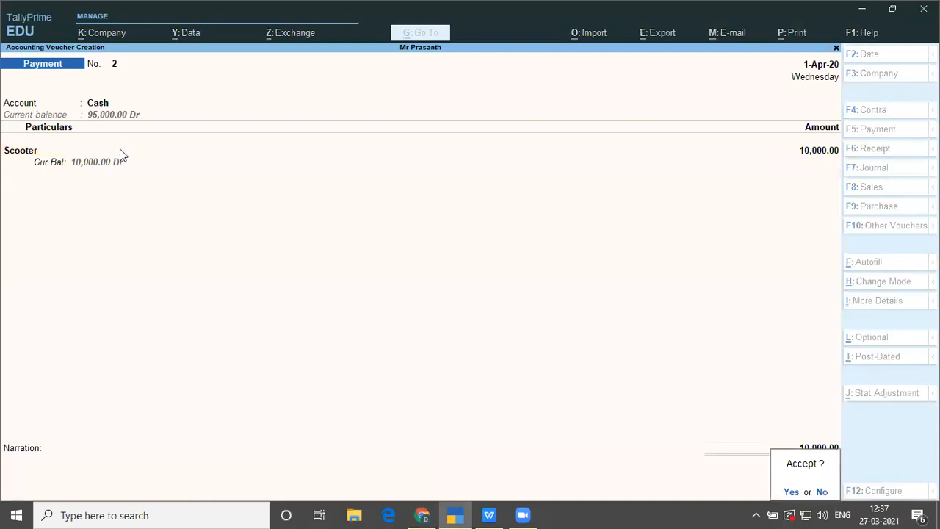
key("Return")
- Switch to the WPS Office document, highlight the sixth transaction to read it, and return to the TallyPrime voucher screen
key("alt+Tab")
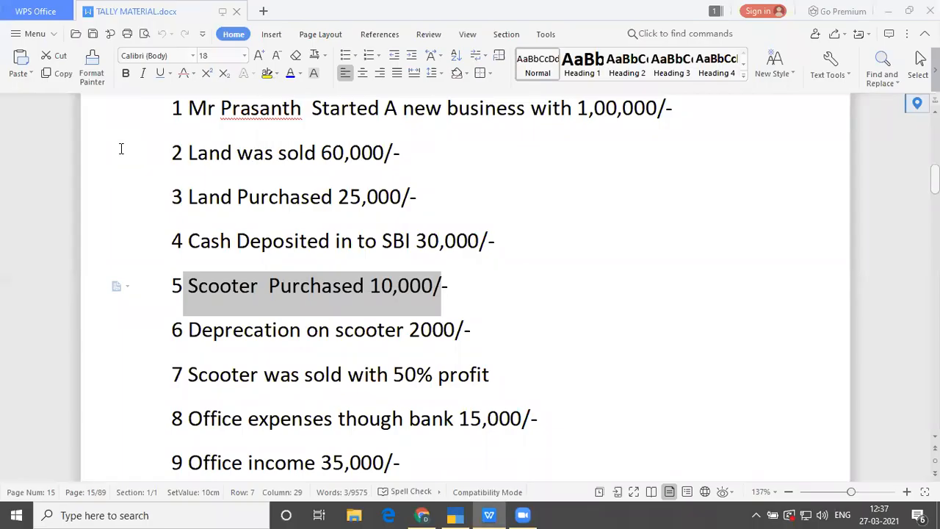
left_click(188, 329)
left_click_drag(188, 329, 479, 348)
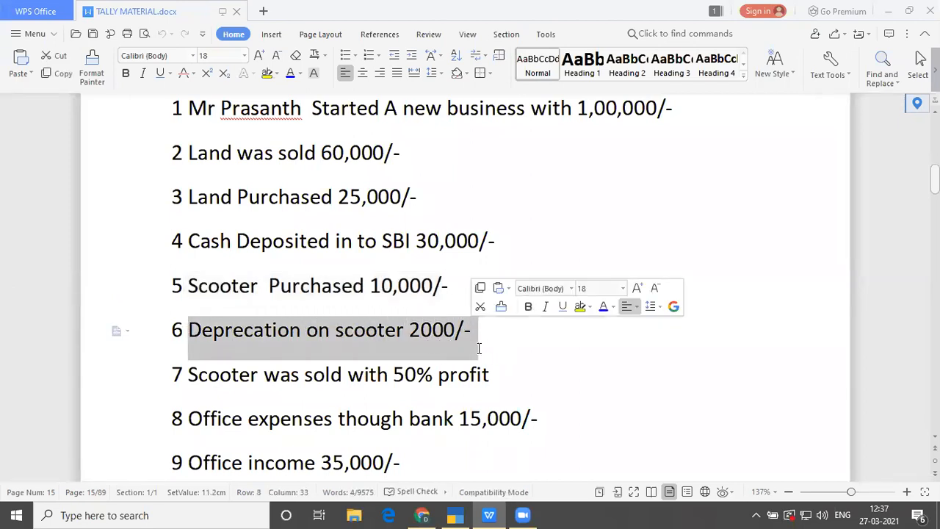
mouse_move(455, 515)
left_click(453, 483)
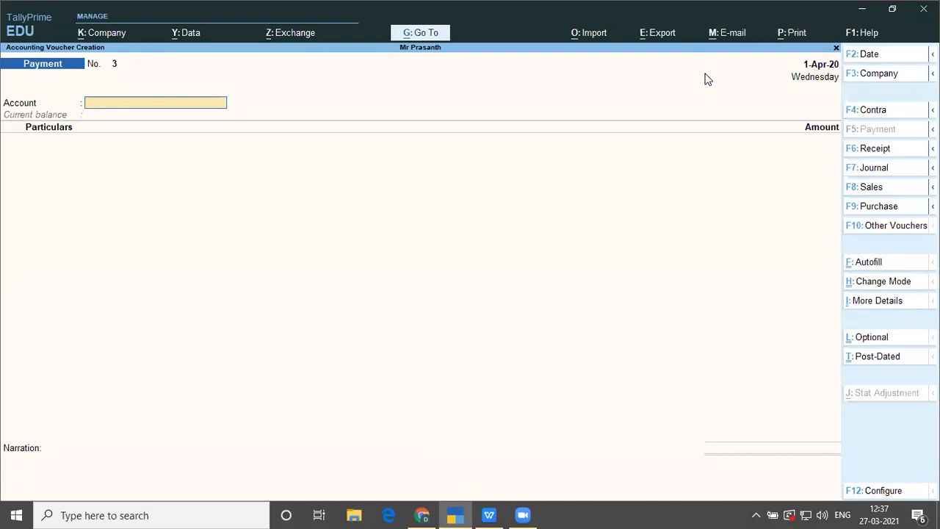
- Change the voucher type to Journal and choose Deprecation as the debit ledger
key("F2")
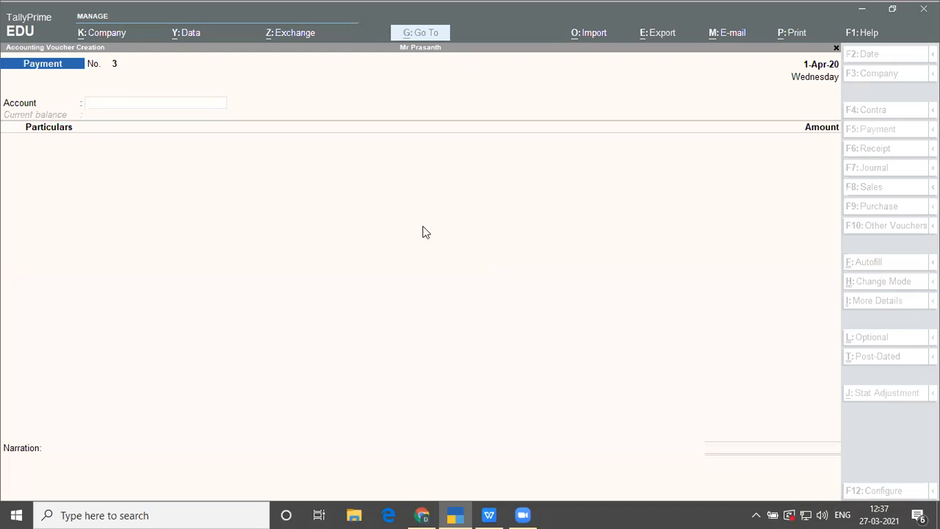
left_click(455, 276)
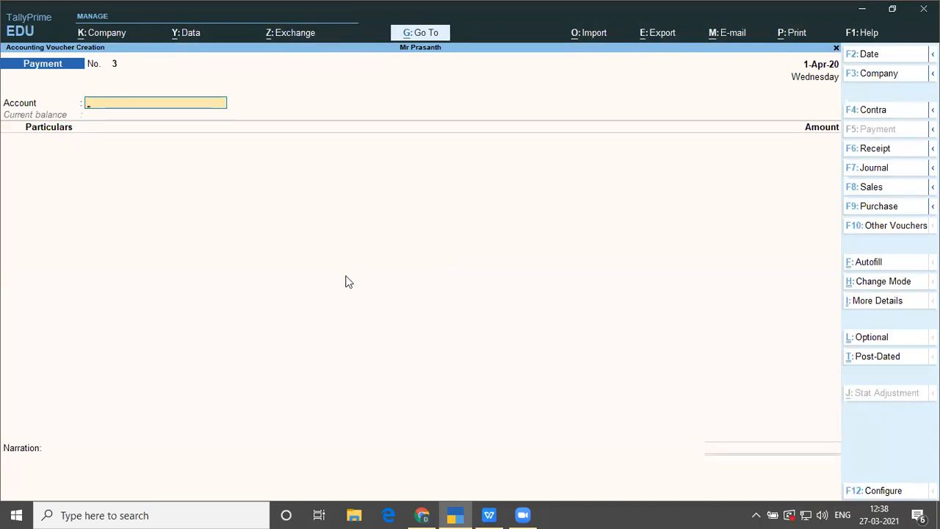
key("F7")
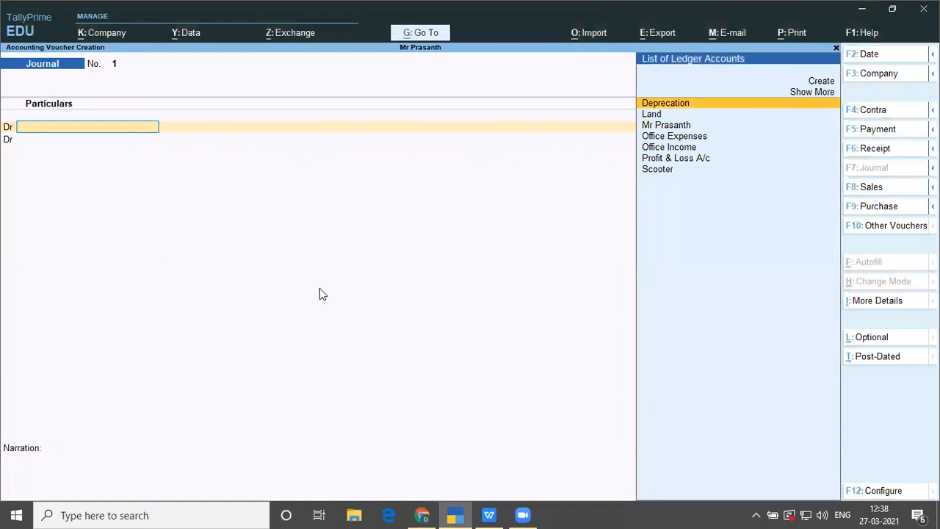
key("Escape")
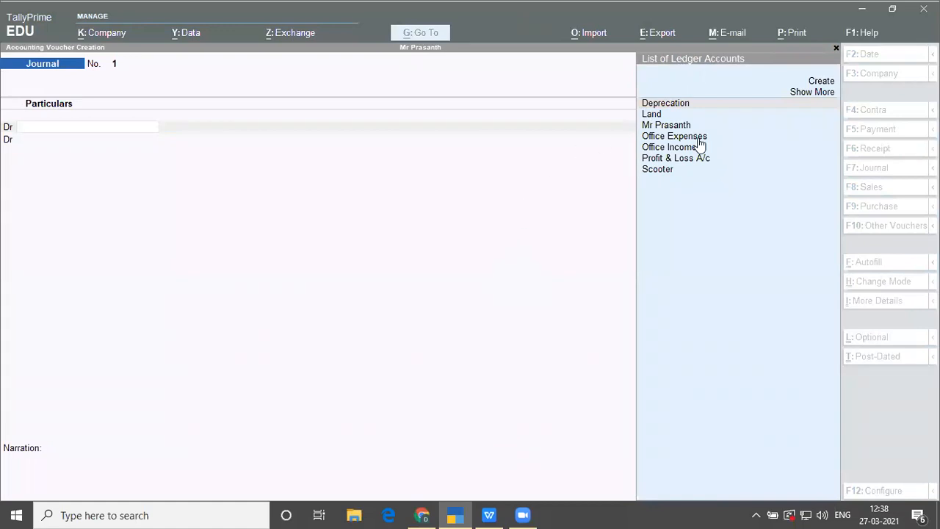
left_click(533, 145)
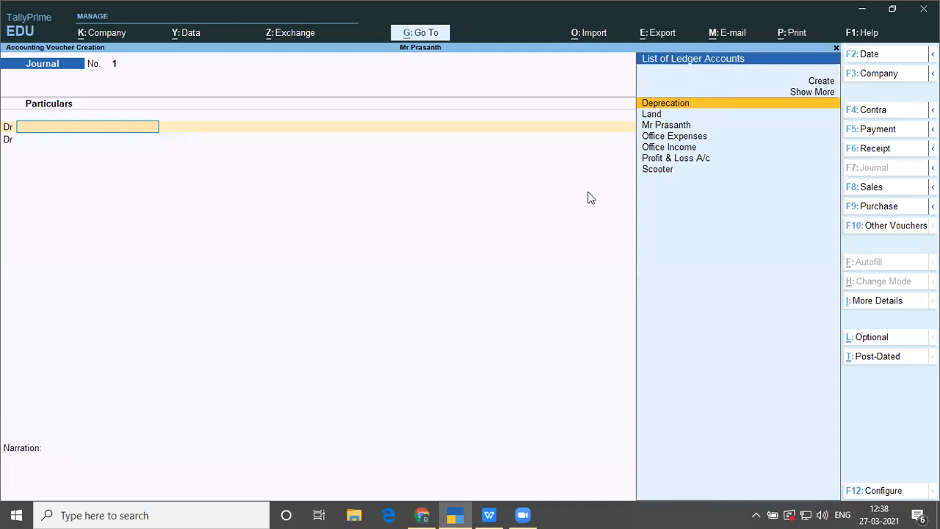
key("Return")
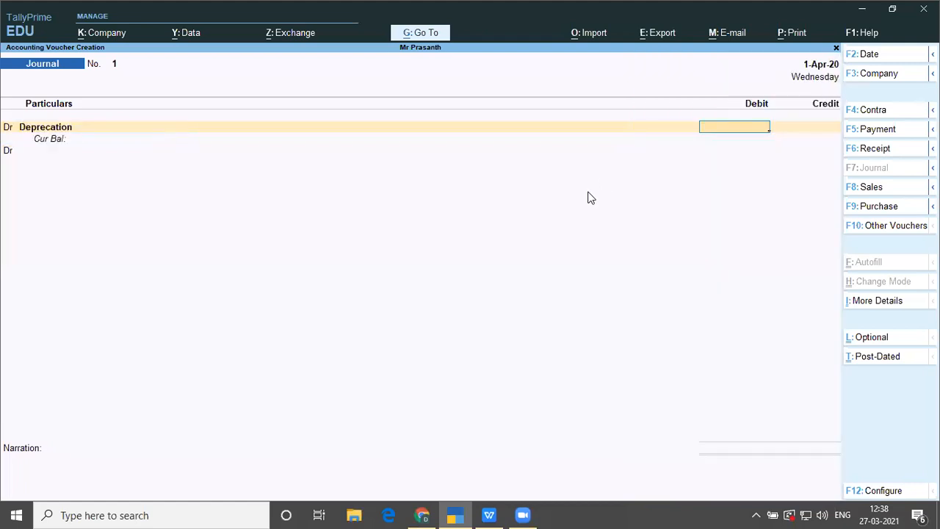
- Check the depreciation amount in the WPS Office document and enter 2000 as the Deprecation debit in the TallyPrime journal voucher
key("alt+Tab")
key("alt+Tab")
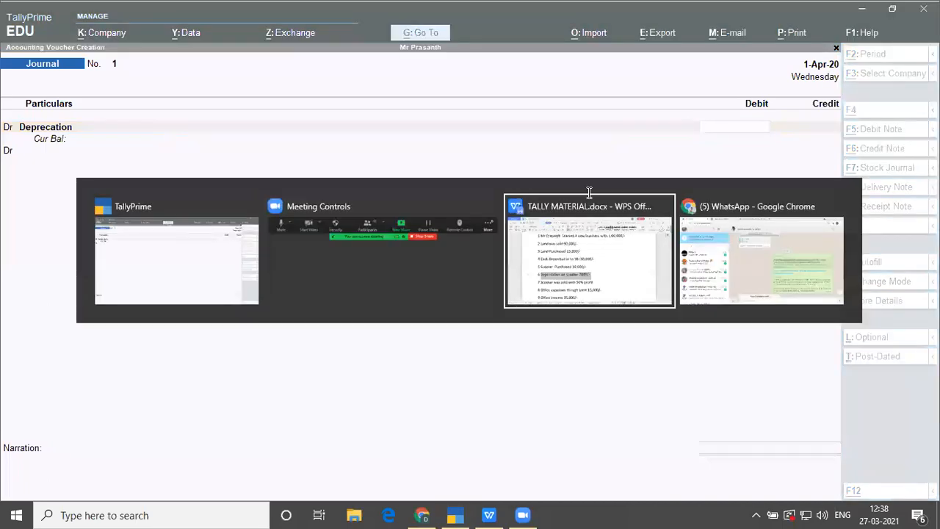
key("alt+Tab")
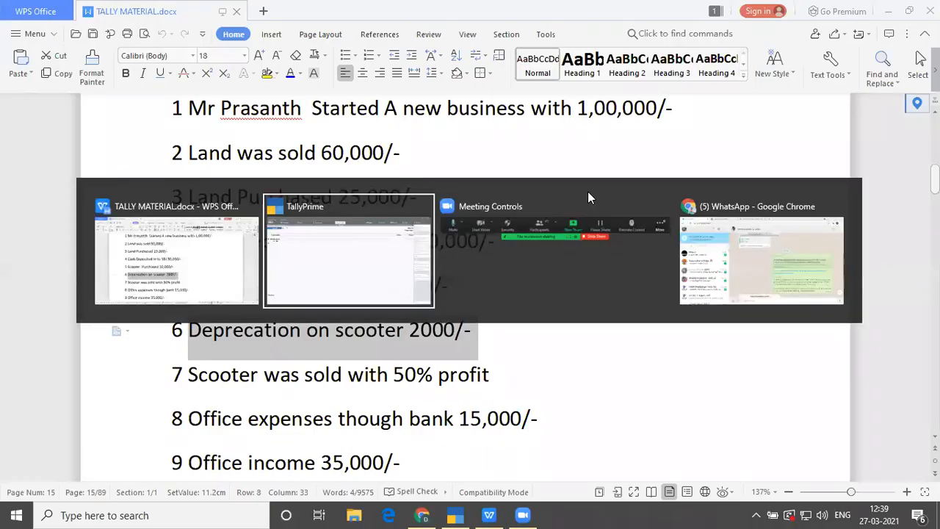
type("2000")
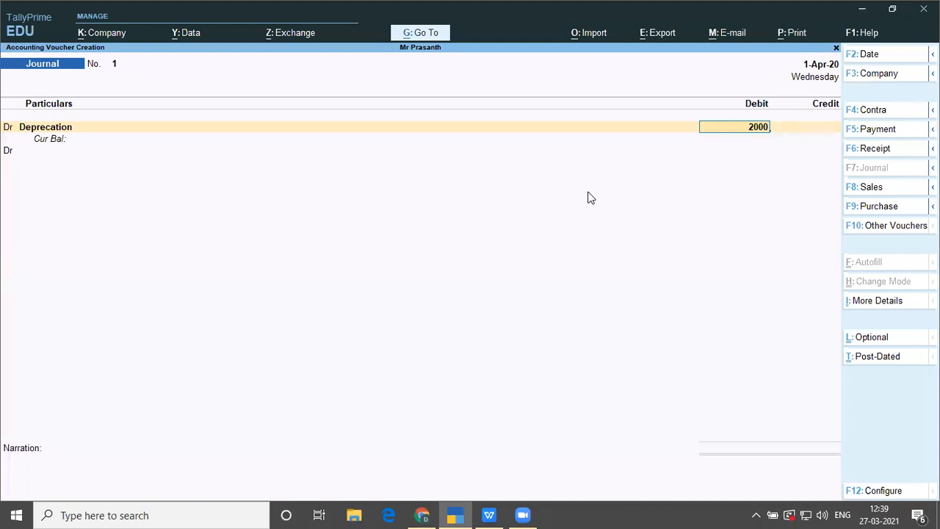
key("Return")
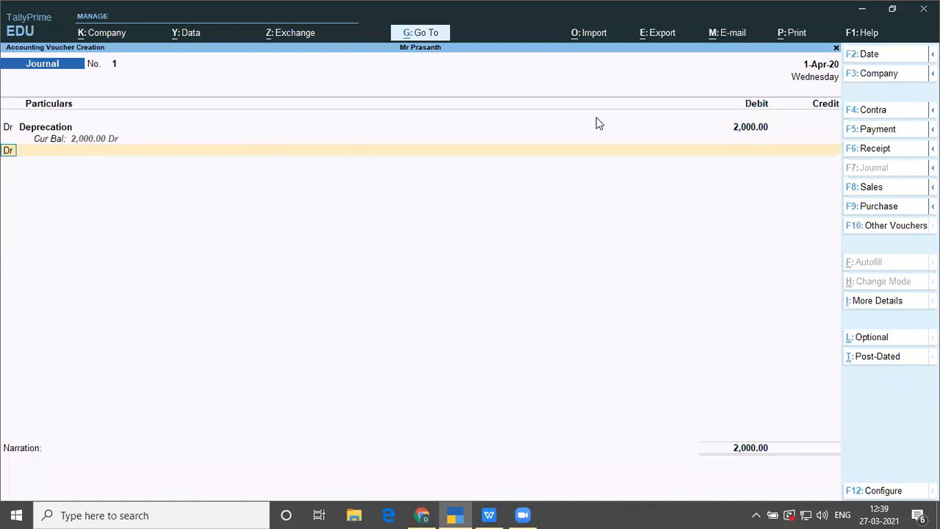
- Set the second journal line to Cr and choose Scooter as the credit ledger
key("Escape")
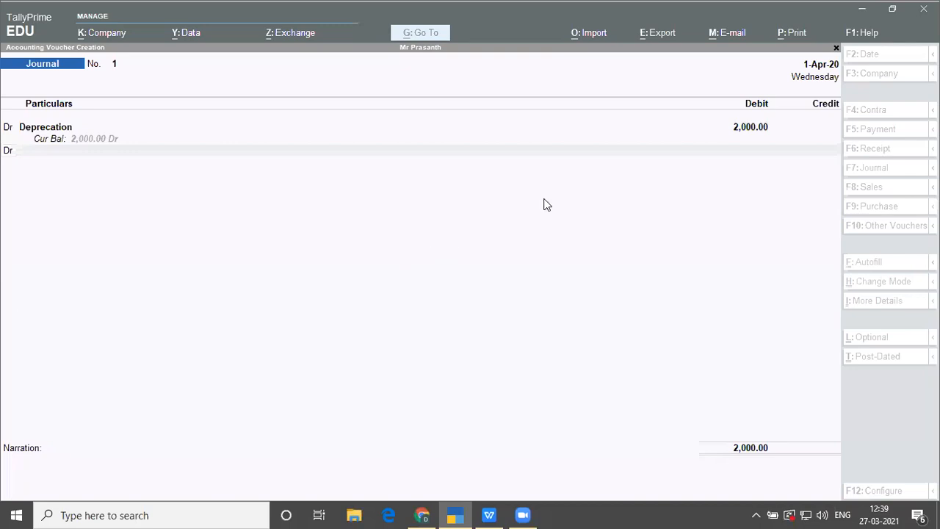
left_click(64, 179)
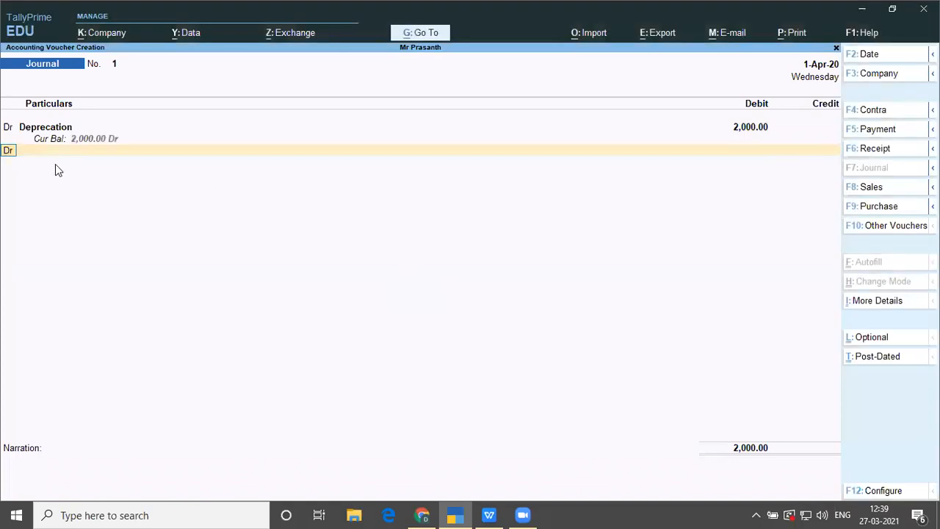
type("cr")
key("Return")
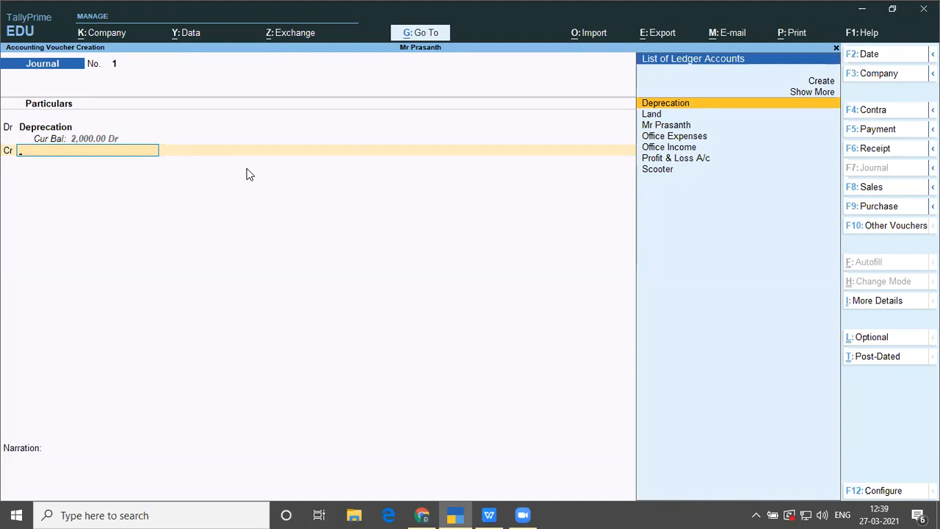
key("Down")
key("Down")
key("Down")
key("Down")
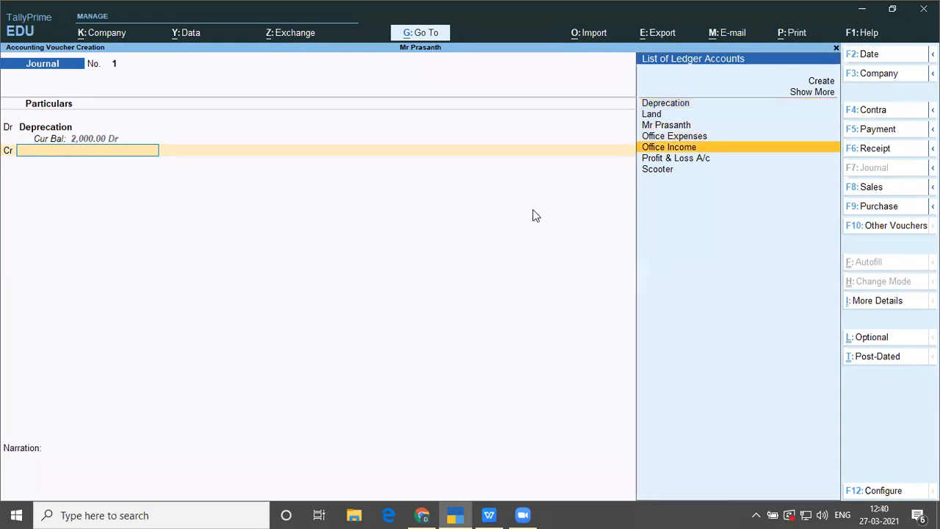
key("Down")
key("Down")
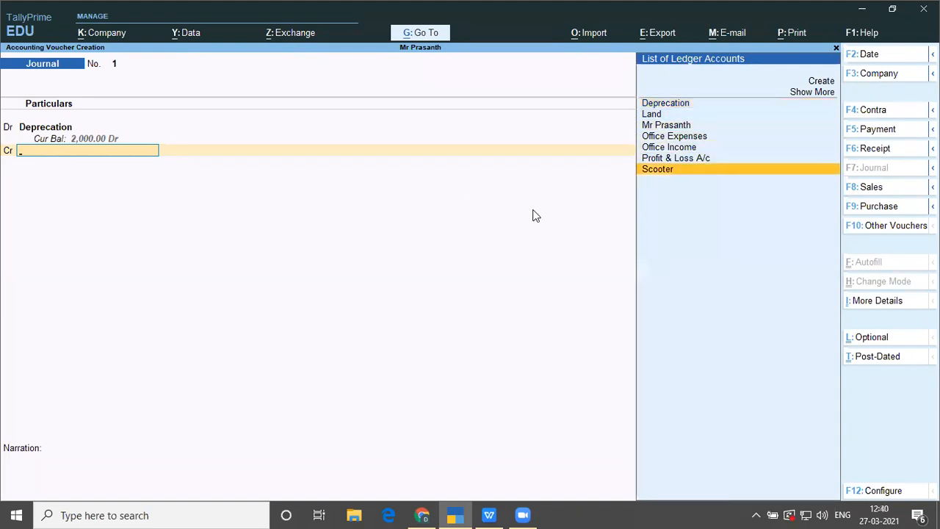
key("Return")
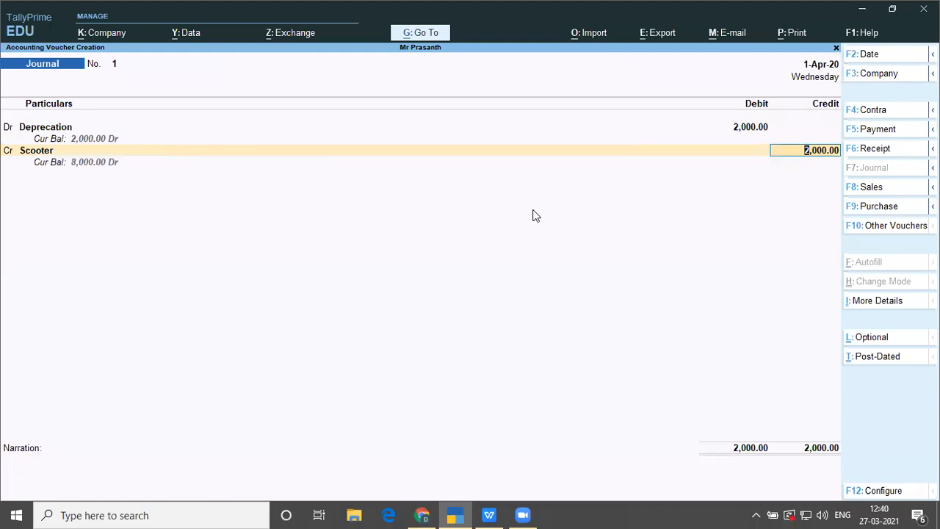
- Accept the 2,000.00 credit for Scooter, leave the narration empty, and save the journal voucher
key("Escape")
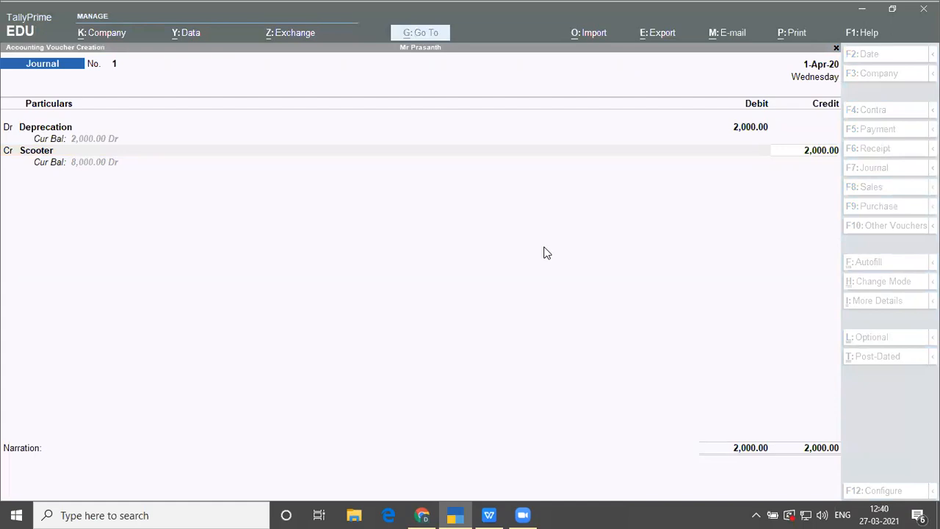
left_click(460, 222)
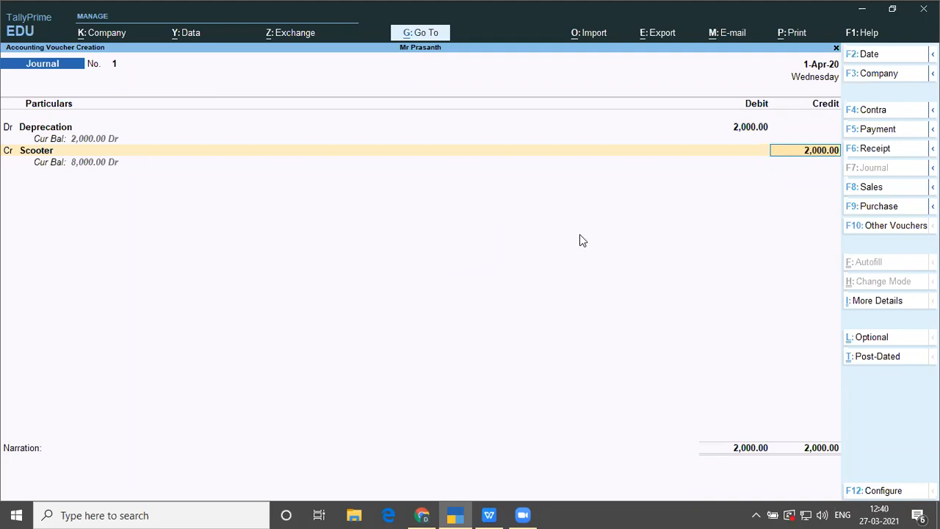
left_click(323, 231)
key("Return")
key("Return")
key("Return")
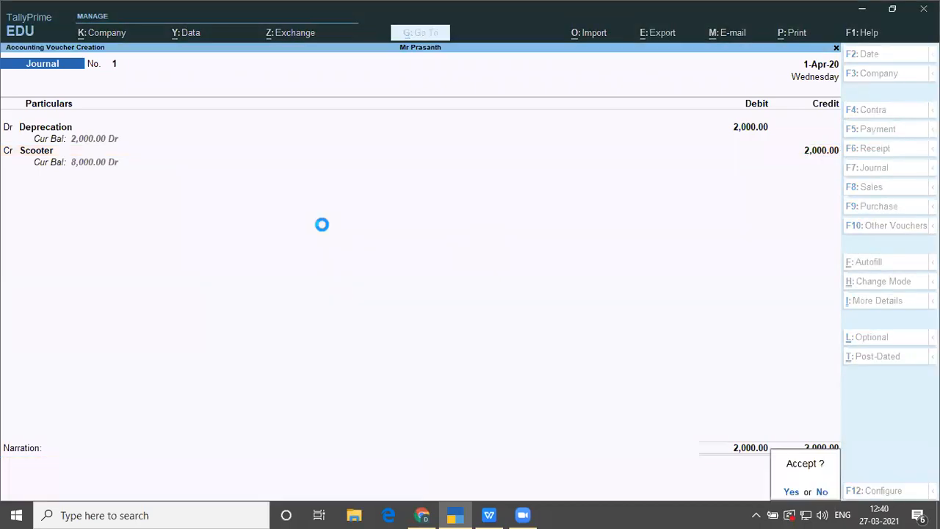
- Switch to the WPS Office document, highlight the seventh transaction to read it, and return to the TallyPrime journal voucher
key("alt+Tab")
key("alt+Tab")
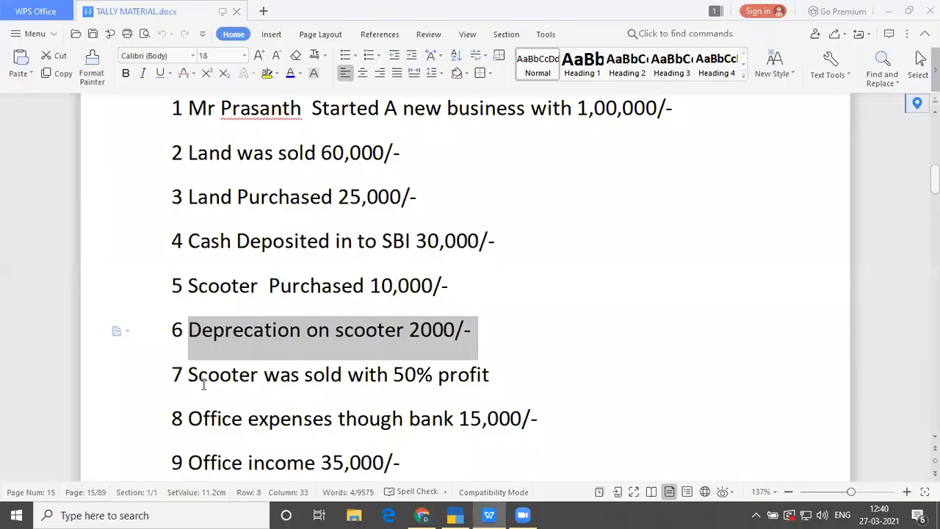
left_click_drag(190, 374, 517, 390)
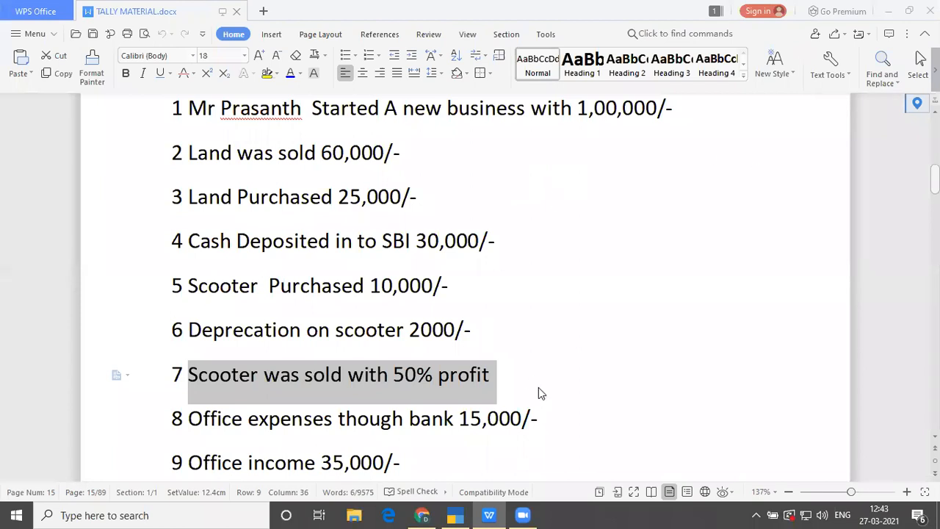
key("alt+Tab")
key("alt+Tab")
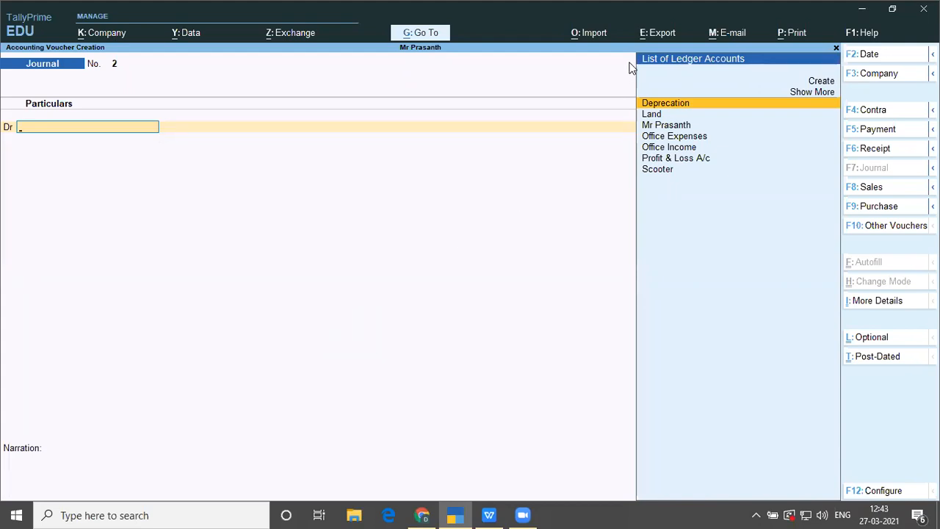
key("Escape")
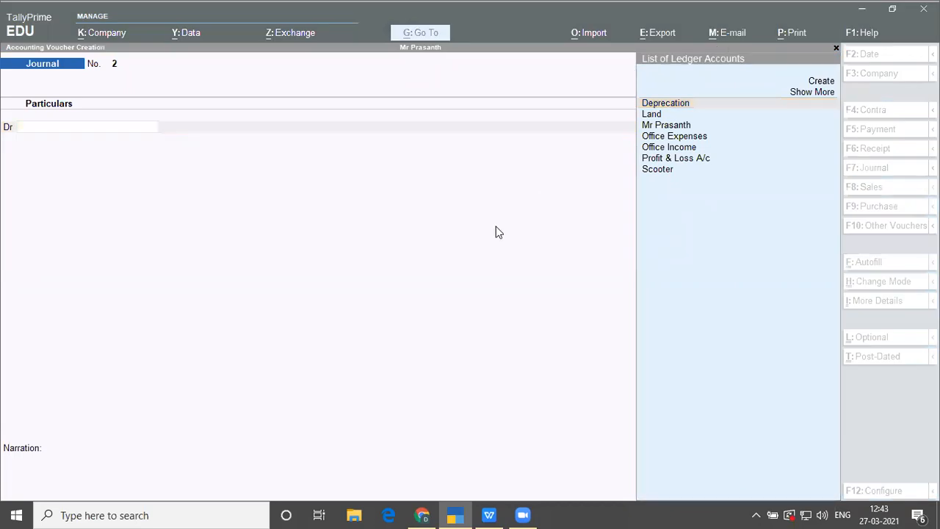
left_click(472, 320)
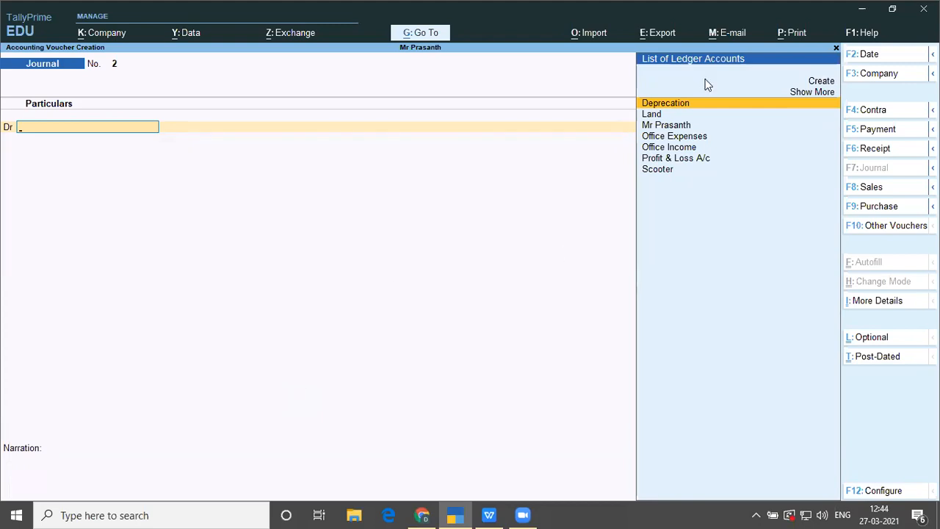
key("alt+c")
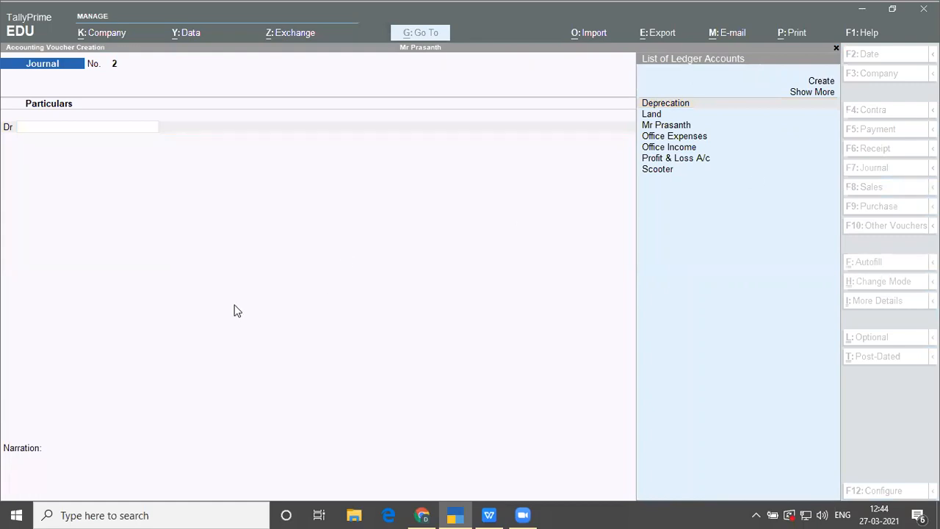
left_click(121, 161)
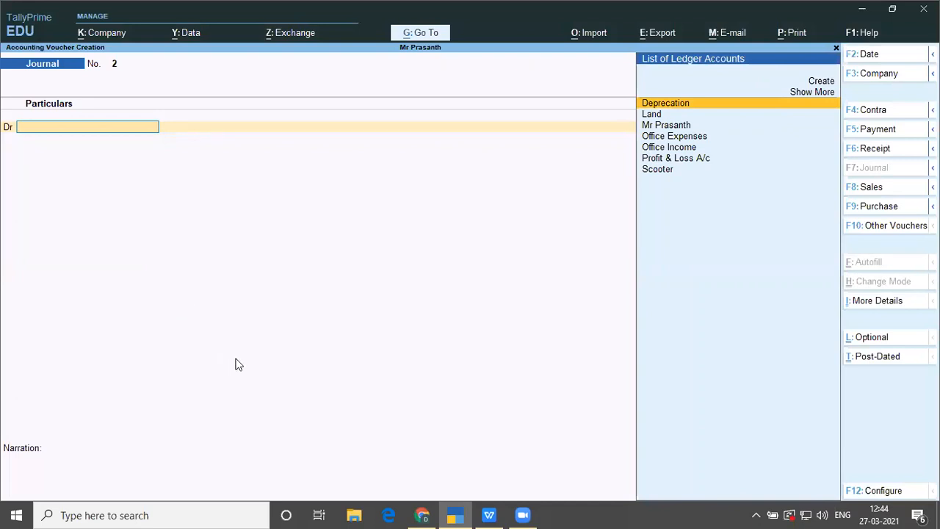
- Open the built-in calculator and compute 10000-2000, followed by 8000*50
key("ctrl+n")
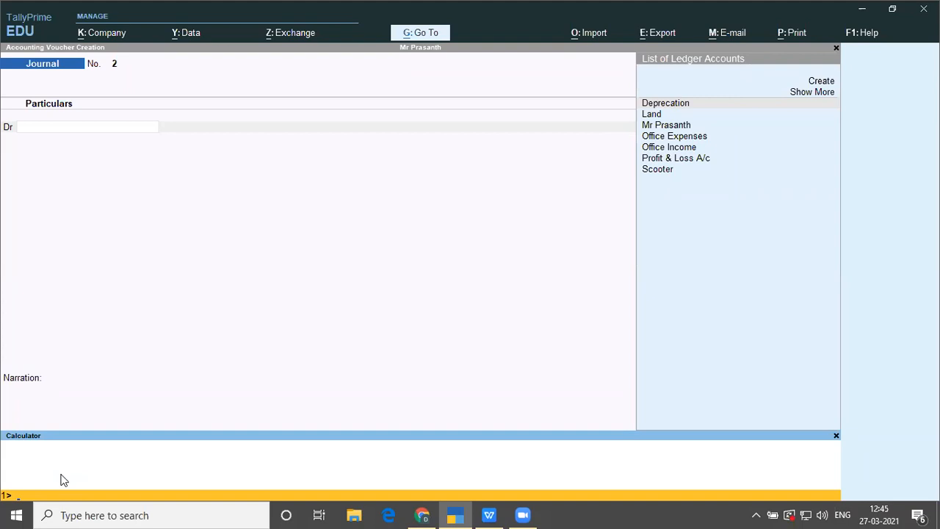
type("10000")
type("-2000")
key("Return")
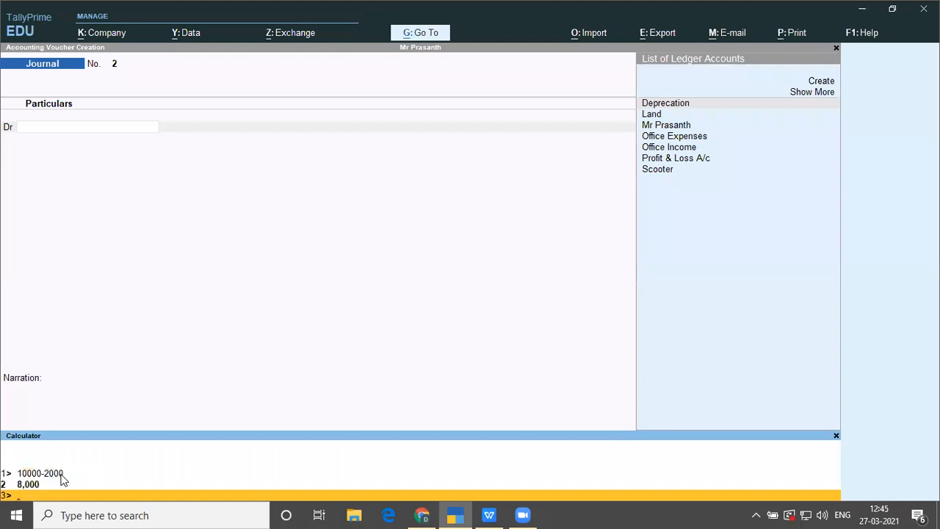
type("8000*50")
key("Return")
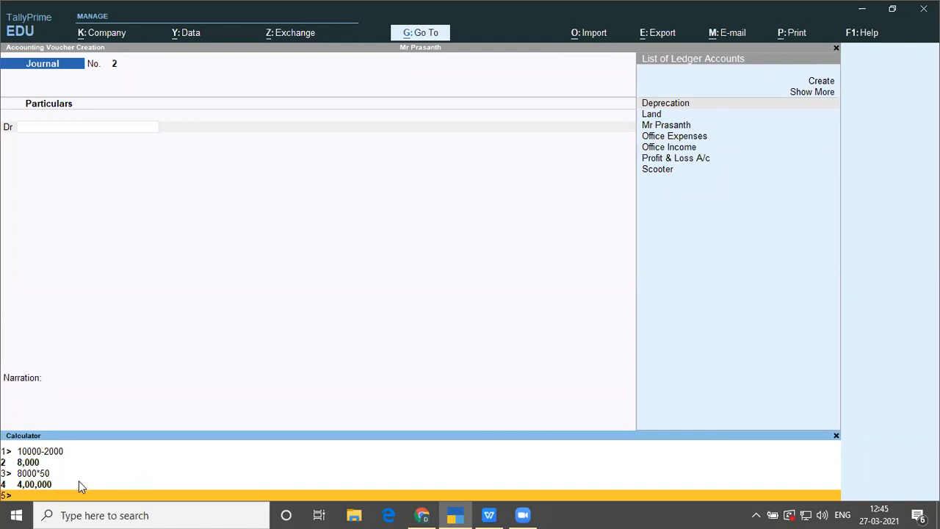
- Calculate 50% of 8000 for the scooter's profit and close the calculator
type("8000*50")
key("Return")
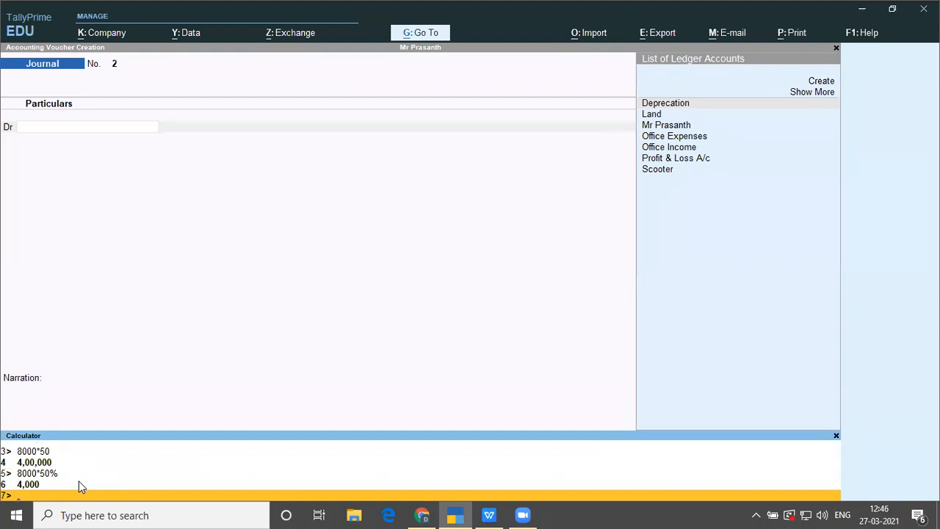
left_click(605, 91)
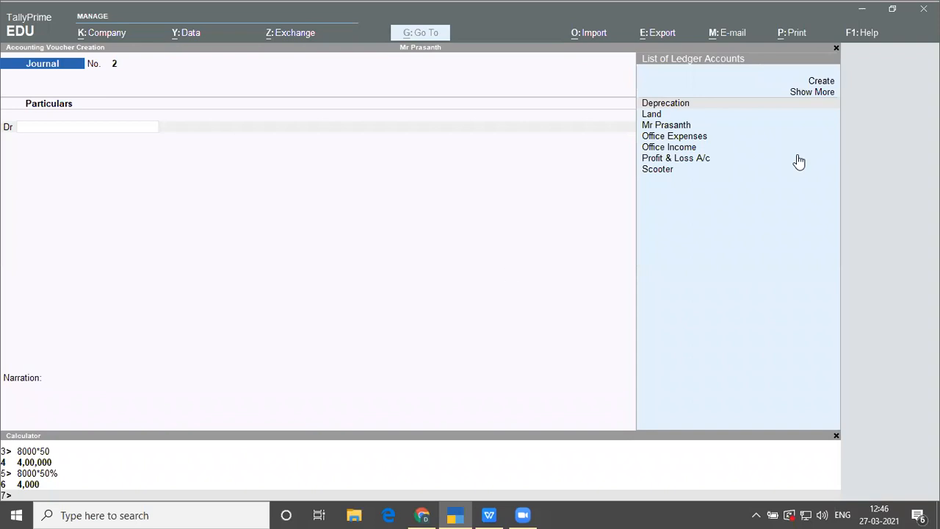
left_click(447, 310)
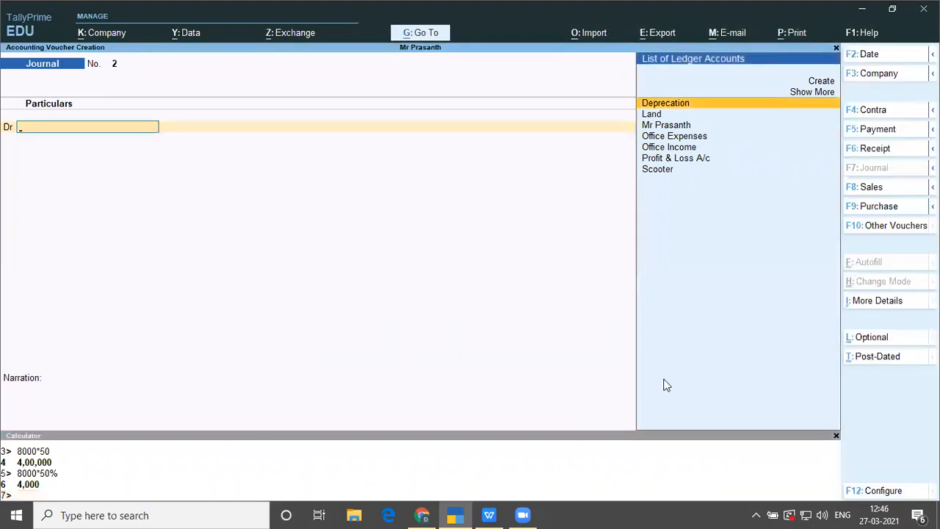
left_click(836, 436)
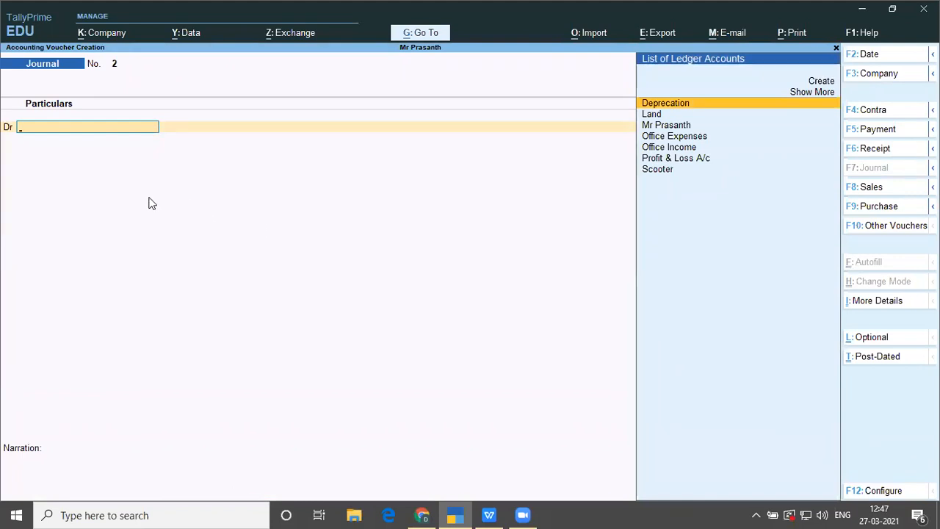
- Switch to a receipt voucher and choose Cash as the account and Scooter as the particulars ledger
key("F6")
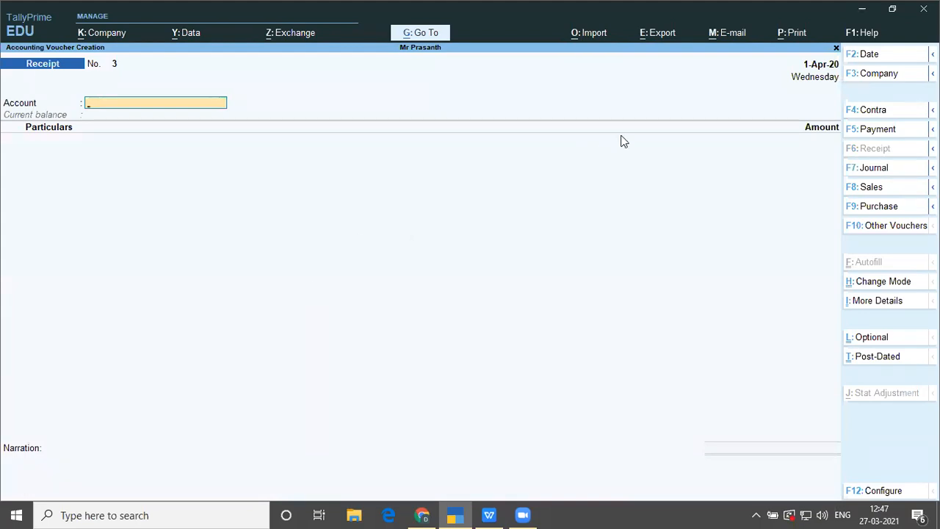
key("Escape")
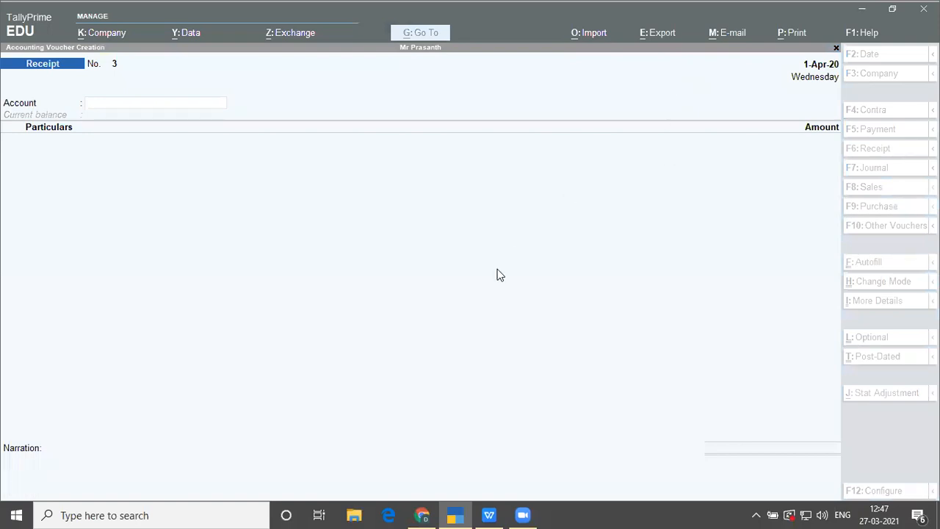
left_click(393, 316)
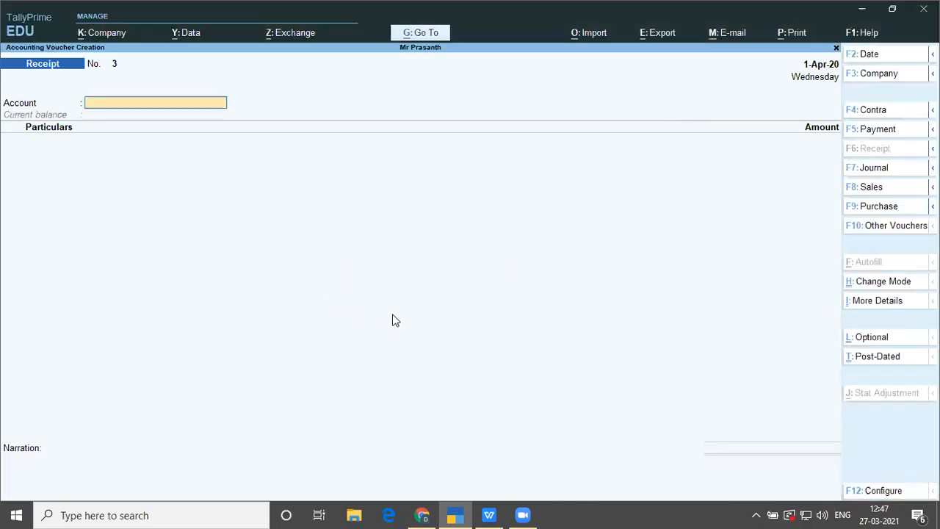
left_click(785, 158)
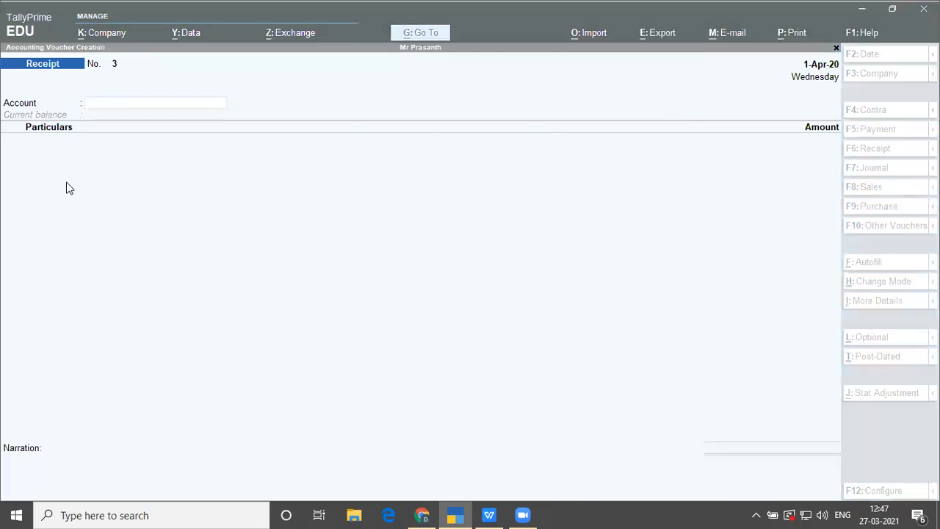
left_click(48, 188)
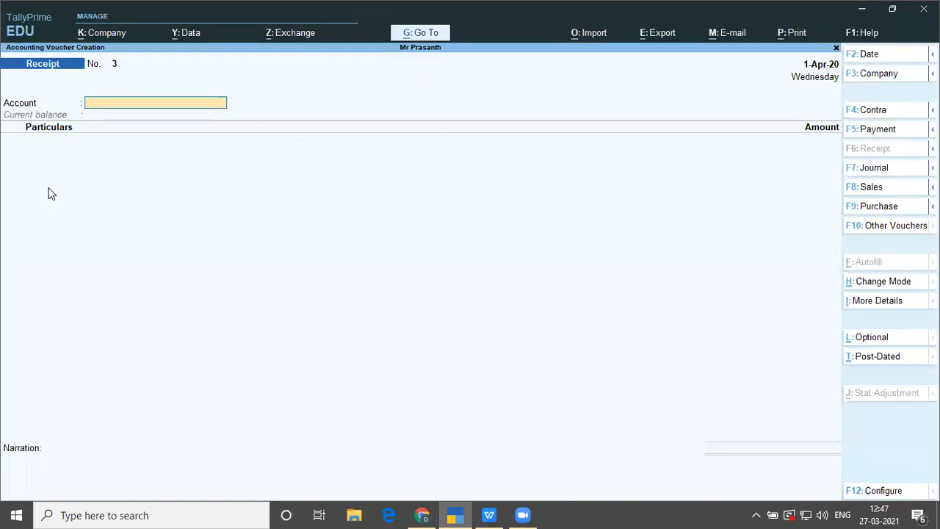
type("Cas")
key("Return")
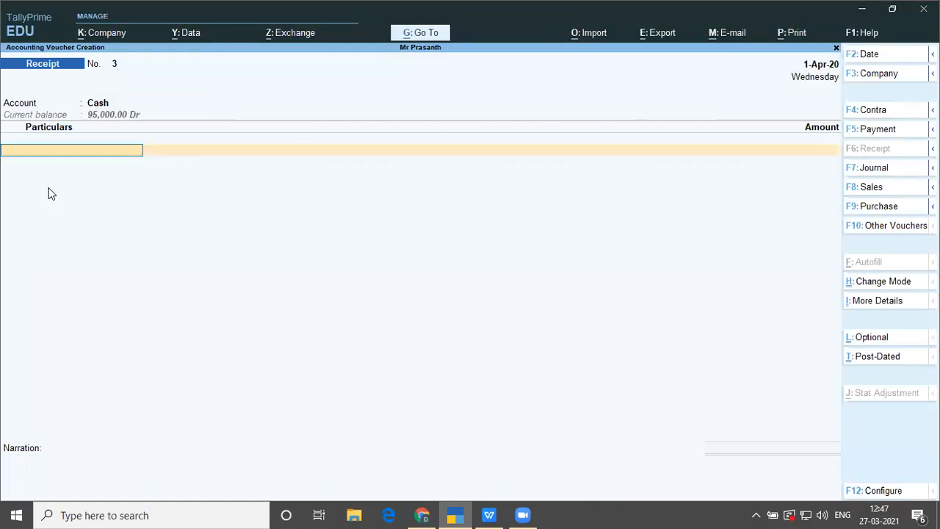
type("S")
key("Return")
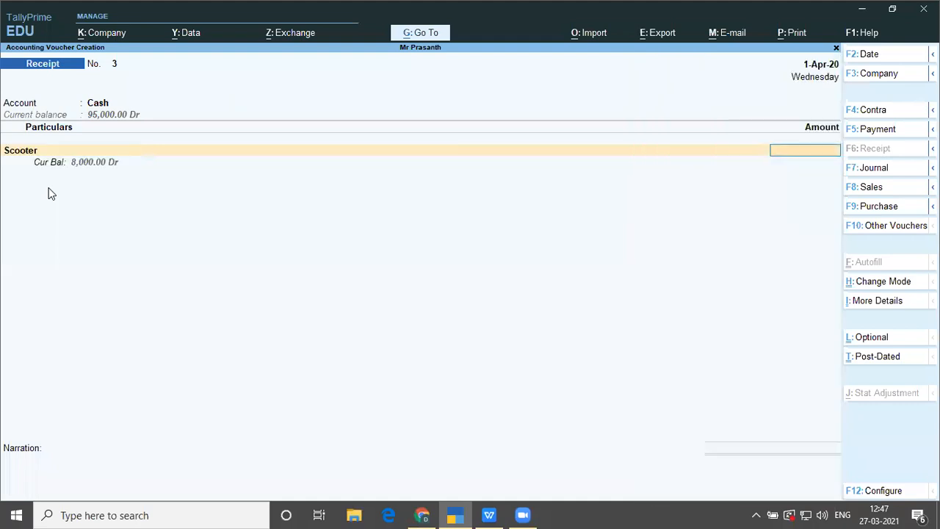
- Enter 12000 as the Scooter receipt amount, leave the narration empty, and save the receipt voucher
type("12000")
key("Return")
key("Return")
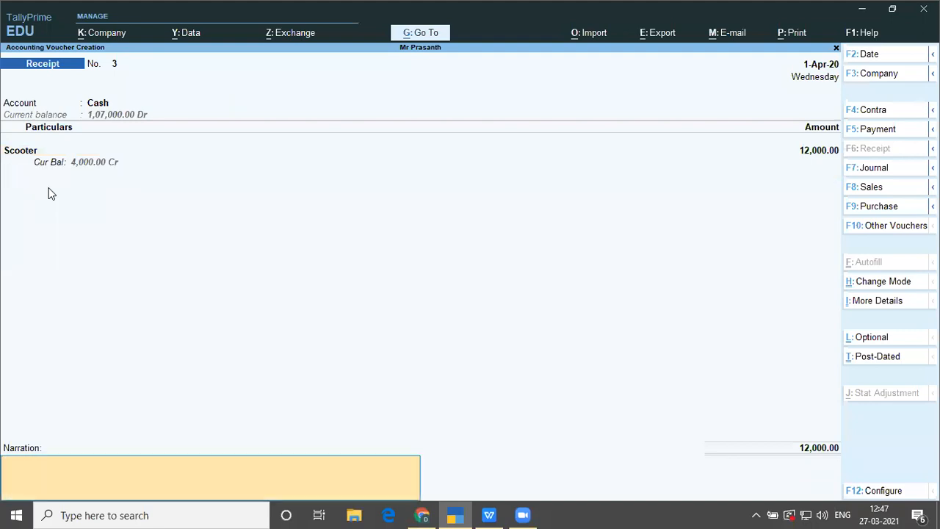
key("Return")
key("Return")
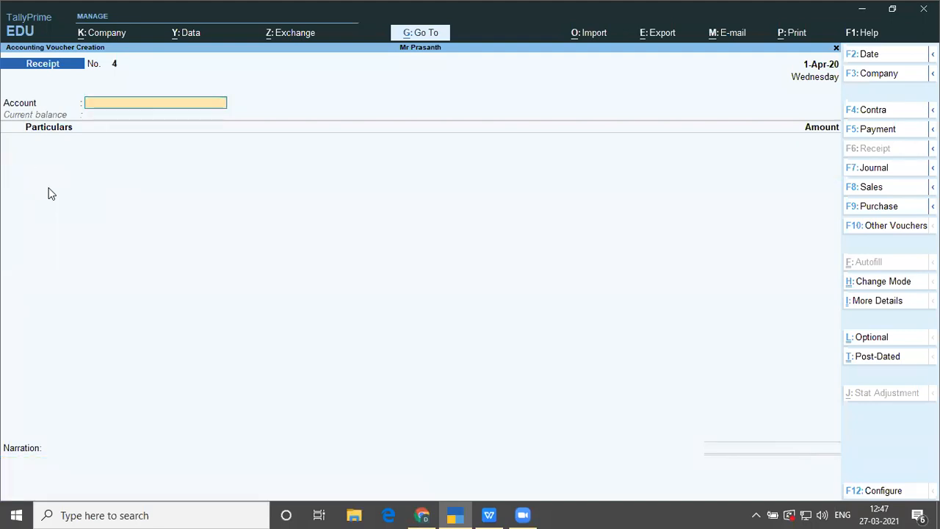
- Switch to the WPS Office document, highlight the eighth transaction to read it, and return to TallyPrime
key("alt+Tab")
key("alt+Tab")
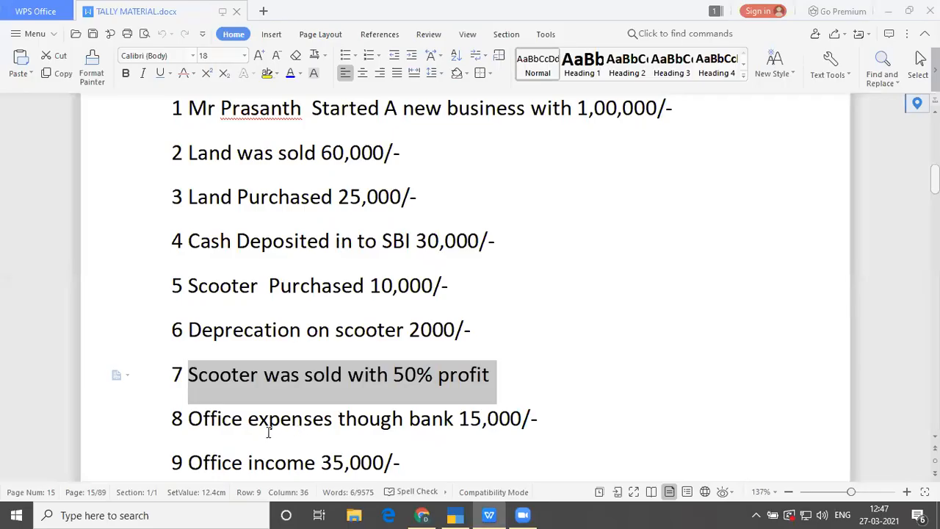
left_click_drag(190, 417, 524, 433)
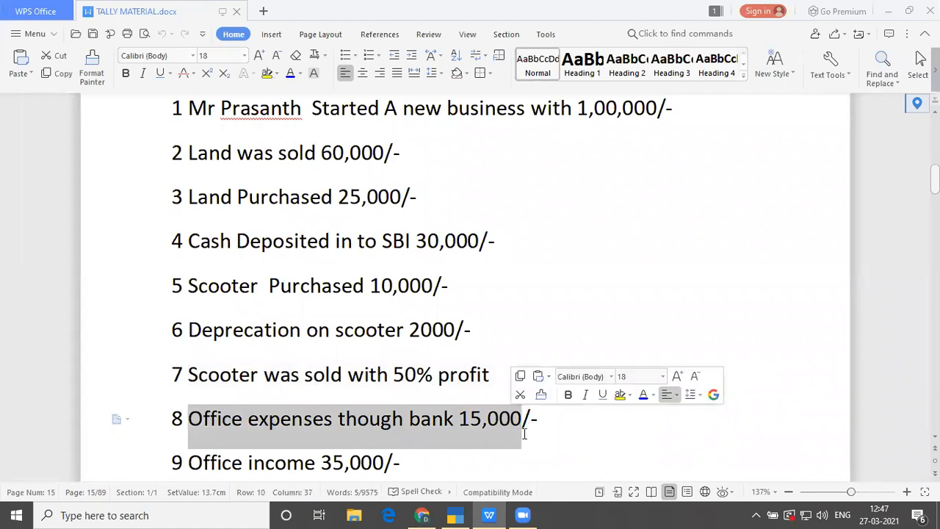
mouse_move(455, 515)
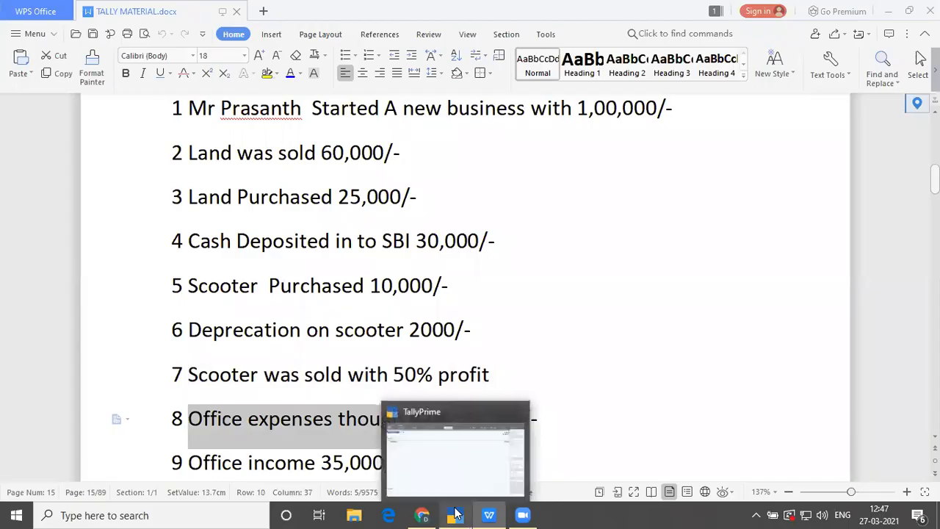
left_click(449, 461)
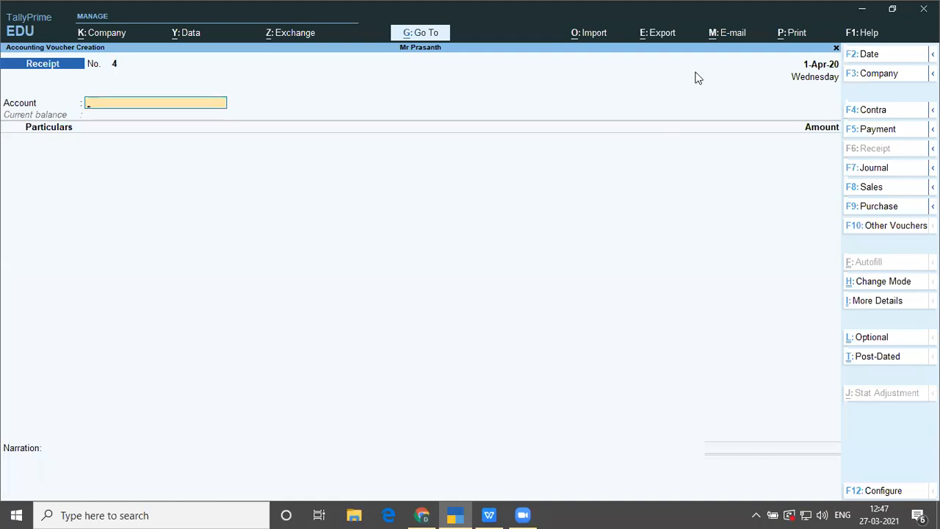
- Switch to a payment voucher and choose Sbi as the account and Office Expenses as the particulars ledger
key("Escape")
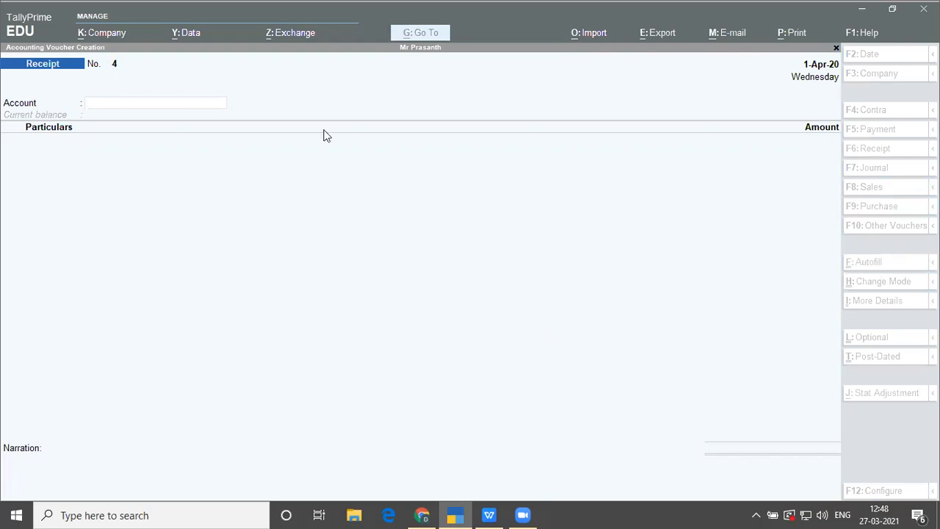
left_click(92, 182)
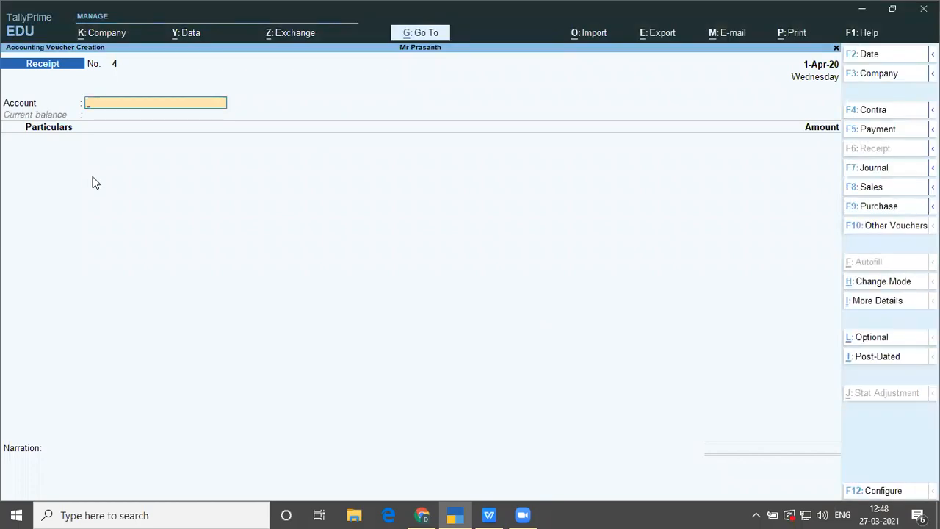
key("F5")
type("sb")
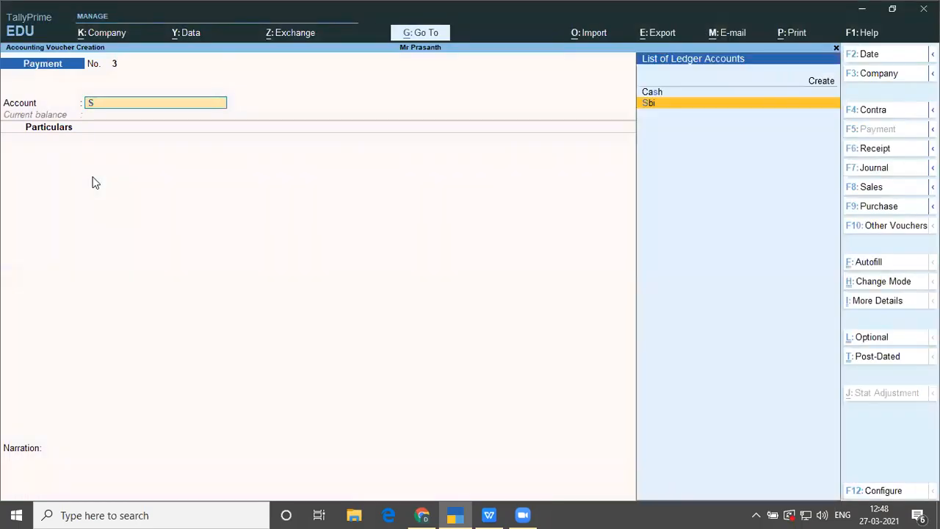
key("Return")
type("Off")
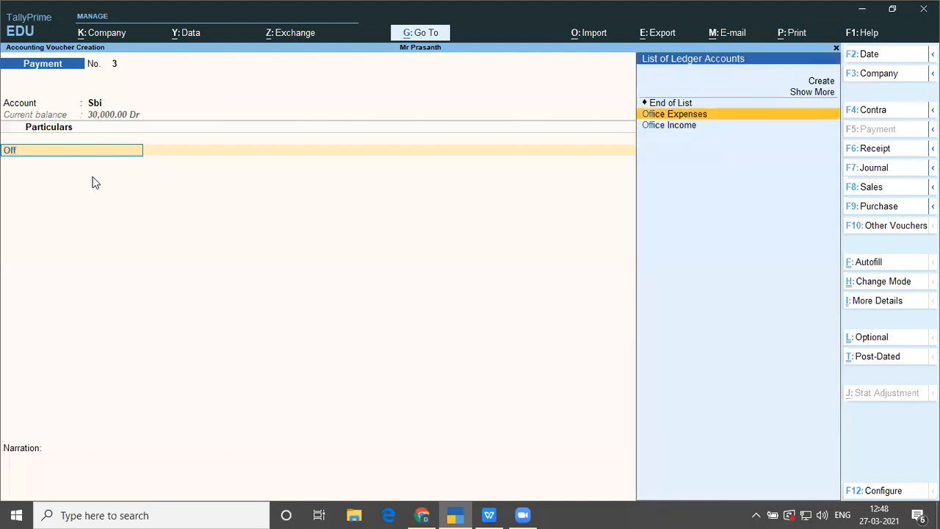
key("Return")
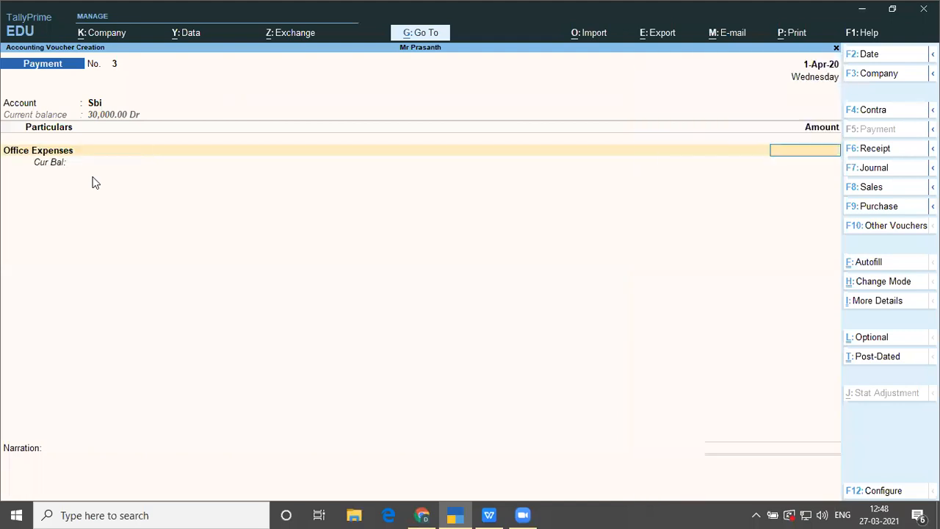
- Check the office expenses amount in the WPS Office document and enter 15000 in the TallyPrime payment voucher
key("alt+Tab")
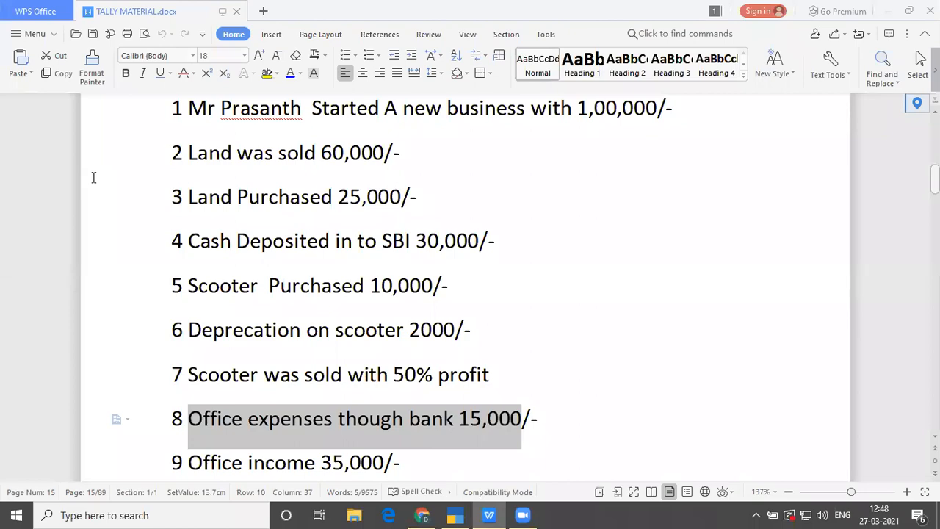
key("alt+Tab")
type("15,")
type("000")
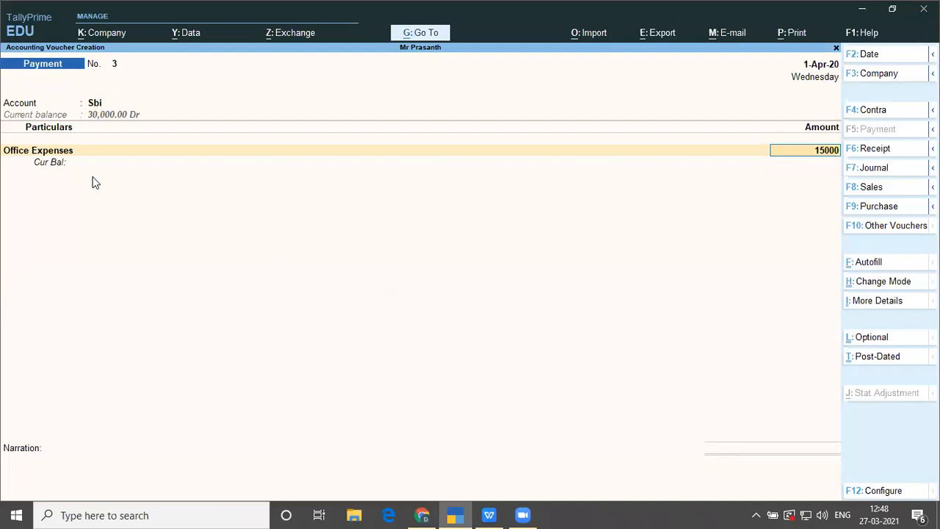
- Accept the default Cheque bank allocation for Sbi dated 1-Apr-20, leave the narration empty, and save the payment voucher
key("Return")
key("Return")
key("Return")
key("Return")
key("Return")
key("Return")
key("Return")
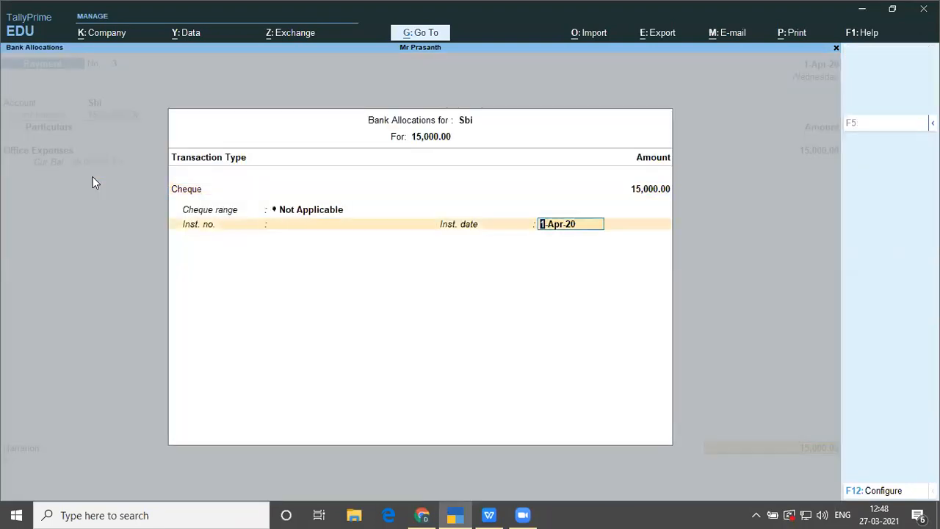
key("Return")
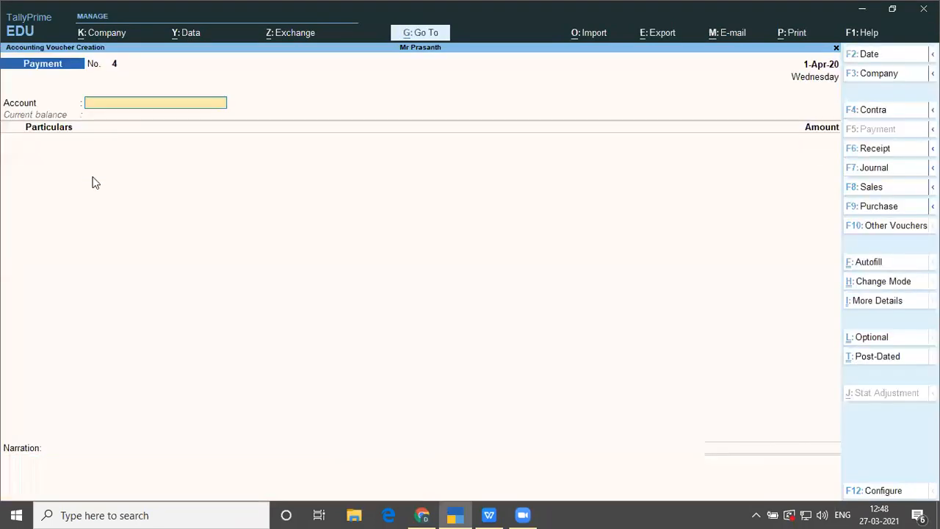
- Switch to the WPS Office document to read the ninth transaction and return to TallyPrime
key("alt+Tab")
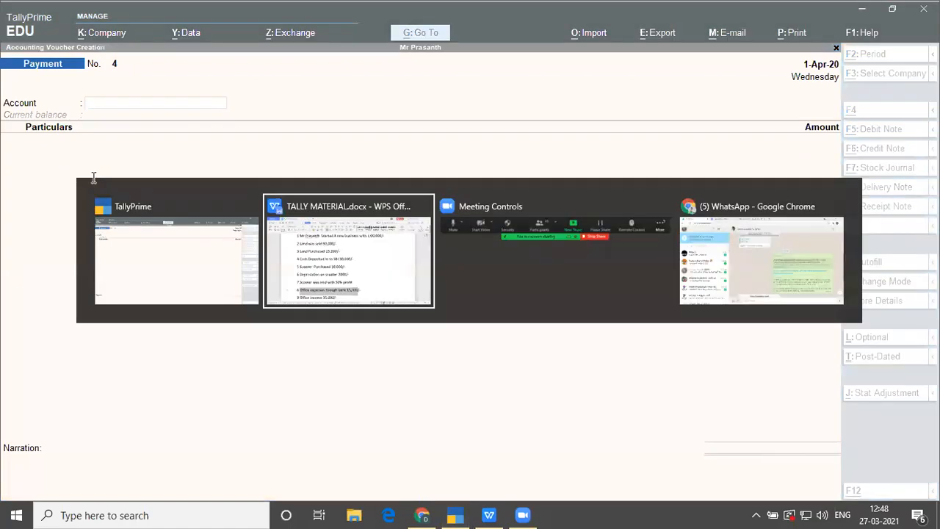
scroll(93, 177, "down", 1)
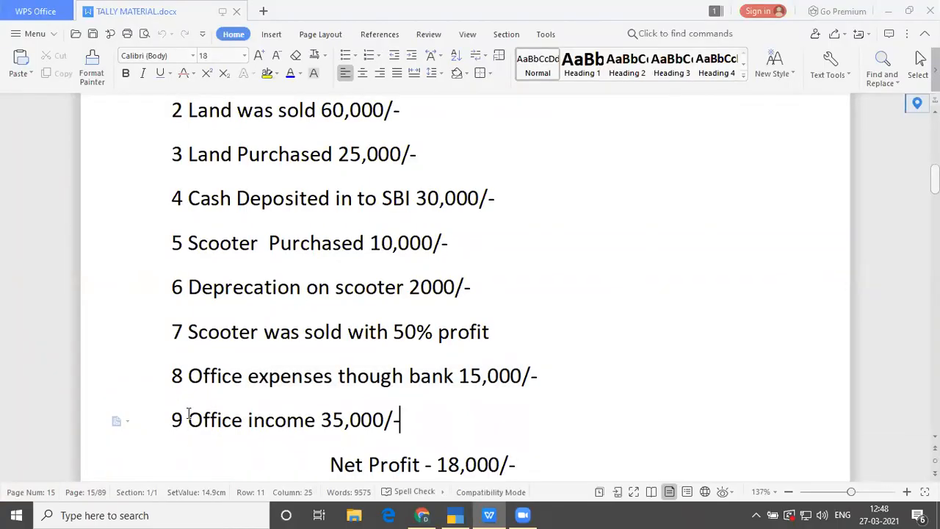
key("alt+Tab")
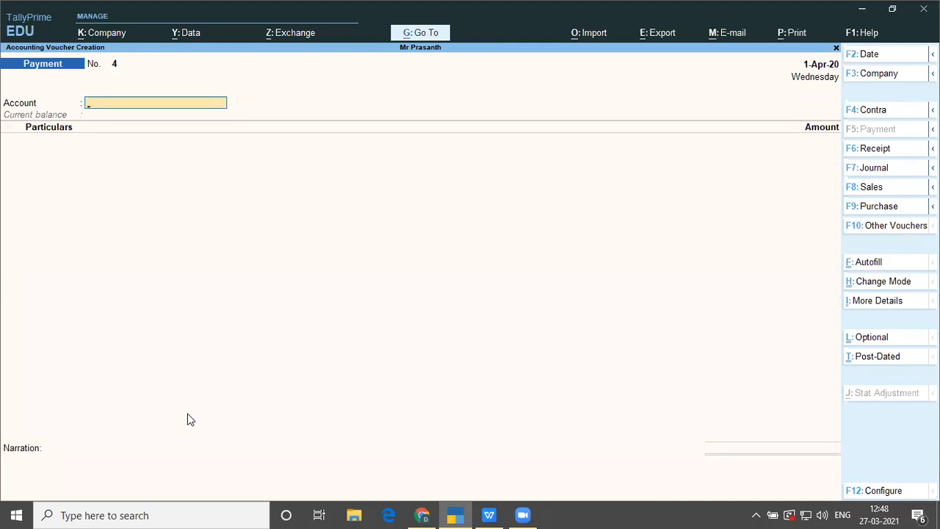
- Switch to a receipt voucher and choose Cash as the account and Office Income as the particulars ledger
key("F6")
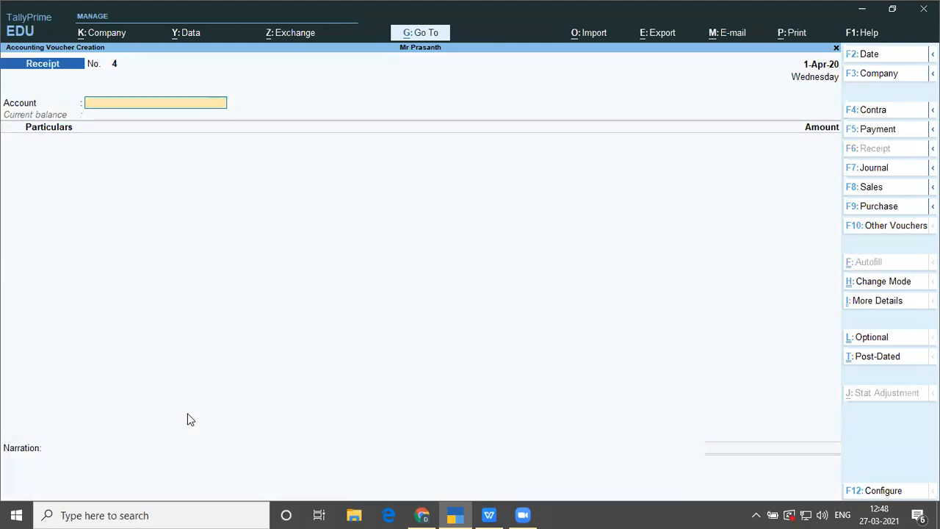
type("Cas")
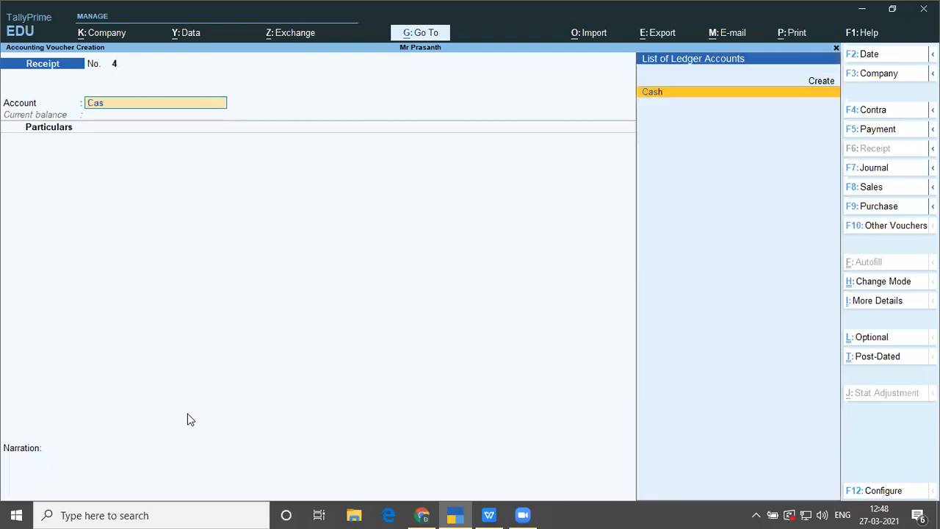
key("Return")
type("Off")
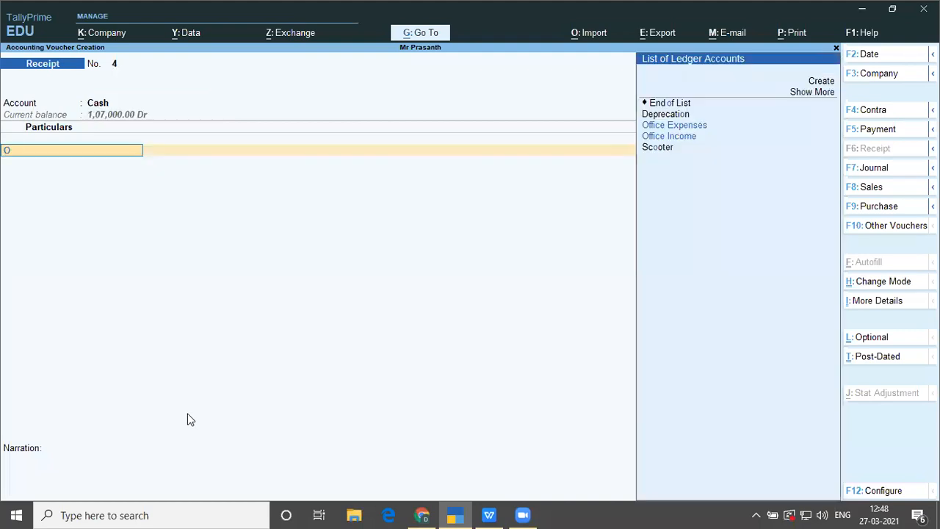
key("Down")
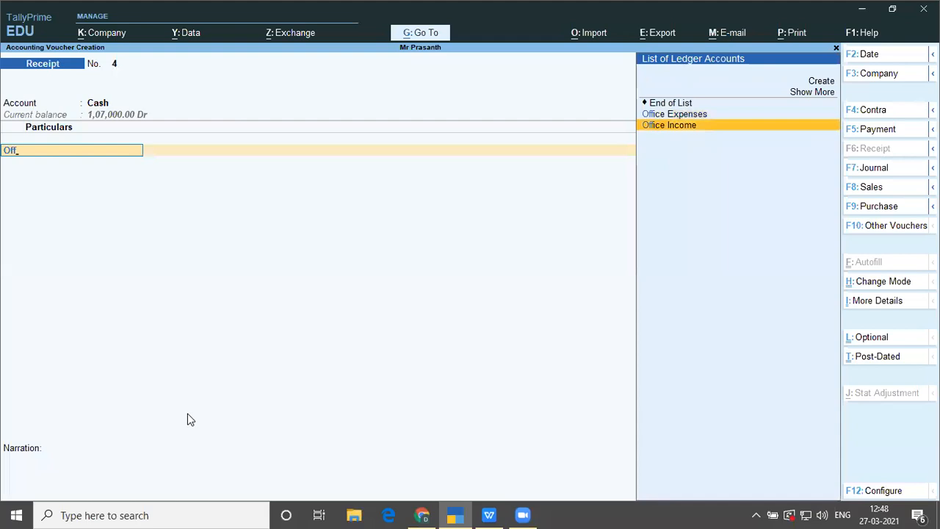
key("Return")
- Check the office income amount in the WPS Office document, enter 35000 in the TallyPrime receipt voucher, and save it without a narration
key("alt+Tab")
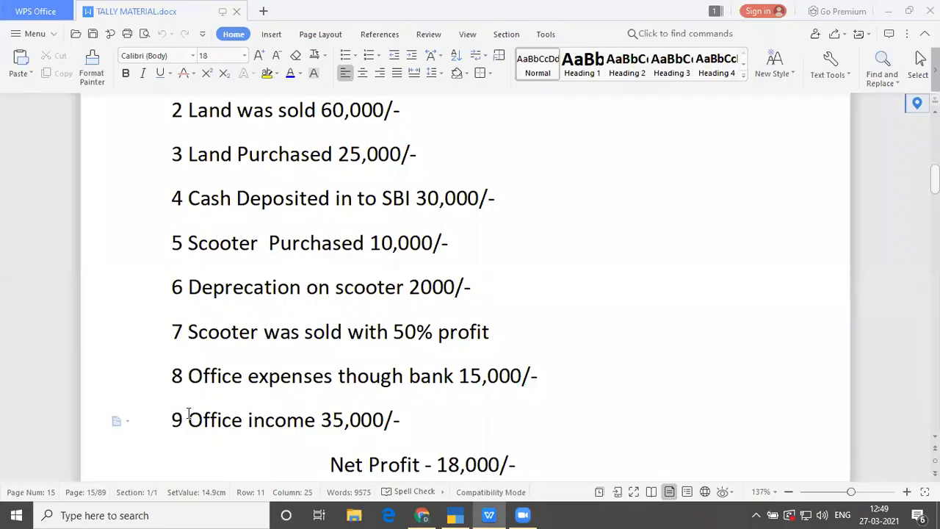
key("alt+Tab")
type("35000")
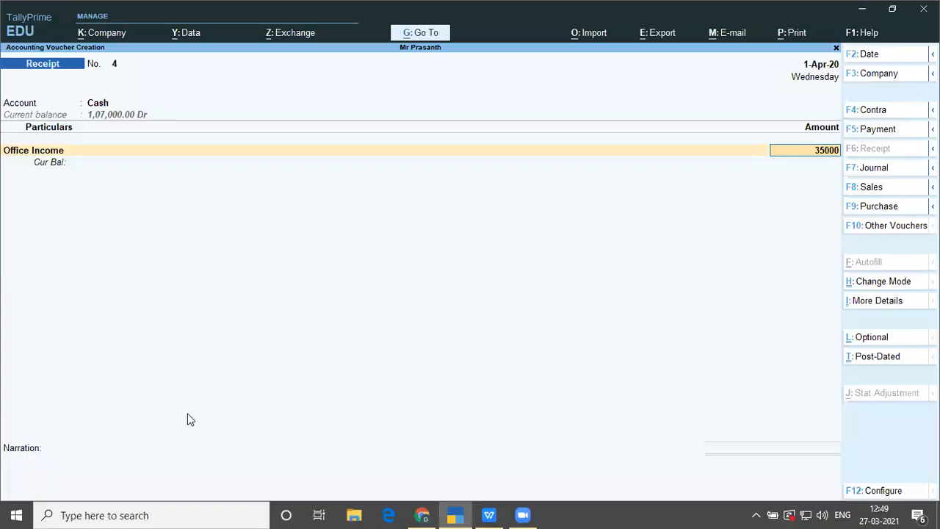
key("Return")
key("Return")
key("Return")
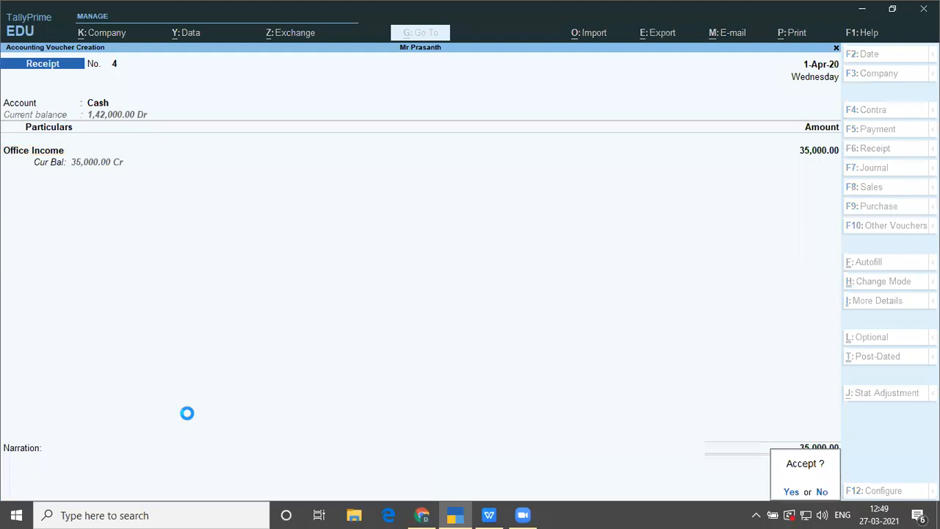
key("Return")
- Review the Problem 1 transactions in the WPS Office document and return to TallyPrime
key("alt+Tab")
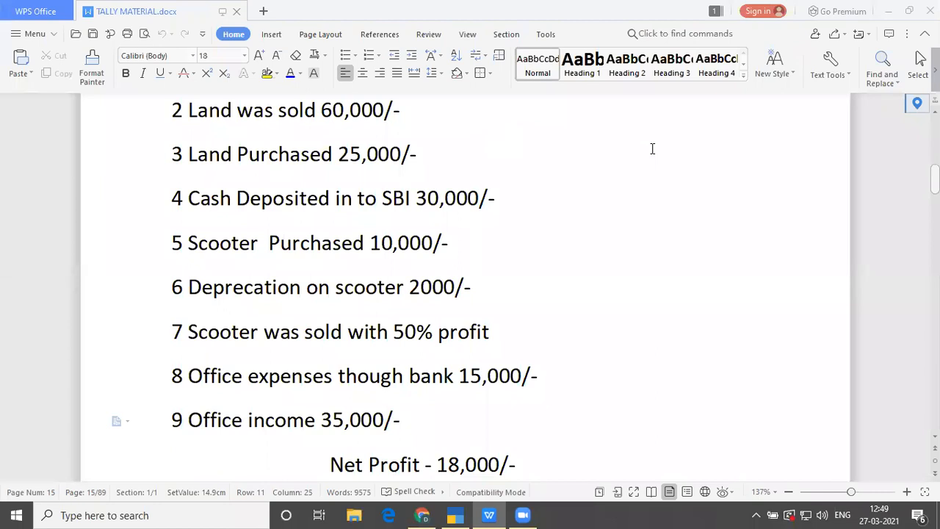
left_click(542, 238)
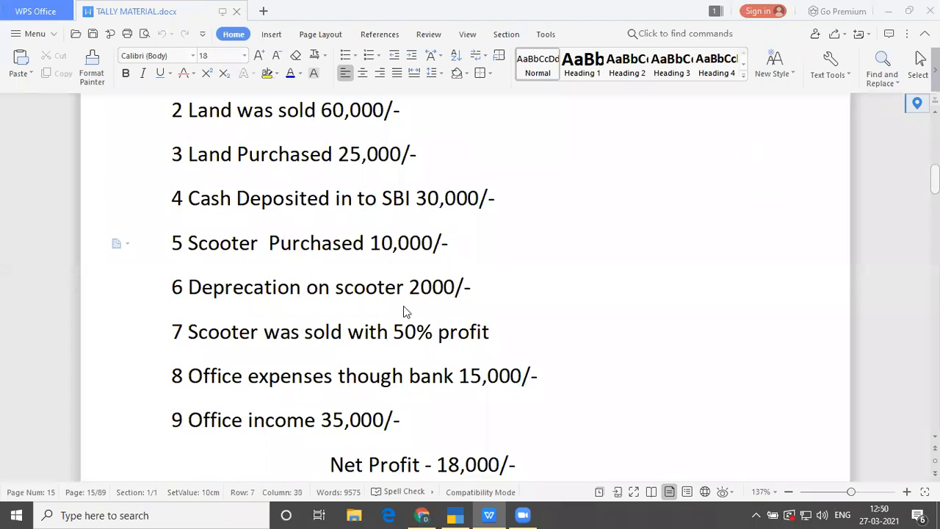
key("alt+Tab")
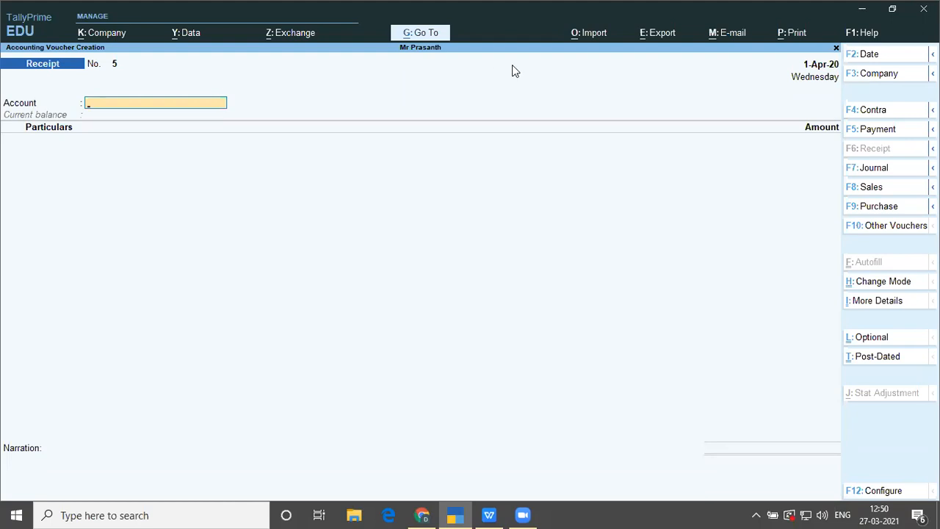
- Quit voucher creation and open the Balance Sheet from the Gateway of Tally
key("Escape")
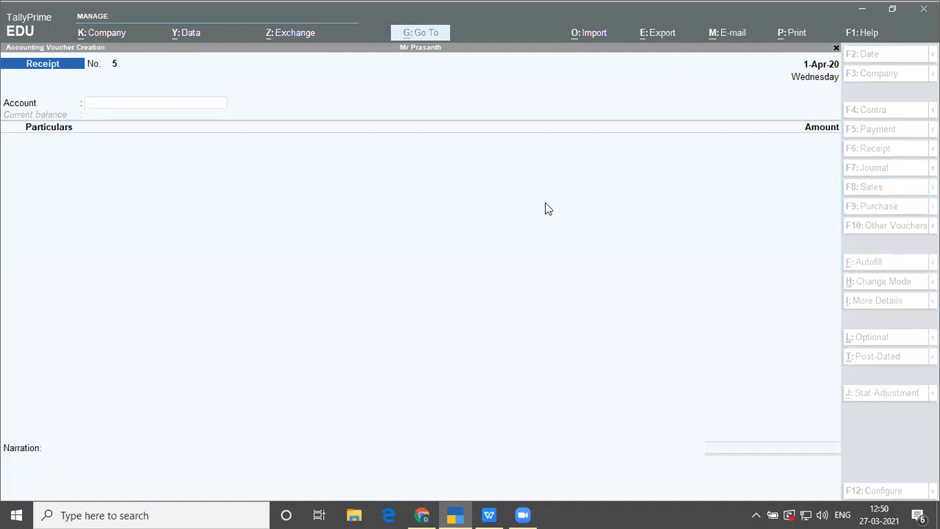
left_click(505, 253)
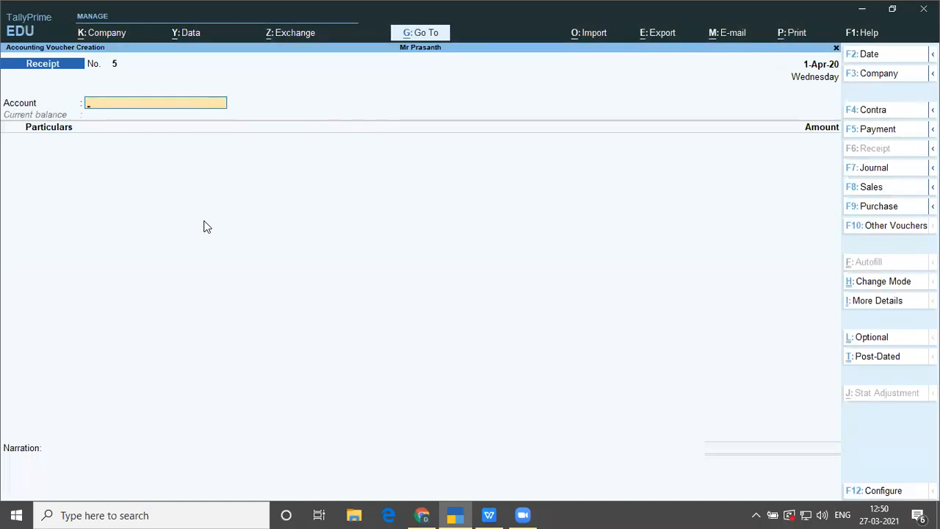
key("Escape")
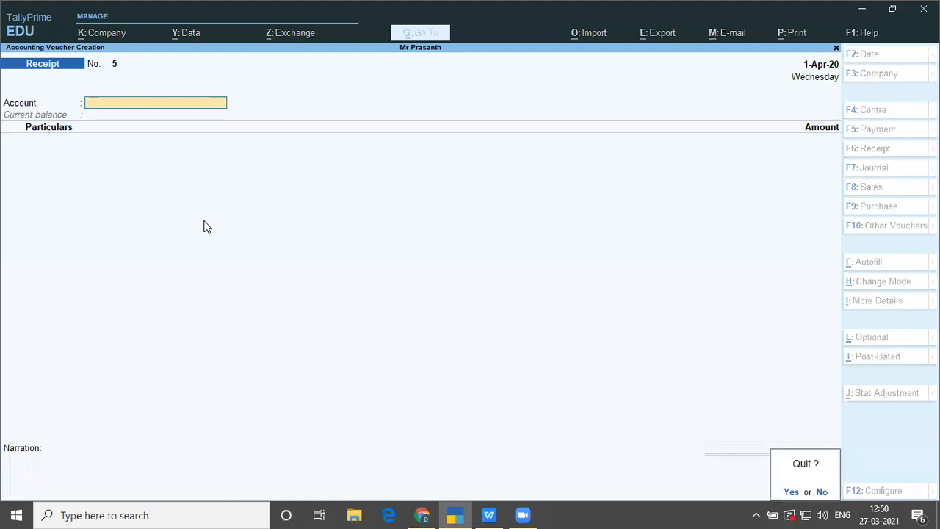
key("Return")
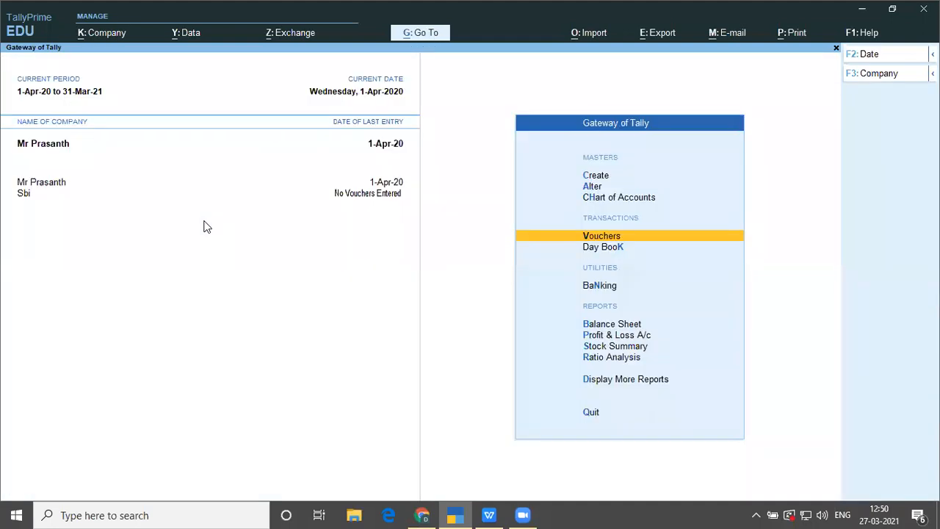
key("Down")
key("Down")
key("Down")
key("Down")
key("Up")
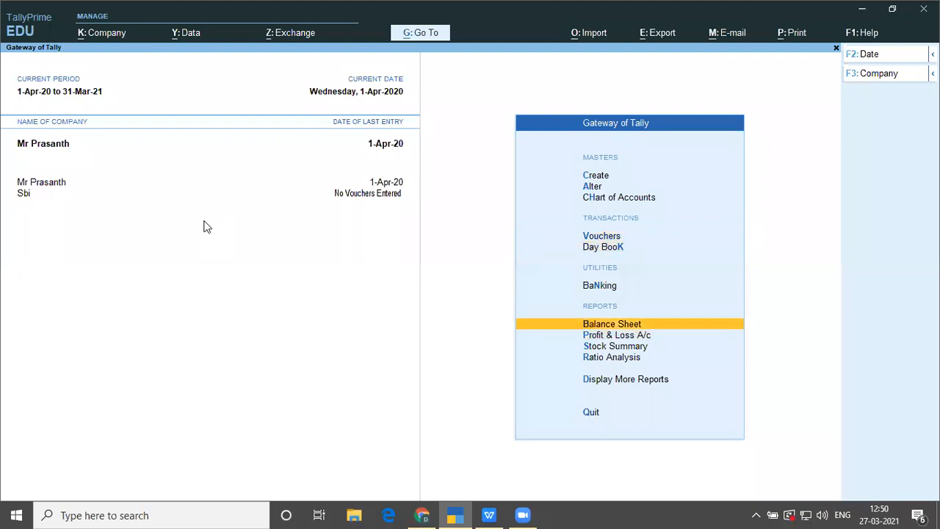
key("Return")
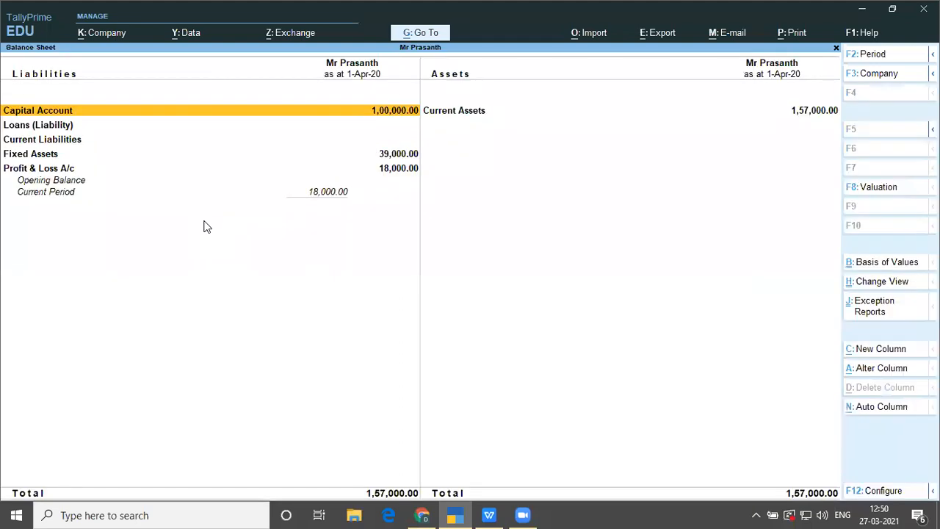
- Go through the liabilities side of the Balance Sheet from Capital Account to Profit & Loss A/c
key("Down")
key("Down")
key("Down")
key("Down")
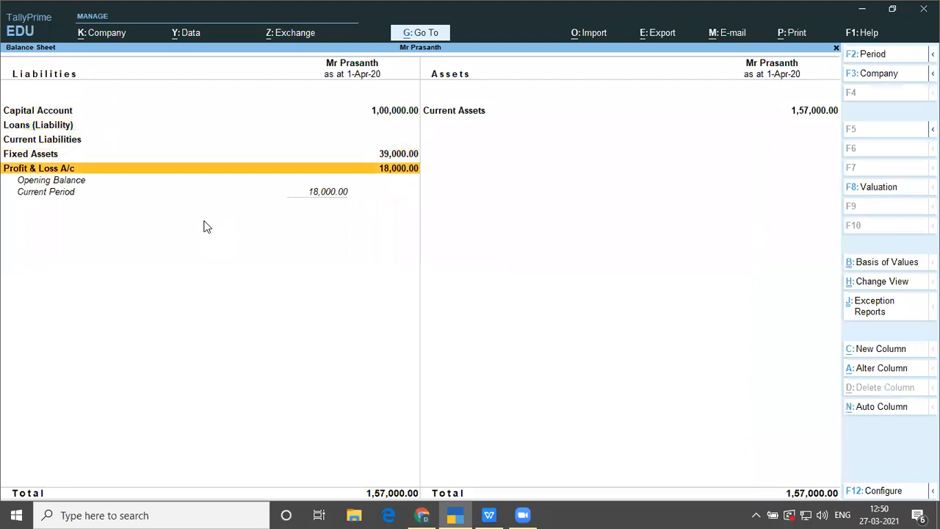
key("Up")
key("Up")
key("Up")
key("Up")
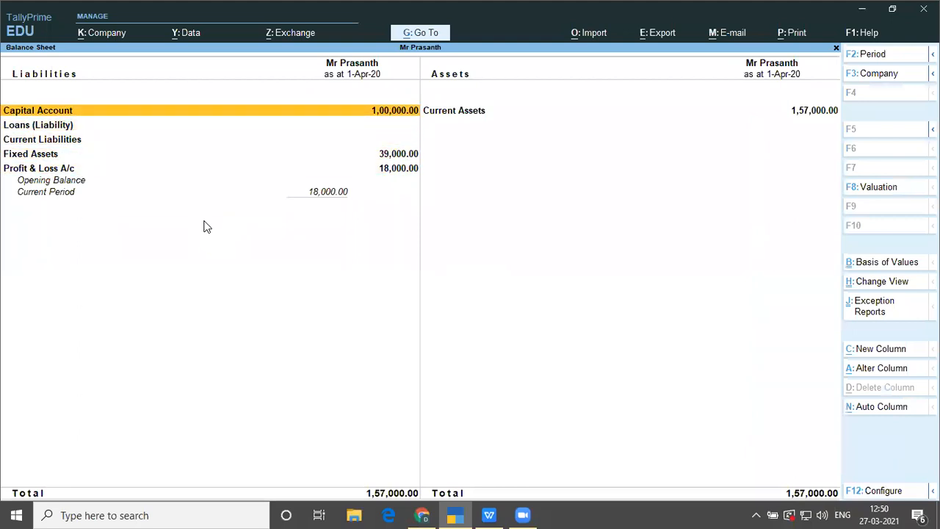
key("Down")
key("Down")
key("Down")
key("Down")
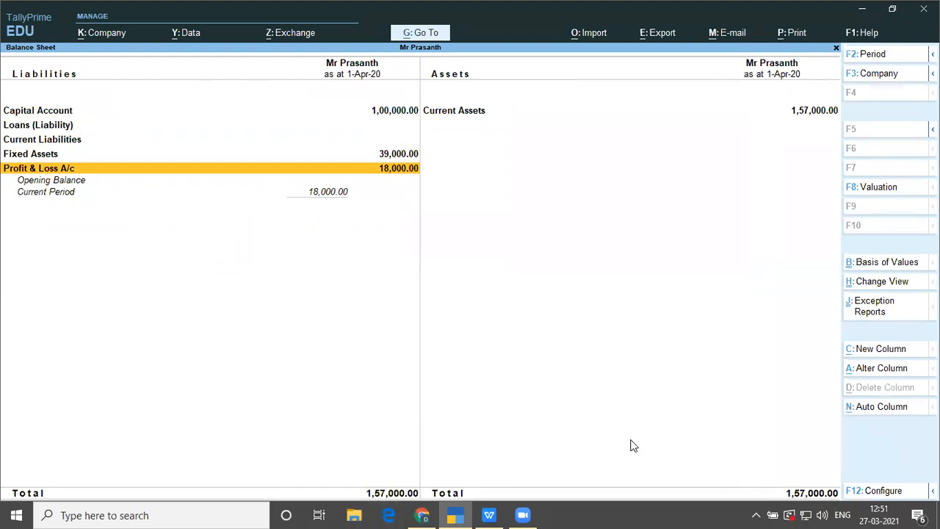
- Drill into Current Assets and its Bank Accounts group to check the balances, and return to the Balance Sheet
key("Right")
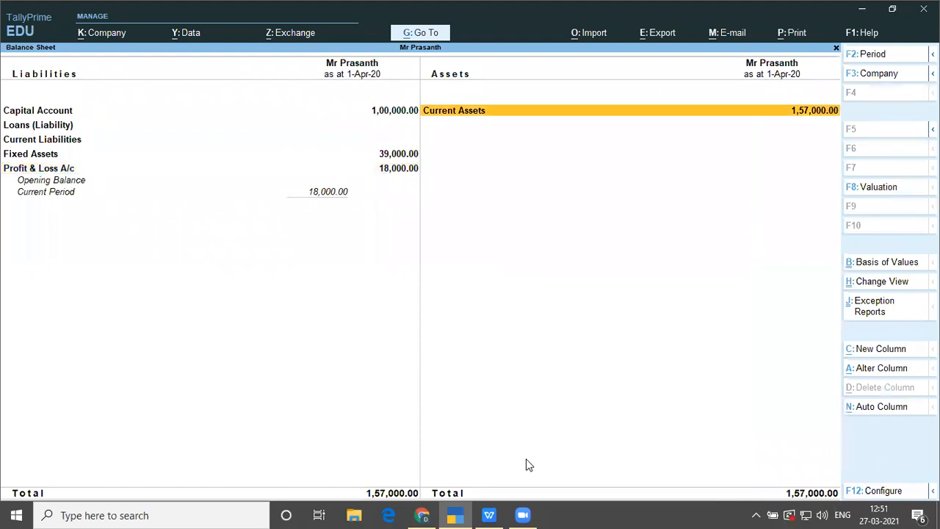
key("Return")
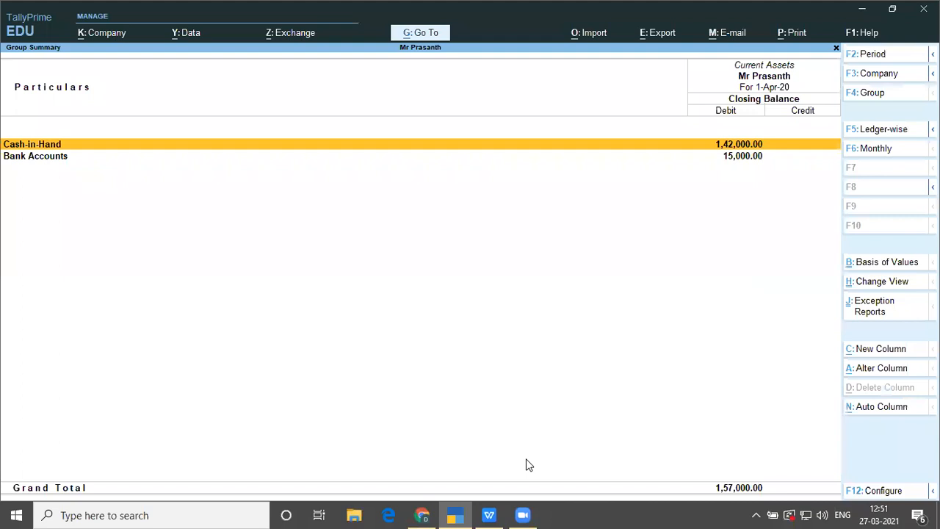
key("Down")
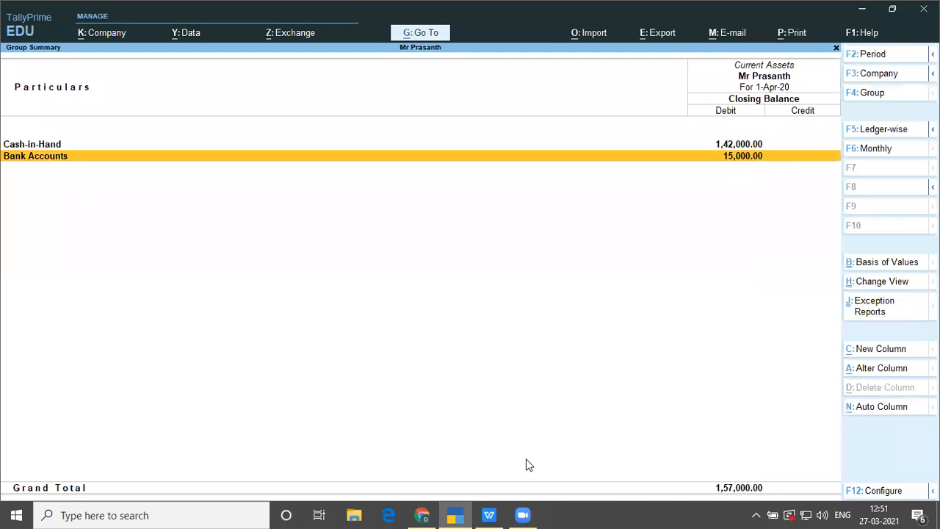
key("Return")
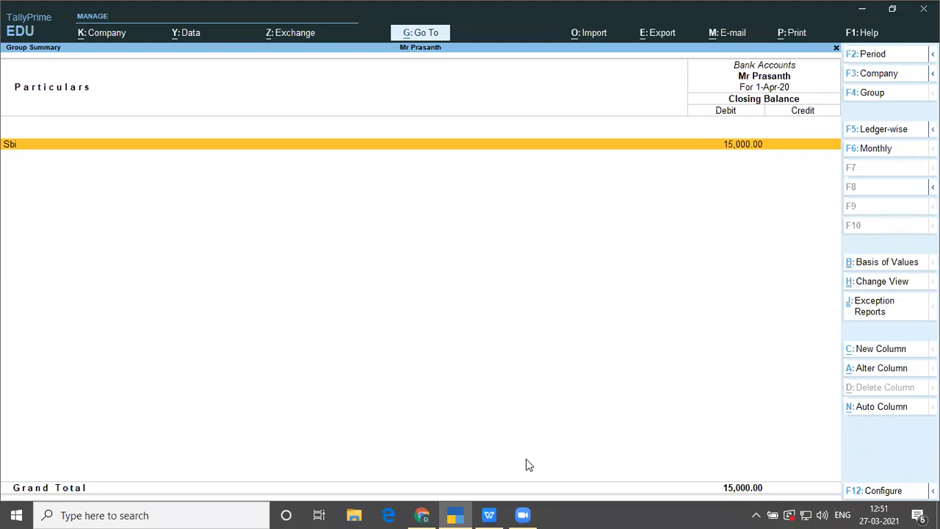
key("Escape")
key("Escape")
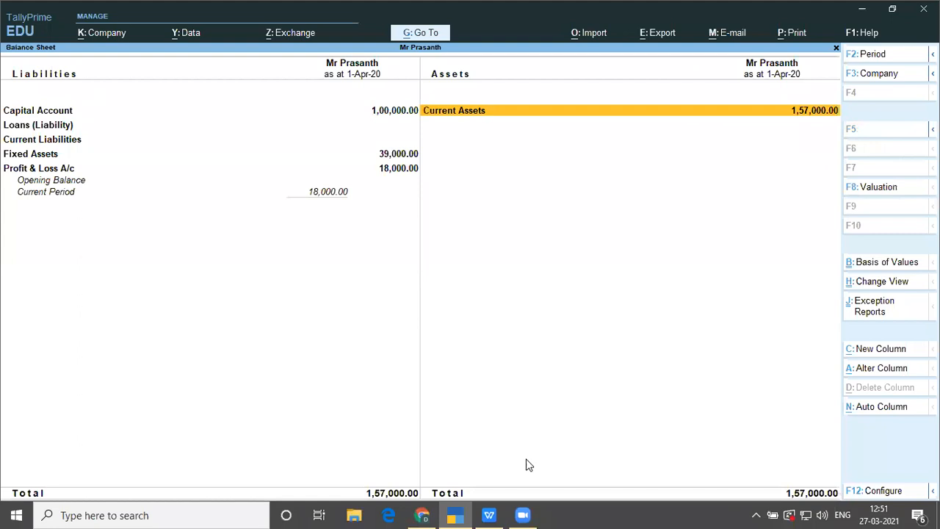
- Switch to the WPS Office document and compare its Problem 1 answers for net profit, balance sheet, cash in hand and SBI
mouse_move(495, 514)
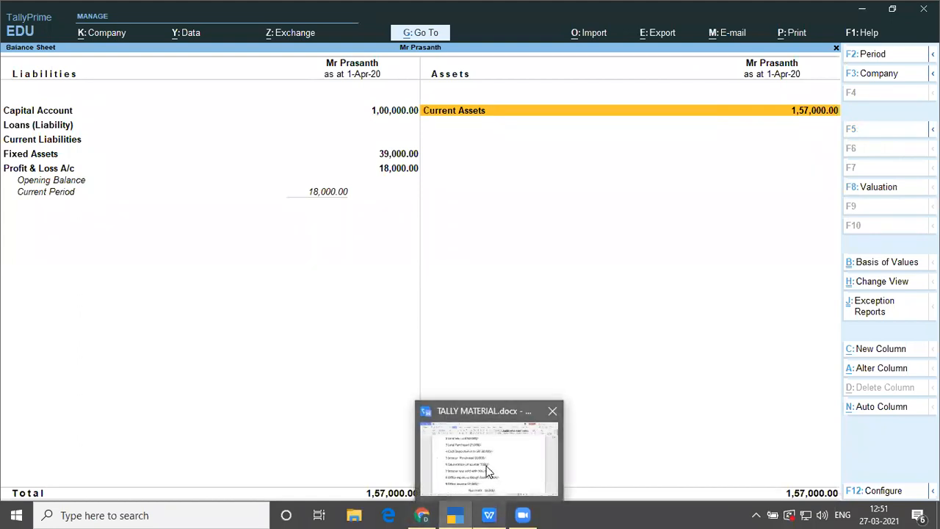
left_click(481, 464)
left_click_drag(437, 465, 525, 467)
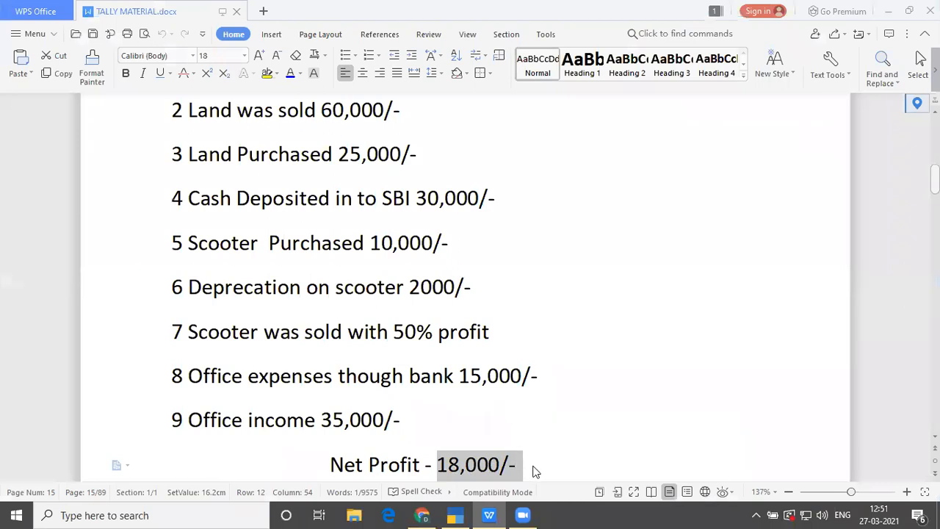
left_click(534, 470)
key("Down")
key("Down")
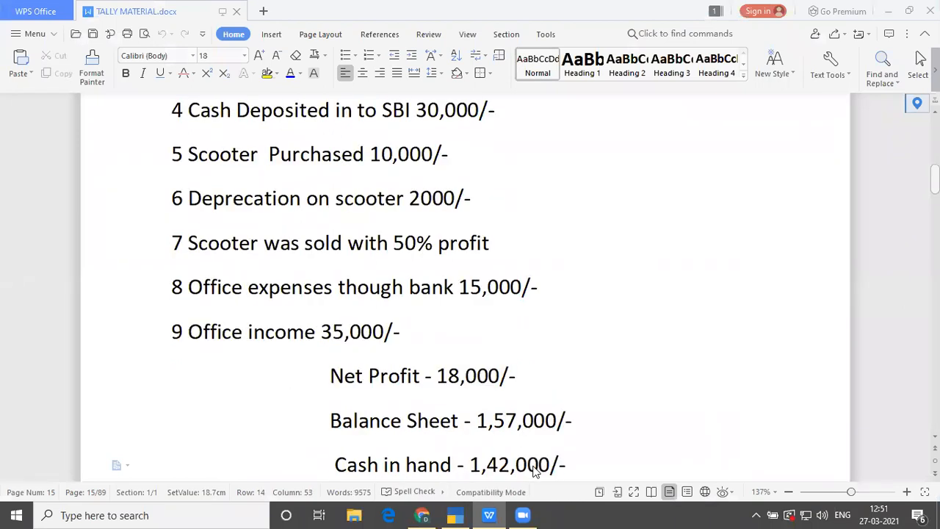
key("Down")
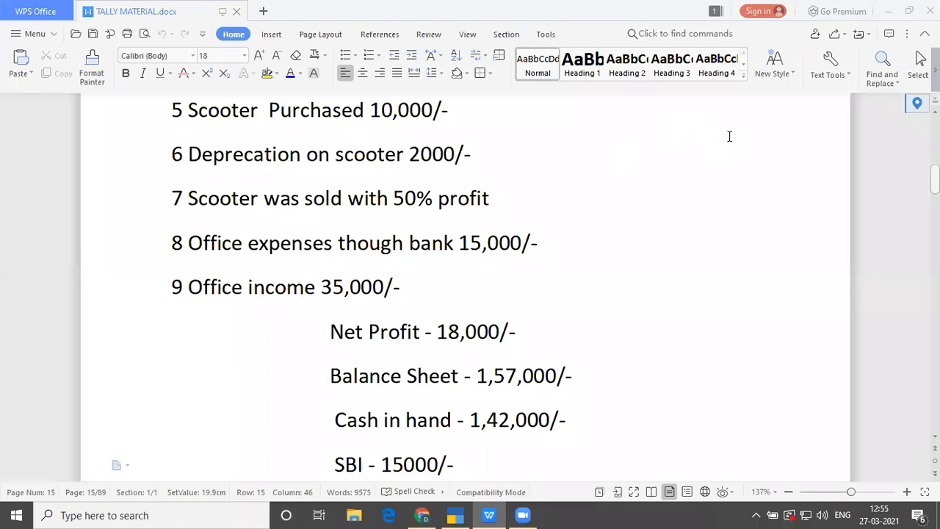
- Read on in the document past the Problem 2 heading to its numbered list of transactions
left_click(517, 313)
key("Down")
key("Down")
key("Down")
key("Down")
key("Down")
key("Down")
key("Down")
key("Down")
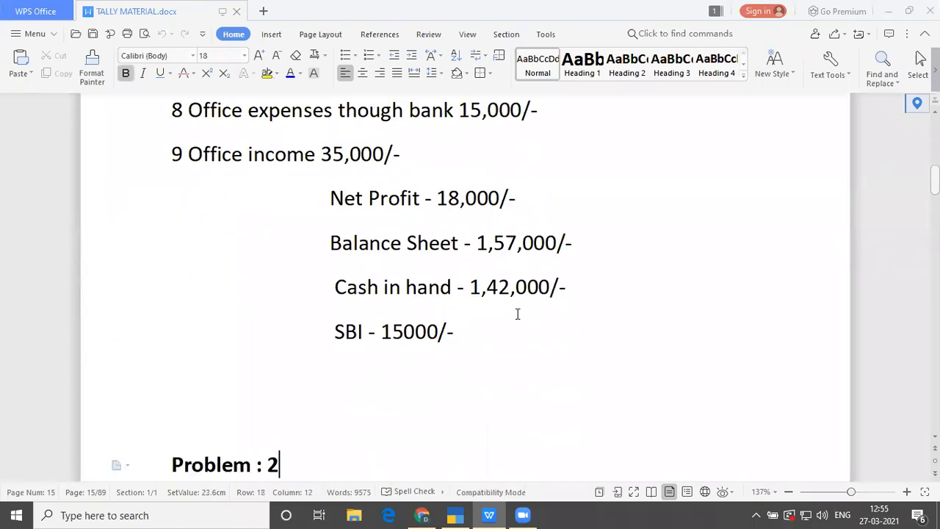
key("Down")
key("Down")
key("Down")
key("Down")
key("Down")
key("Down")
key("Down")
key("Down")
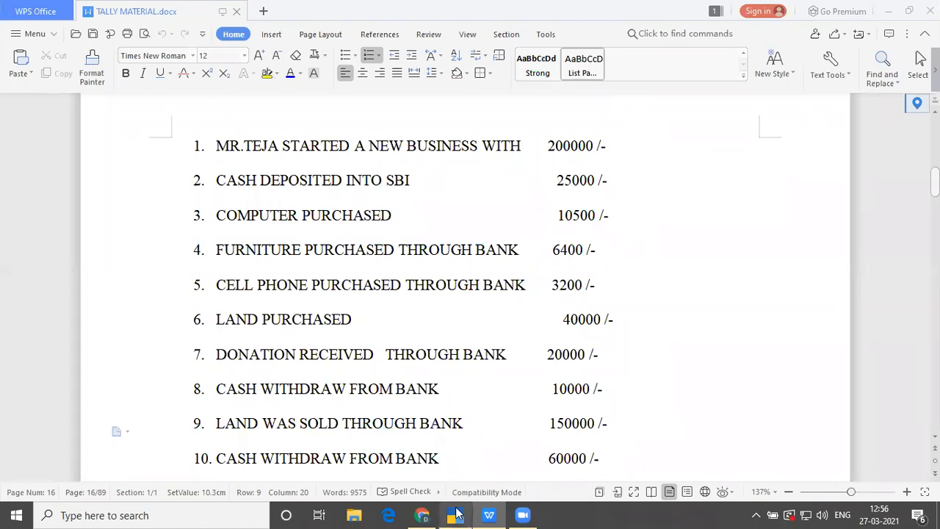
- Switch back to TallyPrime and close the Balance Sheet to return to the Gateway of Tally
mouse_move(456, 515)
left_click(466, 448)
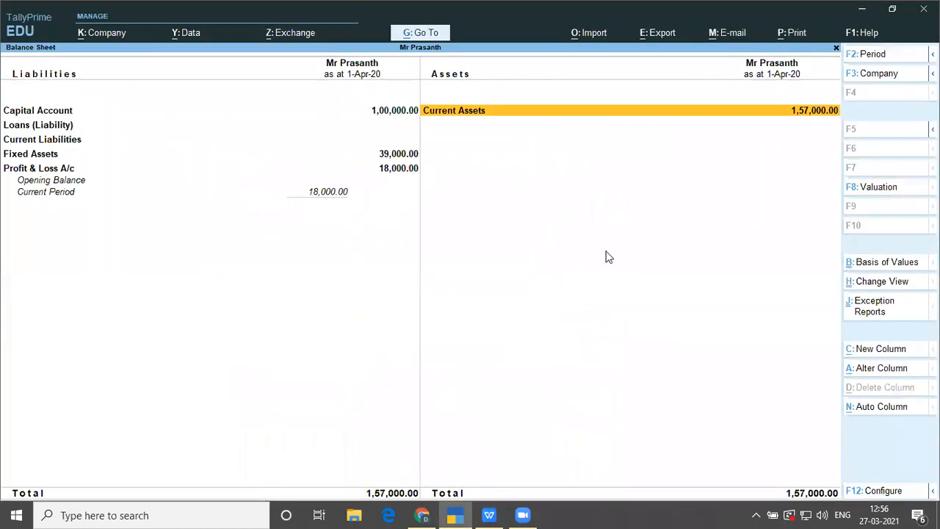
key("Escape")
key("Up")
key("Up")
key("Up")
key("Up")
key("Up")
key("Up")
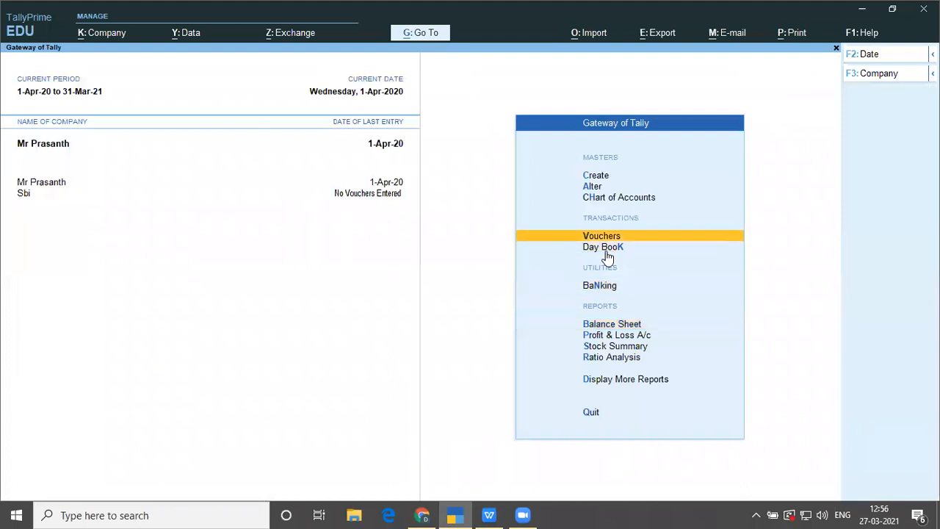
- Open the company list and choose Create Company to start a blank company creation form
key("F3")
key("Up")
key("Up")
key("Up")
key("Up")
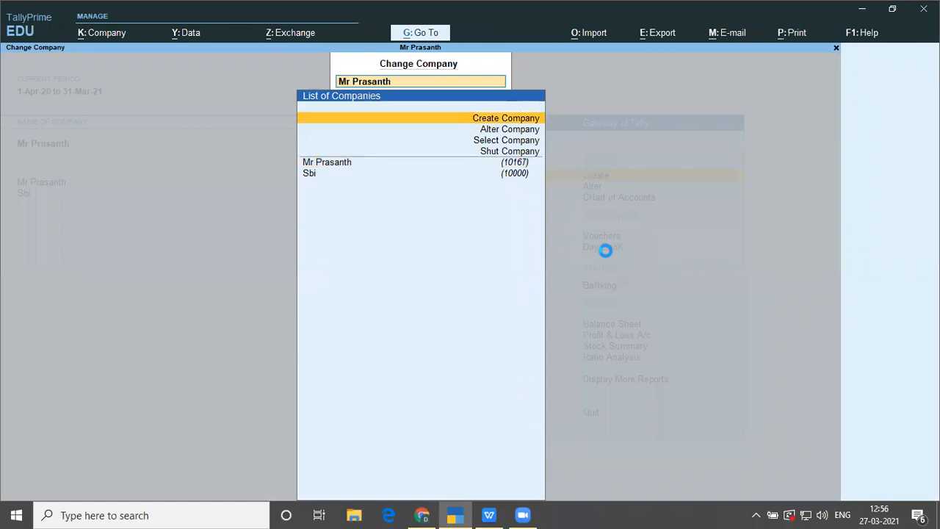
key("Return")
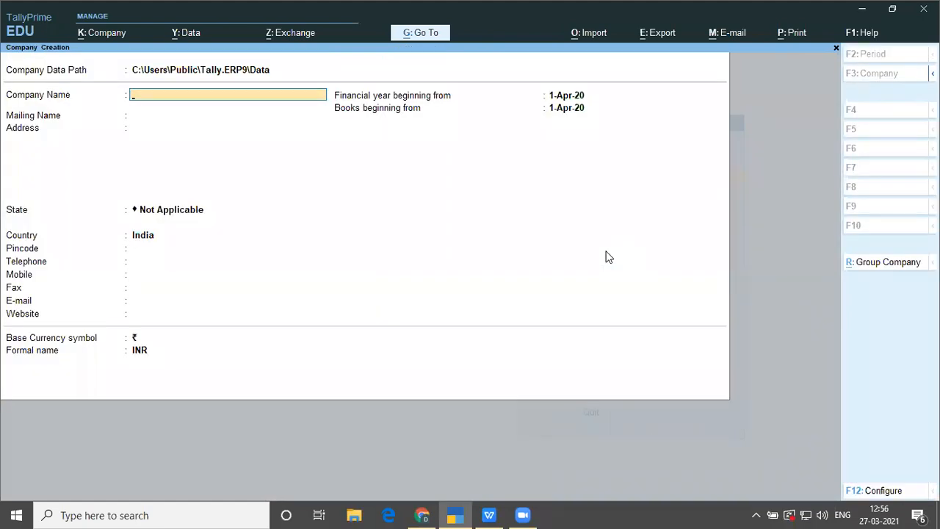
- Check the business owner's name in the first Problem 2 transaction in WPS Office and return to TallyPrime
key("alt+Tab")
left_click(607, 254)
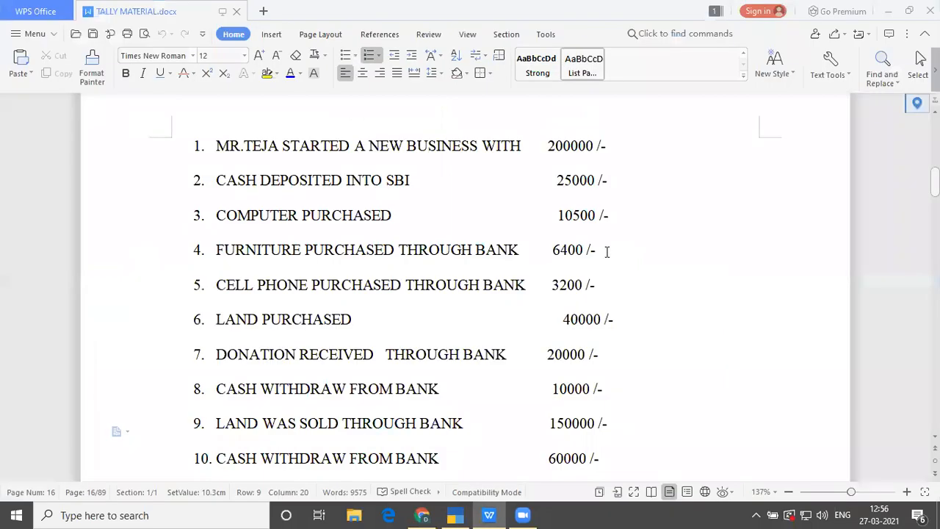
key("alt+Tab")
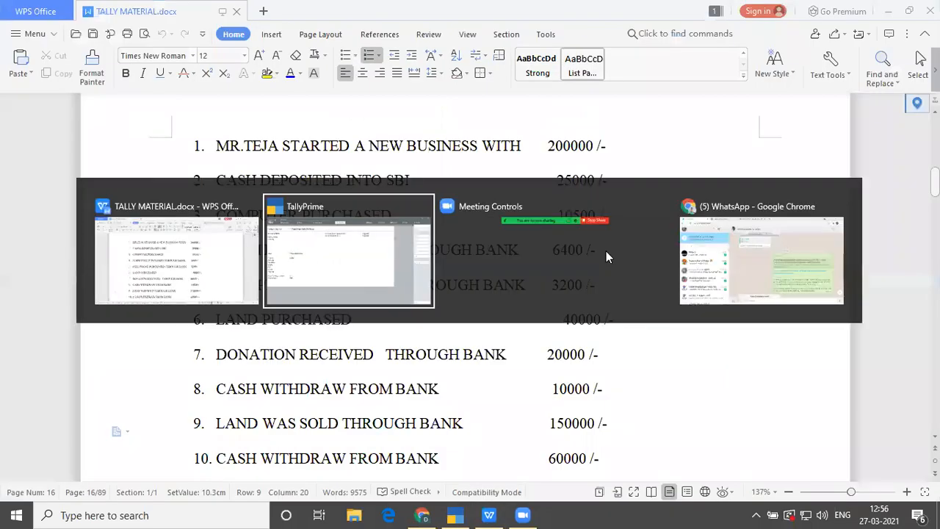
- In TallyPrime, name the new company after the business owner, keep the same mailing name, and set the state to Andhra Pradesh
type("Teja")
key("Return")
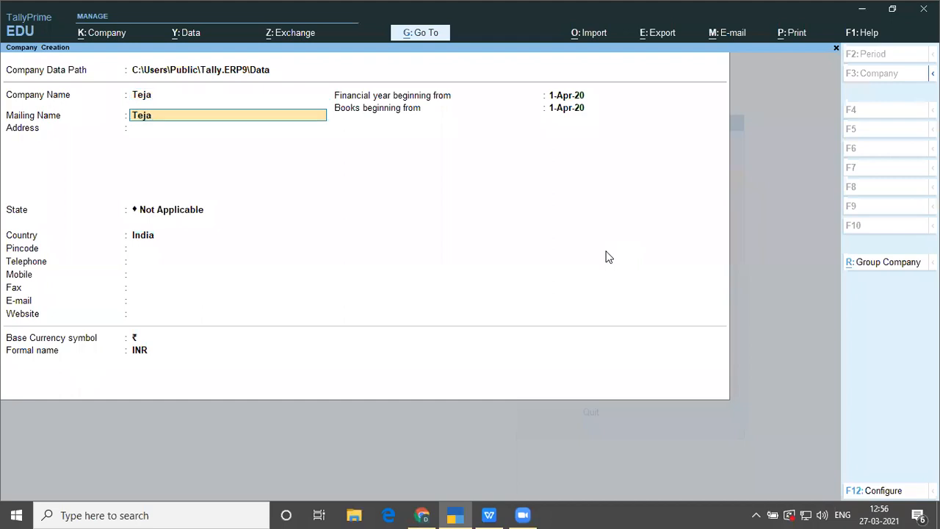
key("Return")
key("Return")
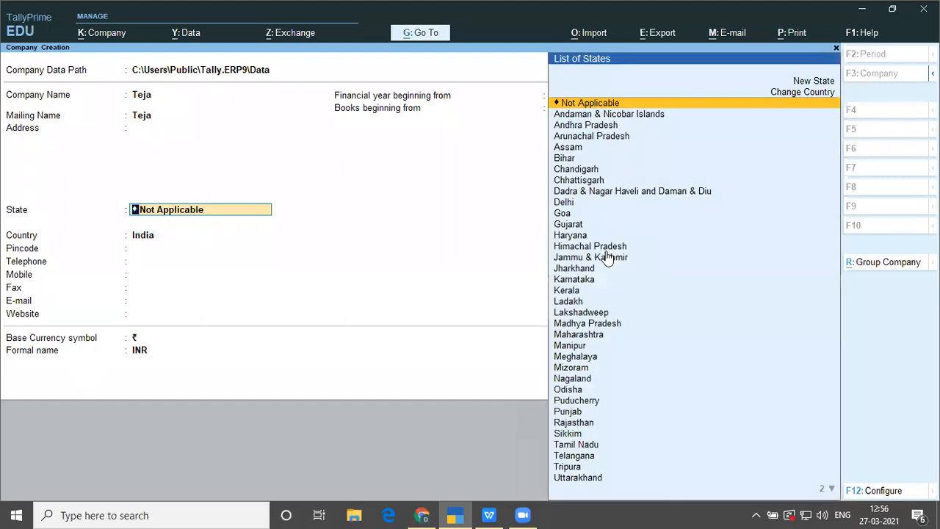
type("And")
key("Down")
key("Down")
key("Return")
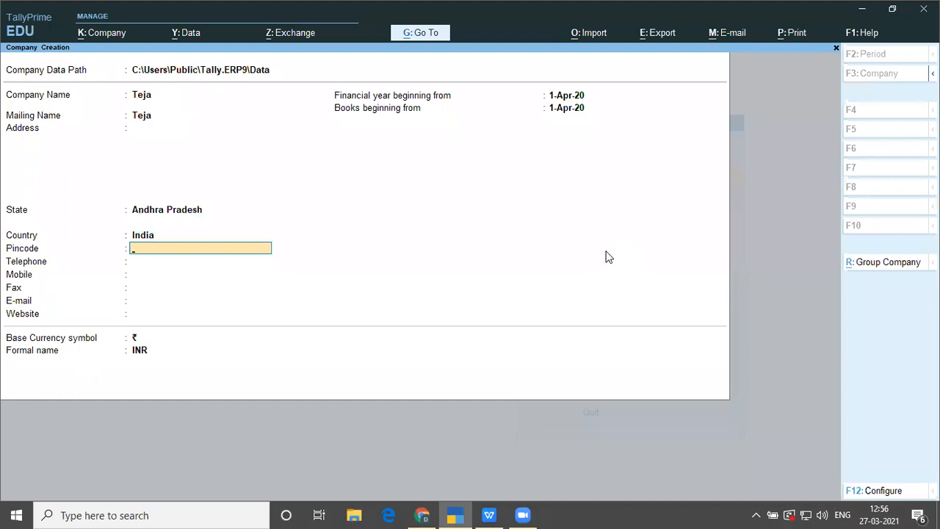
- Save the new company with its remaining details blank and leave the company features screen without changing any features
left_click(700, 69)
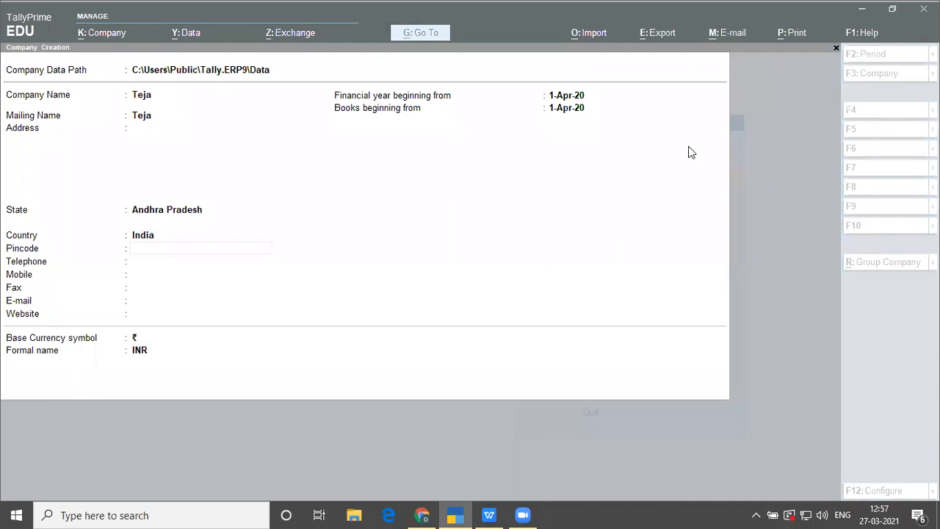
left_click(182, 276)
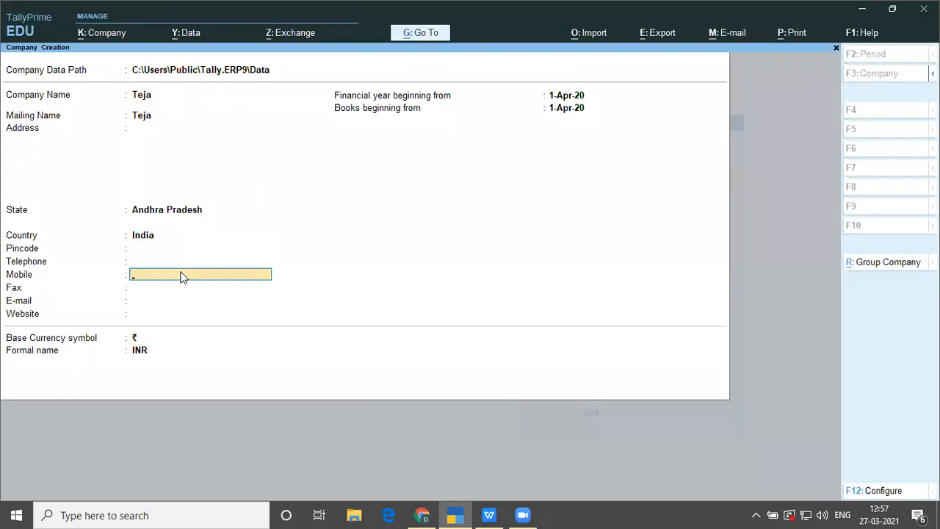
key("Up")
key("Up")
key("ctrl")
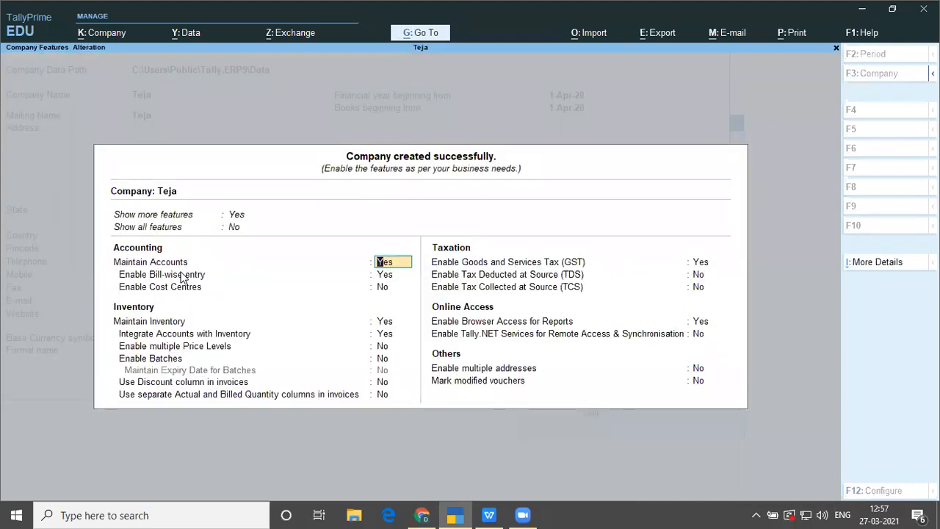
key("BackSpace")
key("Escape")
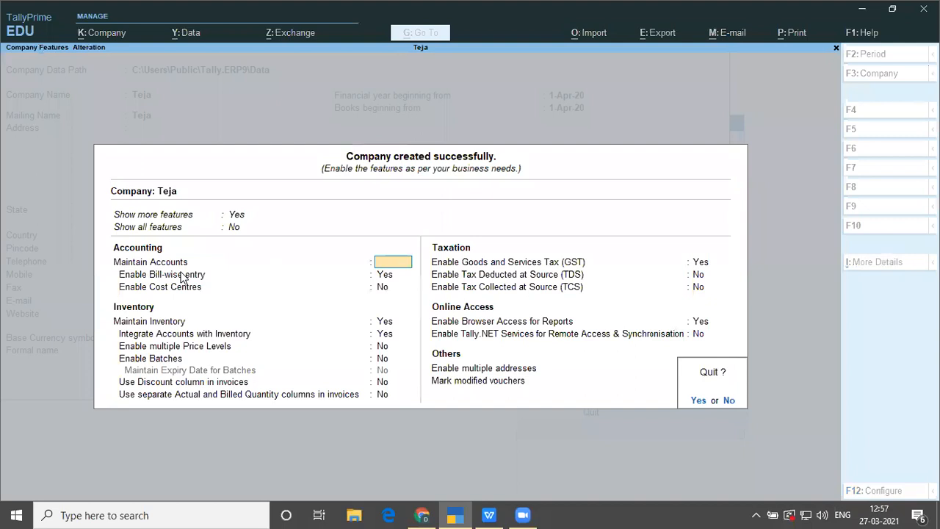
key("y")
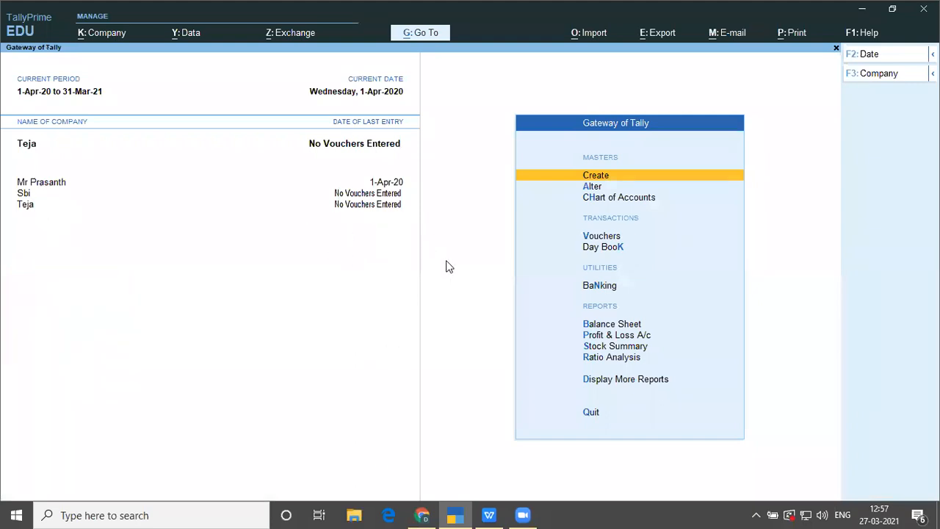
- Start a new ledger and name it after the business owner, leaving the alias blank
key("Return")
key("Down")
key("Return")
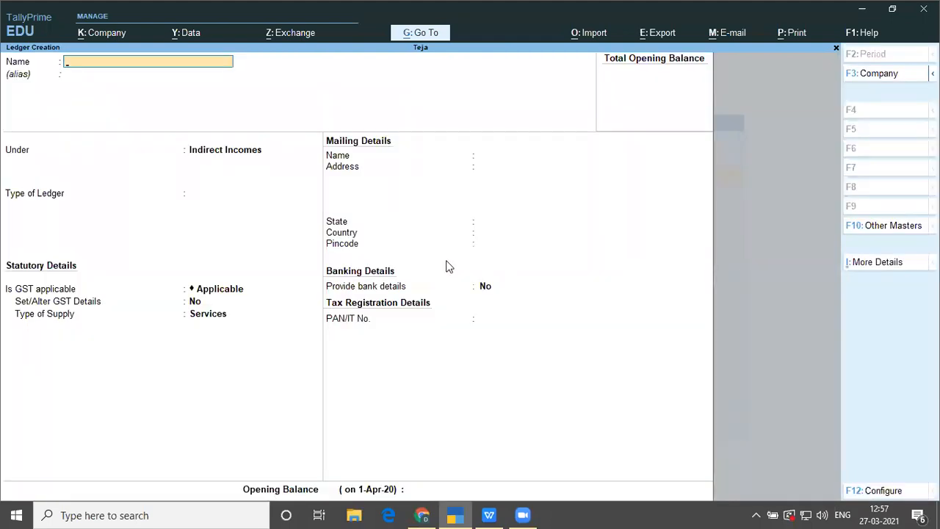
type("Mr Te")
key("BackSpace")
key("BackSpace")
type("ja")
key("Return")
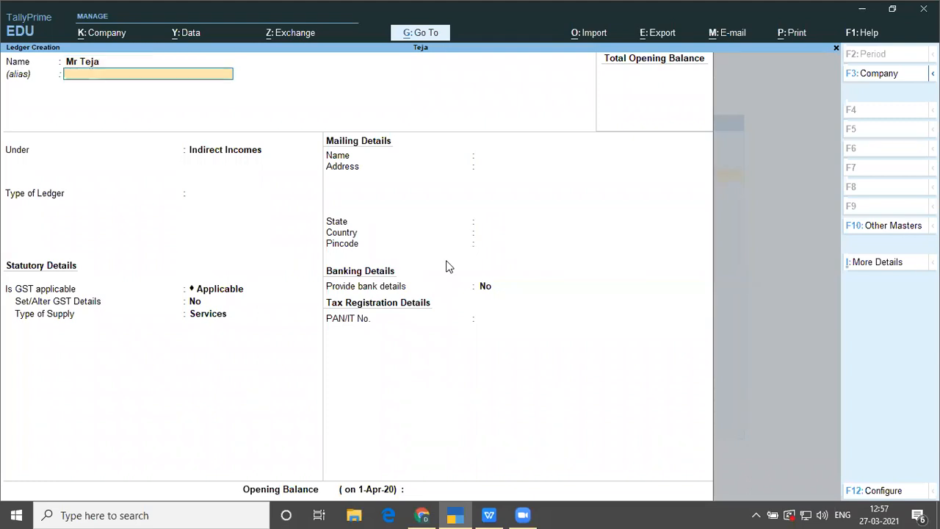
key("Return")
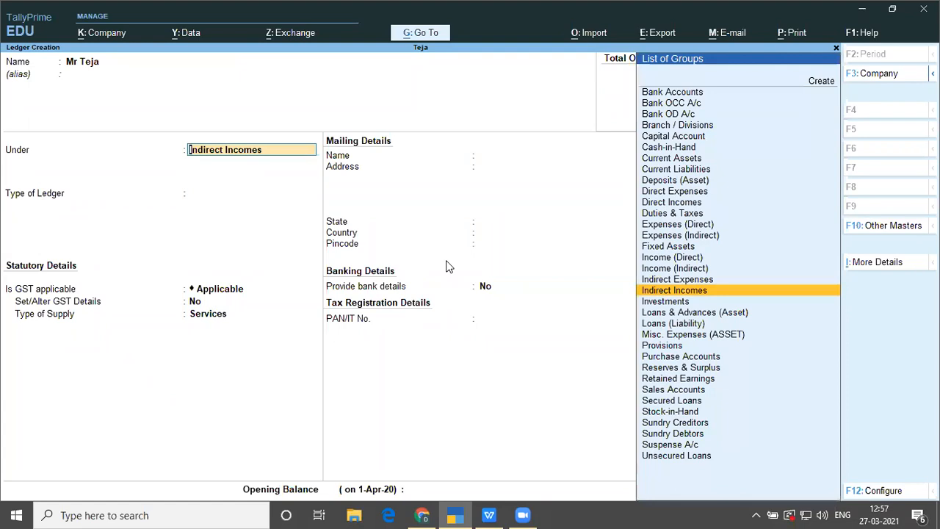
- Place the owner's ledger under Capital Account and save it with the remaining default details
key("Return")
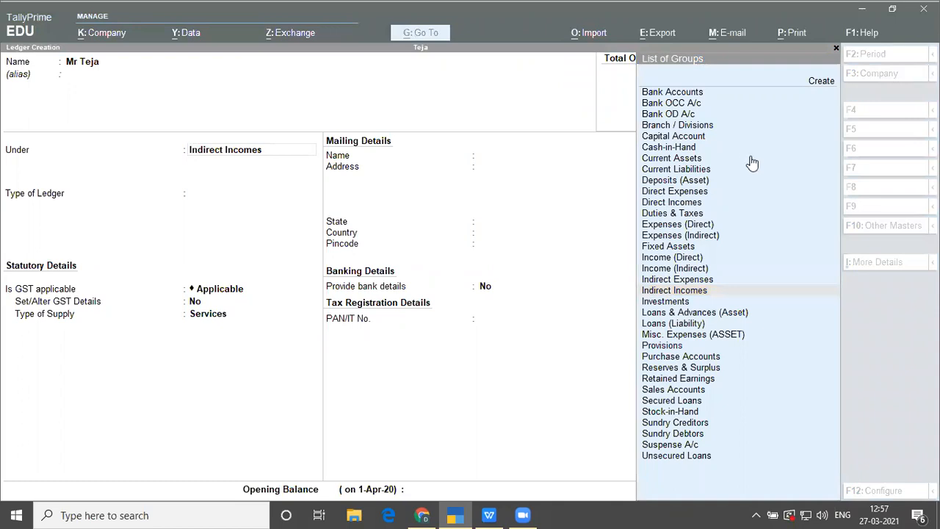
left_click(257, 155)
type("C")
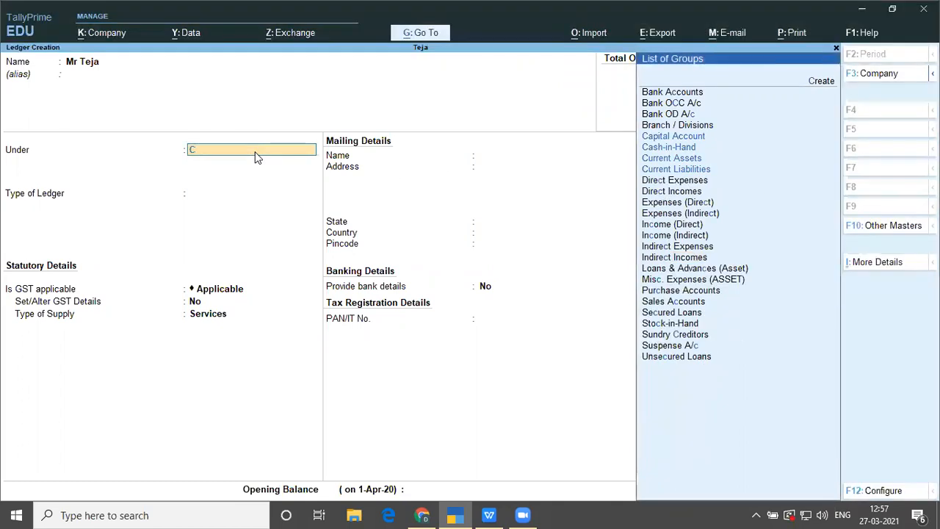
key("Return")
key("Return")
key("Return")
key("Return")
key("Return")
key("Return")
key("Return")
key("Return")
key("Return")
key("Return")
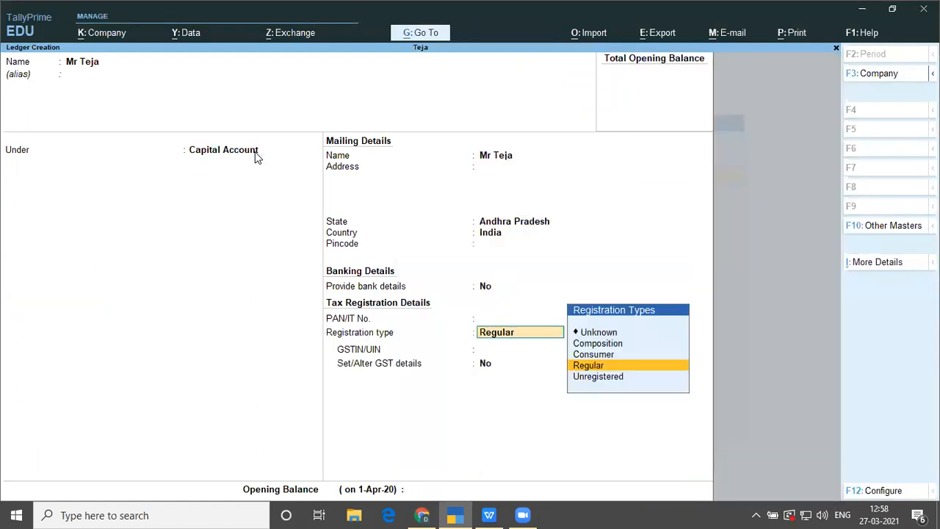
key("Return")
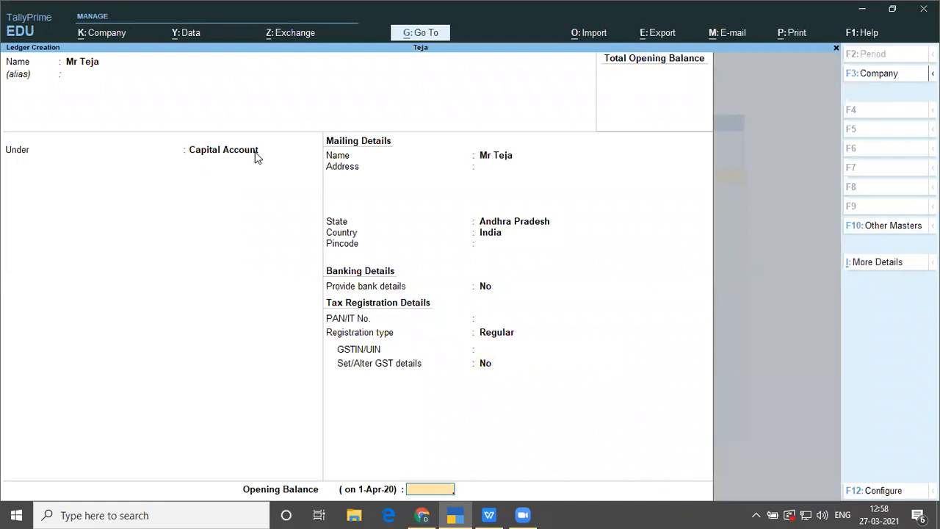
key("Return")
key("Return")
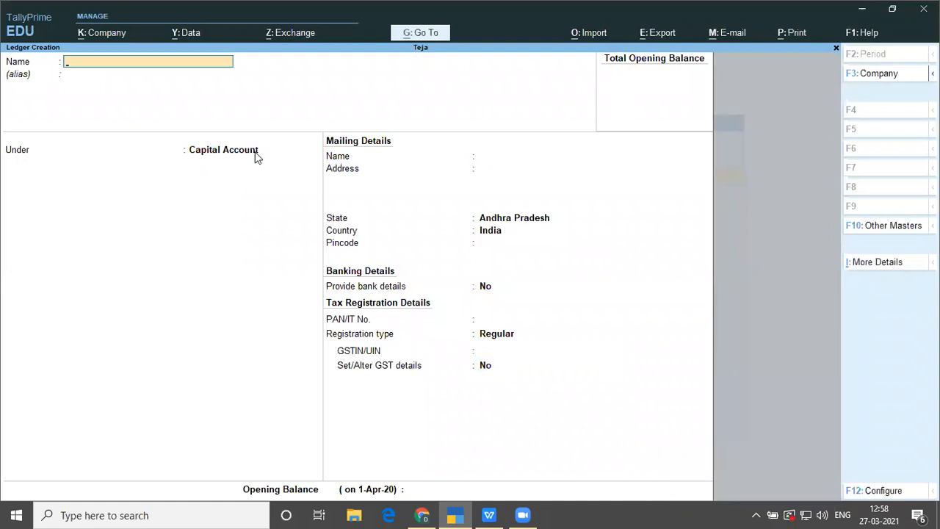
- Check the second transaction in TALLY MATERIAL.docx, return to TallyPrime, and name the next ledger Sbi
key("alt+Tab")
key("alt+Tab")
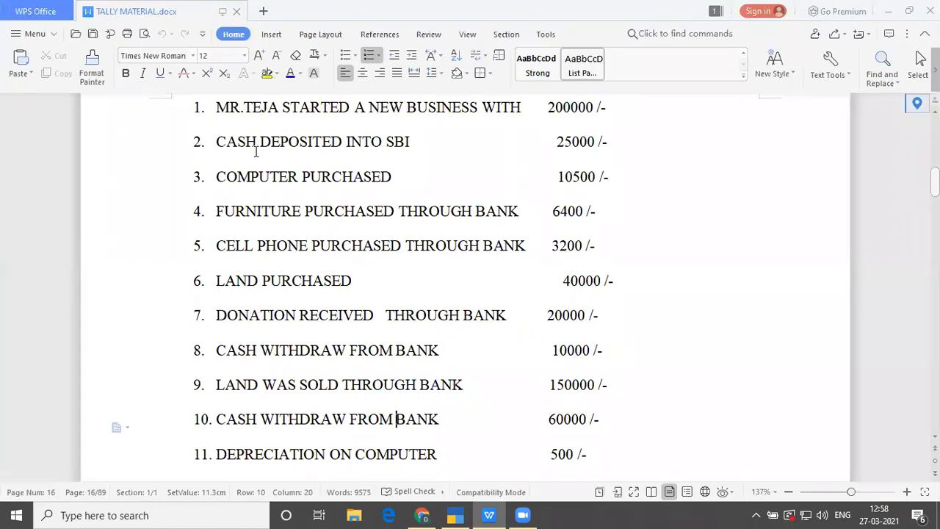
left_click_drag(218, 141, 463, 155)
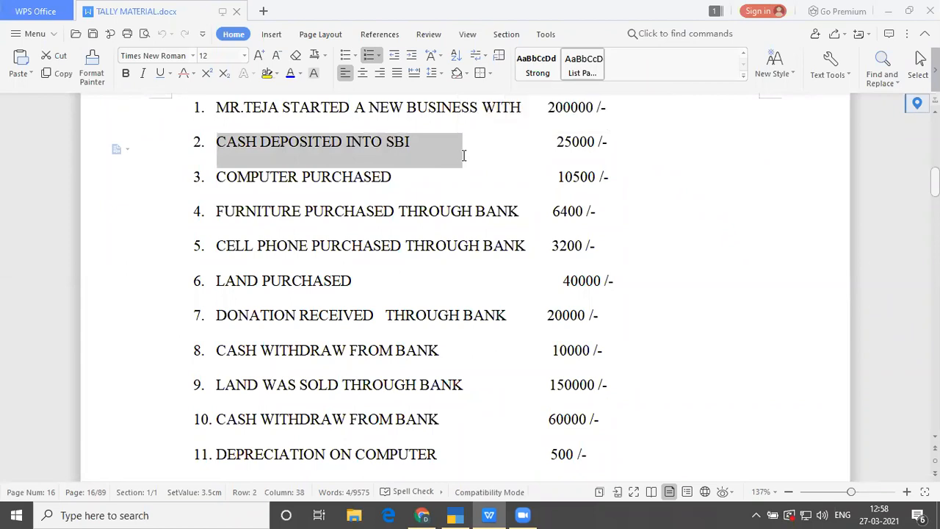
key("alt+Tab")
type("S")
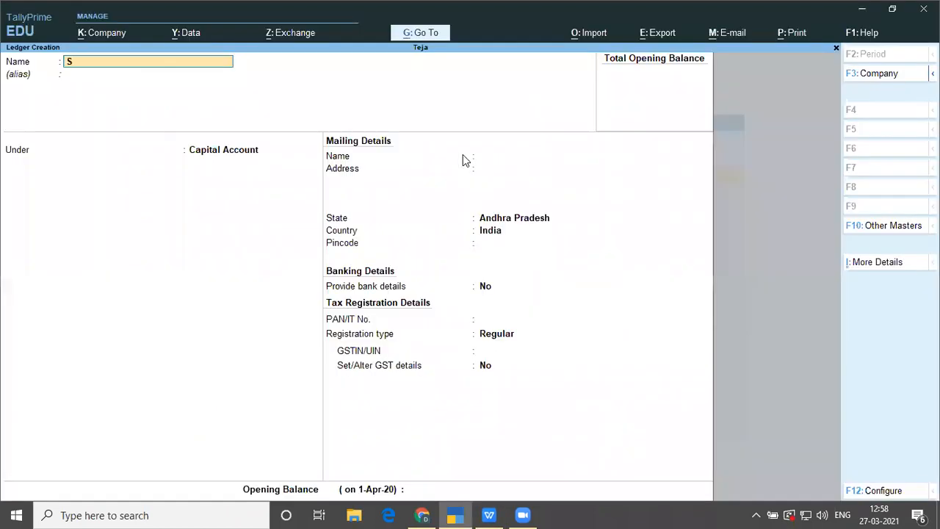
key("Return")
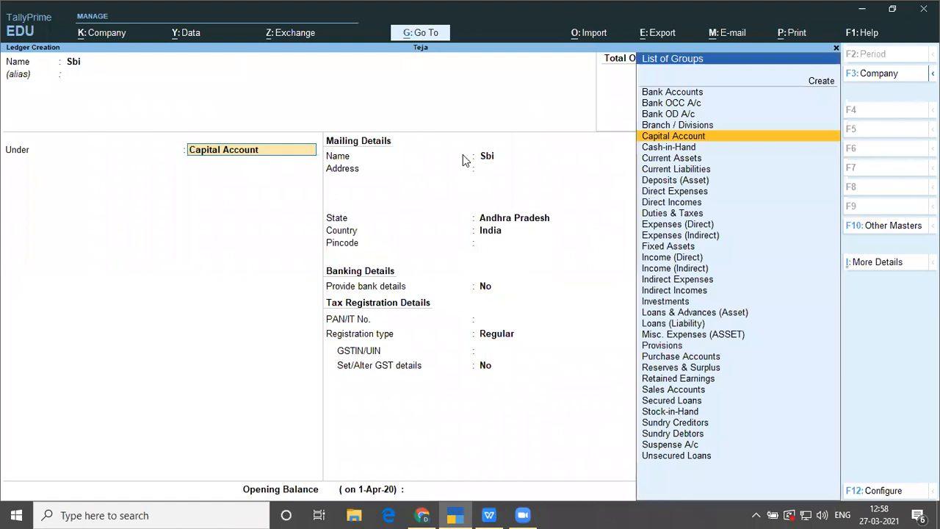
- Place the Sbi ledger under Bank Accounts and save it with default bank details and no GSTIN/UIN
type("Ba")
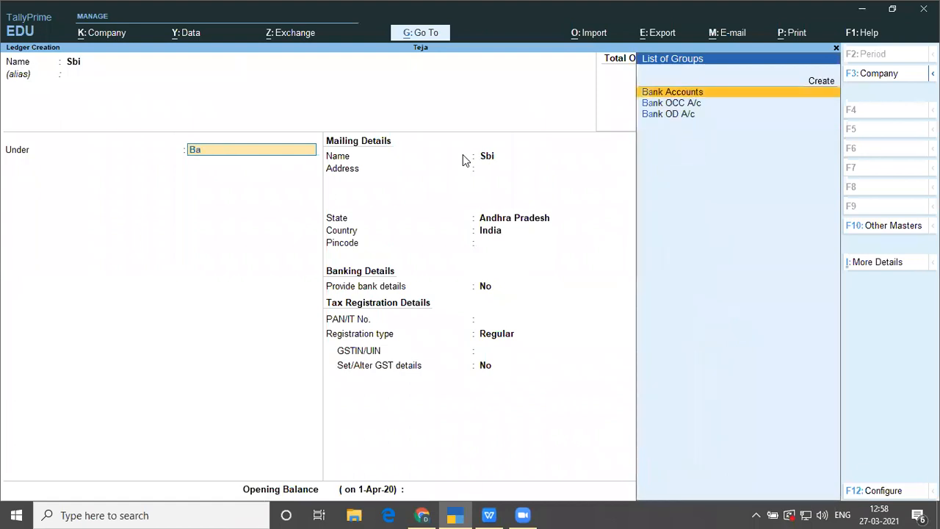
key("Return")
key("Return")
key("Return")
key("Return")
key("Return")
key("Return")
key("Return")
key("Return")
key("Return")
key("Return")
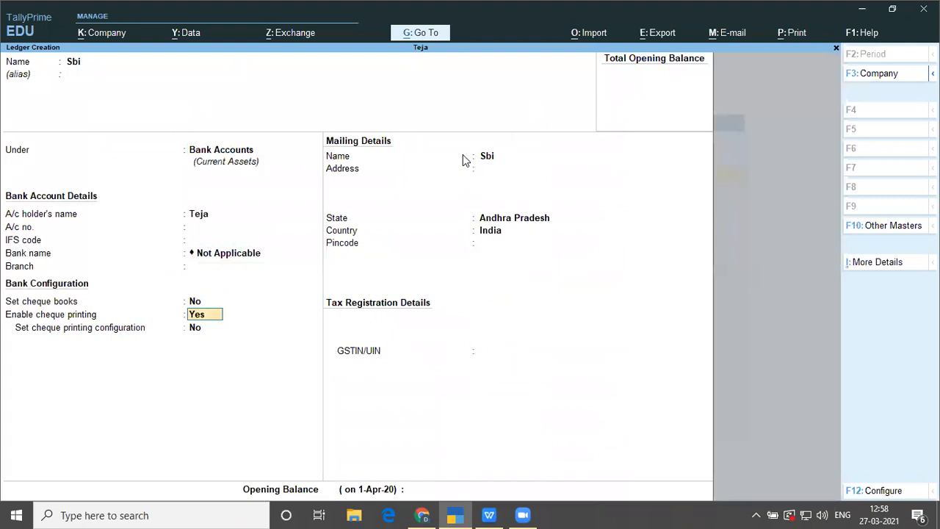
key("Return")
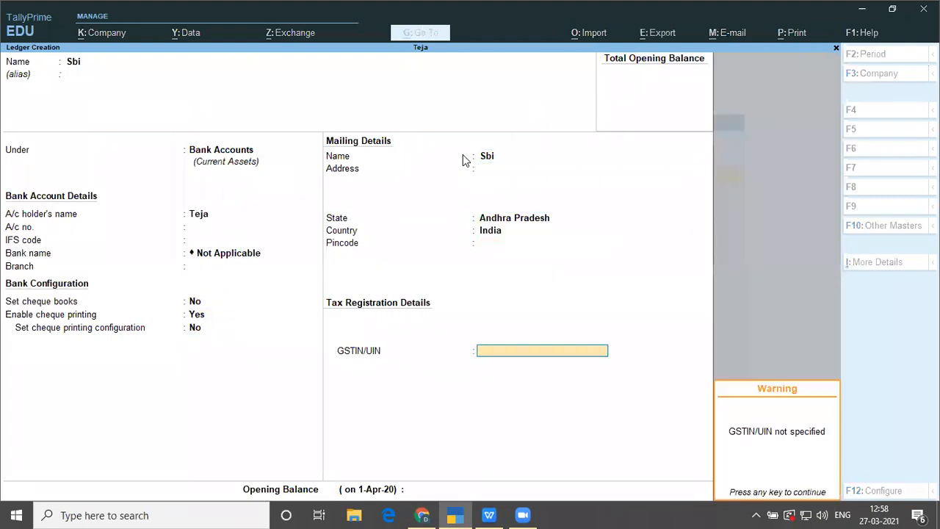
key("Return")
key("Return")
key("Return")
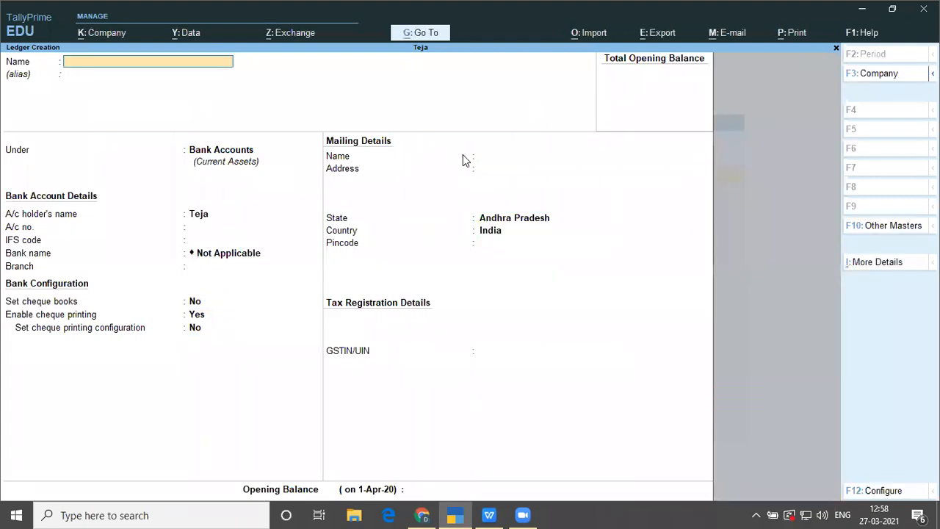
- Check the third transaction in TALLY MATERIAL.docx, return to TallyPrime, and name the next ledger Computer
key("alt+Tab")
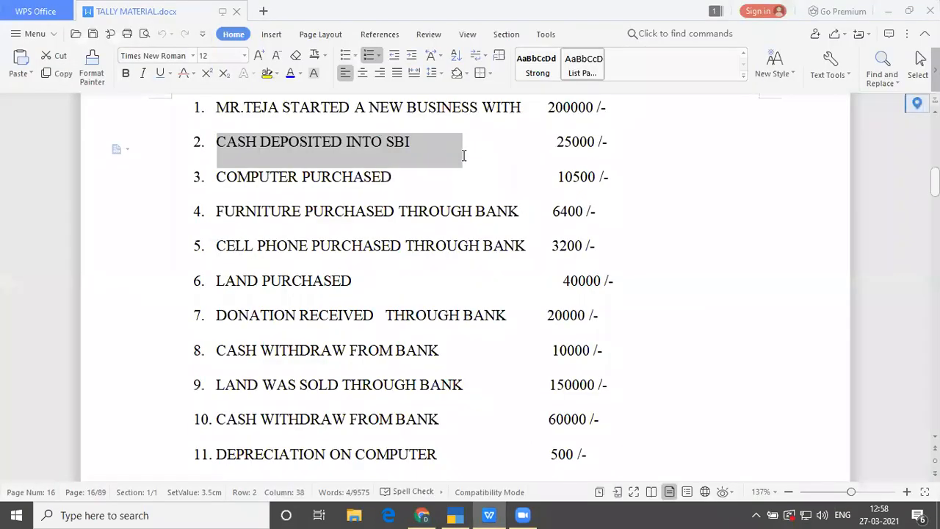
left_click_drag(220, 177, 385, 184)
key("ctrl+c")
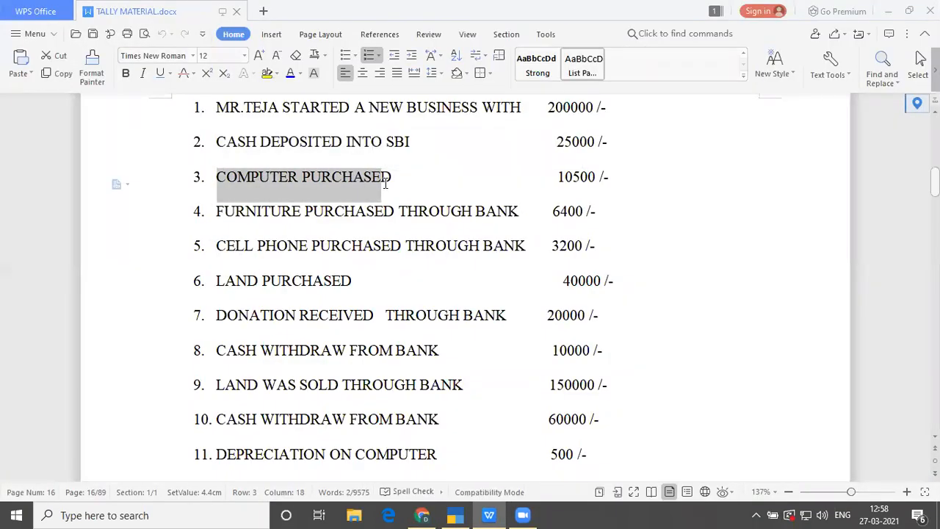
key("alt+Tab")
type("Computer")
key("Return")
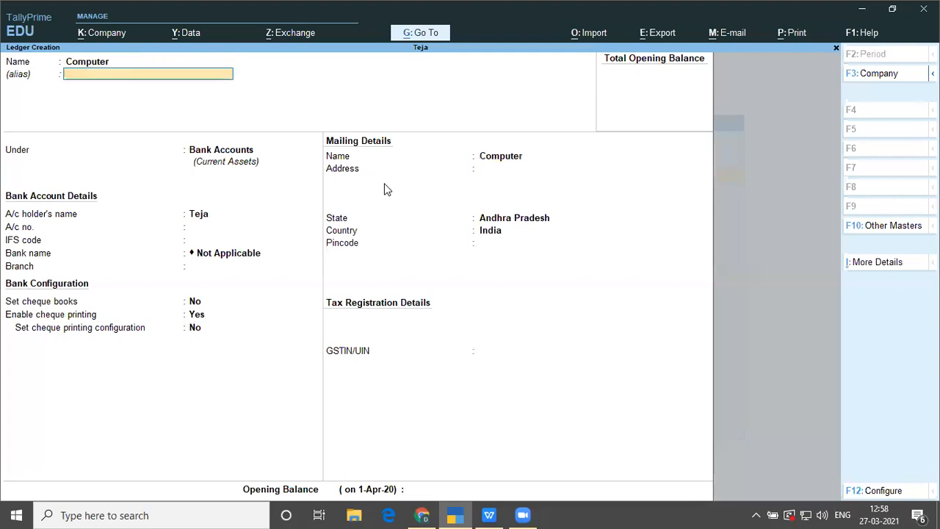
key("Return")
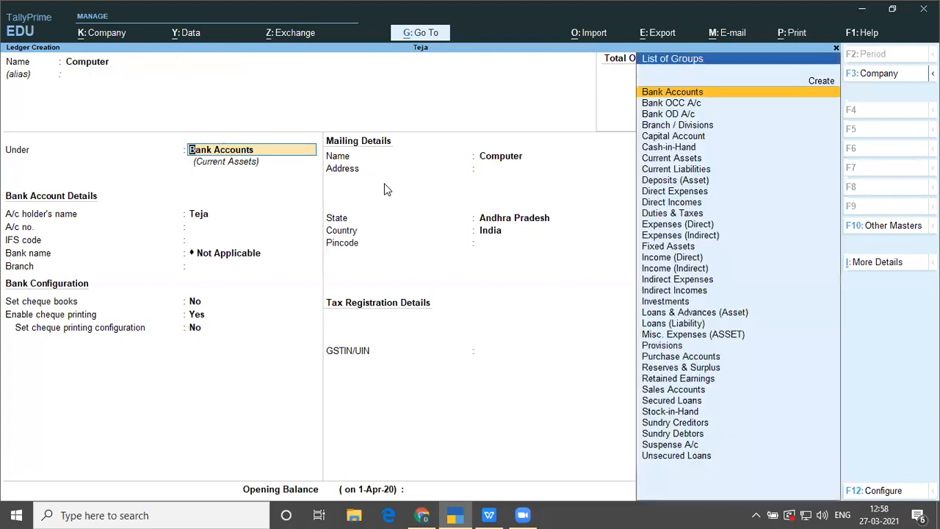
- Place the Computer ledger under Fixed Assets and save it with the remaining default details
type("F")
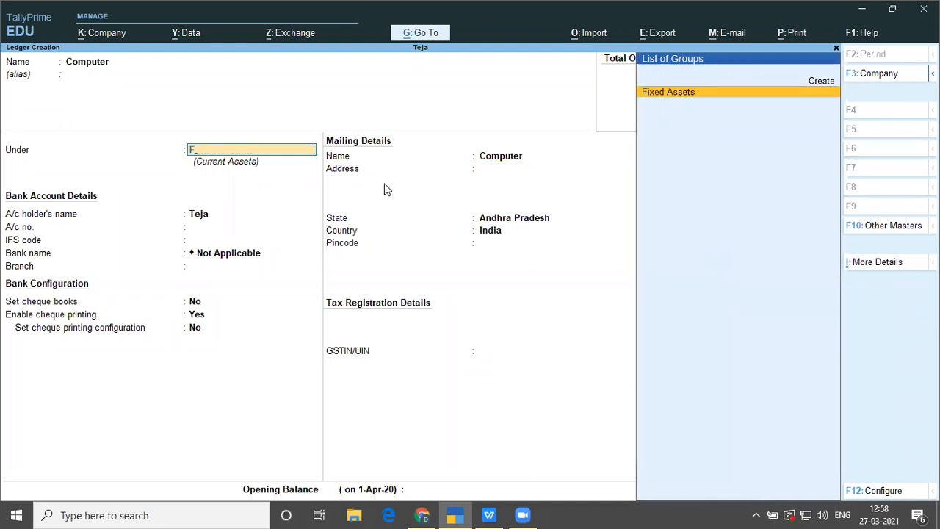
key("Return")
key("Return")
key("Return")
key("Return")
key("Return")
key("Return")
key("Return")
key("Return")
key("Return")
key("Return")
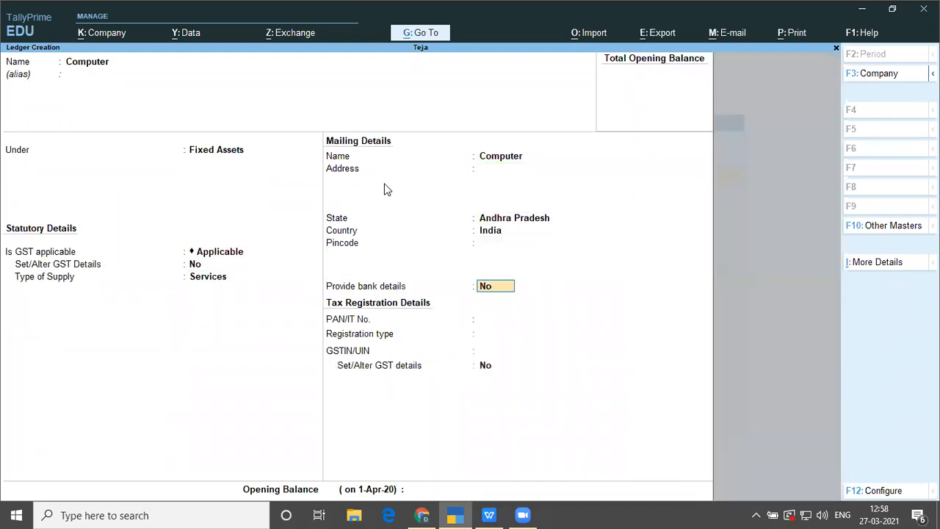
key("Return")
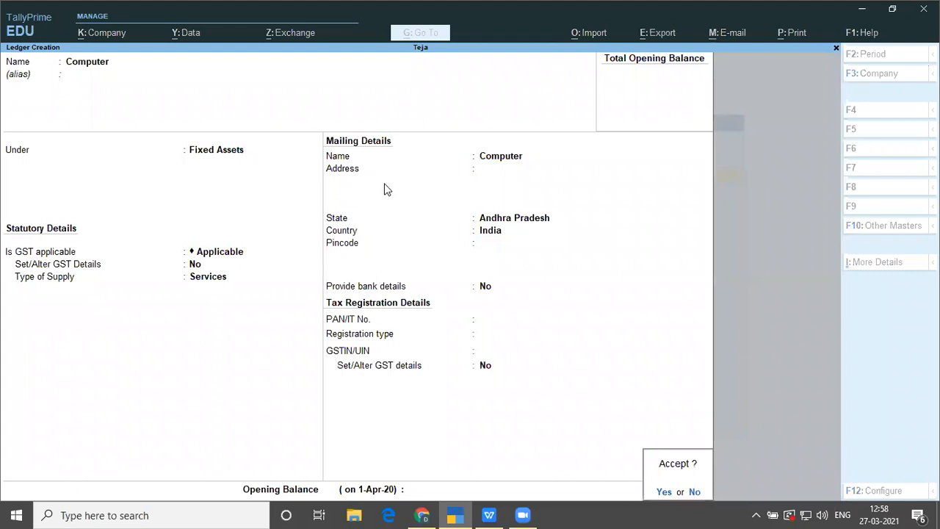
- Check the fourth transaction in TALLY MATERIAL.docx, return to TallyPrime, and name the next ledger Furniture
key("alt+Tab")
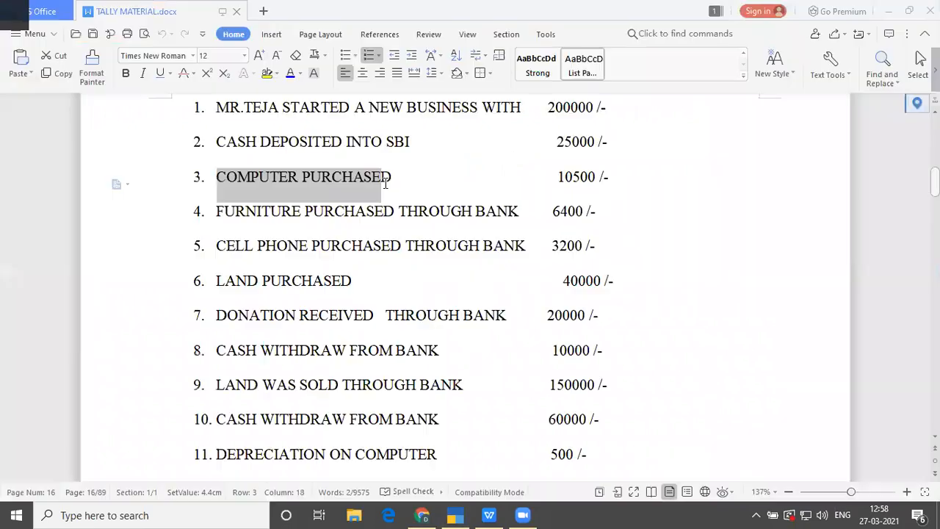
left_click_drag(210, 218, 521, 230)
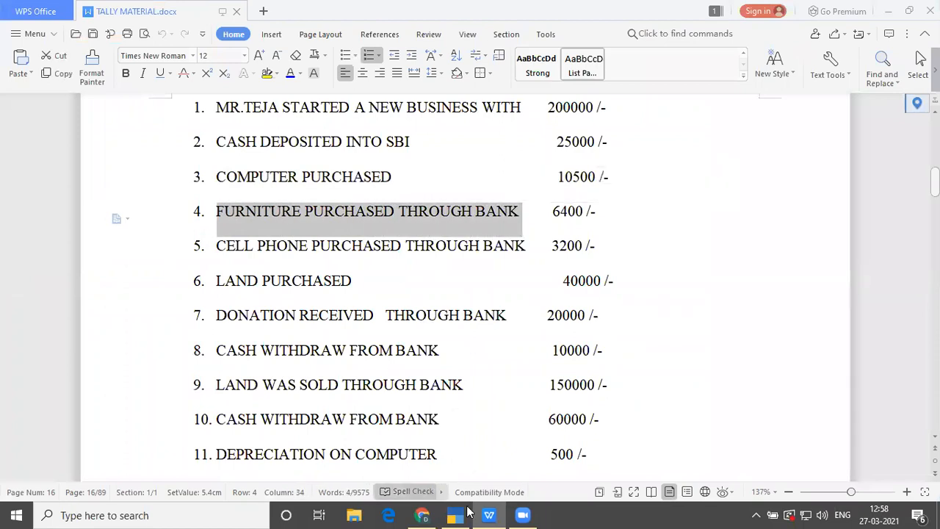
mouse_move(488, 514)
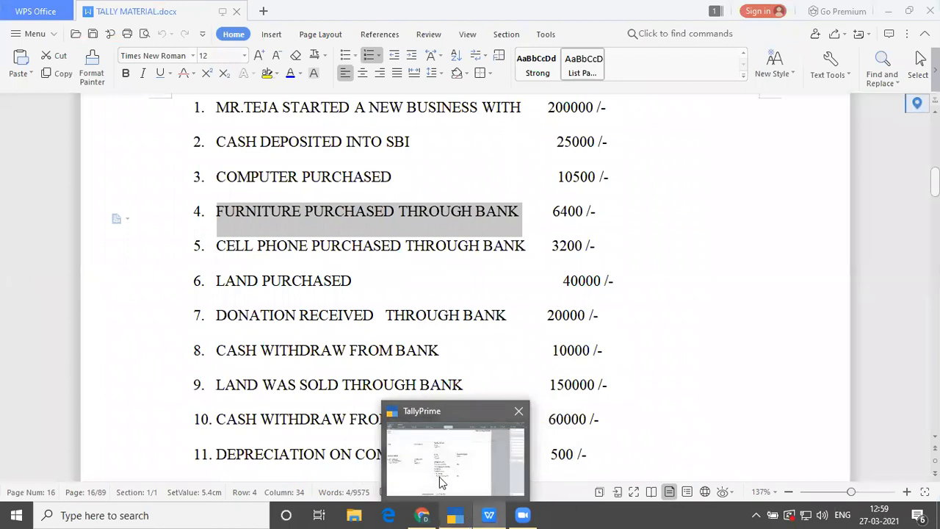
left_click(444, 470)
type("Furniture")
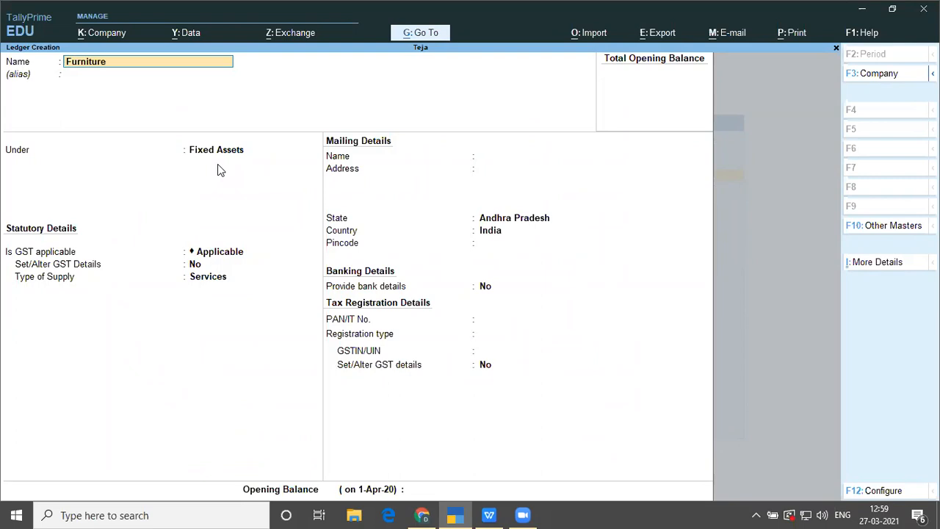
key("Return")
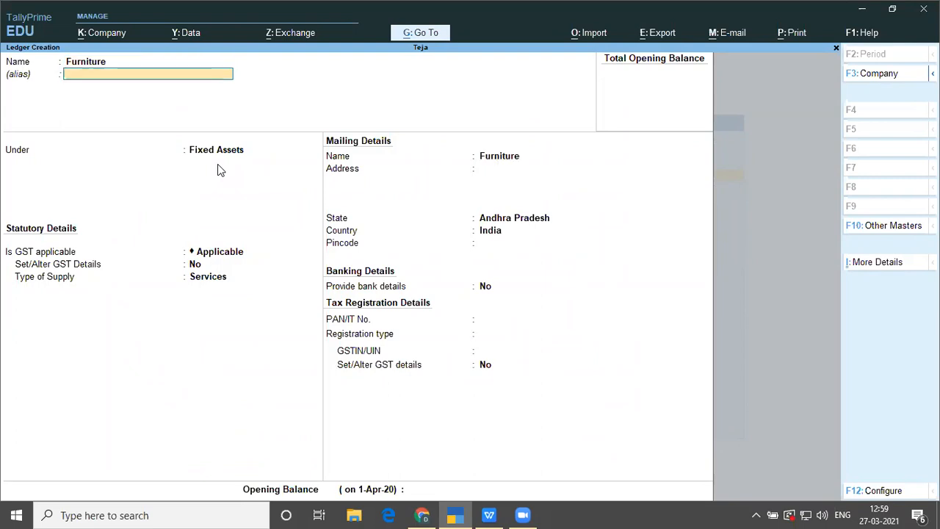
- Keep the Furniture ledger under Fixed Assets and save it with the remaining default details
key("Return")
key("Return")
key("Return")
key("Return")
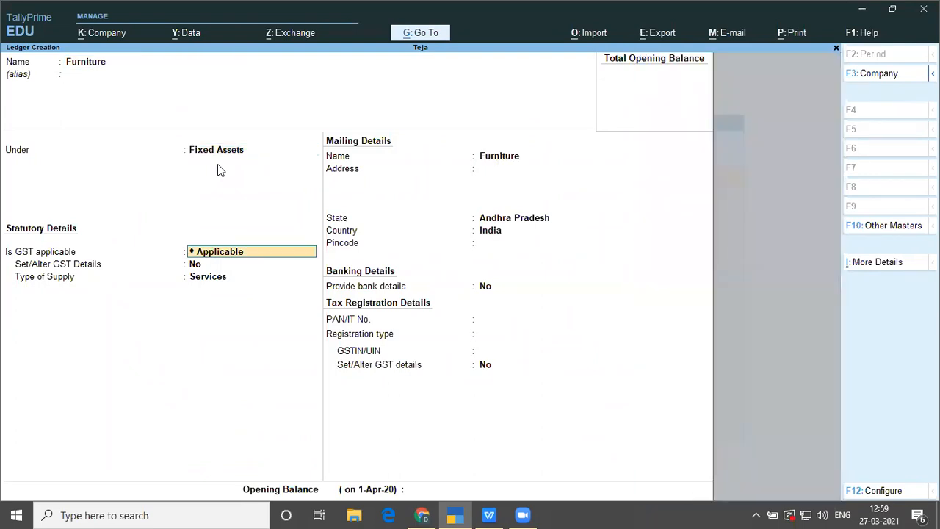
key("Return")
key("Return")
key("Return")
key("Return")
key("Return")
key("Return")
key("Return")
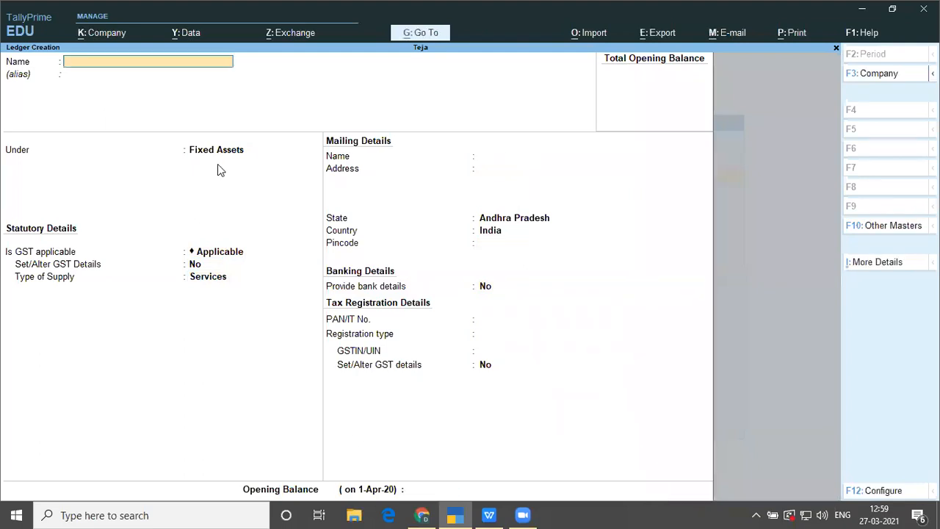
- Check the fifth transaction in TALLY MATERIAL.docx, return to TallyPrime, and name the next ledger Cellphone
key("alt+Tab")
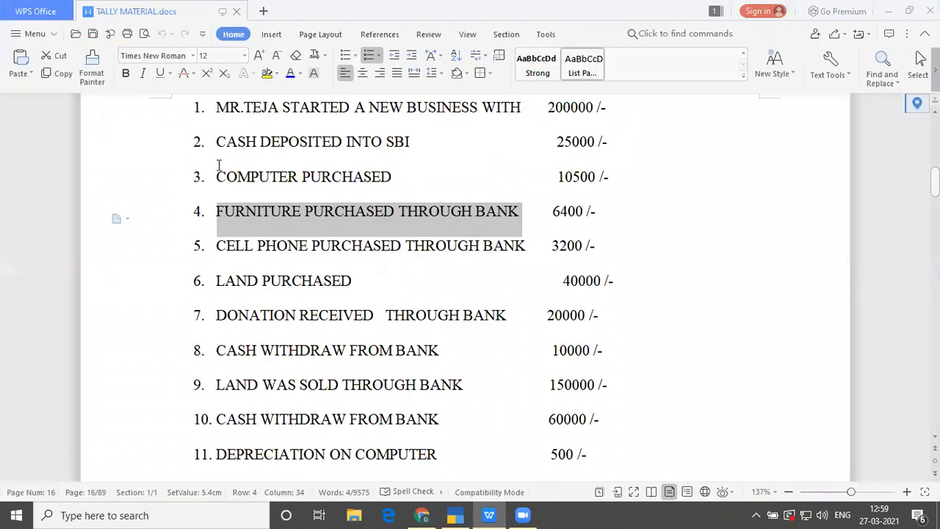
left_click_drag(212, 244, 537, 264)
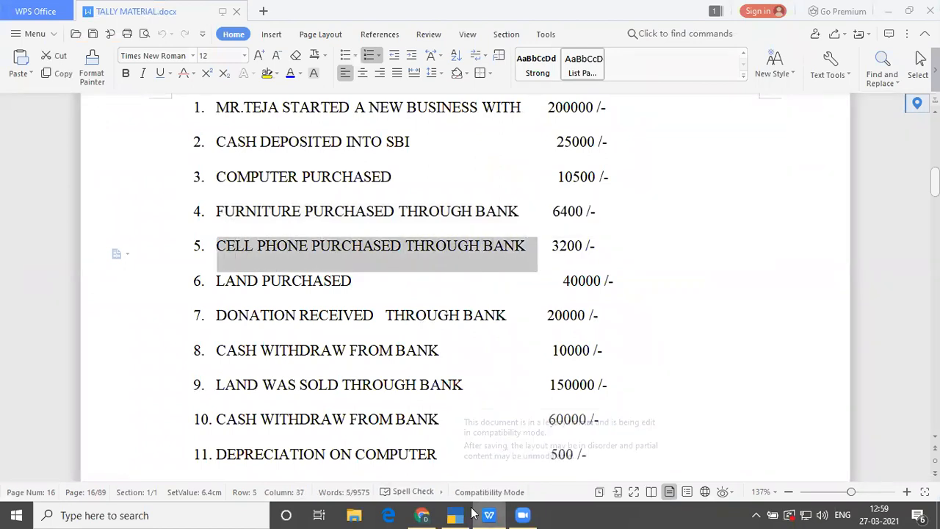
left_click(444, 470)
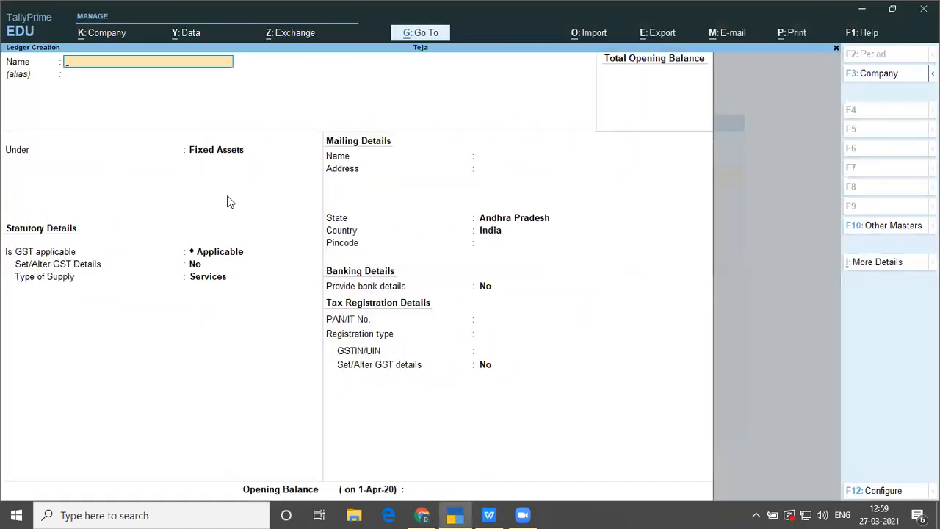
type("Cell P")
key("BackSpace")
type("phone")
key("Return")
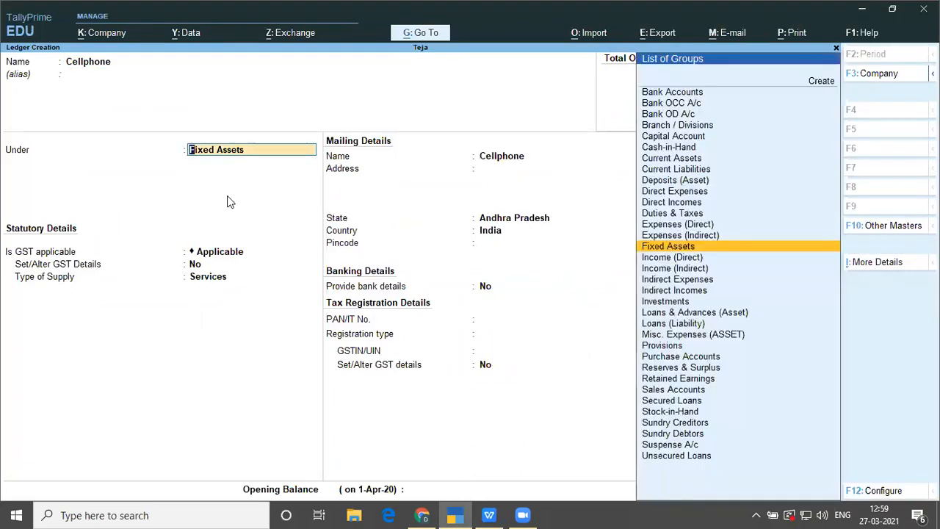
- Keep the Cellphone ledger under Fixed Assets and save it with the remaining default details
key("Return")
key("Return")
key("Return")
key("Return")
key("Return")
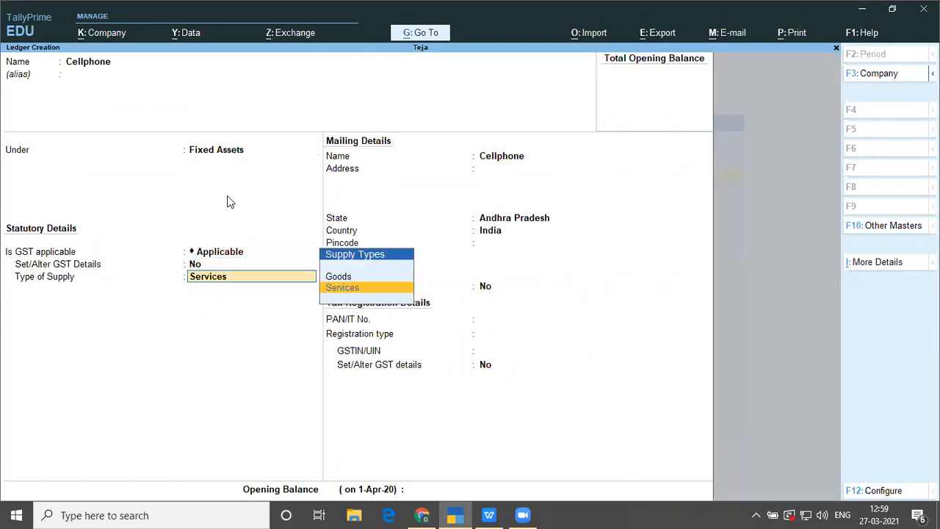
key("Return")
key("Return")
key("Return")
key("Return")
key("Return")
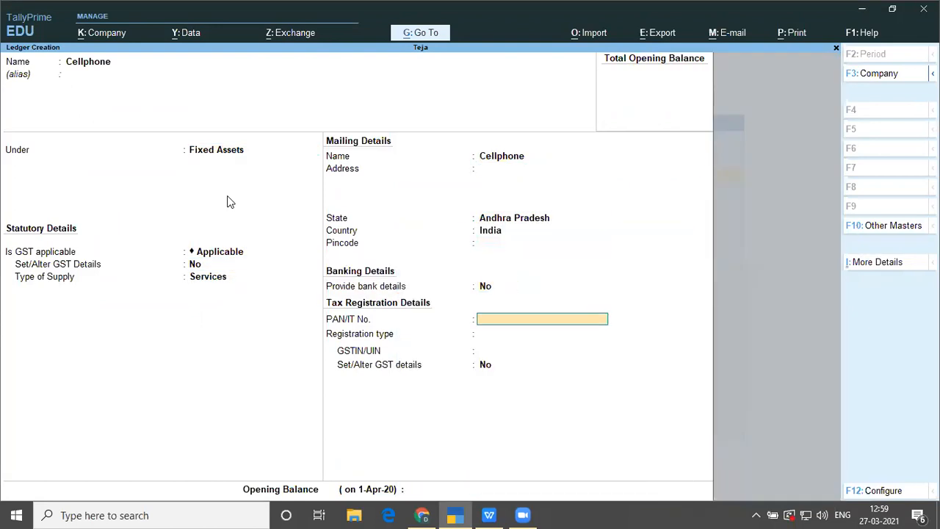
key("Return")
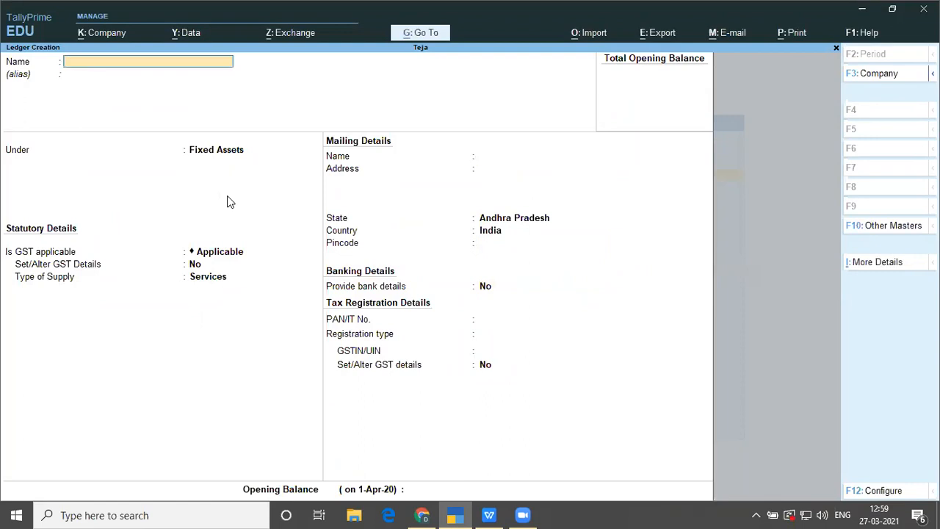
- Check the sixth transaction in TALLY MATERIAL.docx, return to TallyPrime, and name the next ledger Land
key("alt+Tab")
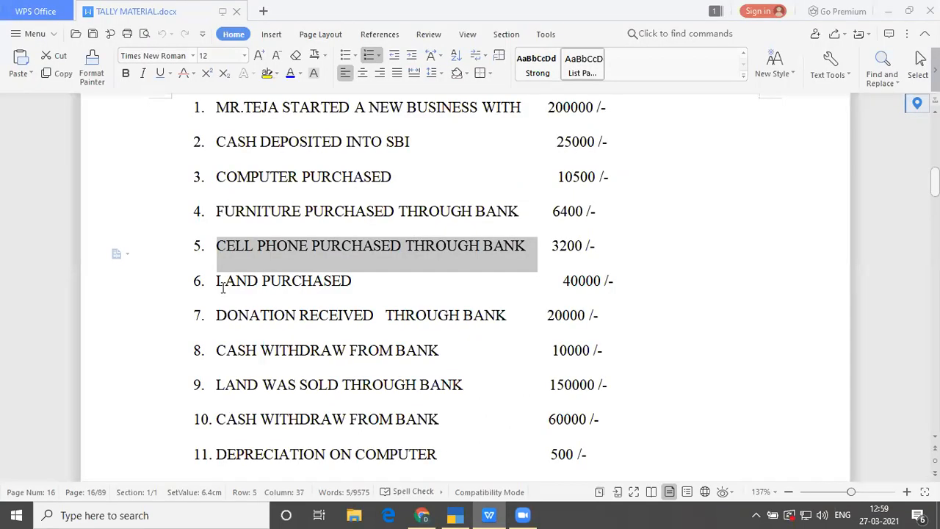
left_click_drag(212, 282, 355, 279)
key("ctrl+c")
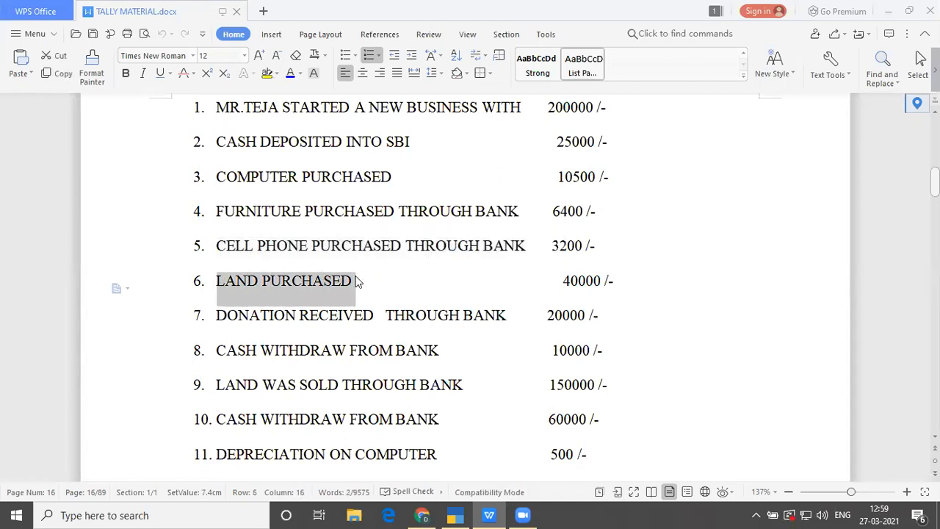
key("alt+Tab")
type("Land")
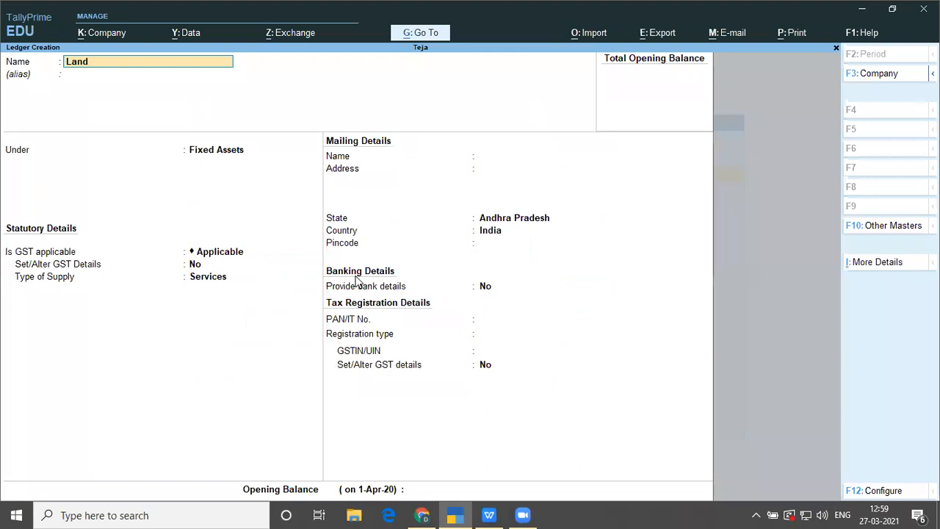
key("Return")
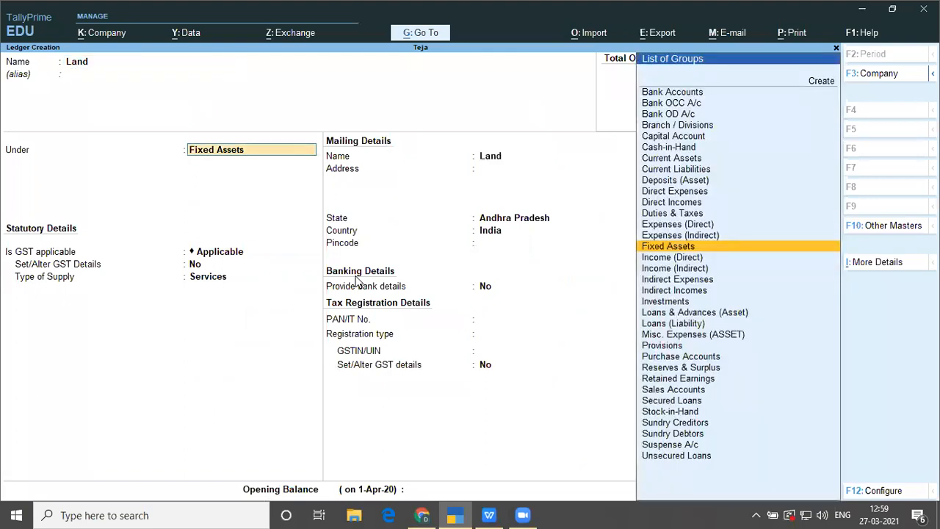
- Keep the Land ledger under Fixed Assets and save it with the remaining default details
key("Return")
key("Return")
key("Return")
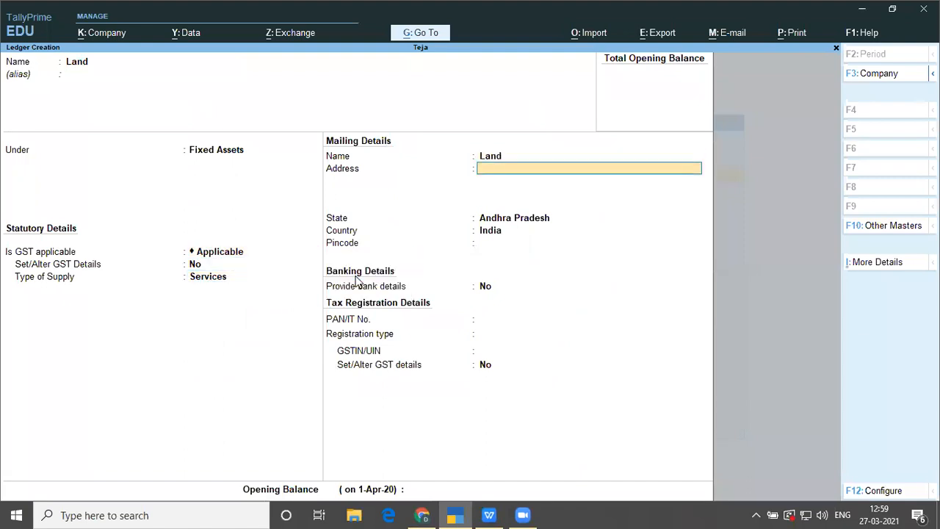
key("Return")
key("Return")
key("Return")
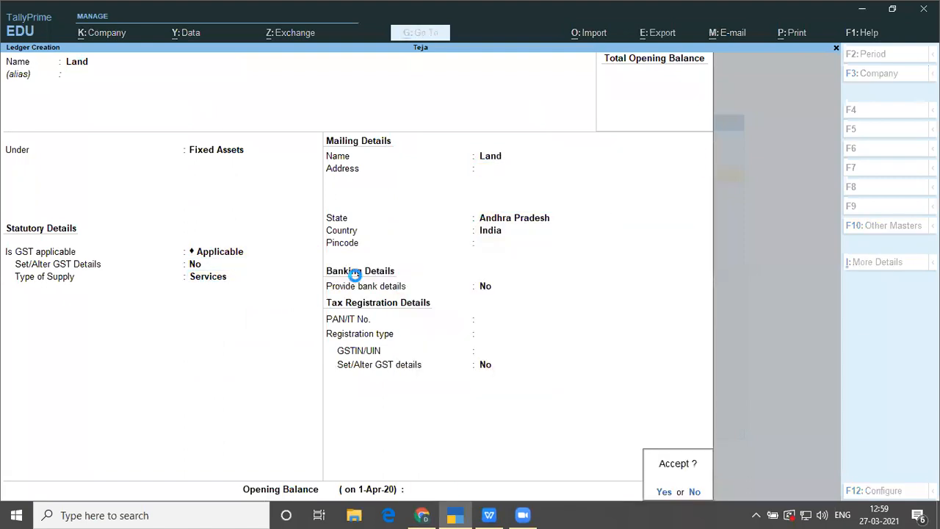
key("Return")
- Check the seventh transaction in TALLY MATERIAL.docx, return to TallyPrime, and name the next ledger Donation Received
key("alt+Tab")
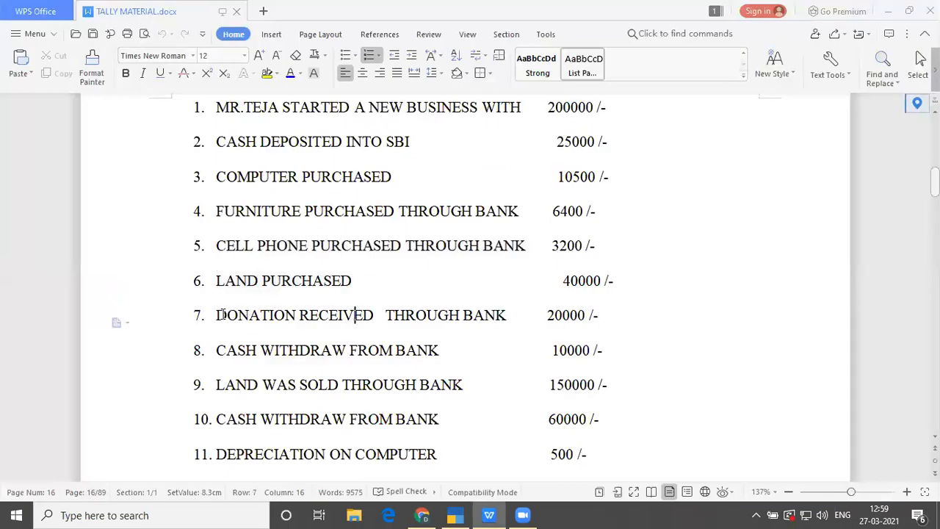
left_click_drag(212, 314, 524, 330)
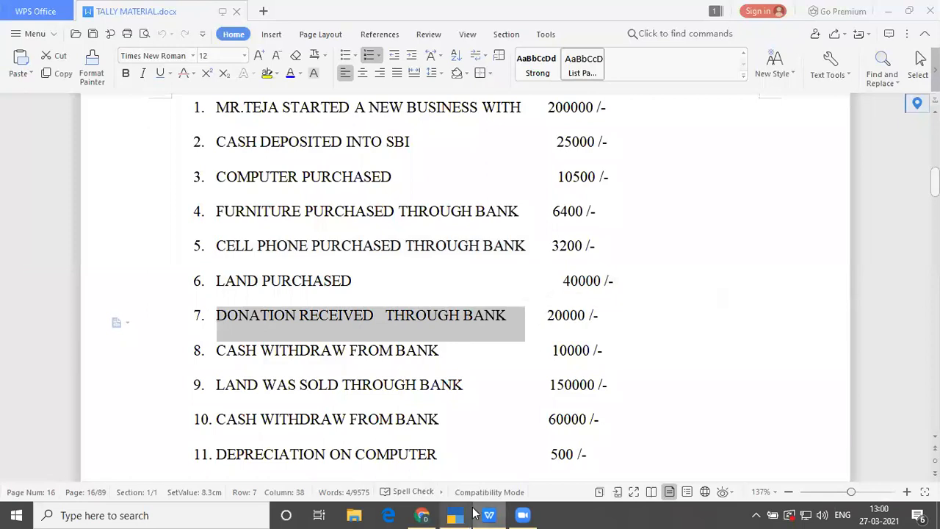
mouse_move(448, 514)
left_click(438, 480)
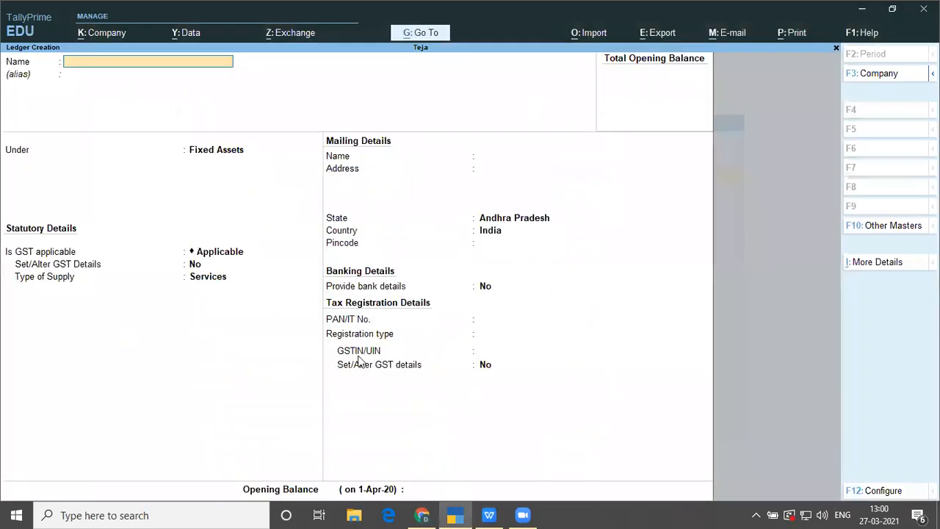
type("Donation Received")
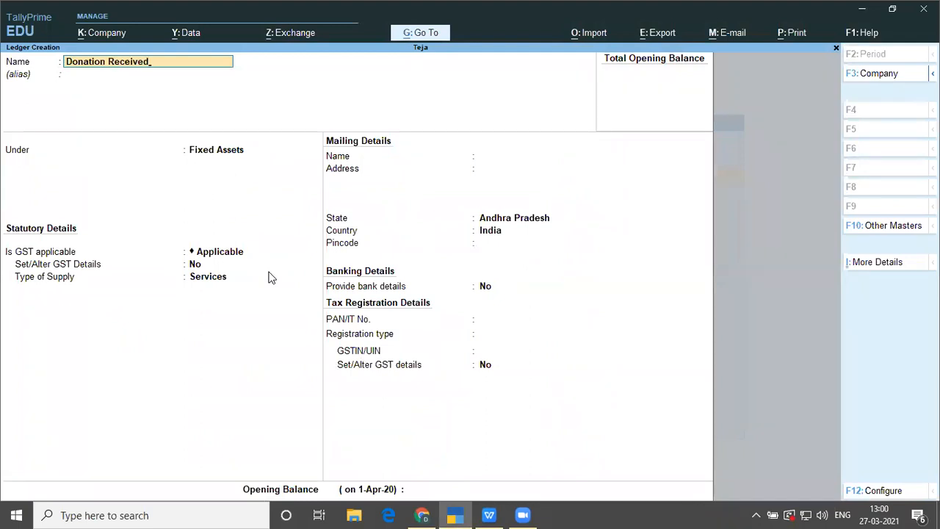
key("Return")
- Place the Donation Received ledger under Indirect Incomes and save it with the remaining default details
key("Return")
type("In")
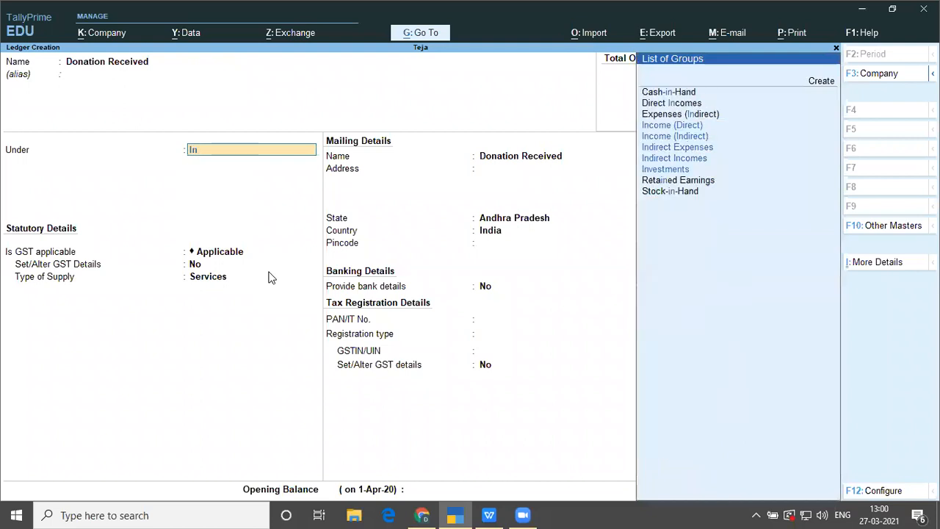
key("Down")
key("Down")
key("Down")
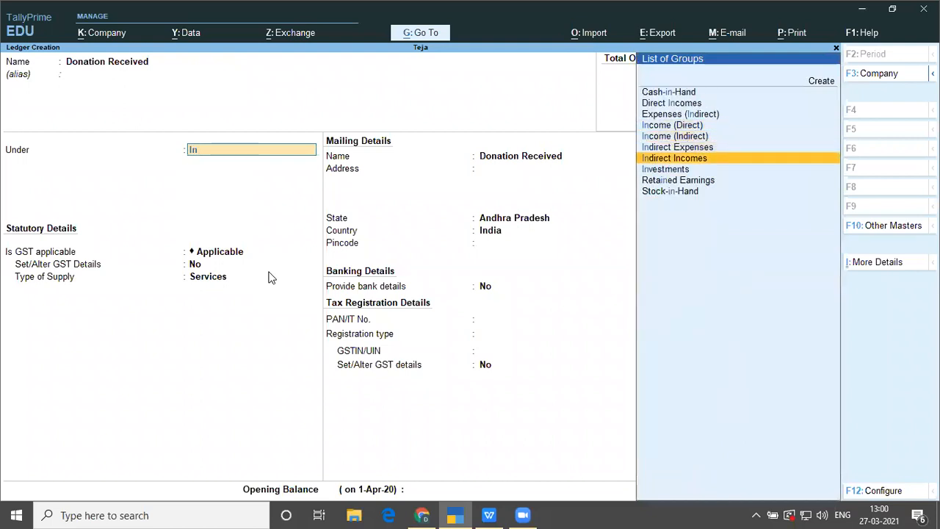
key("Return")
key("Return")
key("Return")
key("Return")
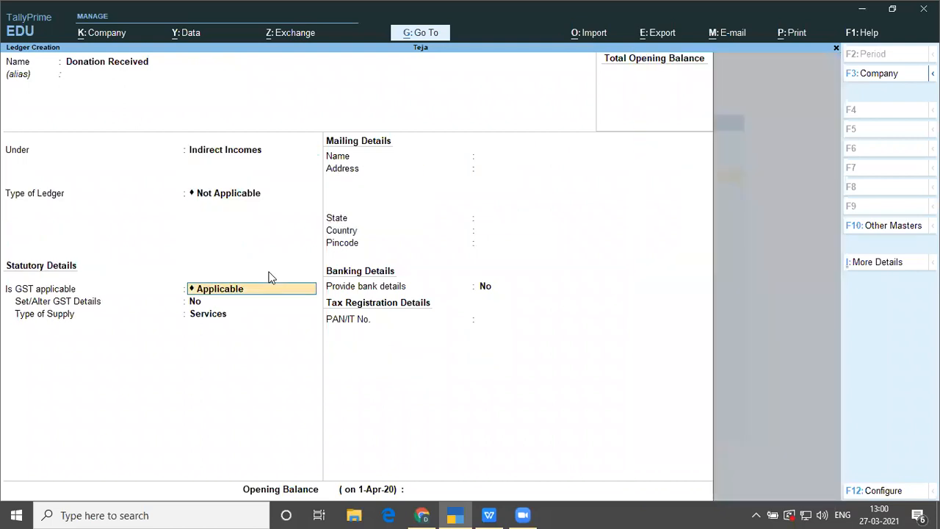
key("Return")
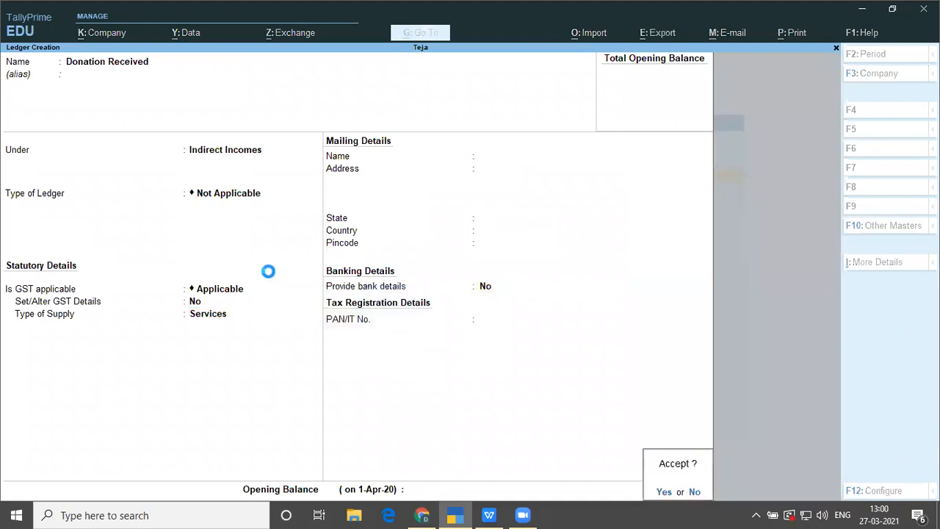
key("Return")
- Check the eighth transaction in TALLY MATERIAL.docx and return to the blank ledger form in TallyPrime
key("alt+Tab")
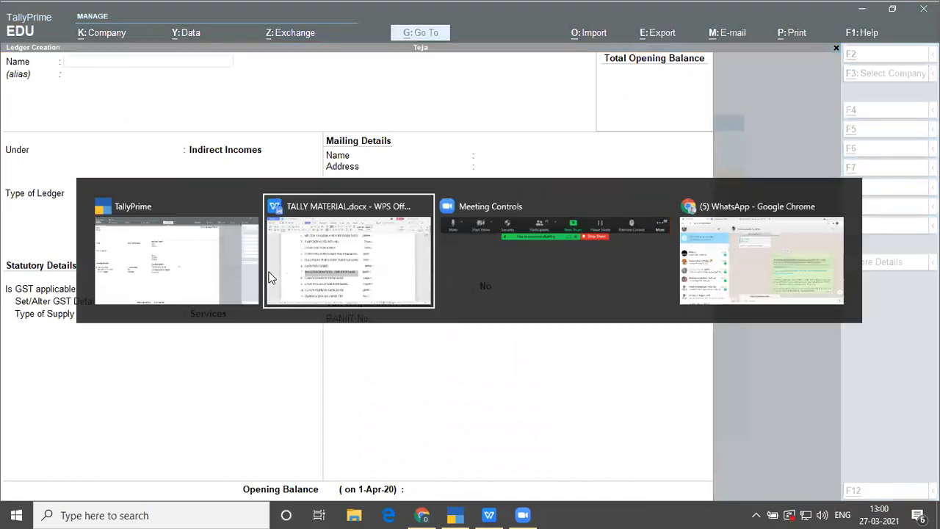
key("Down")
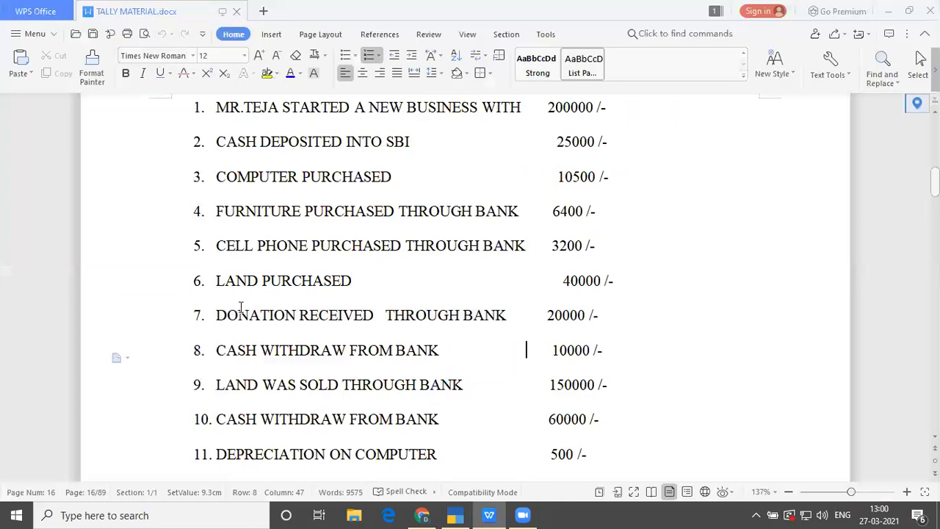
left_click_drag(214, 351, 451, 366)
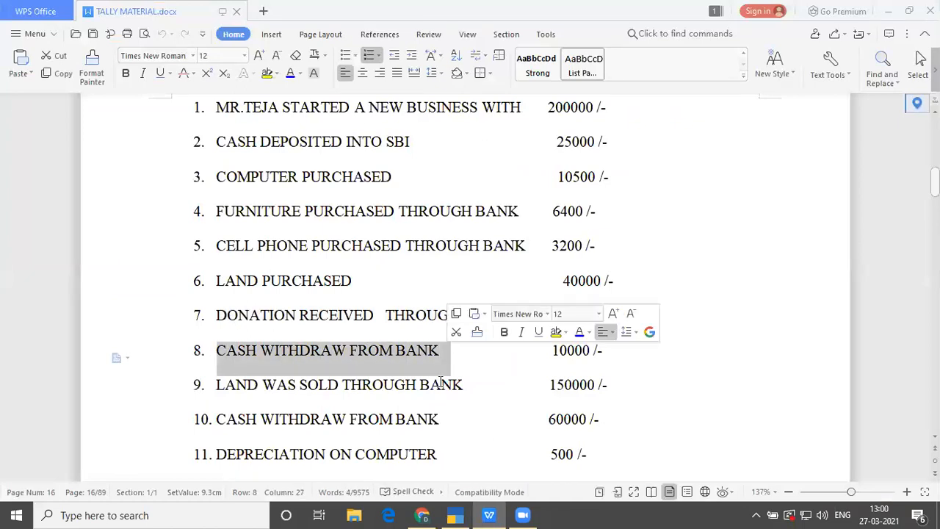
mouse_move(451, 513)
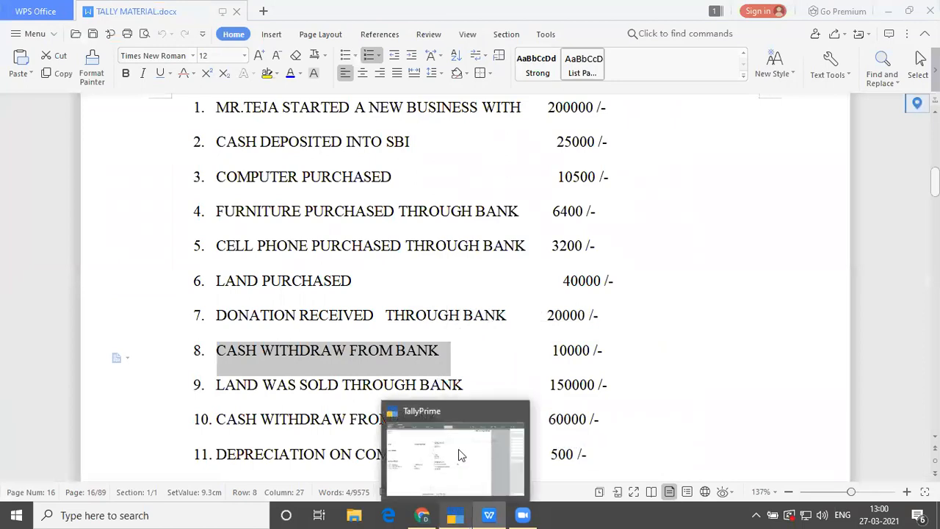
left_click(458, 418)
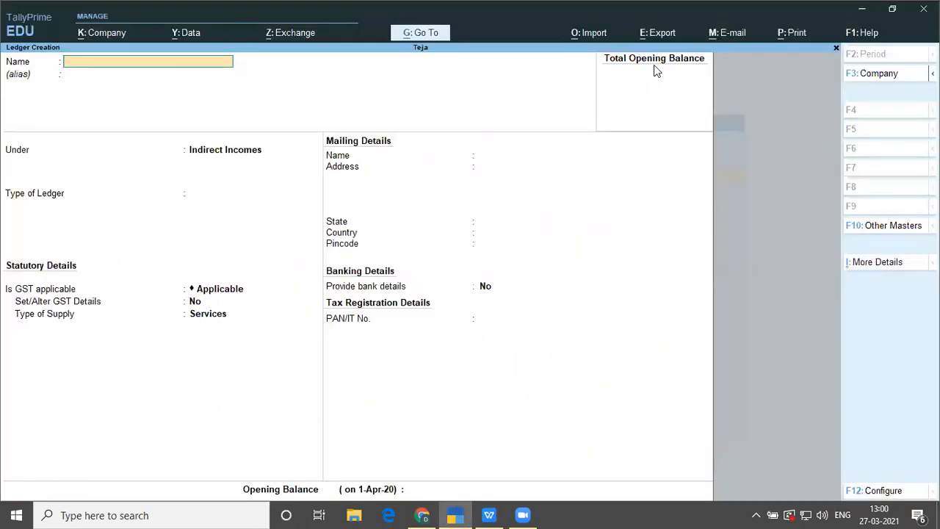
key("Escape")
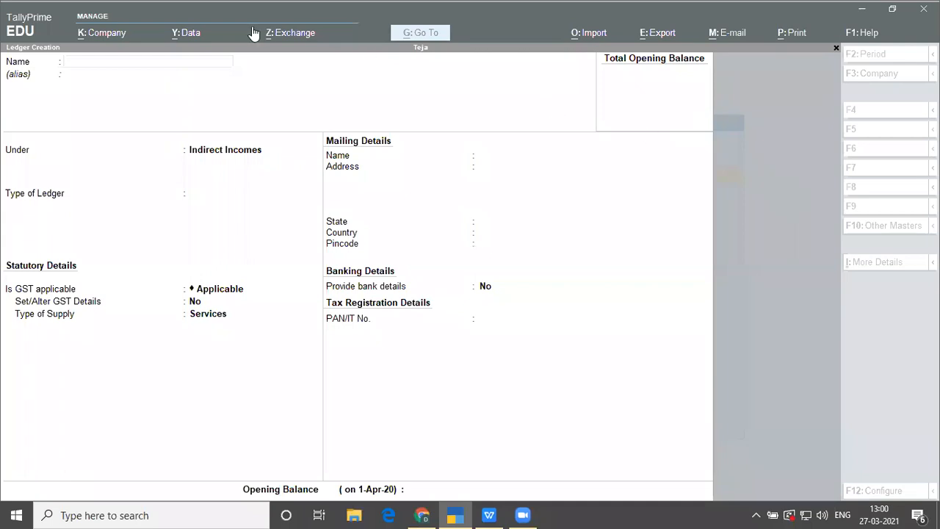
left_click(169, 88)
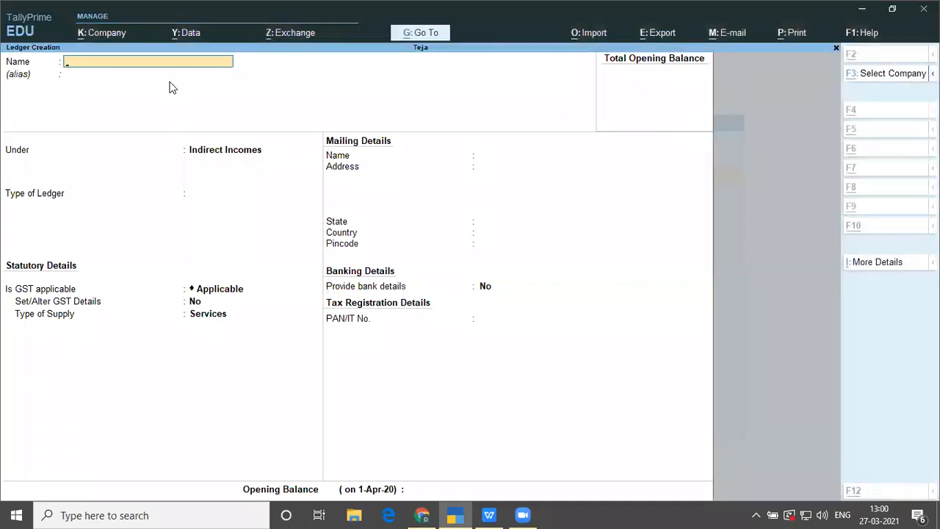
- Switch to TALLY MATERIAL.docx and check the ninth to eleventh transactions for ledgers still needed
key("alt+Tab")
key("Tab")
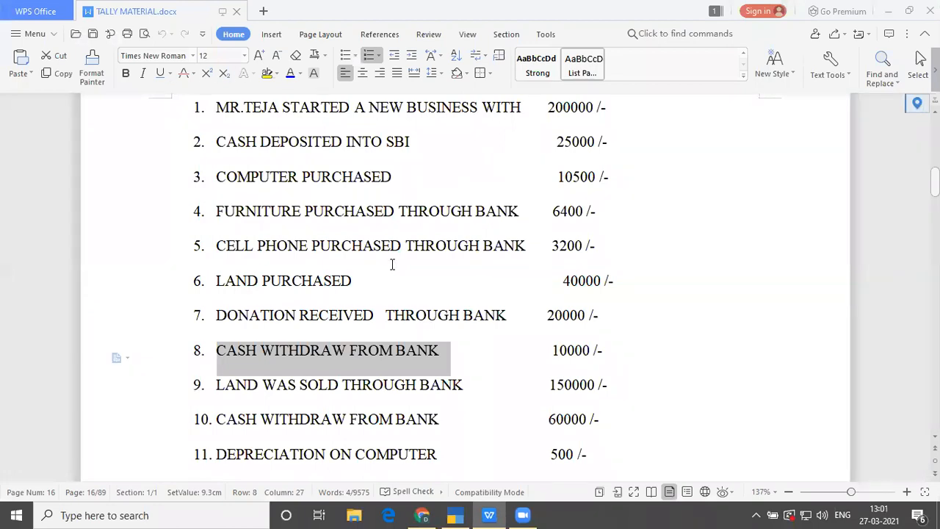
left_click(461, 386)
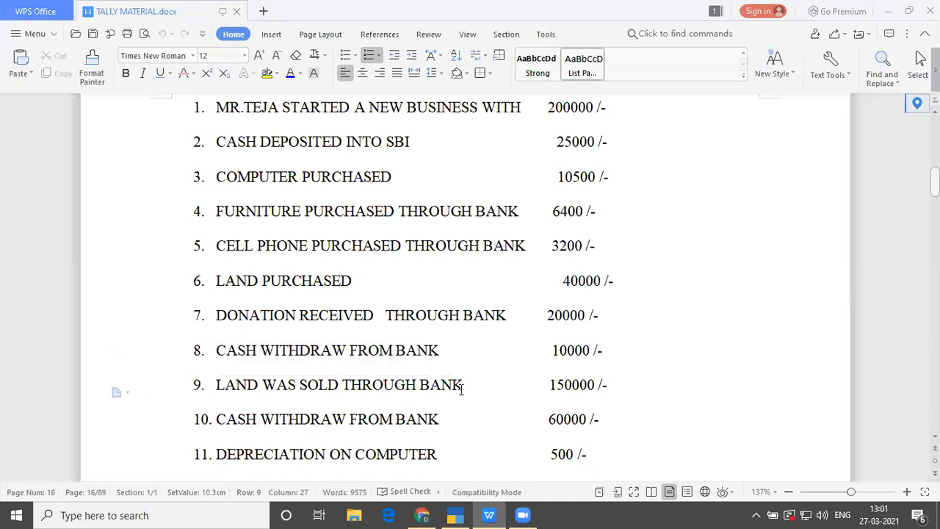
left_click_drag(215, 385, 473, 401)
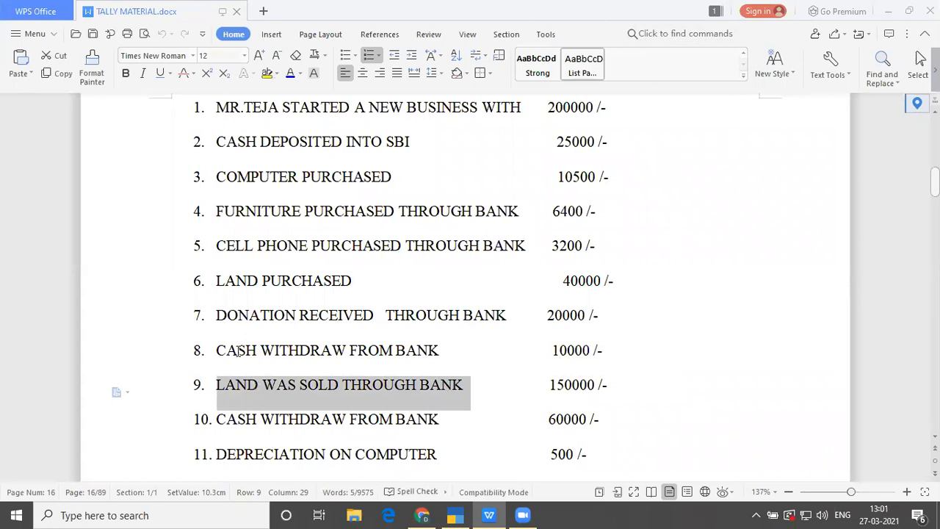
left_click_drag(215, 420, 440, 428)
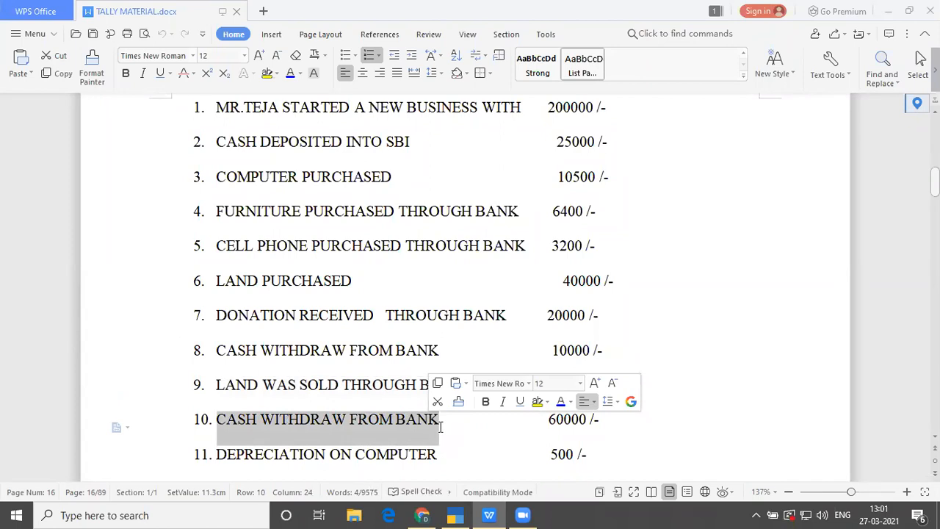
left_click(218, 454)
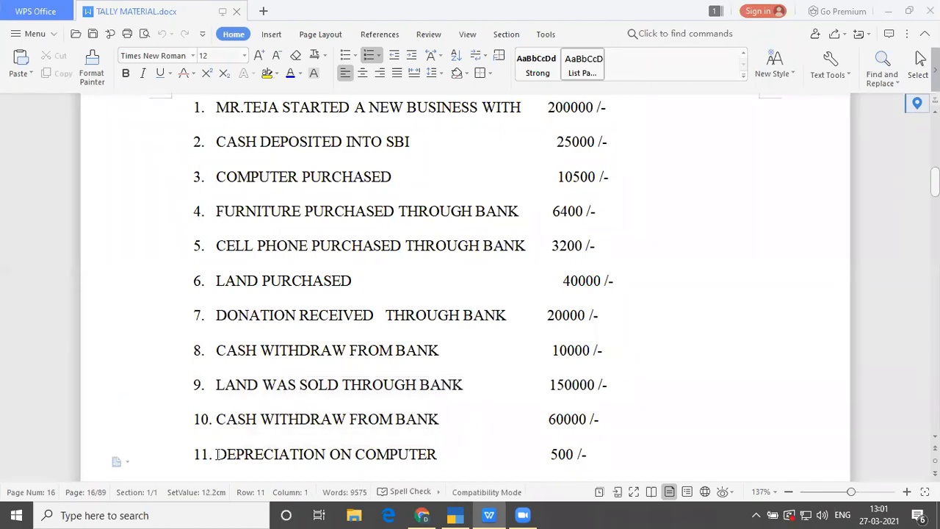
left_click_drag(218, 454, 443, 458)
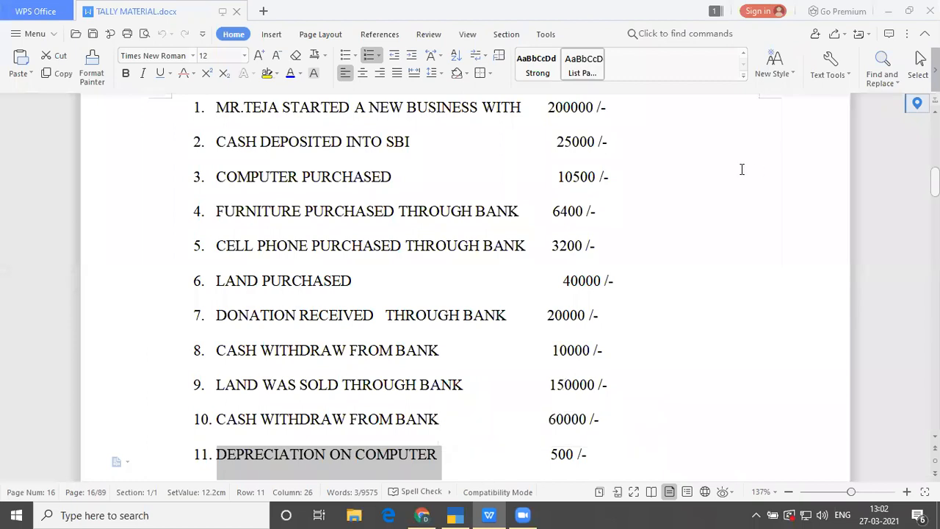
left_click(456, 455)
- Return to the blank ledger form in TallyPrime and name the ledger Deprecation, leaving the alias empty
key("alt+Tab")
key("alt+Tab")
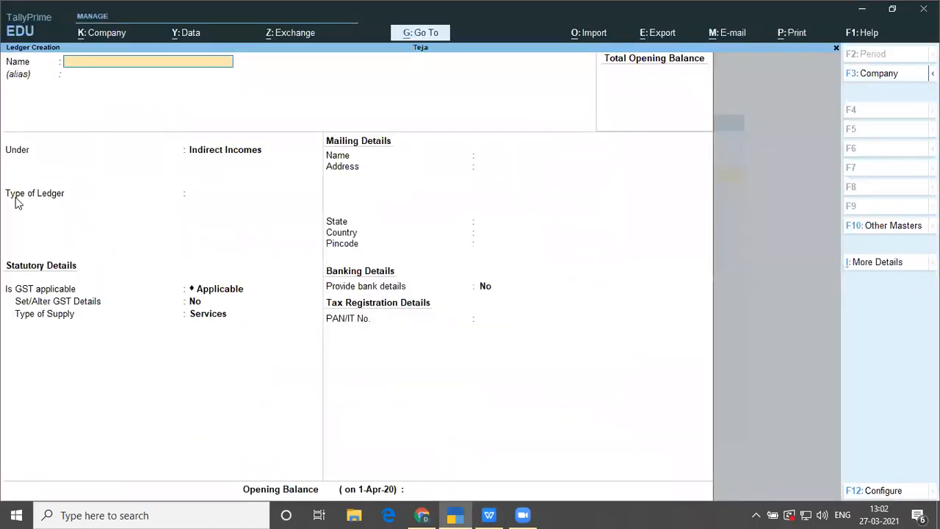
type("Deprecation")
key("Return")
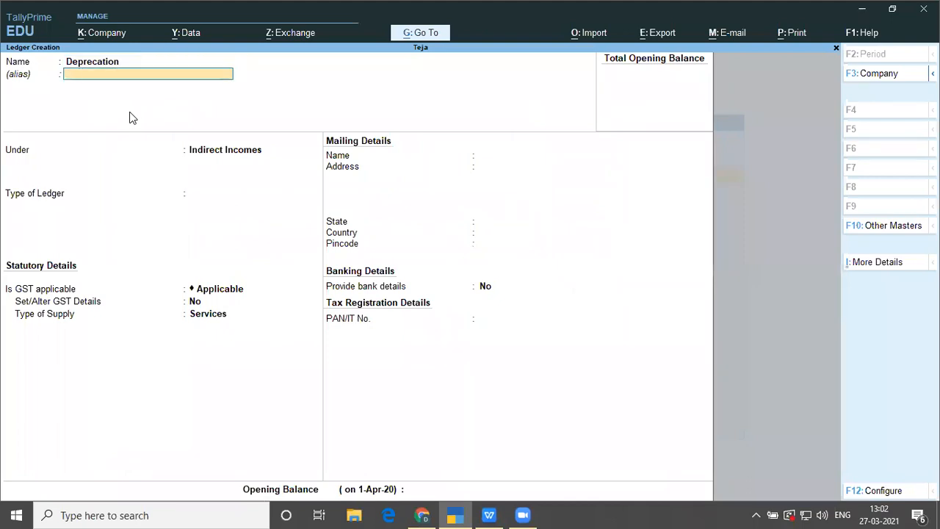
key("Return")
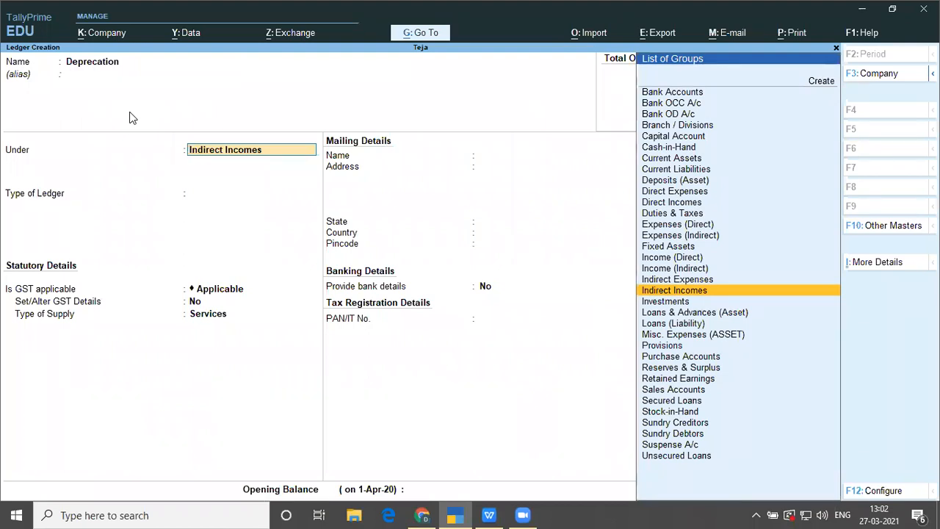
- Place the Deprecation ledger under Indirect Expenses and save it with the remaining default details
type("In")
key("Down")
key("Down")
key("Down")
key("Down")
key("Down")
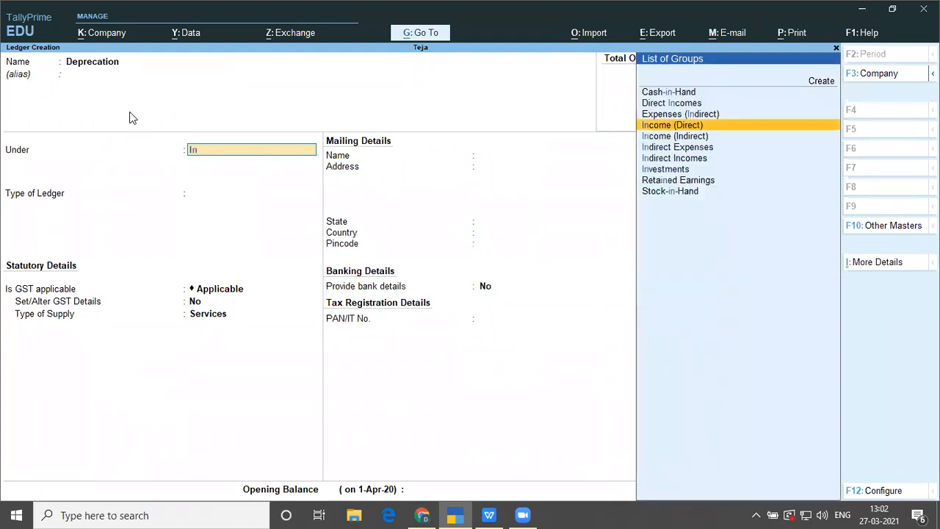
key("Return")
key("Return")
key("Return")
key("Return")
key("Return")
key("Return")
key("Return")
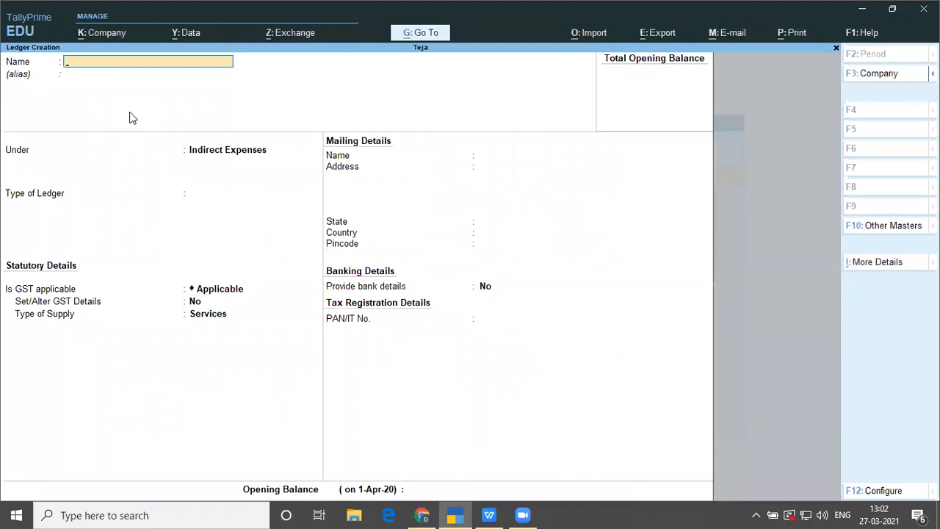
- Switch to TALLY MATERIAL.docx and check the twelfth and thirteenth transactions, the depreciation on furniture and cell phone
key("alt+Tab")
key("Down")
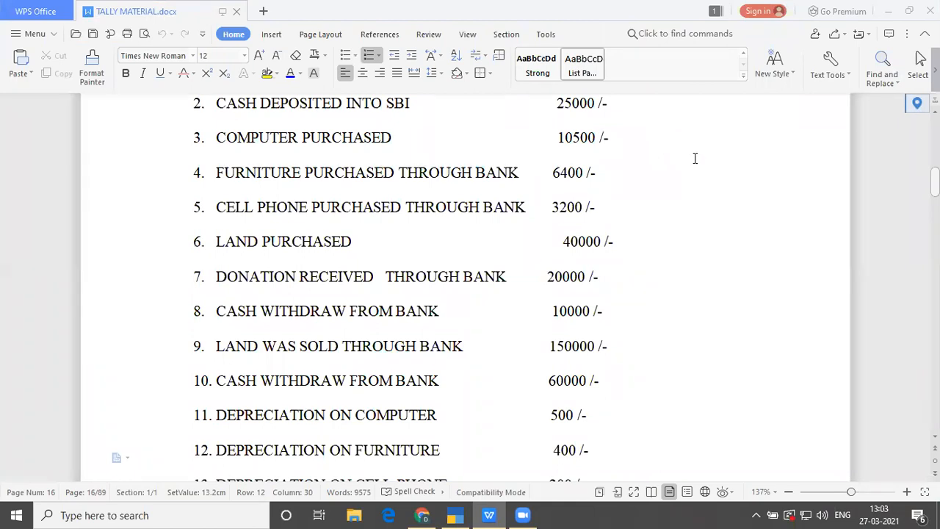
left_click(442, 459)
key("Down")
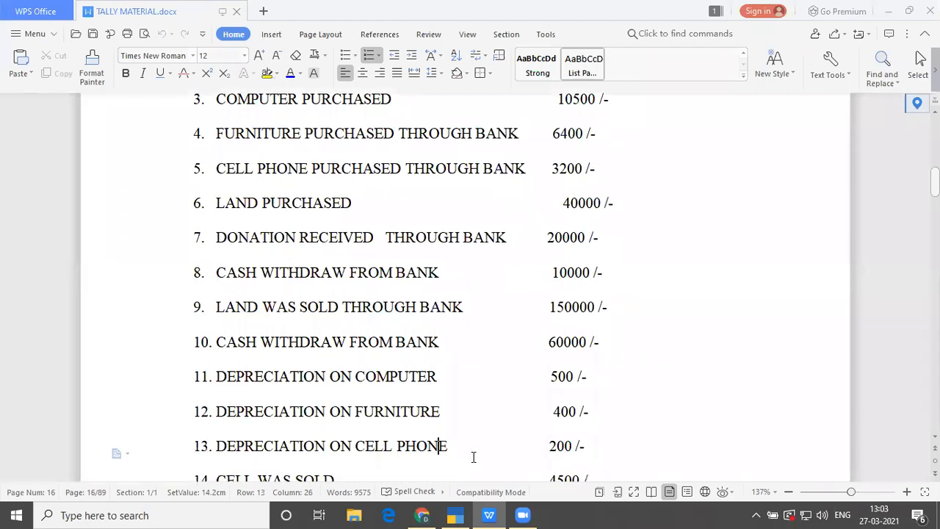
left_click(213, 444)
left_click_drag(242, 456, 195, 456)
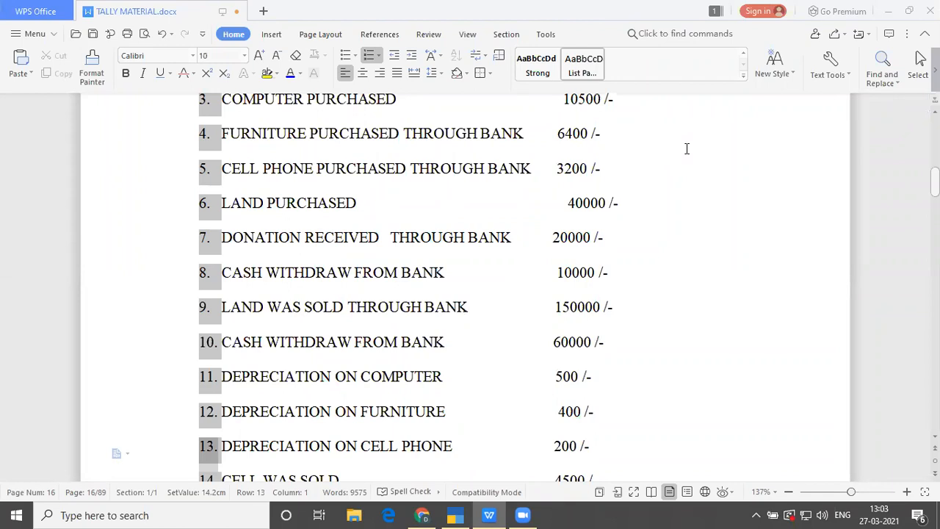
left_click(674, 138)
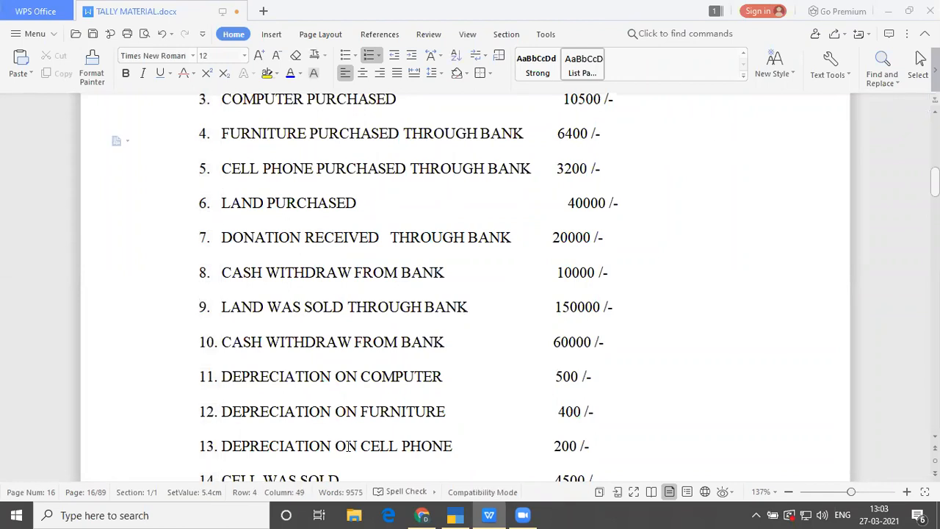
- Check the fourteenth and fifteenth transactions, the cell and computer sales, down to the end of the list
left_click(357, 470)
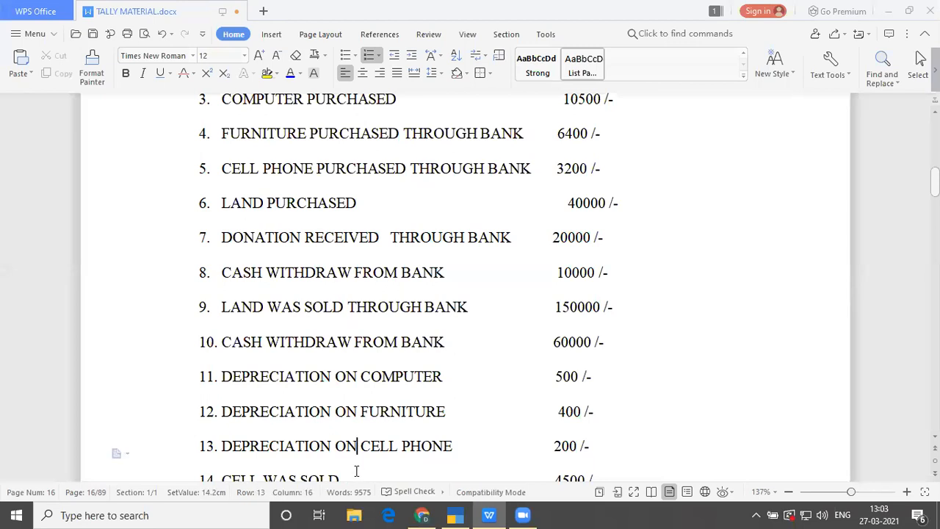
left_click(221, 472)
key("Down")
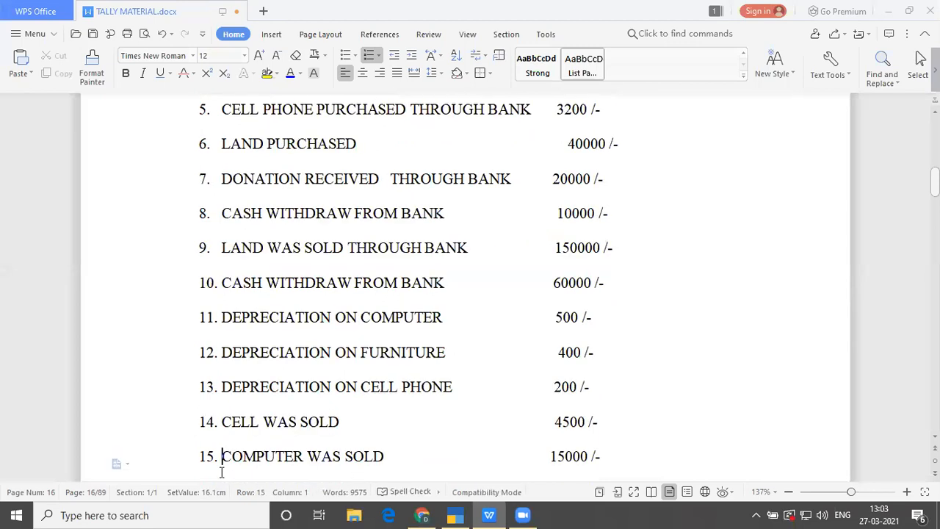
left_click_drag(221, 421, 356, 419)
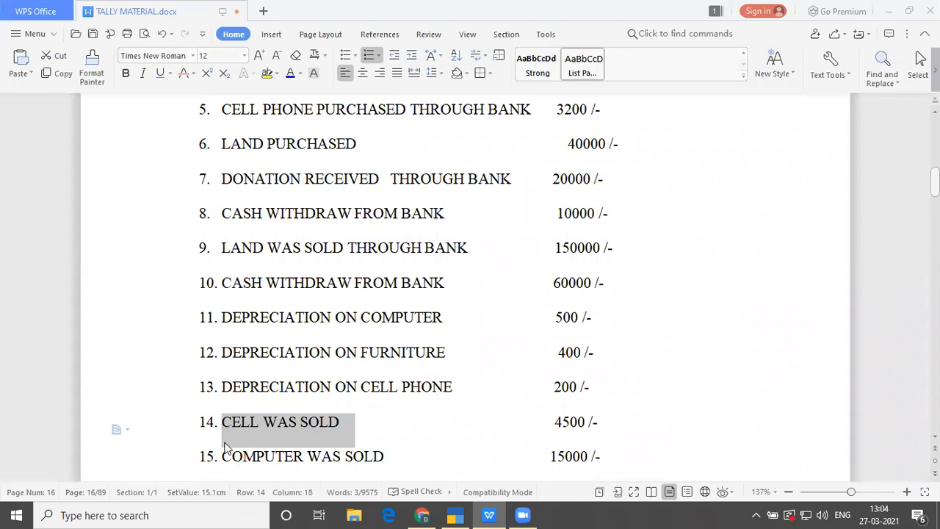
left_click_drag(221, 456, 392, 461)
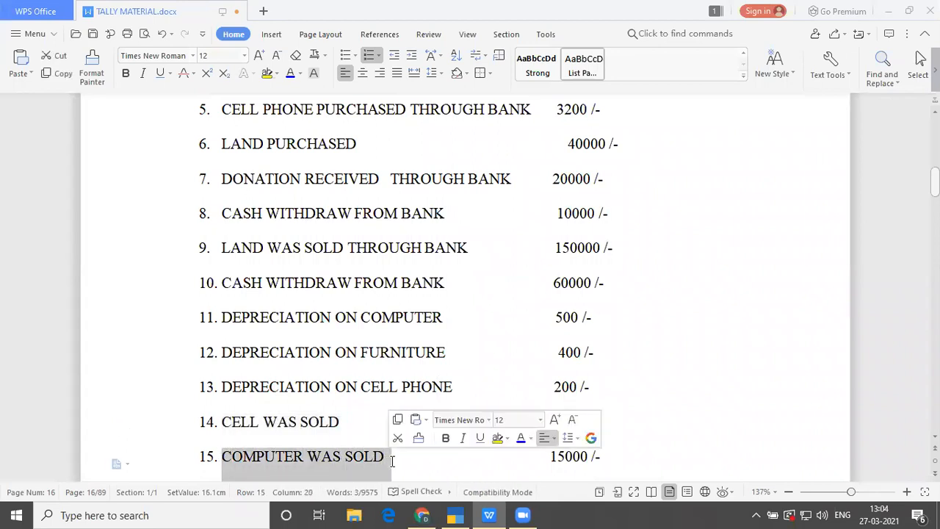
left_click(457, 389)
key("Down")
key("Down")
key("Down")
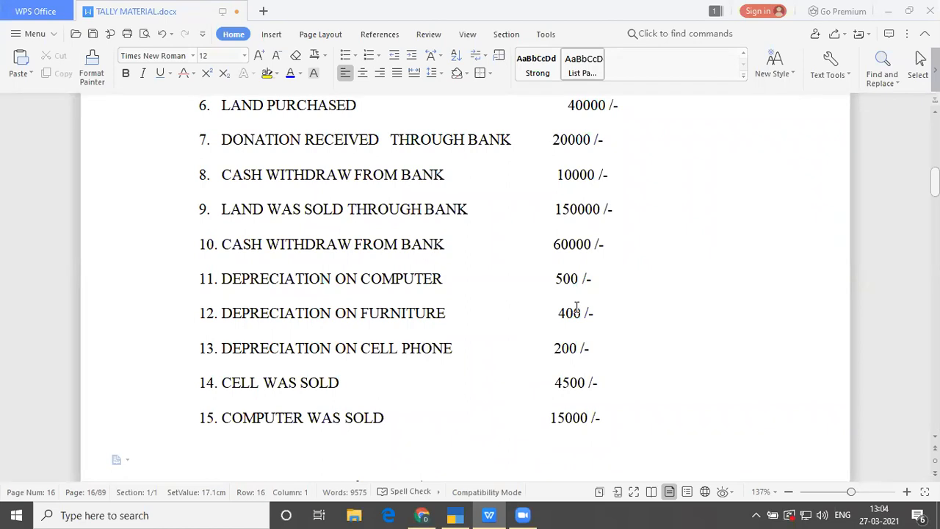
- Look back through the transaction list from the last entries up to the first transaction
left_click(436, 382)
key("Up")
key("Up")
key("Up")
key("Up")
key("Up")
key("Up")
key("Up")
key("Up")
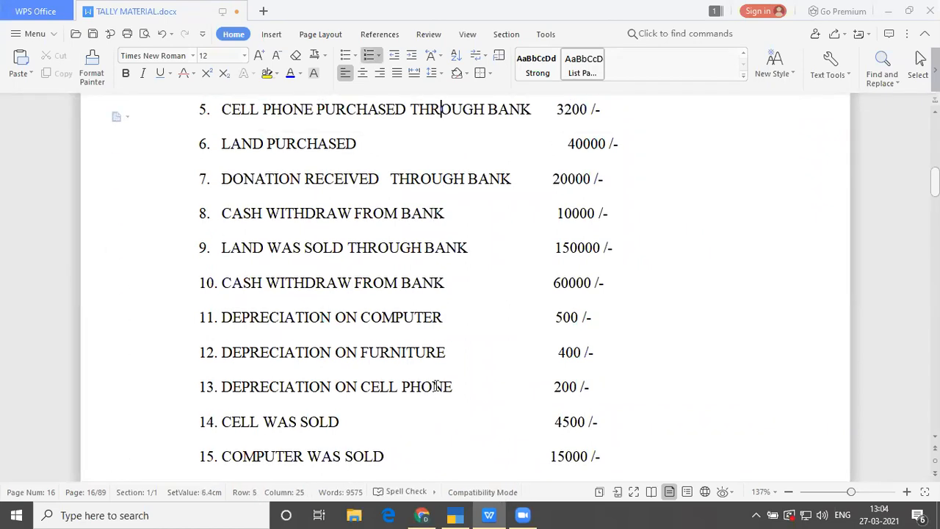
key("Up")
key("Up")
key("Up")
key("Up")
key("Up")
key("Down")
key("Down")
key("Down")
key("Down")
key("Down")
key("Down")
key("Down")
key("Down")
key("Down")
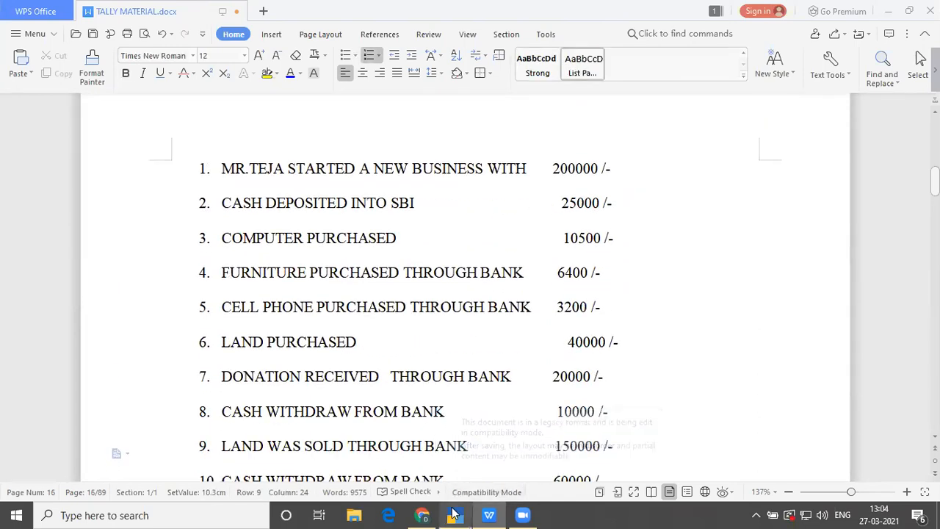
- Return to TallyPrime, quit ledger creation and open a new Receipt voucher
mouse_move(455, 515)
left_click(463, 476)
key("Escape")
key("y")
key("Escape")
key("Down")
key("Down")
key("Down")
key("Down")
key("Up")
key("Return")
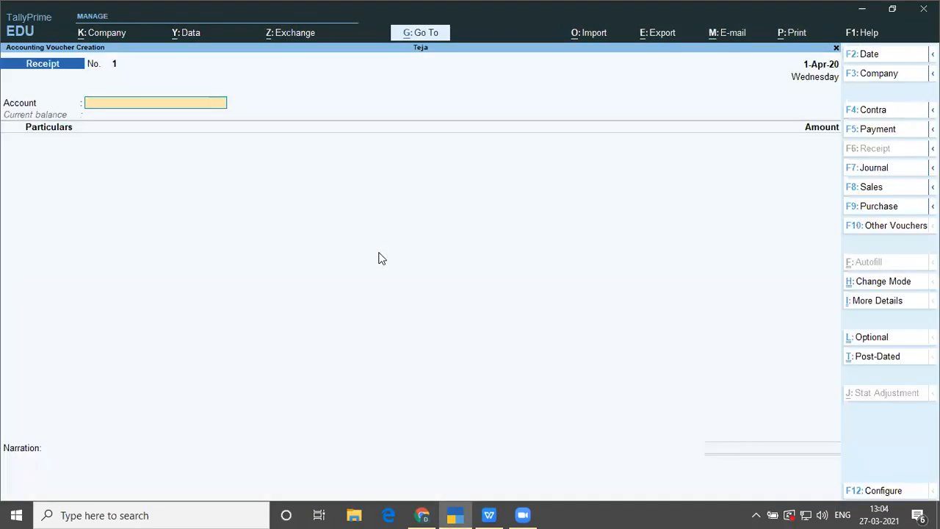
- Check the first transaction in TALLY MATERIAL.docx, then set the receipt's account to Cash and its particulars to the owner's ledger
key("alt+Tab")
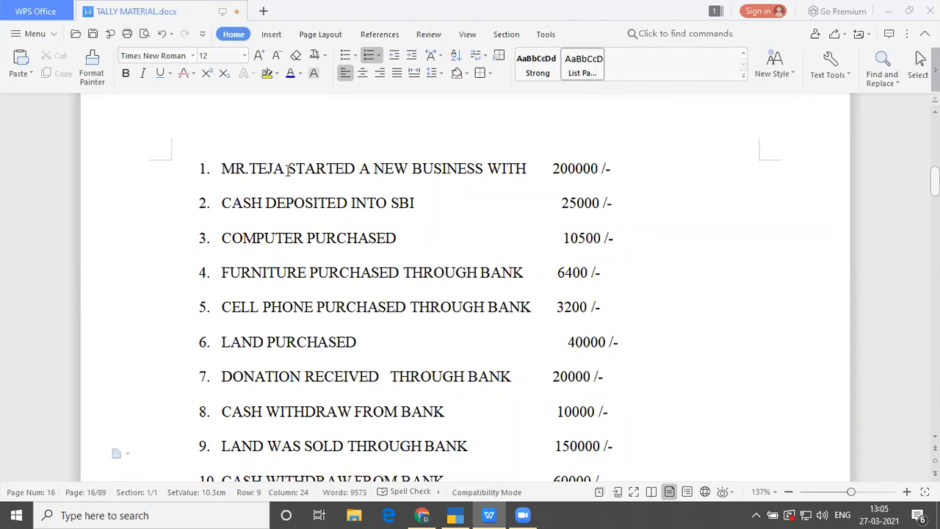
key("alt+Tab")
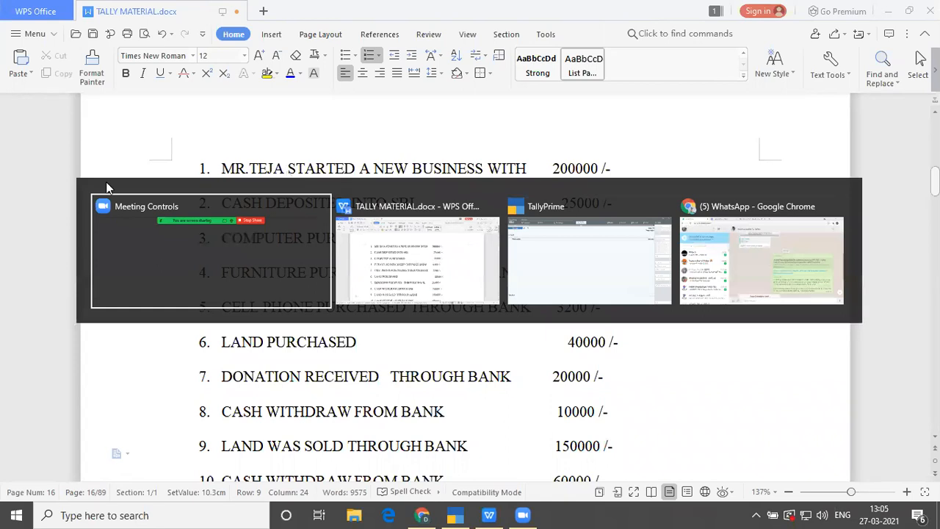
key("Tab")
key("Tab")
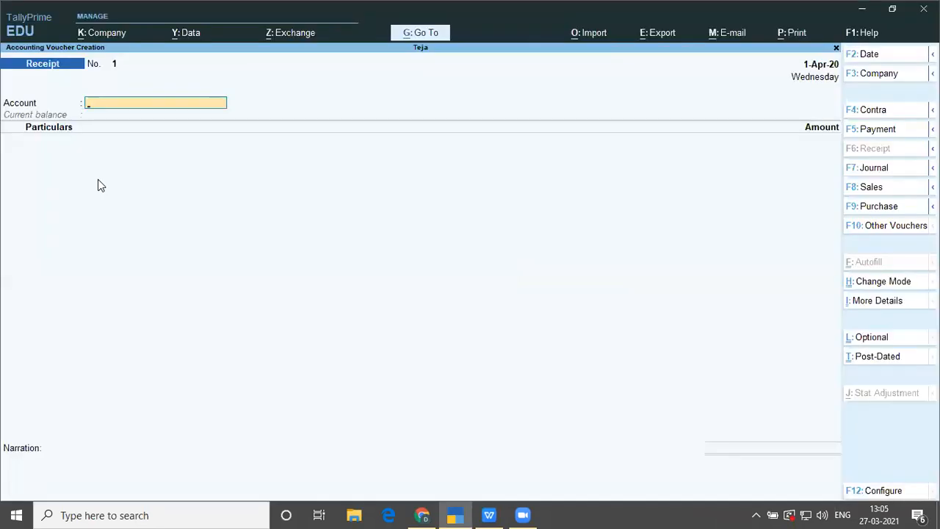
type("Cas")
key("Return")
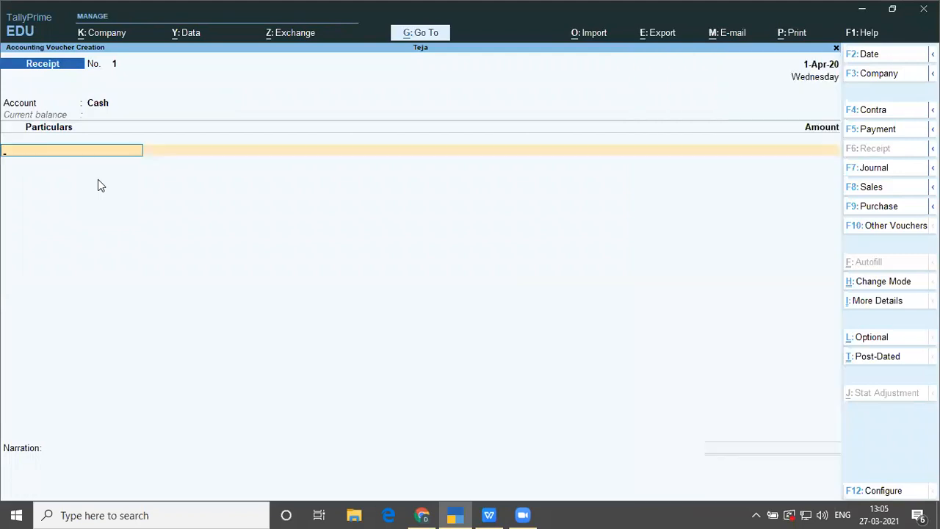
type("Mr")
key("Return")
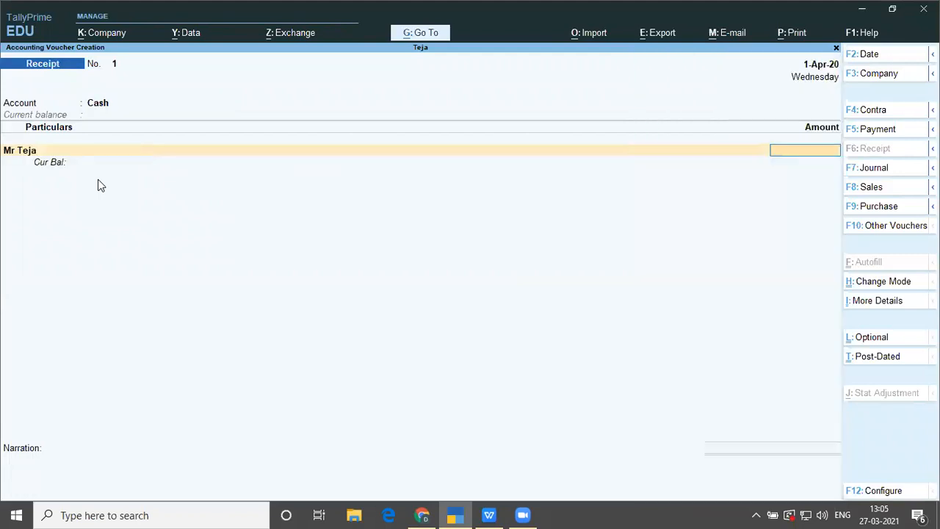
- Recheck the first transaction's amount, enter 200000 for the owner's ledger, and save the receipt without a narration
key("alt+Tab")
key("alt+Tab")
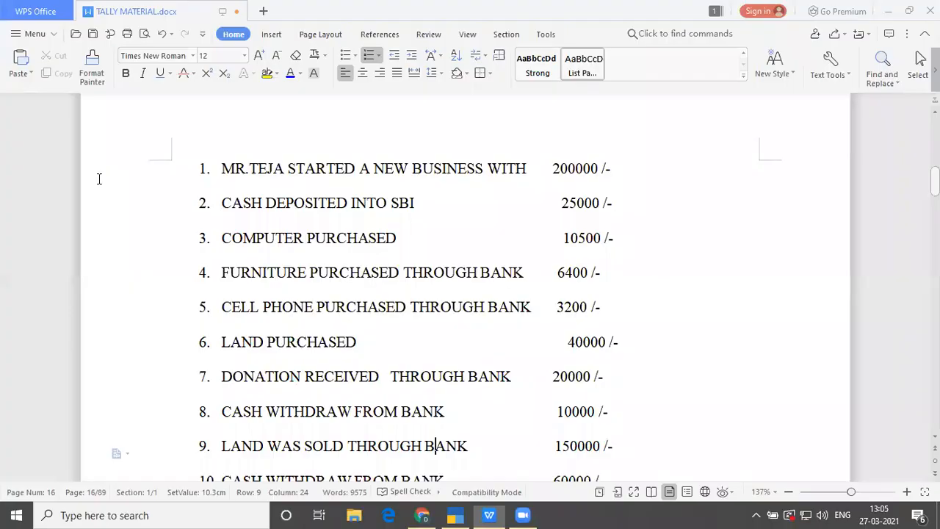
key("alt+Tab")
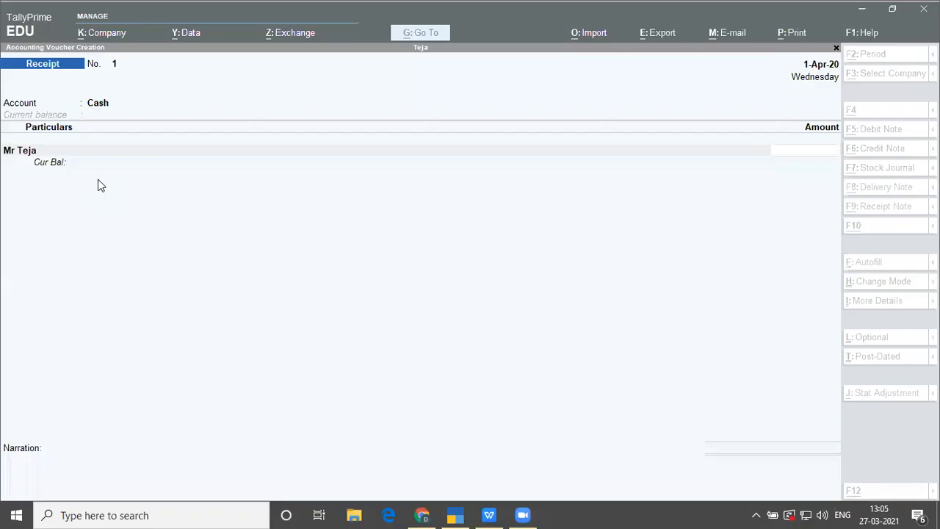
type("2,00,00")
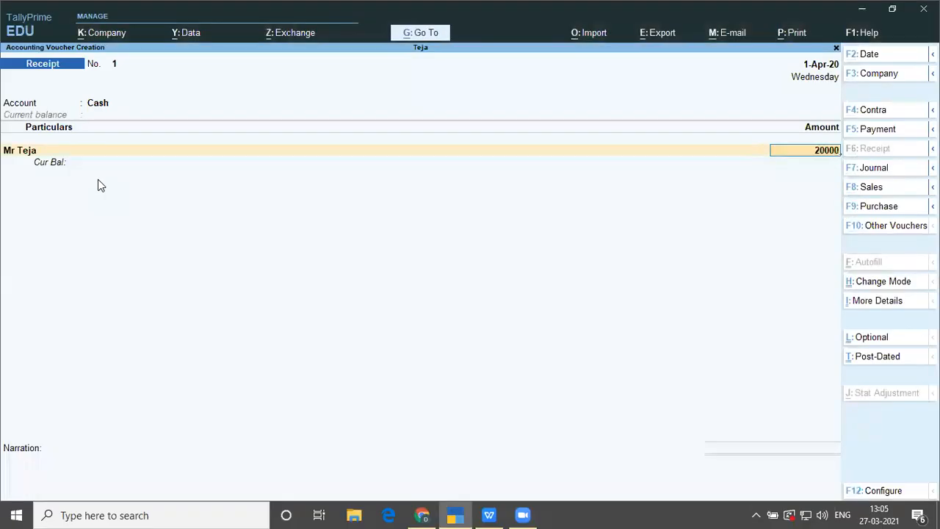
type("0")
key("Return")
key("Return")
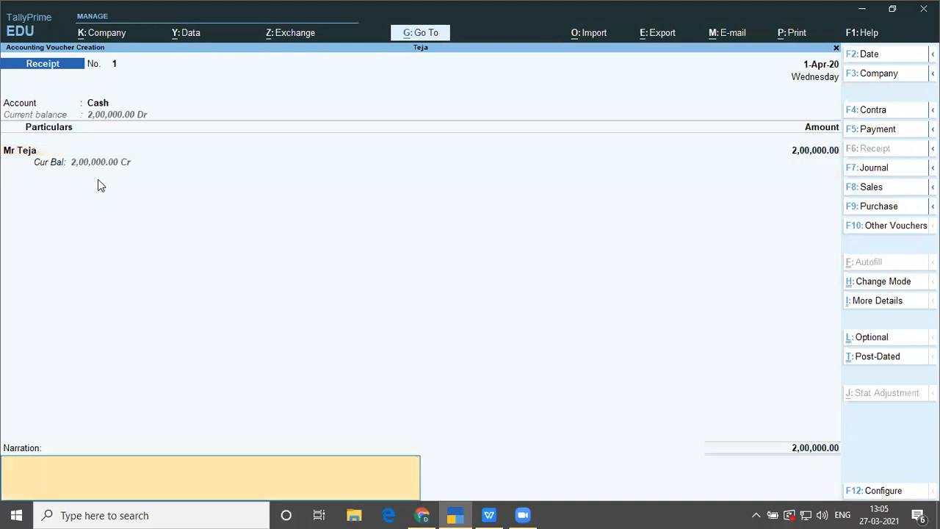
key("Return")
key("Return")
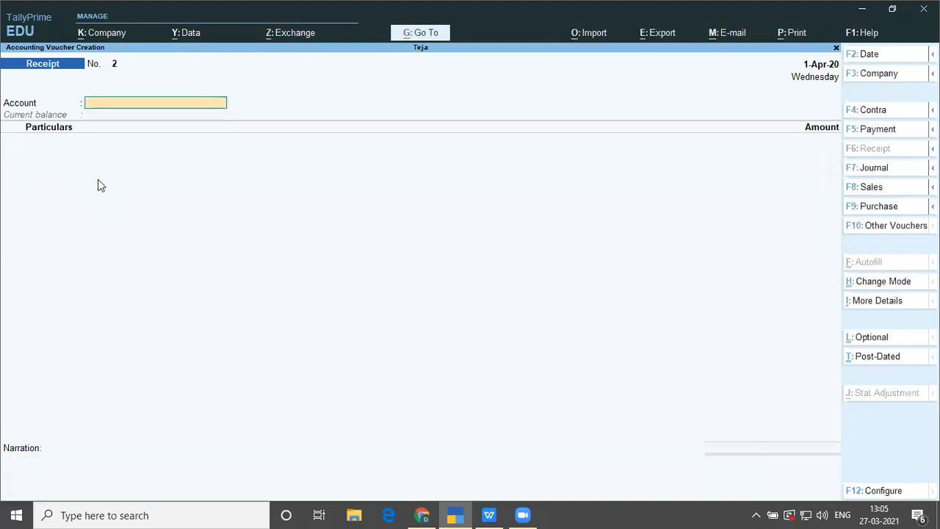
- Check the second transaction, the cash deposit into SBI, in TALLY MATERIAL.docx and switch back to TallyPrime
key("alt+Tab")
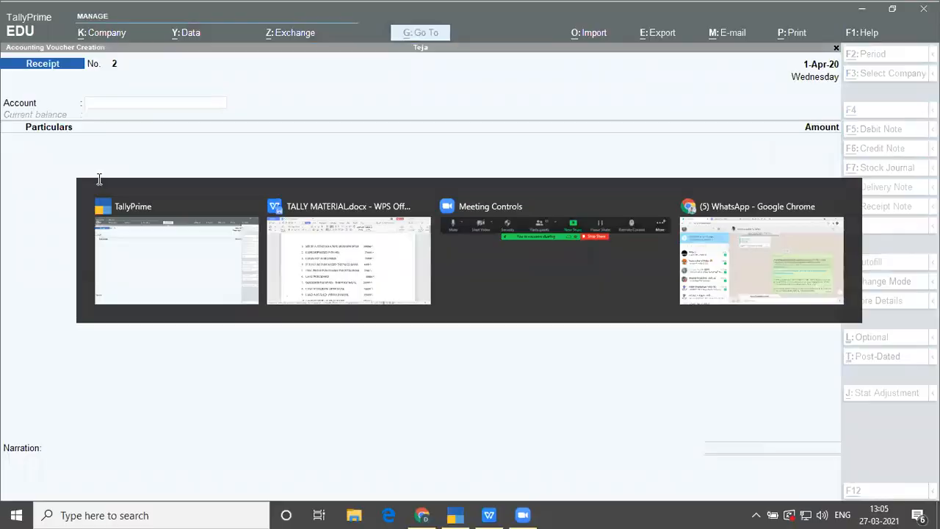
left_click_drag(221, 204, 456, 213)
key("alt+Tab")
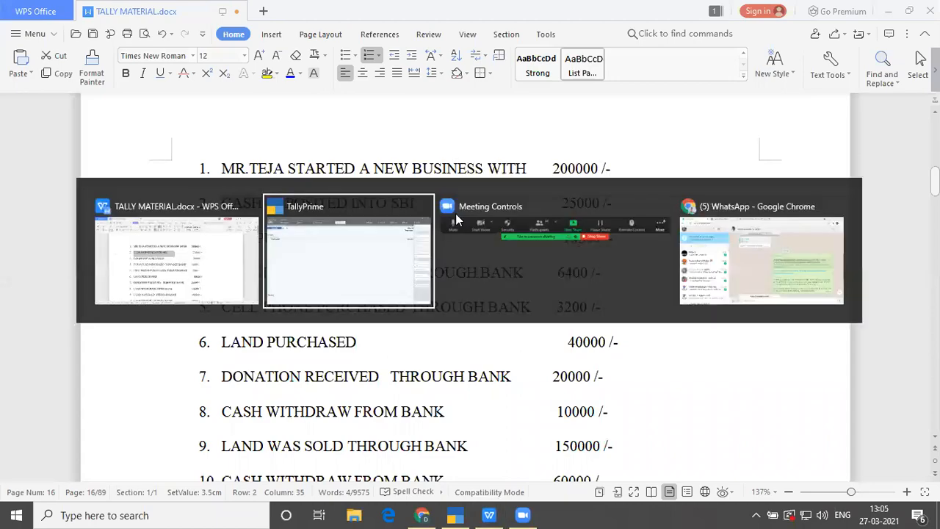
- Open a Contra voucher in TallyPrime, setting its account to Sbi and its particulars to Cash
left_click(555, 81)
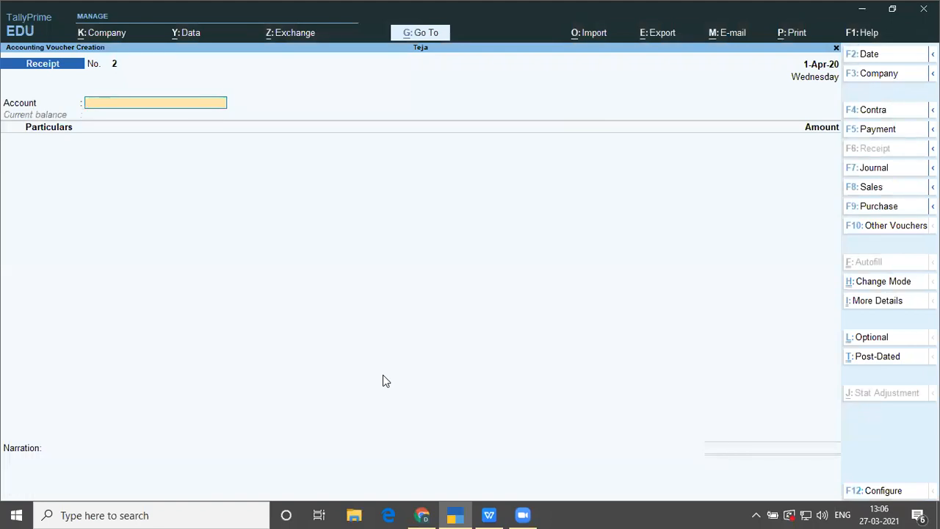
key("F4")
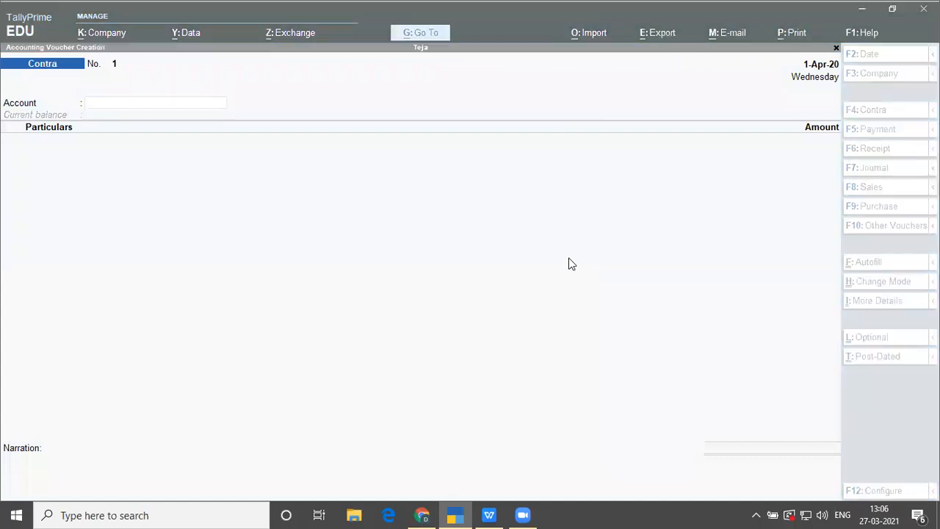
left_click(77, 168)
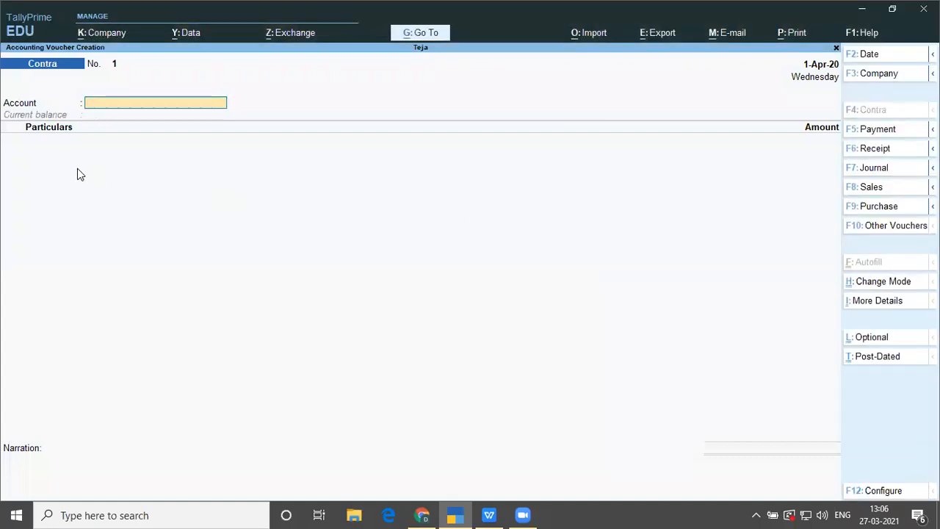
type("s")
key("Return")
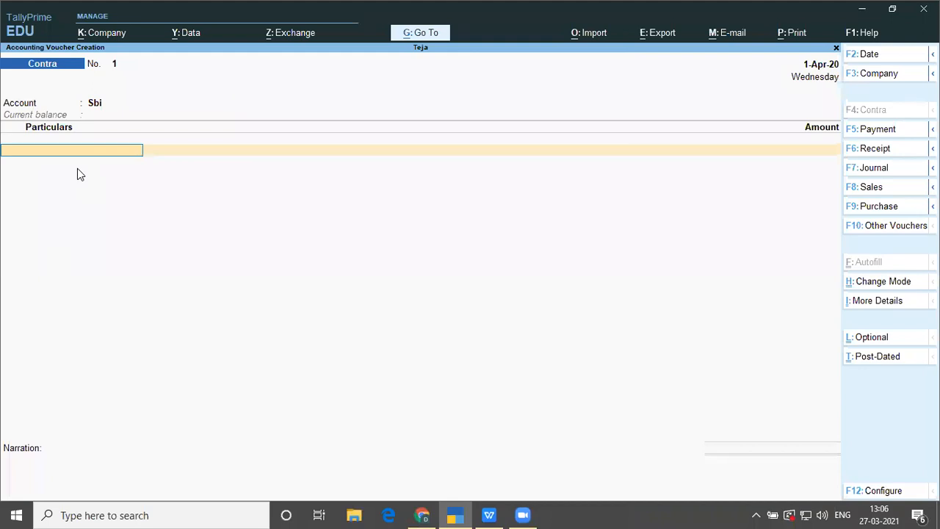
type("s")
key("BackSpace")
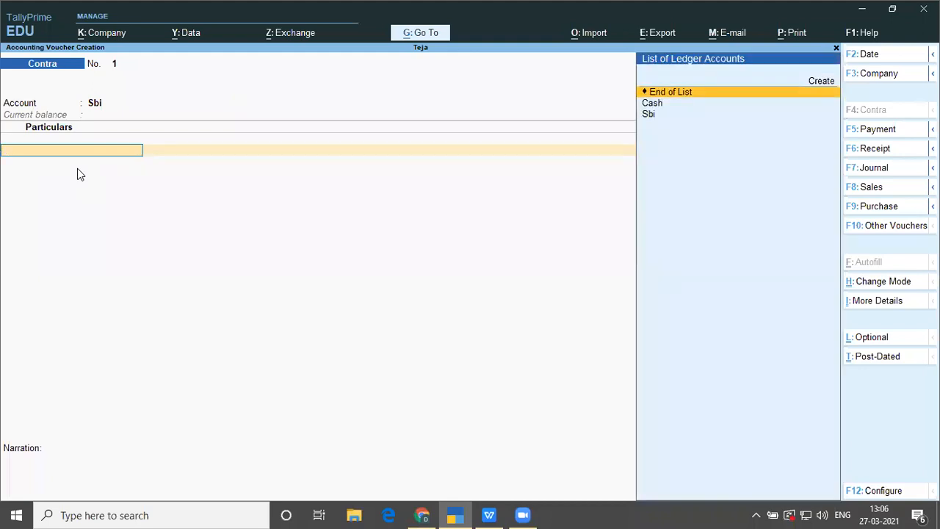
key("Down")
key("Return")
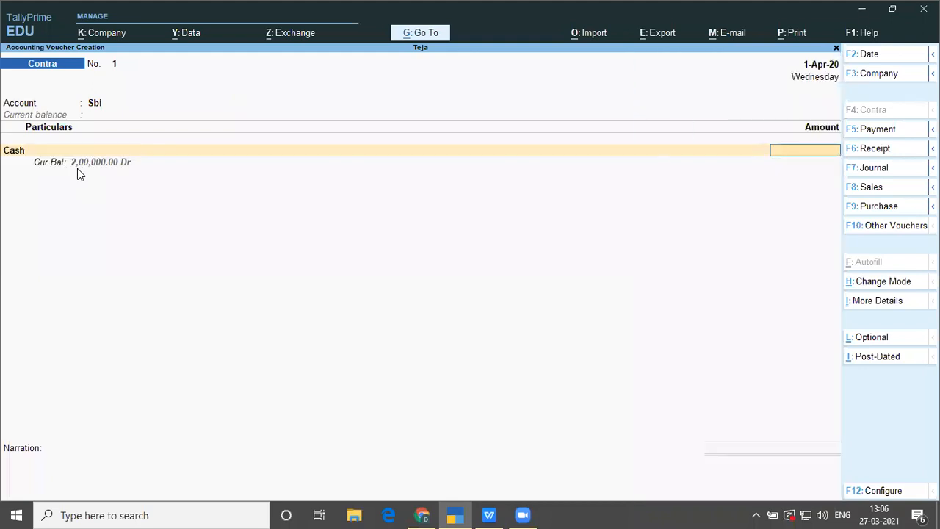
- Recheck the deposit amount in TALLY MATERIAL.docx, then enter 25,000 for Cash in TallyPrime and proceed to the cash denominations
key("alt+Tab")
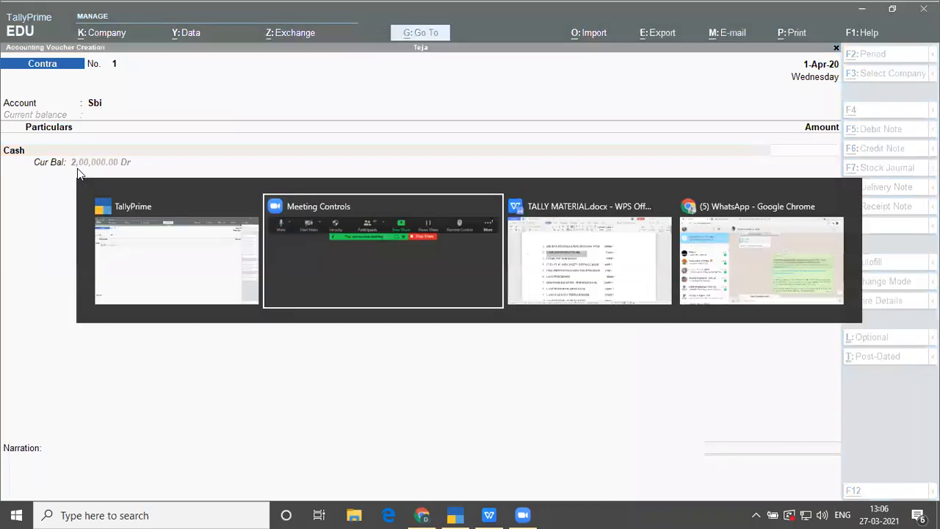
key("Tab")
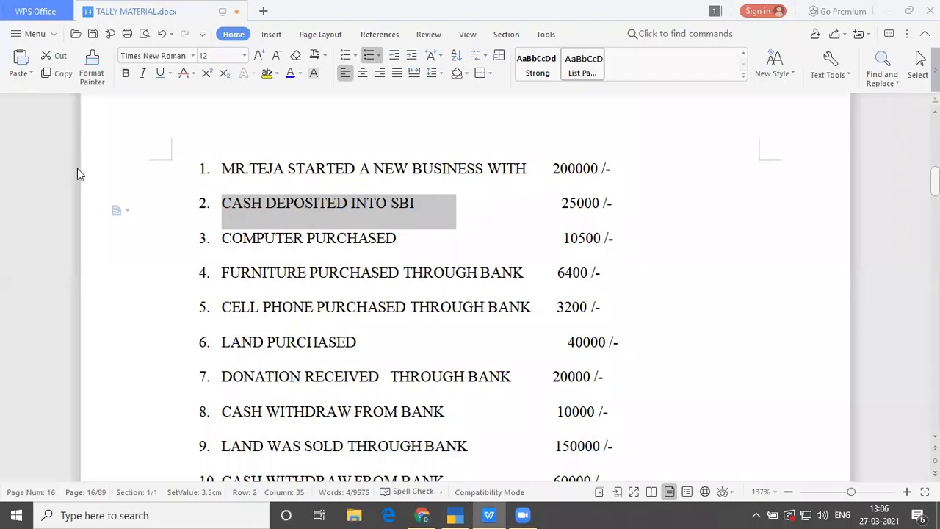
key("alt+Tab")
type("25")
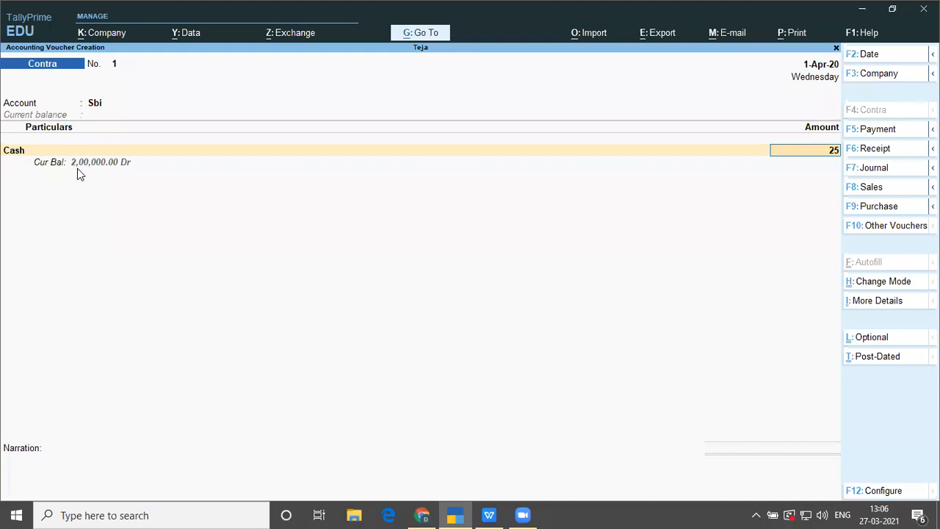
type(",000")
key("Return")
key("Return")
key("Return")
key("Return")
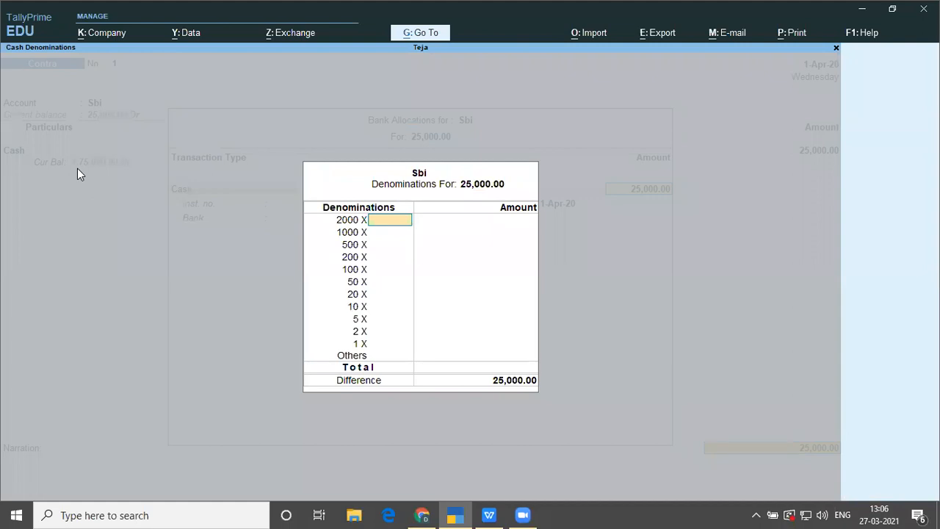
- Enter 12 notes of 2000 and 2 notes of 500 as denominations, and save the contra voucher without bank details or a narration
type("12")
key("Return")
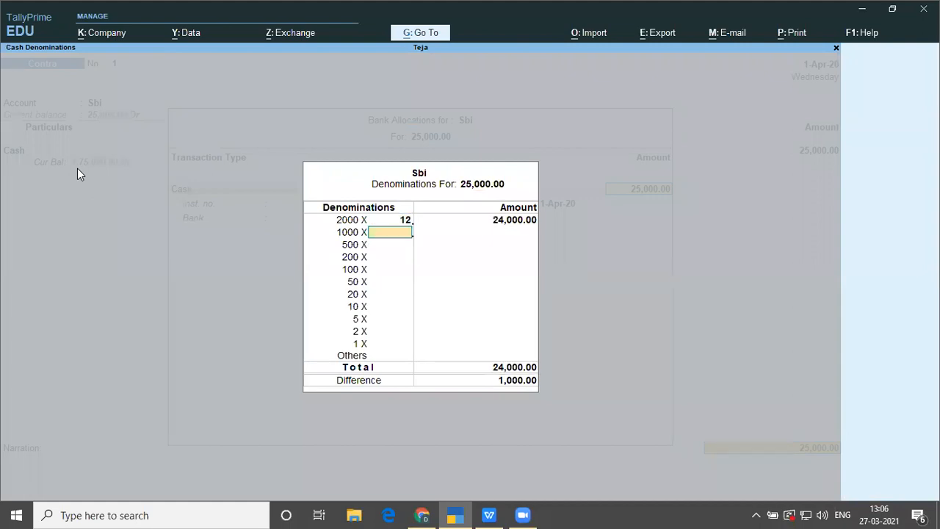
key("Return")
type("2")
key("Return")
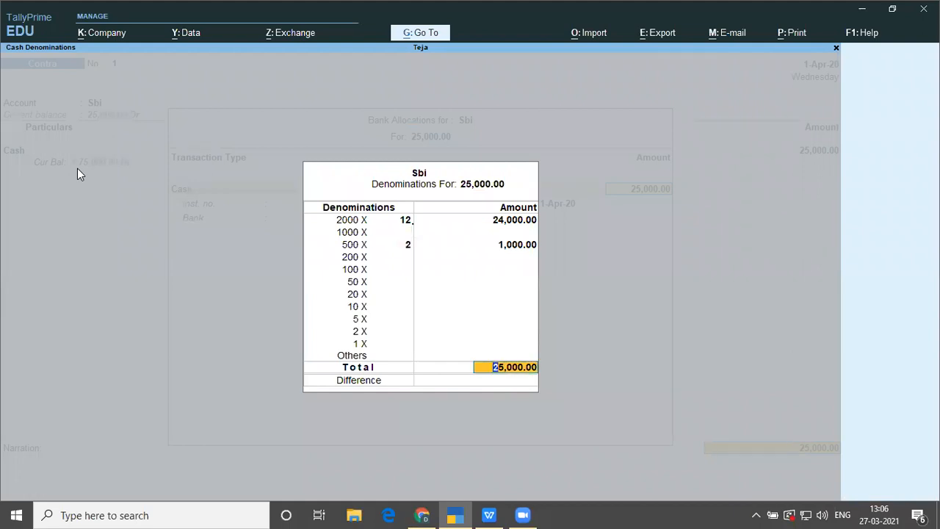
key("Return")
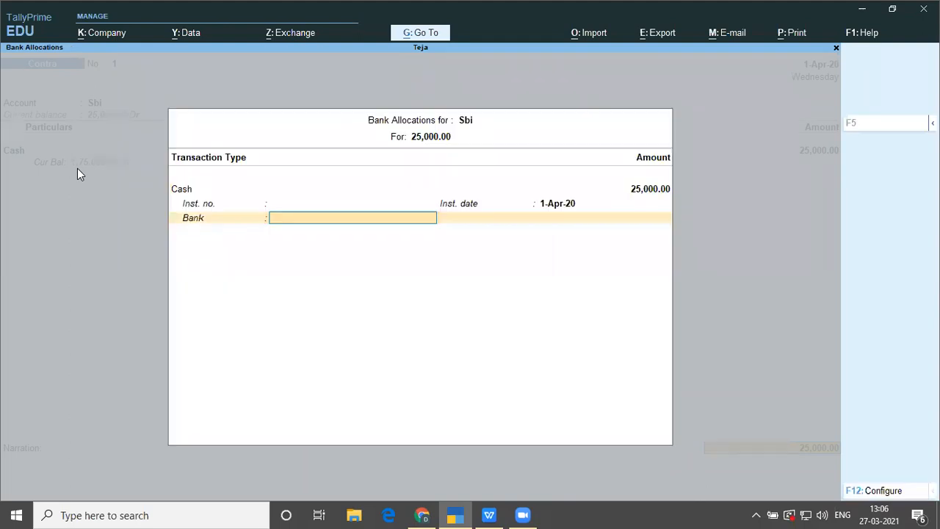
key("Return")
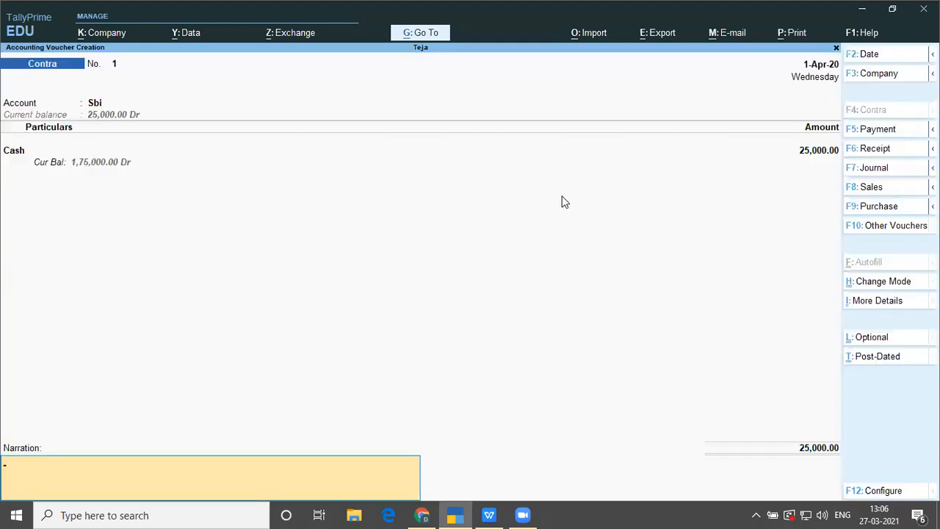
key("Return")
key("Return")
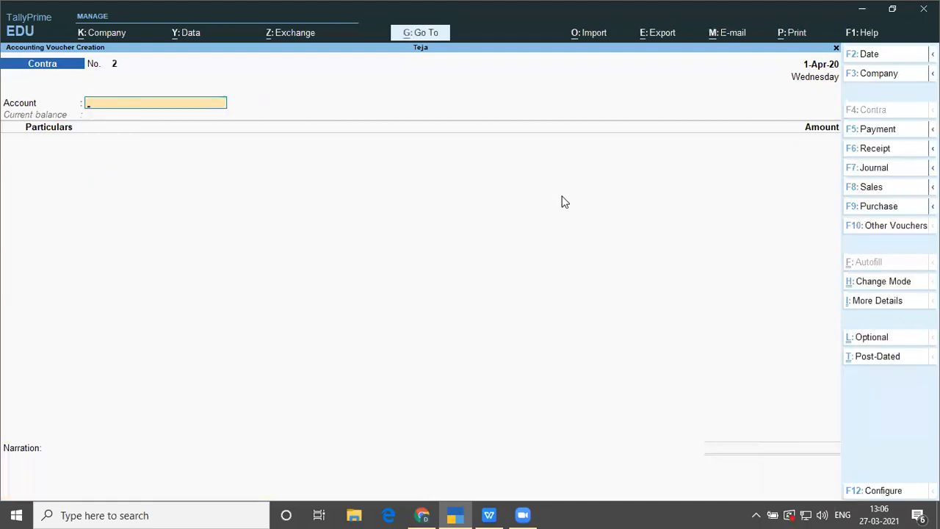
- Check the third transaction, the computer purchase, in TALLY MATERIAL.docx and switch back to TallyPrime
key("alt+Tab")
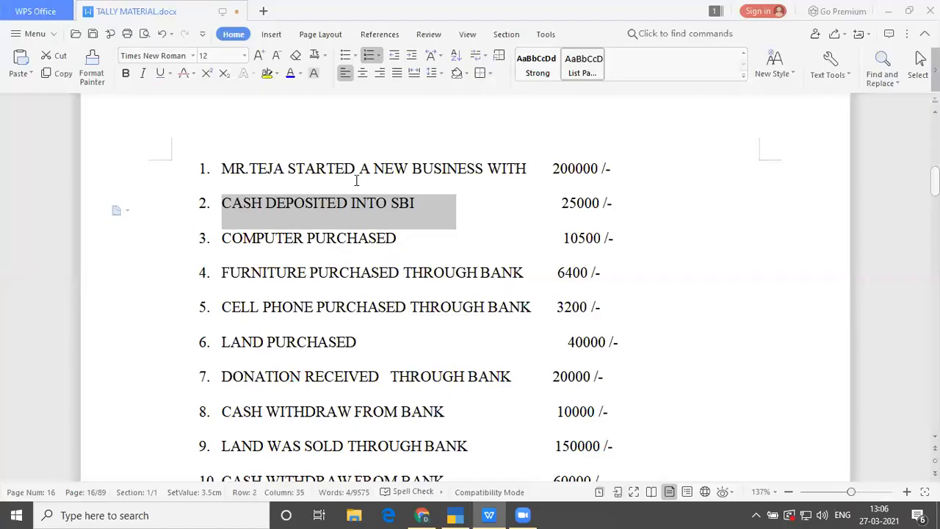
left_click_drag(222, 237, 404, 235)
key("ctrl+c")
key("alt+Tab")
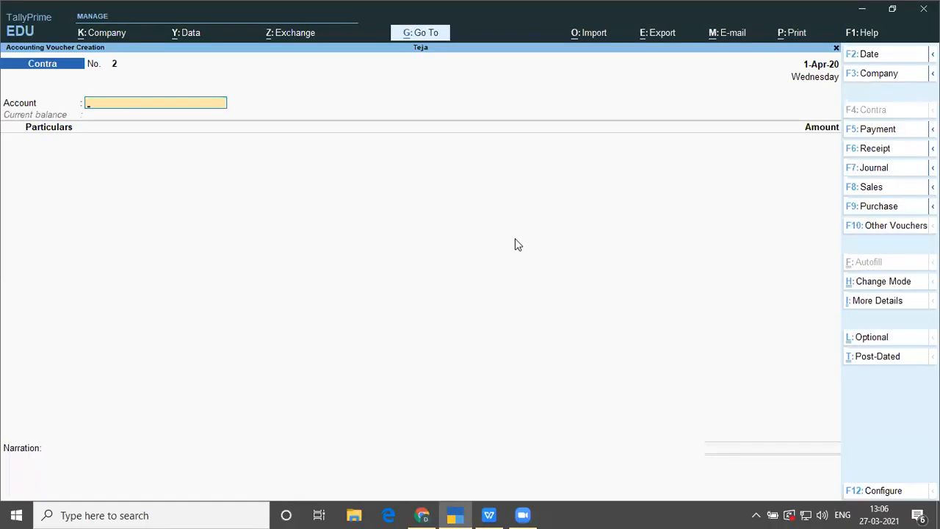
- Change to a Payment voucher, setting its account to Cash and its particulars to Computer
key("Escape")
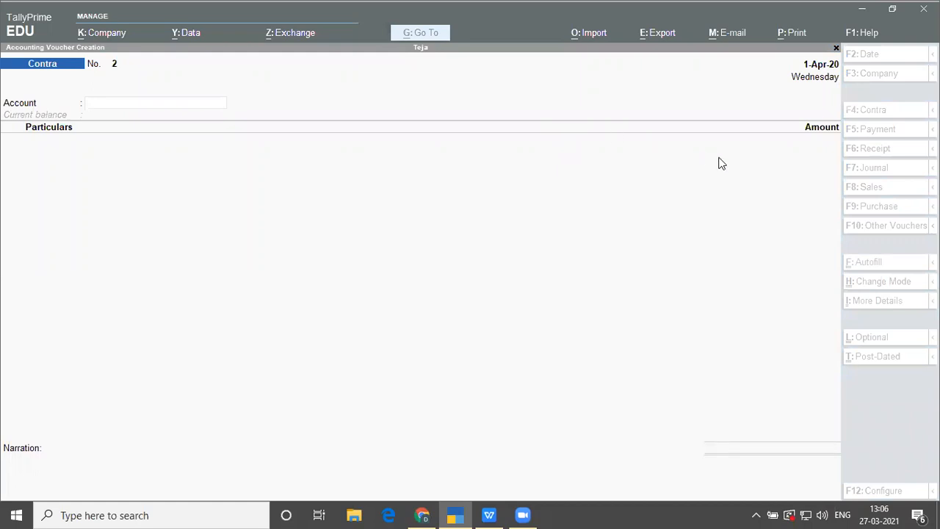
left_click(110, 142)
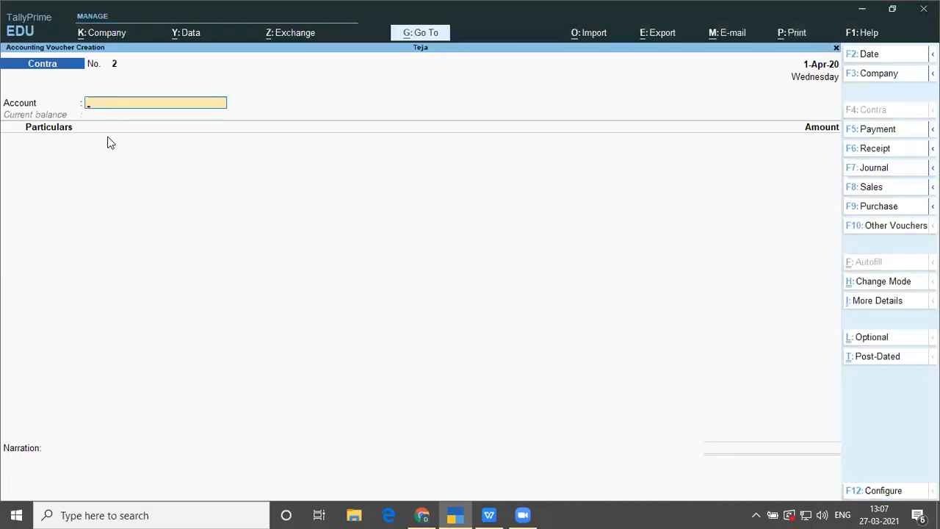
key("F5")
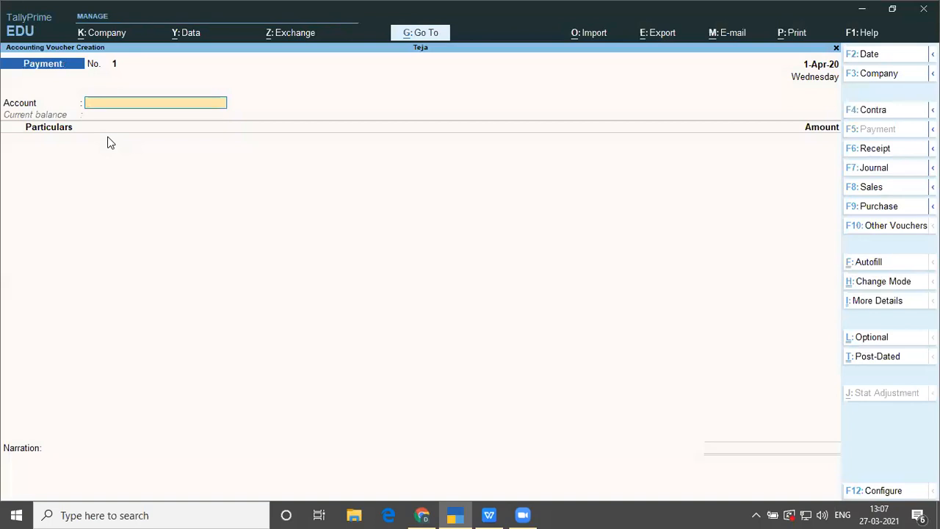
type("Cas")
key("Return")
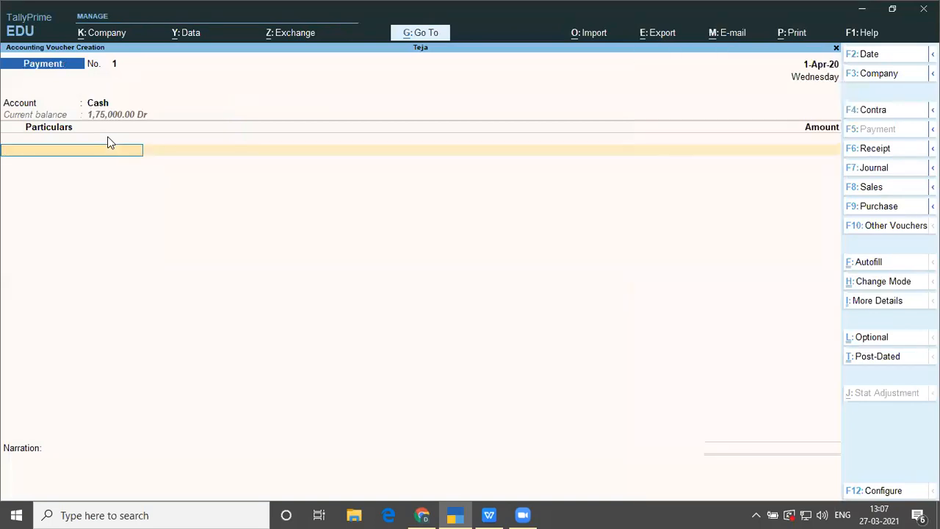
key("alt+Tab")
key("alt+Tab")
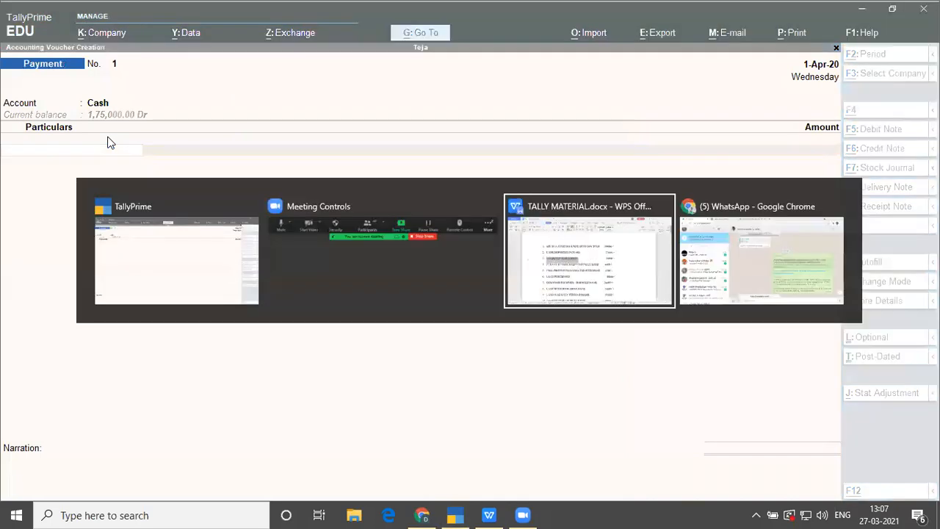
key("alt+Tab")
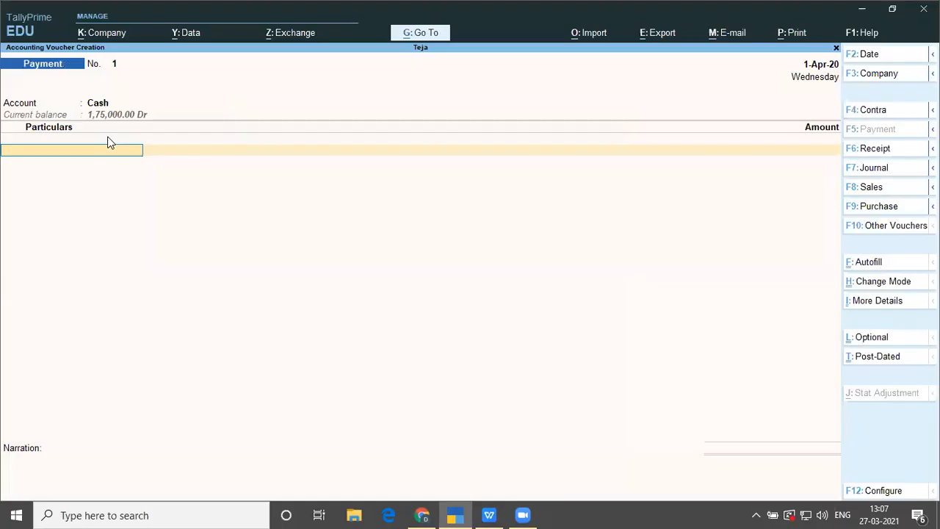
type("Com")
key("Return")
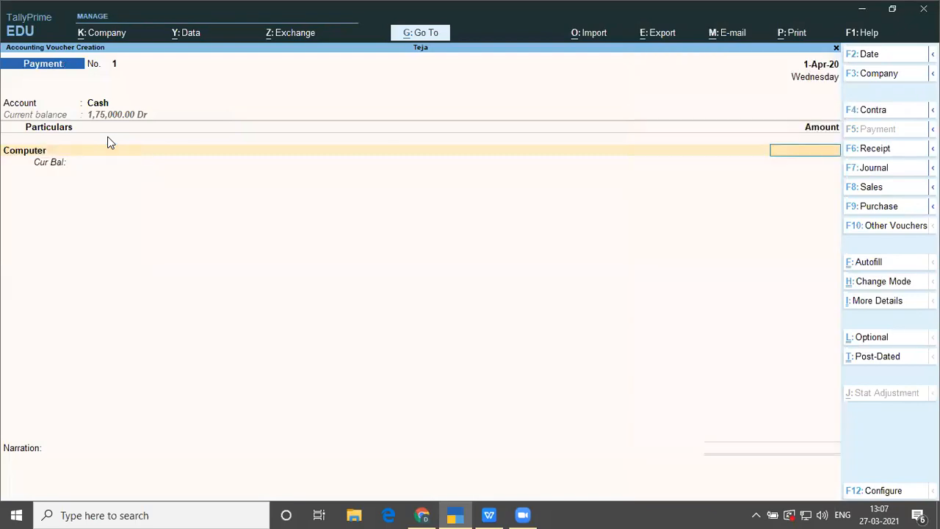
- Recheck the computer purchase amount in TALLY MATERIAL.docx, enter 10500 for Computer in TallyPrime, and save the payment without a narration
key("alt+Tab")
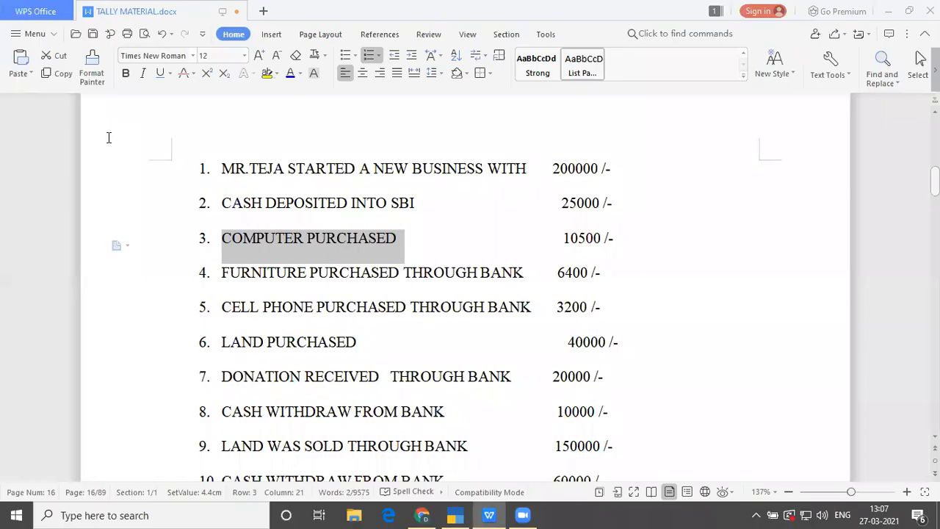
key("alt+Tab")
type("10")
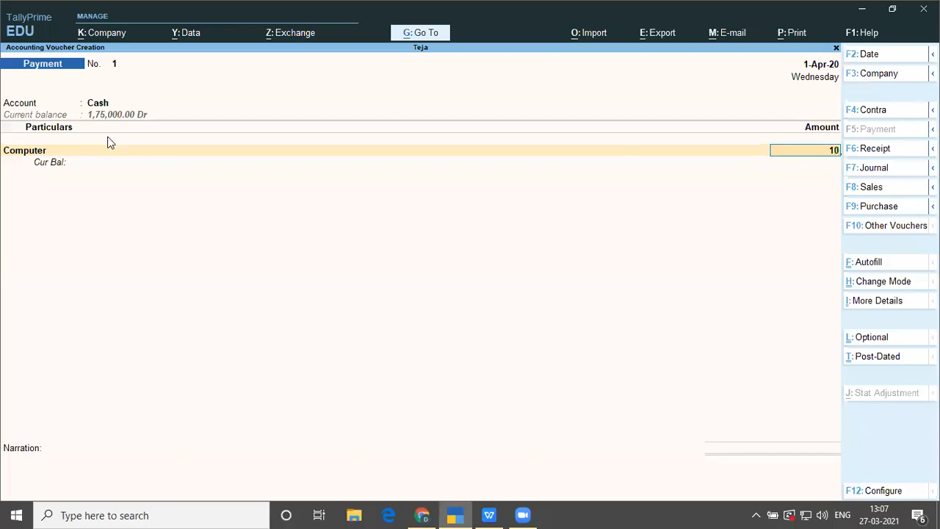
type("500")
key("Return")
key("Return")
key("Return")
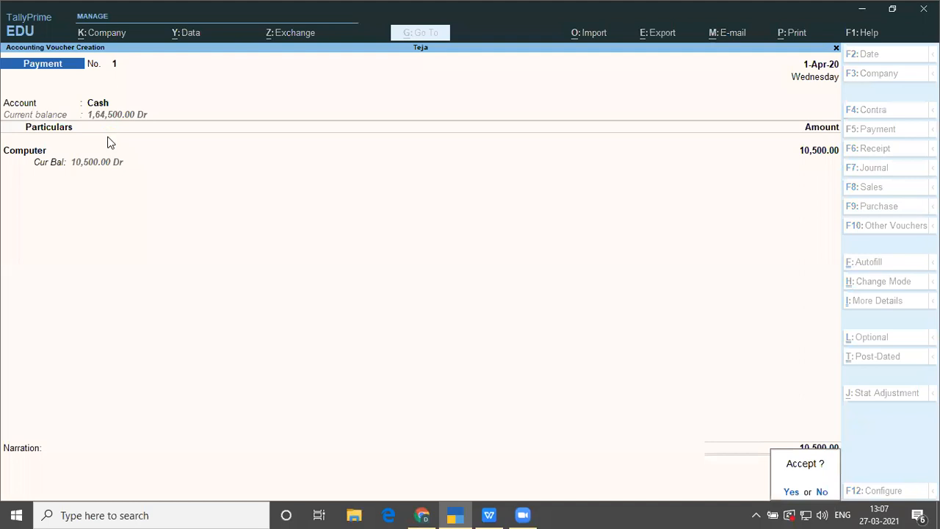
key("Return")
- Check the fourth transaction, the furniture purchase through bank, in TALLY MATERIAL.docx and switch back to TallyPrime
key("alt+Tab")
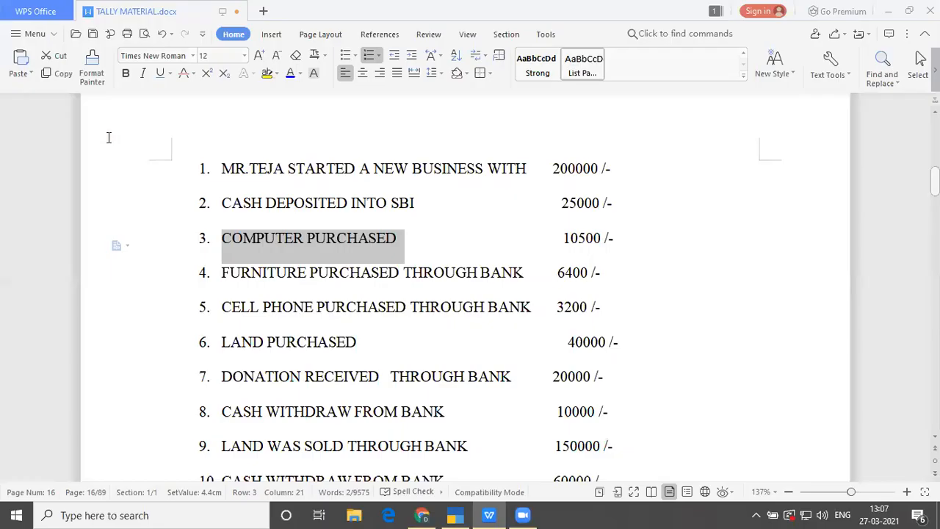
left_click(229, 273)
left_click_drag(231, 273, 523, 292)
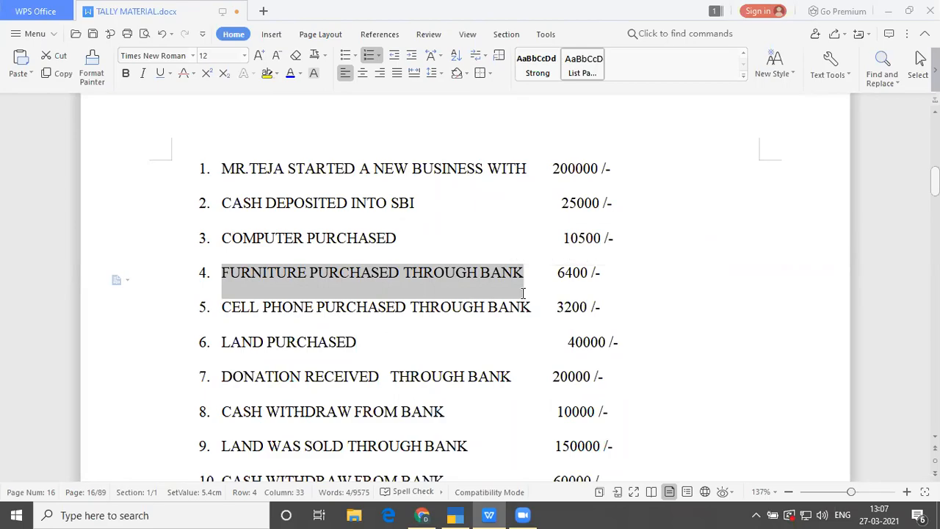
key("alt+Tab")
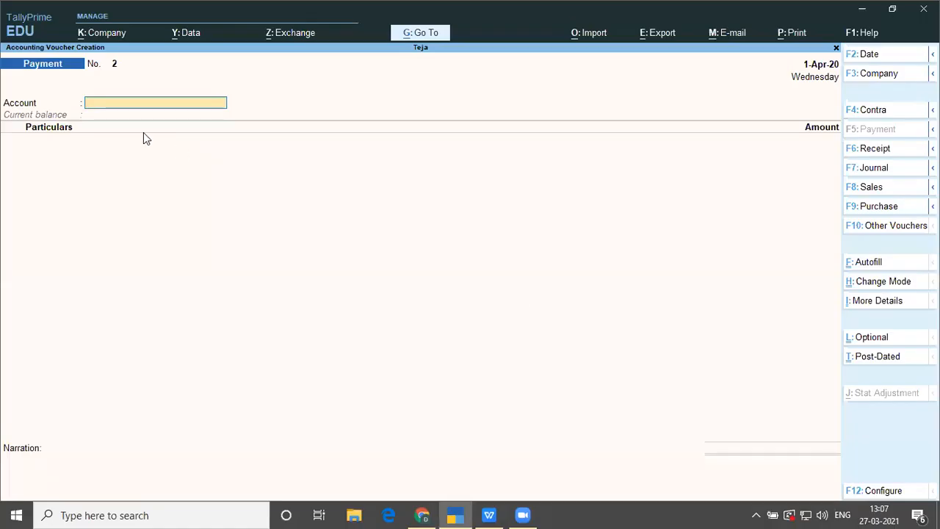
- Set the new payment voucher's account to Sbi and its particulars to Furniture
key("F2")
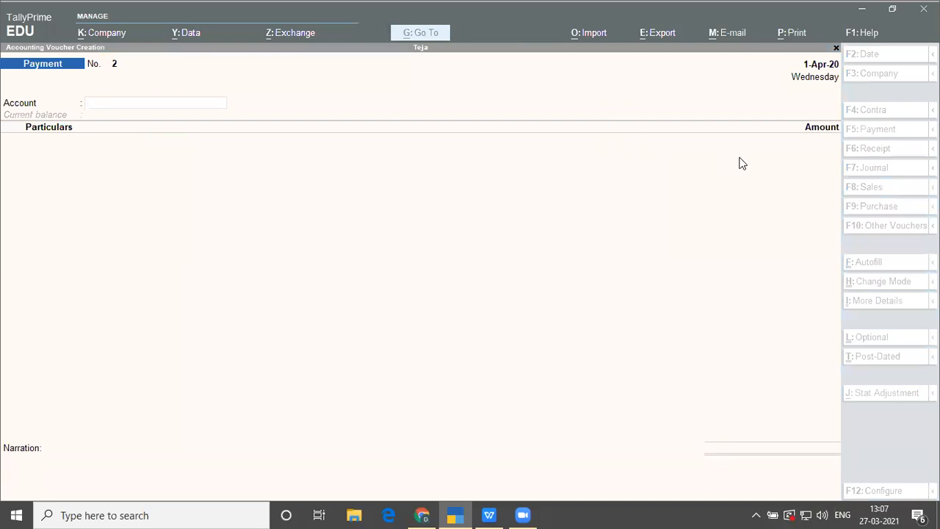
left_click(91, 132)
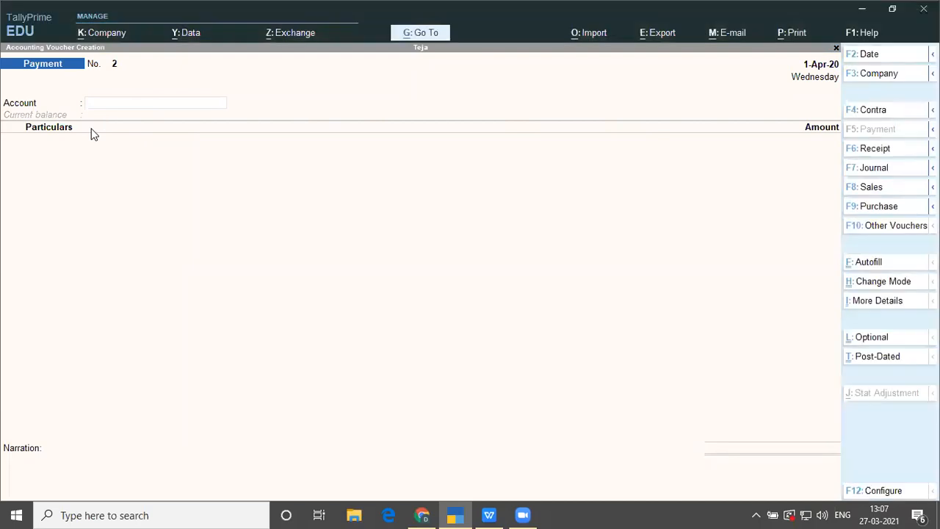
type("S")
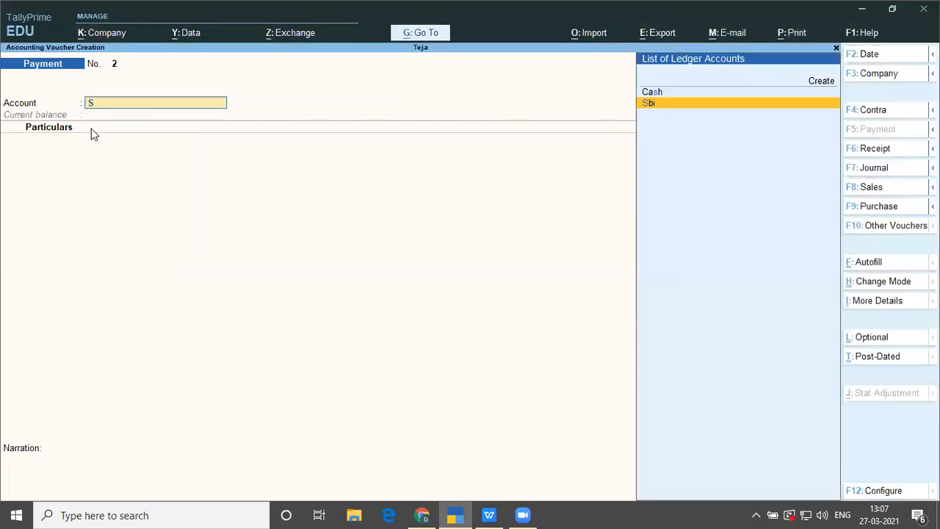
key("Return")
type("F")
key("Return")
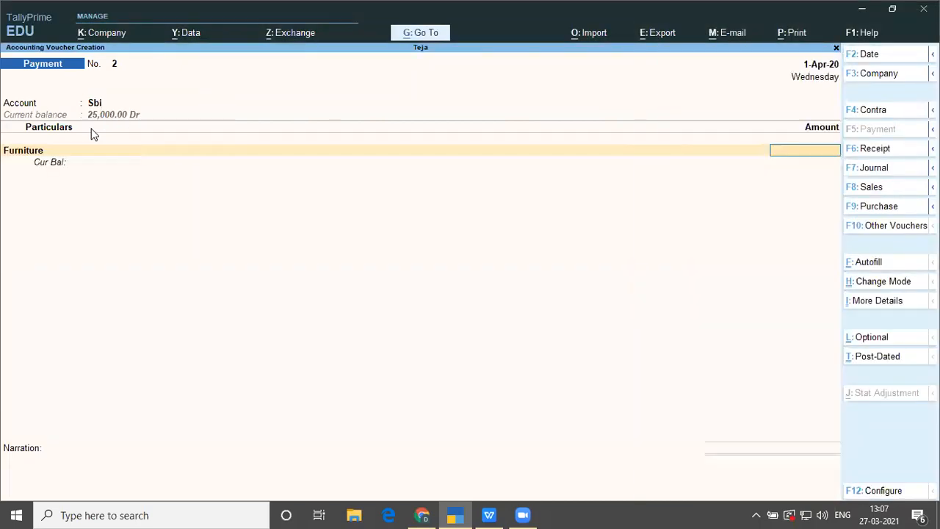
- Recheck the furniture purchase amount in TALLY MATERIAL.docx, enter 6400 for Furniture in TallyPrime, and save the payment without a narration
key("alt+Tab")
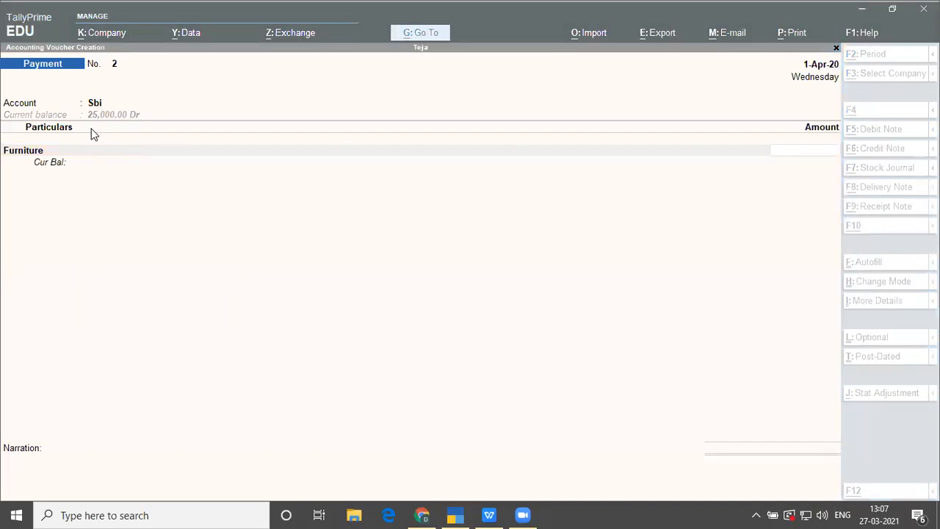
key("alt+Tab")
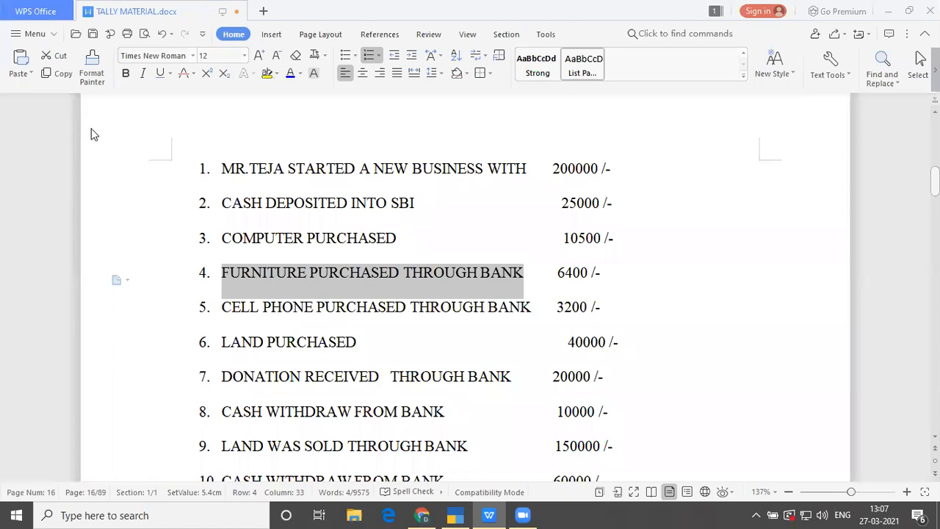
key("alt+Tab")
key("alt+Tab")
type("6400")
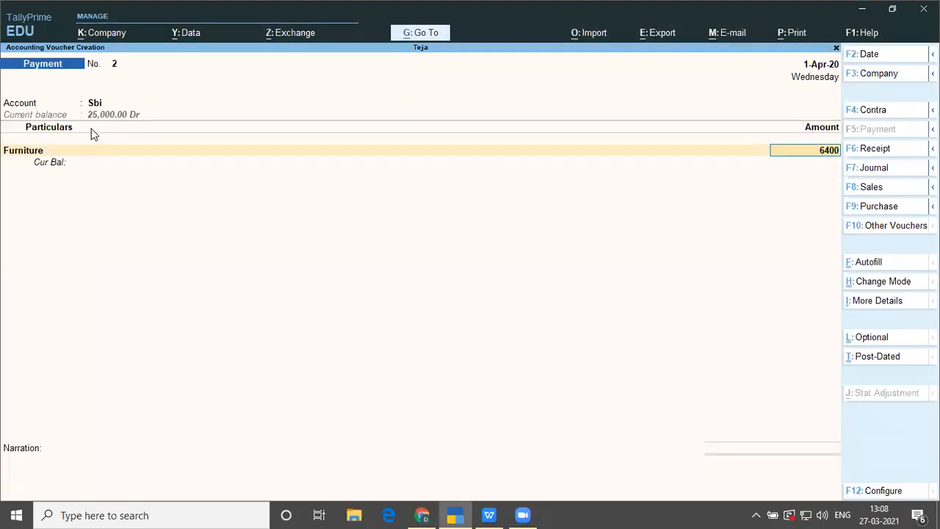
key("Return")
key("Return")
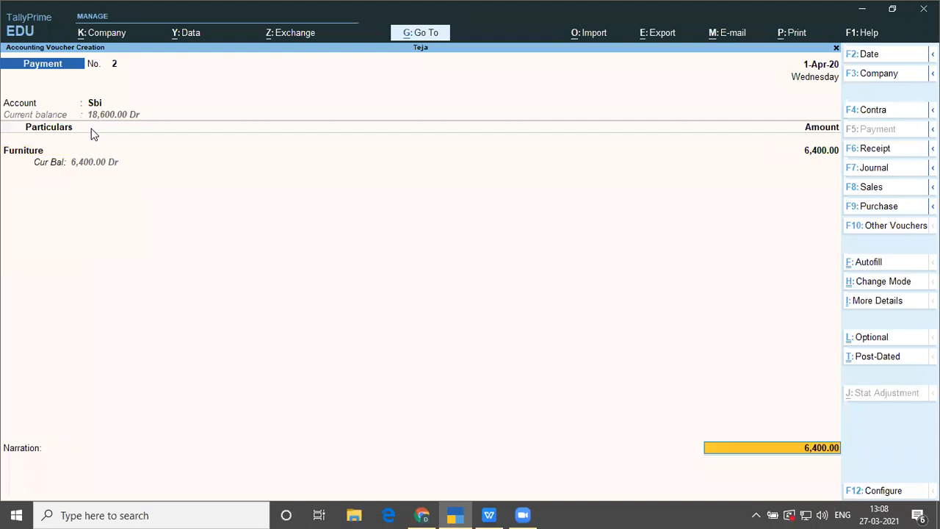
key("Return")
key("Return")
key("Return")
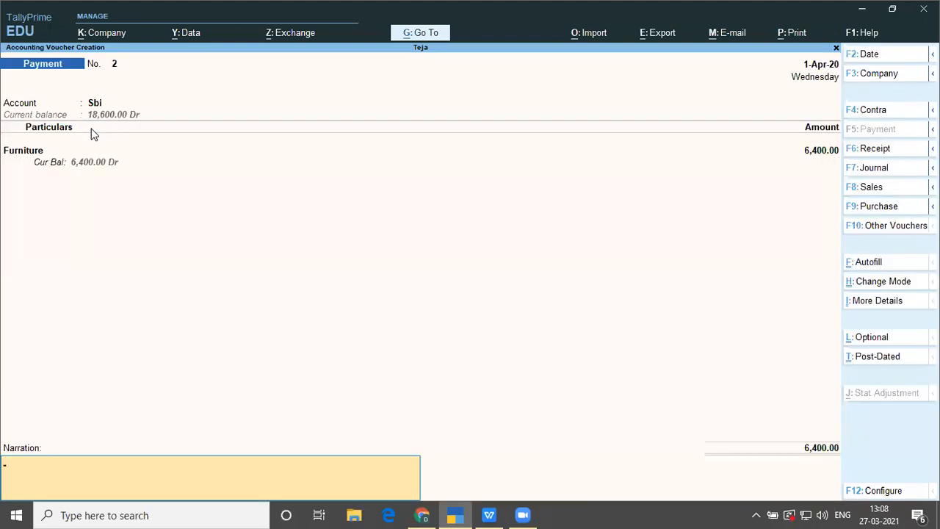
key("Return")
key("Return")
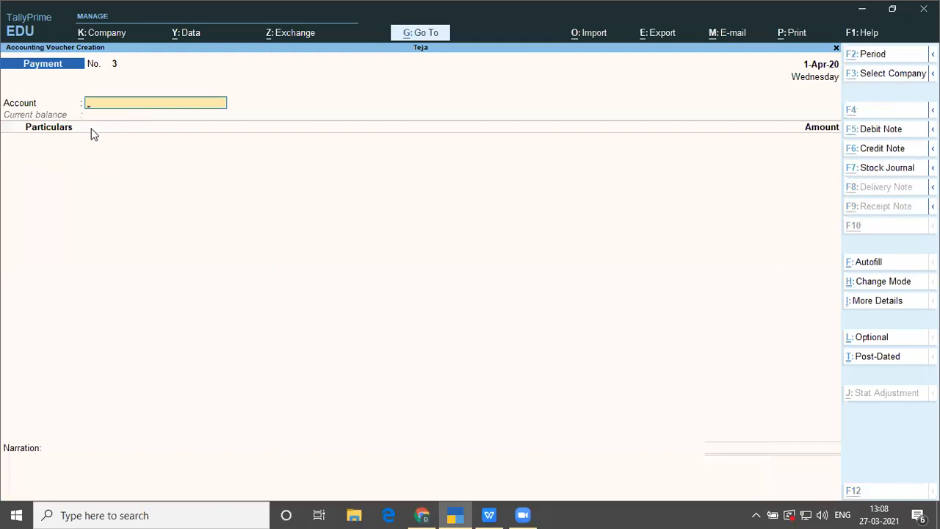
- Check the fifth transaction in TALLY MATERIAL.docx, then set the new TallyPrime payment's account to Sbi and its particulars to Cellphone
key("alt+Tab")
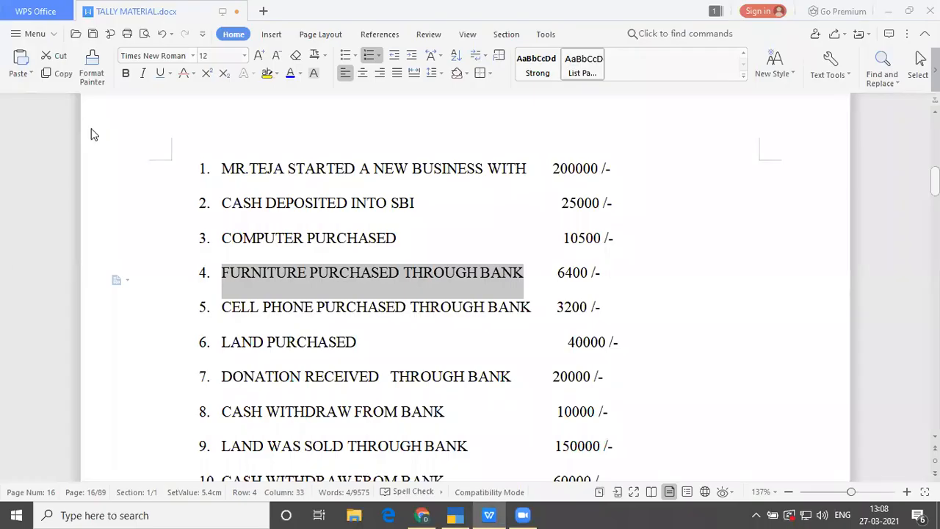
key("alt+Tab")
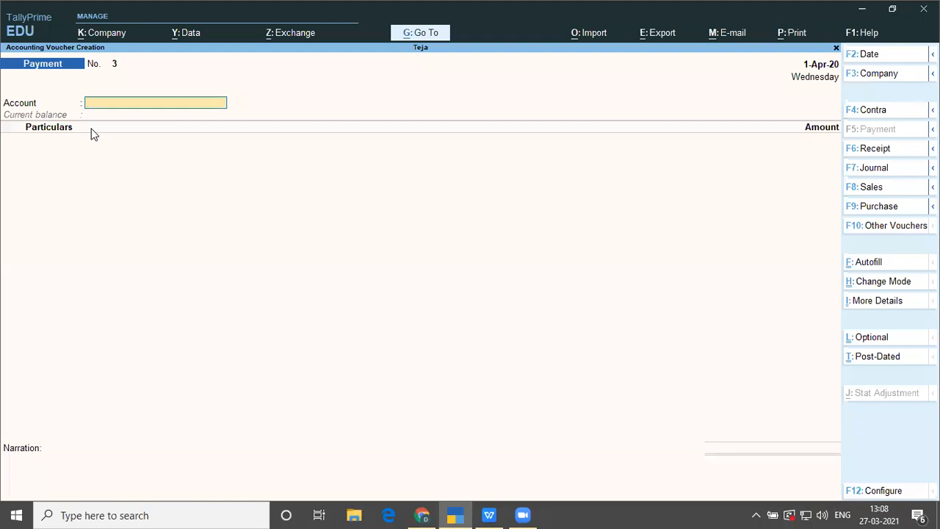
type("S")
key("Return")
type("Ce")
key("Return")
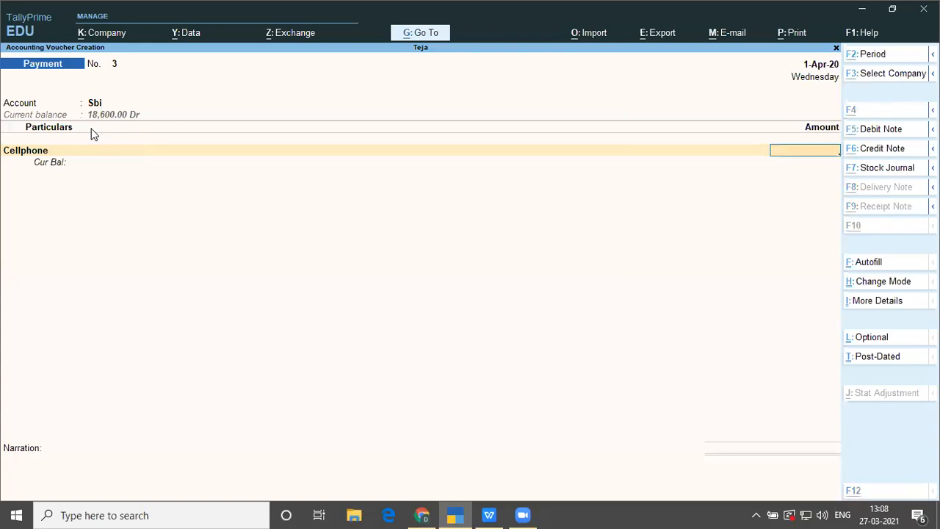
- Recheck the cell phone amount in TALLY MATERIAL.docx, enter 3200 in TallyPrime, and save the payment with the default cheque bank allocation
key("alt+Tab")
key("Down")
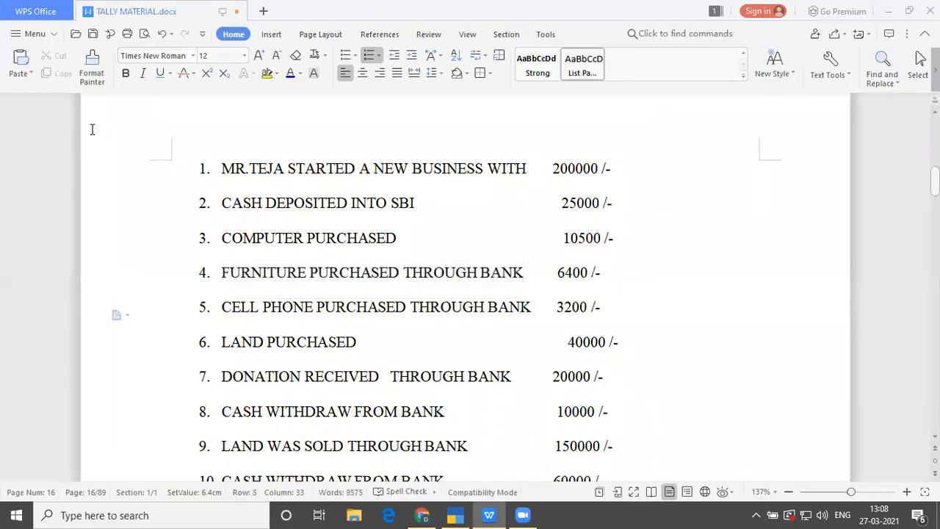
key("alt+Tab")
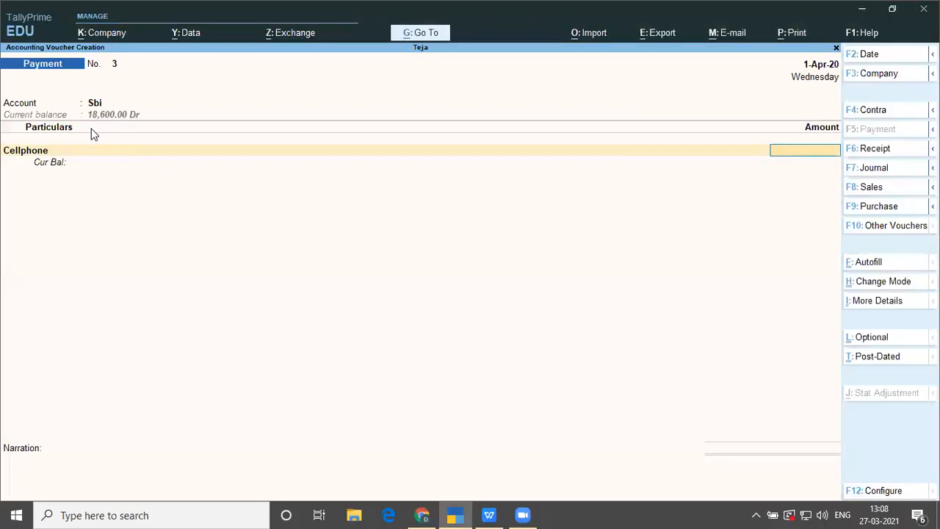
type("3,200")
key("Return")
key("Return")
key("Return")
key("Return")
key("Return")
key("Return")
key("Return")
key("Return")
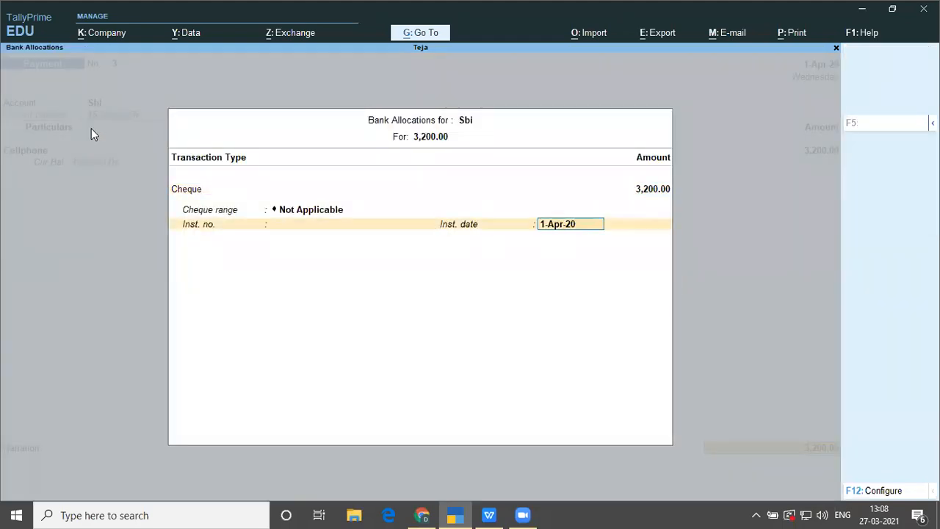
key("Return")
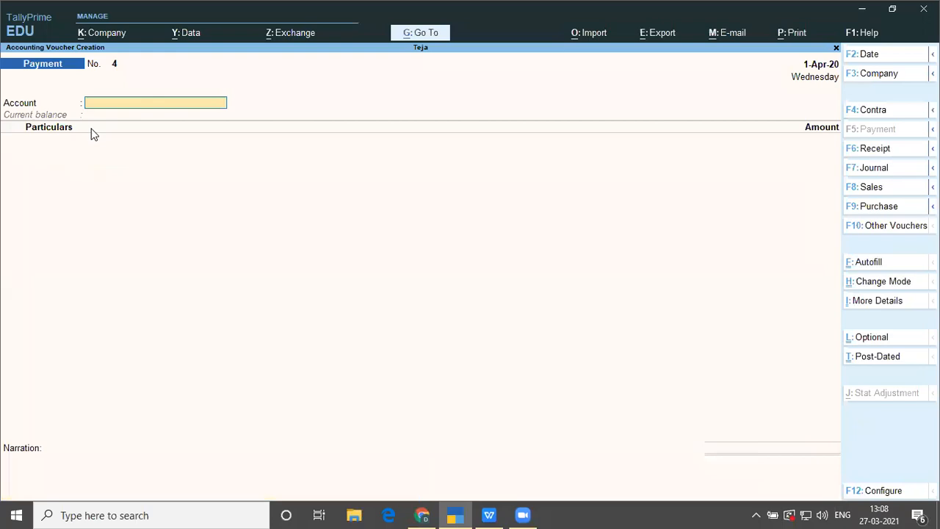
- Highlight the sixth transaction, the land purchase, in TALLY MATERIAL.docx, and set the new TallyPrime payment's account to Cash and particulars to Land
key("alt+Tab")
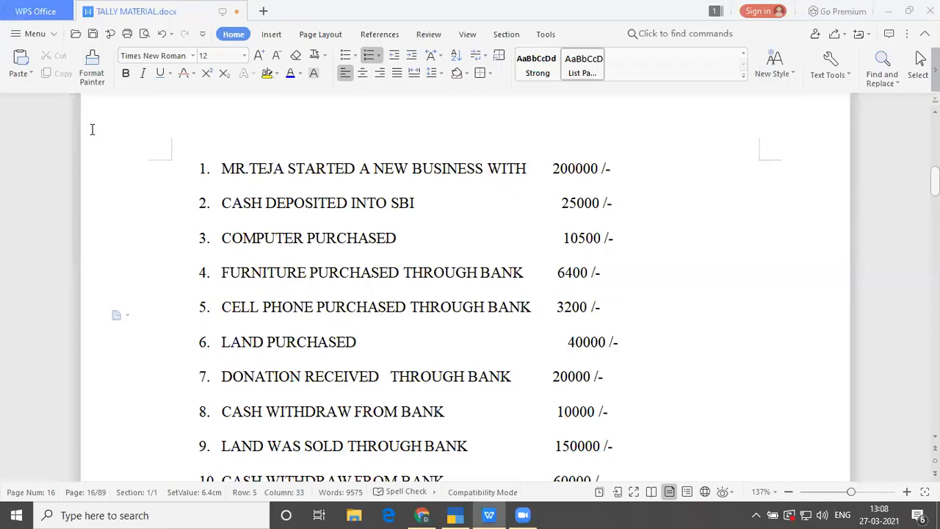
left_click_drag(221, 341, 366, 341)
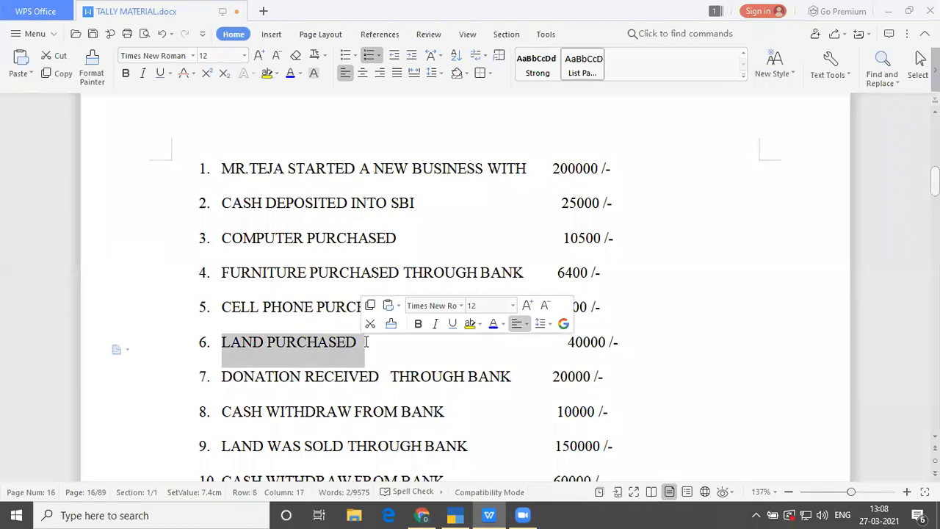
key("alt+Tab")
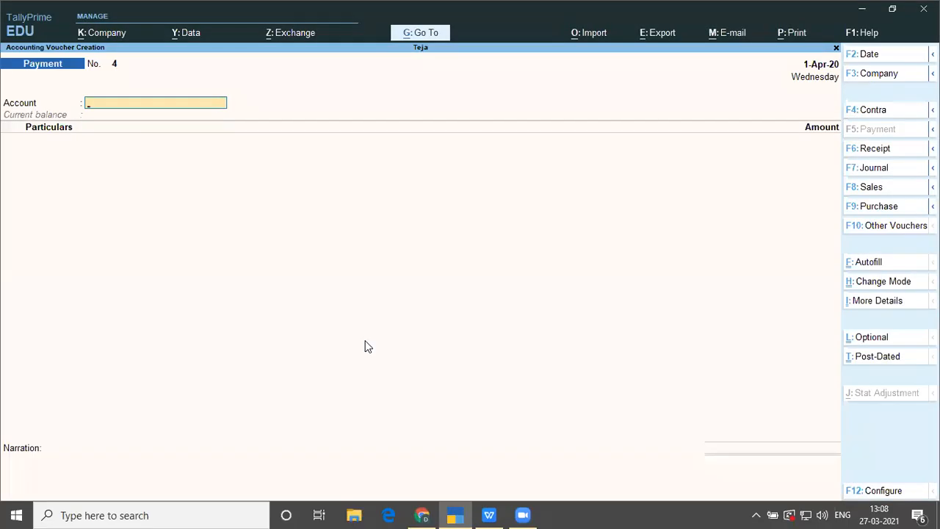
type("Cas")
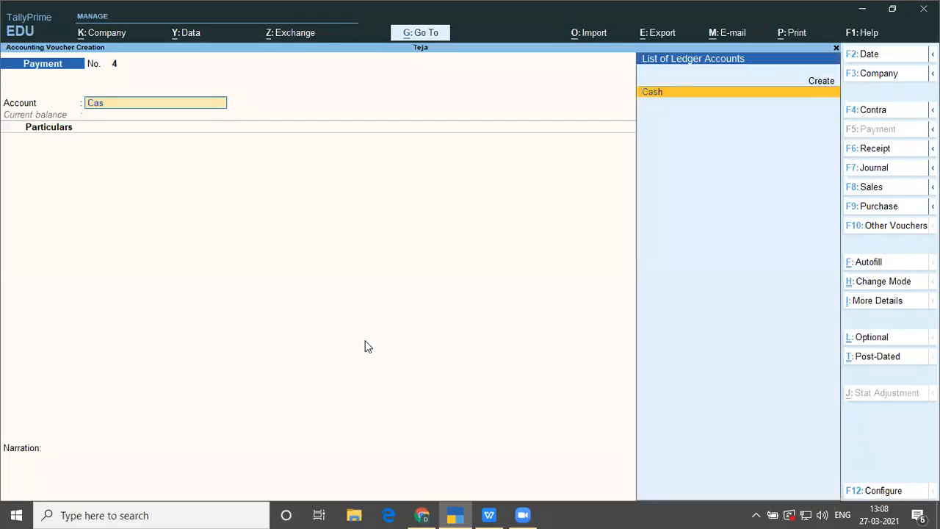
key("Return")
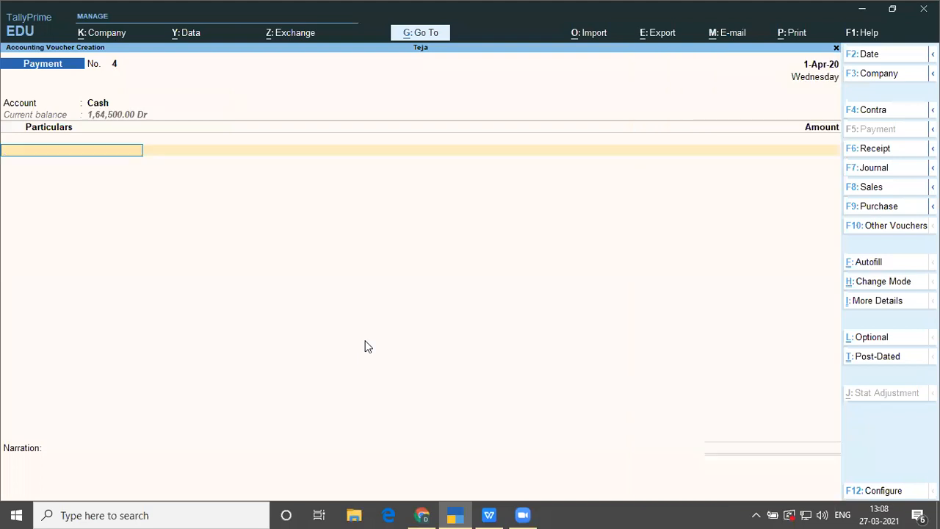
type("L")
key("Return")
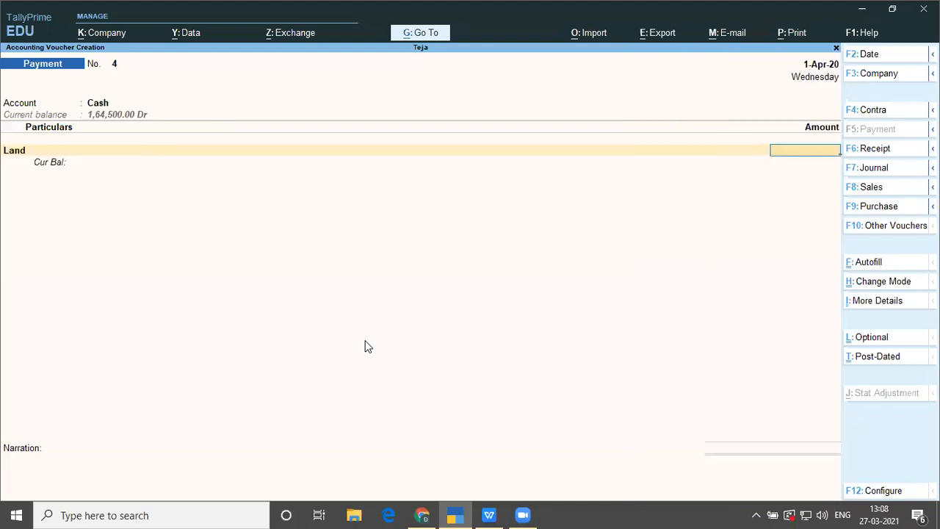
- Recheck the land purchase amount in TALLY MATERIAL.docx, enter 40000 for Land in TallyPrime, and save the payment without a narration
key("alt+Tab")
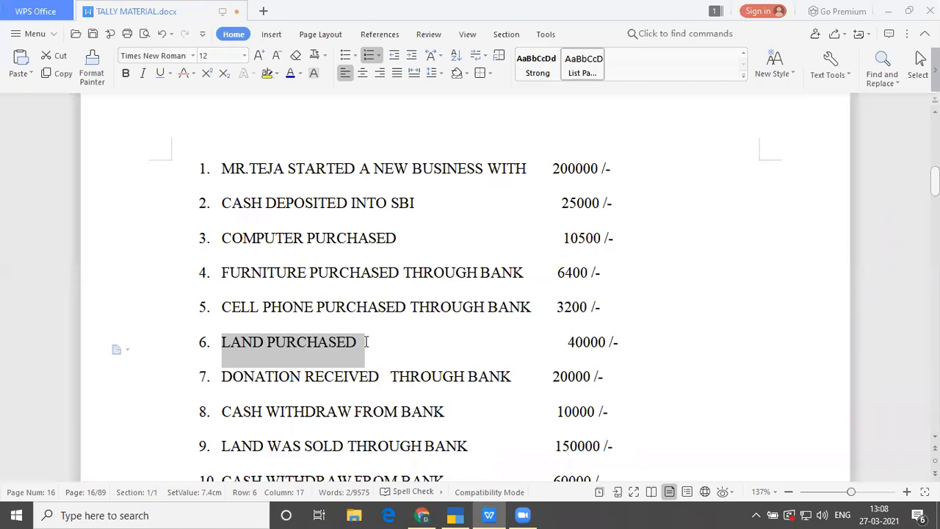
key("alt+Tab")
type("40000")
key("Return")
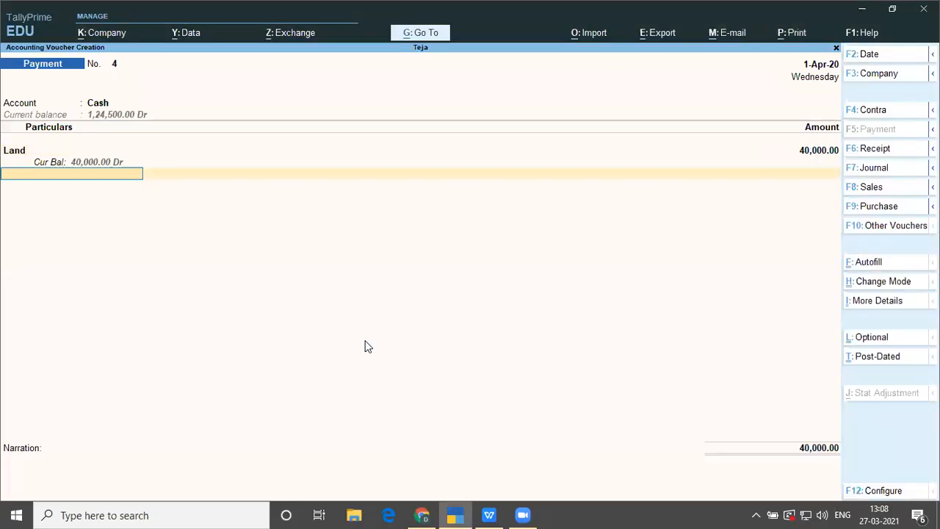
key("Return")
key("Return")
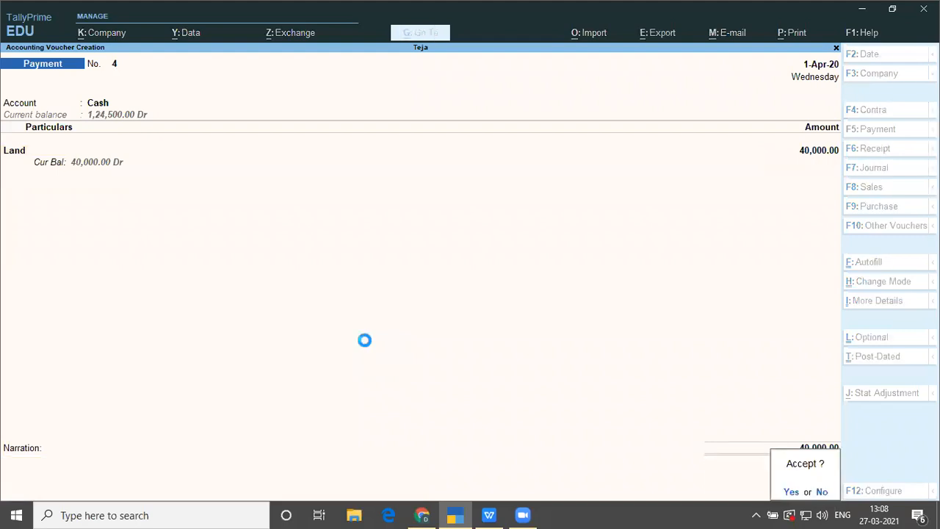
key("Return")
- Highlight the seventh transaction, the donation received through bank, in TALLY MATERIAL.docx and switch back to TallyPrime
key("alt+Tab")
key("Down")
left_click_drag(220, 377, 529, 388)
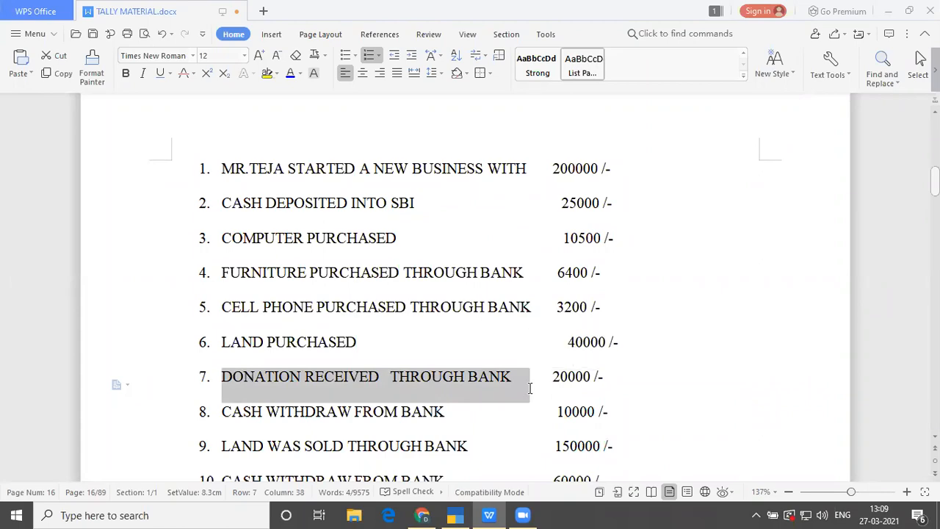
key("alt+Tab")
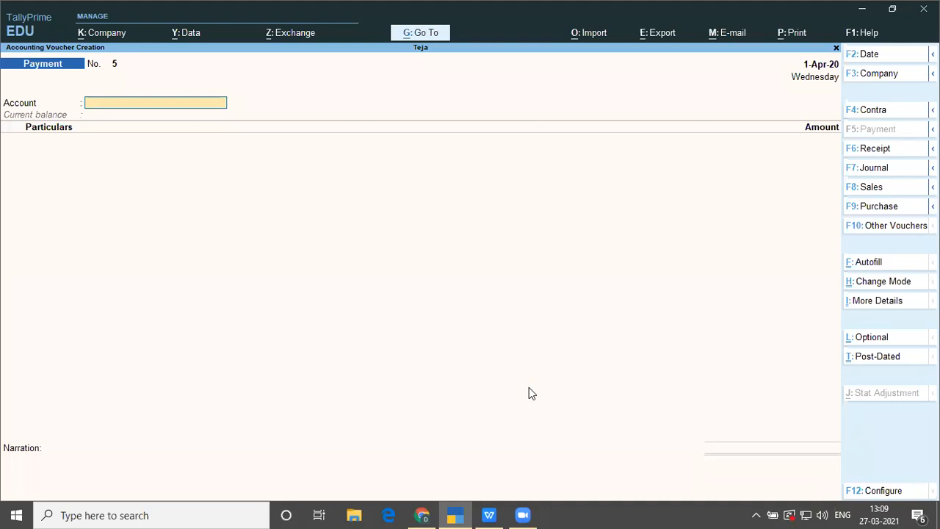
- Change to a Receipt voucher, setting its account to Sbi and its particulars to Donation Received
key("F6")
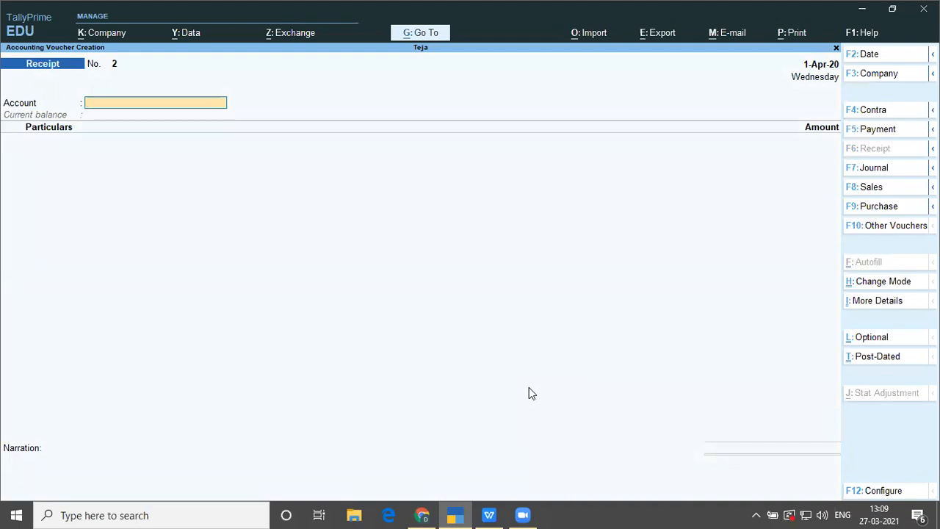
type("S")
key("Return")
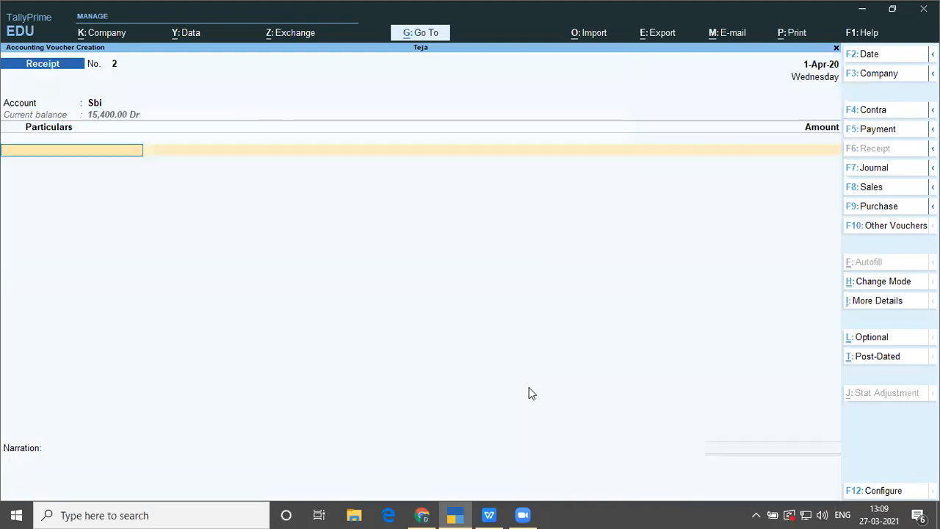
type("D")
key("Down")
key("Down")
key("Return")
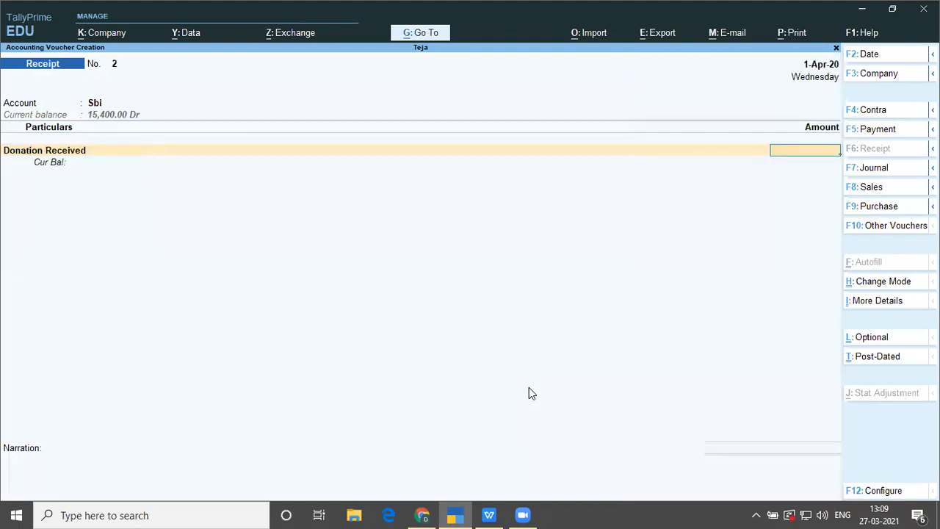
- Recheck the donation amount in TALLY MATERIAL.docx, enter 20000 for Donation Received in TallyPrime, and save the receipt without a narration
key("alt+Tab")
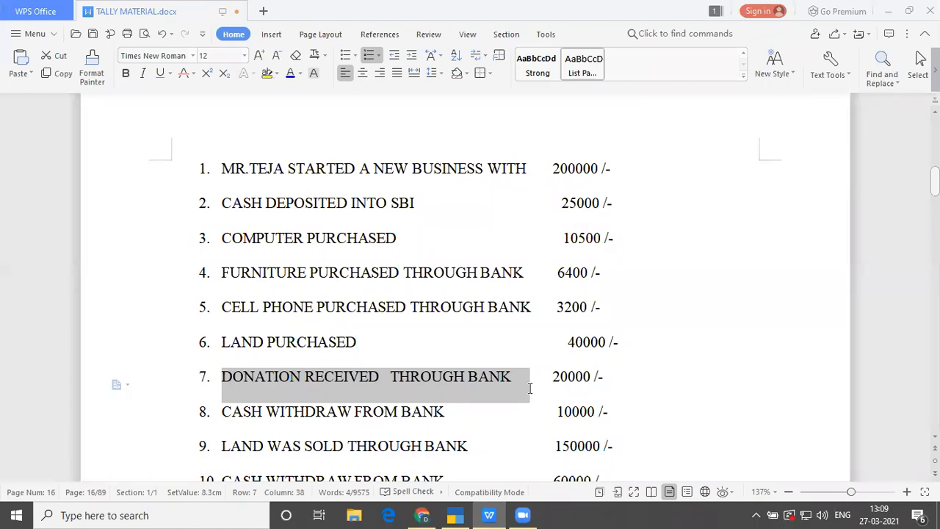
key("alt+Tab")
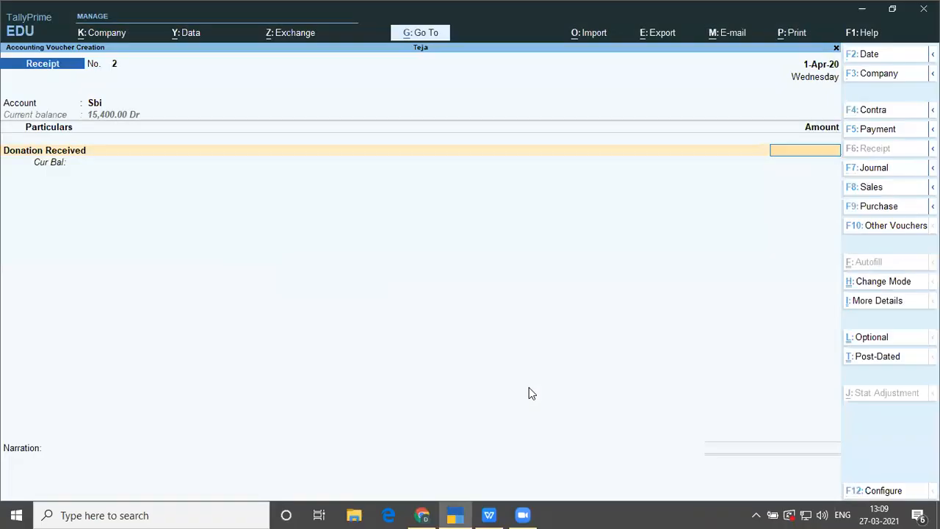
type("200000")
key("BackSpace")
key("Return")
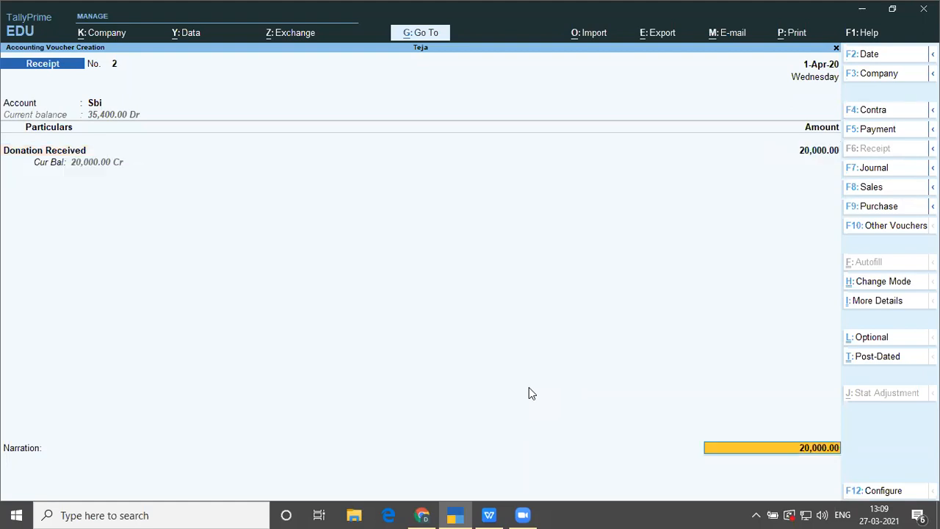
key("Return")
key("Return")
key("Return")
key("Return")
key("Return")
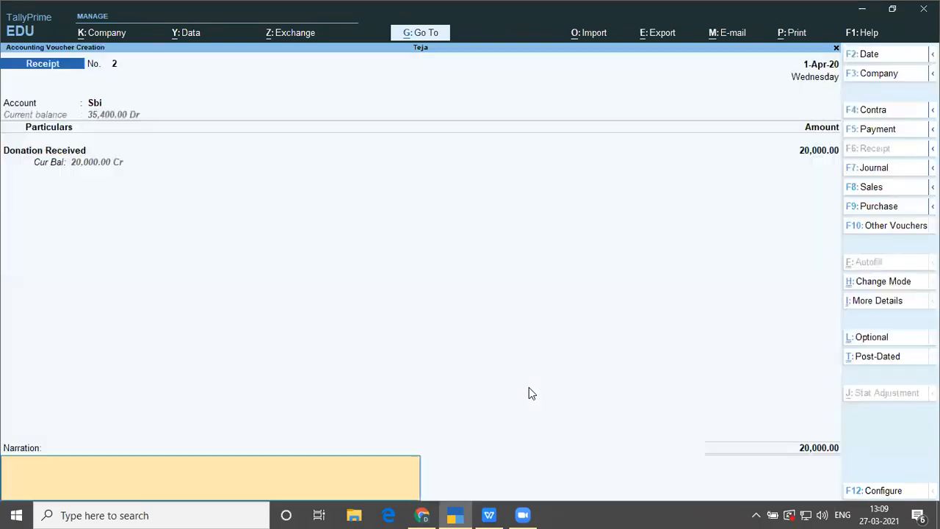
key("Return")
key("Return")
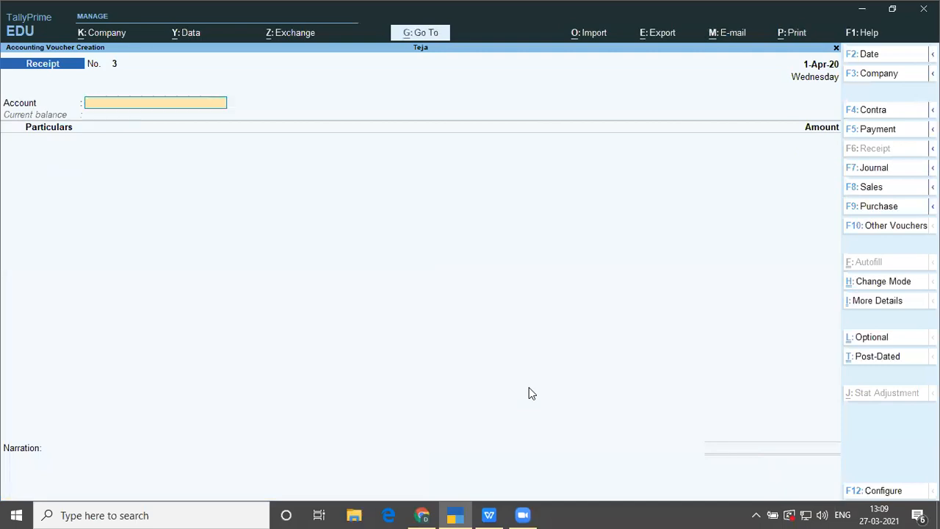
- Highlight the eighth transaction, the cash withdrawal from bank, in TALLY MATERIAL.docx and switch back to TallyPrime
key("alt+Tab")
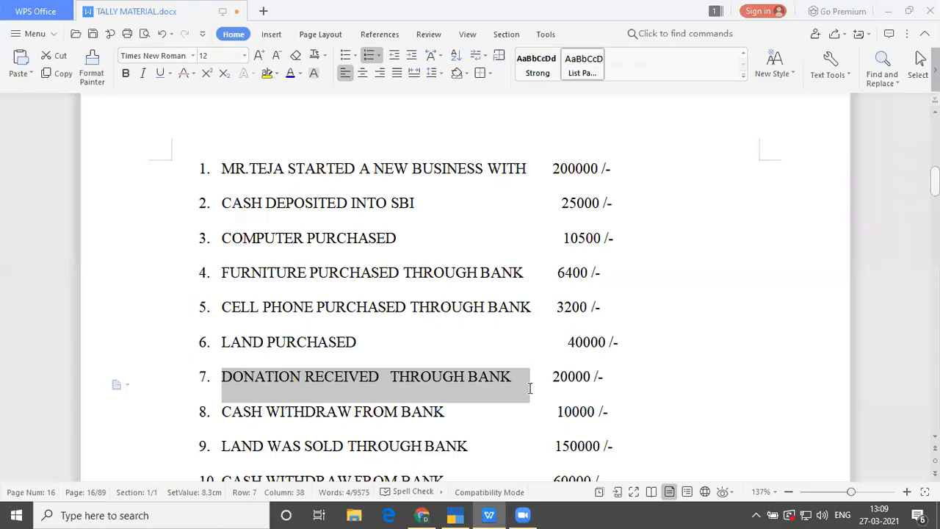
left_click_drag(223, 411, 452, 433)
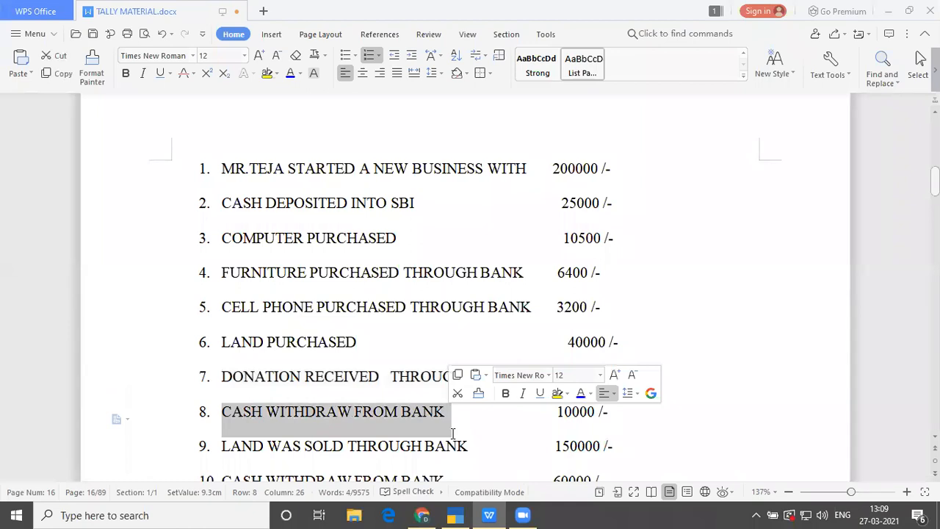
key("alt+Tab")
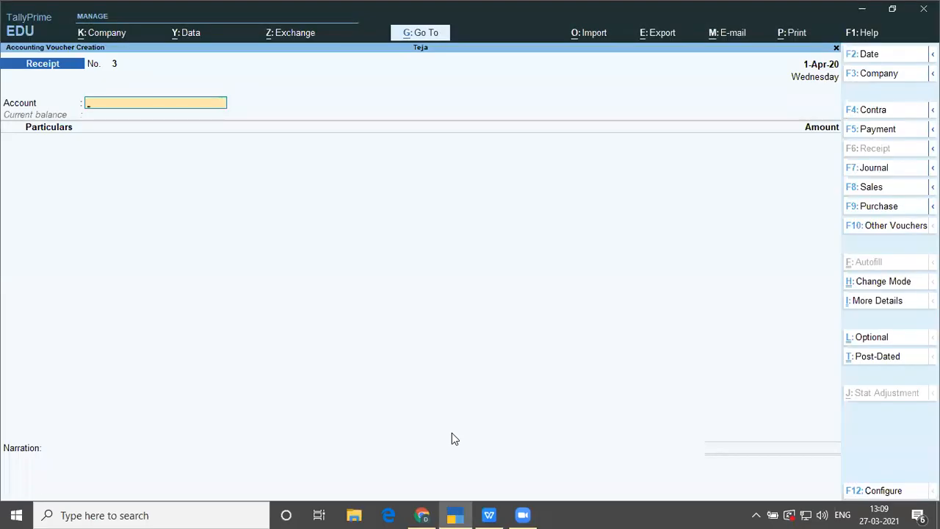
- Change to a Contra voucher, setting its account to Cash and its particulars to Sbi
key("F4")
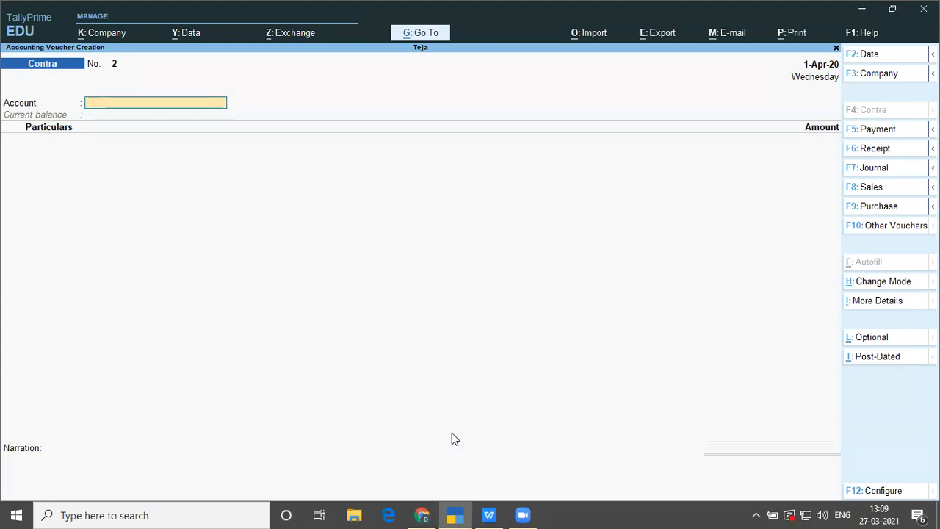
type("Cas")
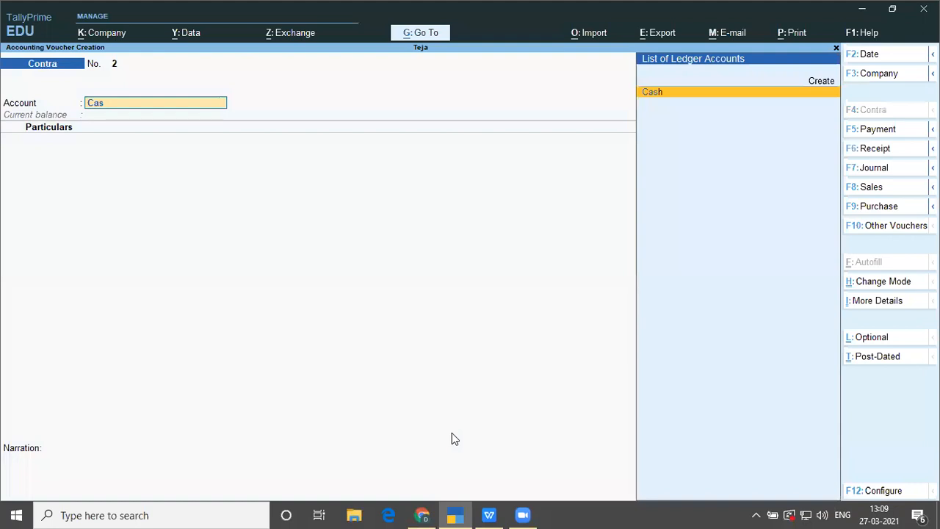
key("Return")
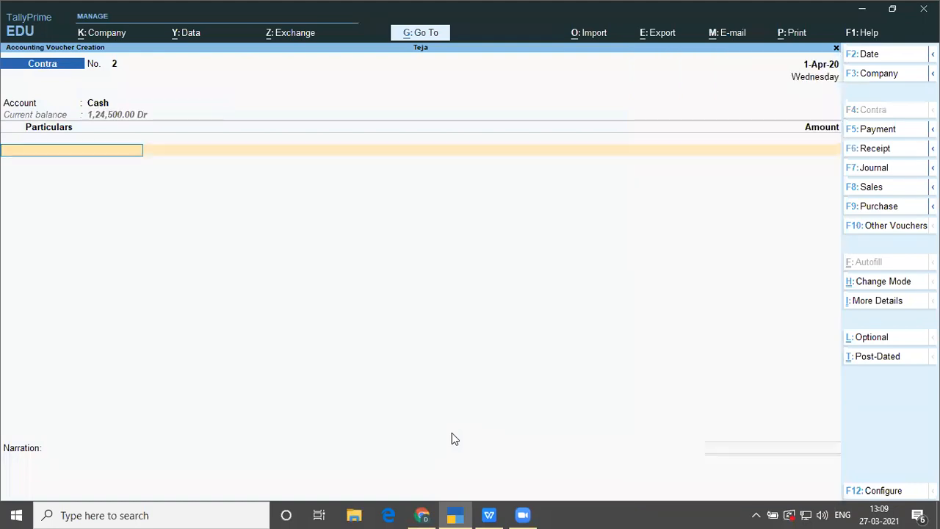
type("S")
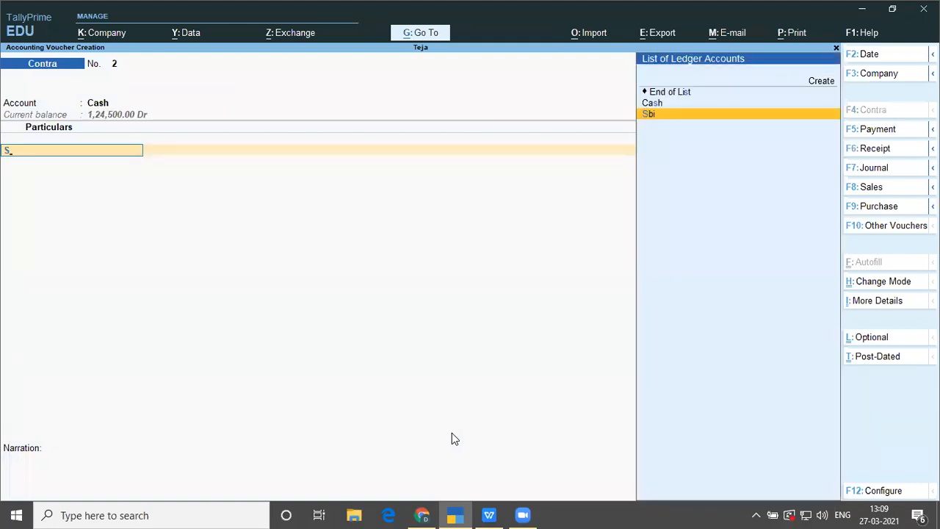
key("Return")
- Recheck the withdrawal amount in TALLY MATERIAL.docx, enter 10000 for Sbi in TallyPrime, and save the contra voucher with default bank allocations and no narration
key("alt+Tab")
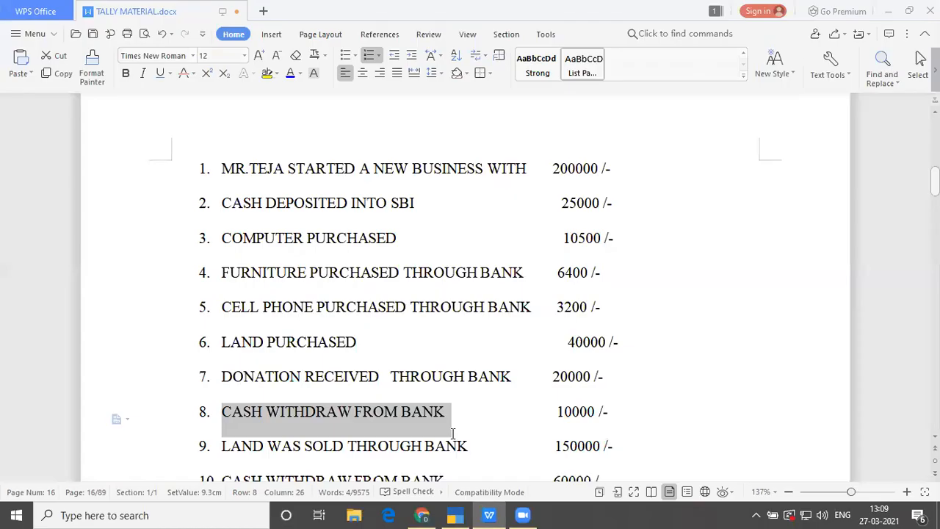
key("alt+Tab")
type("10,000")
key("Return")
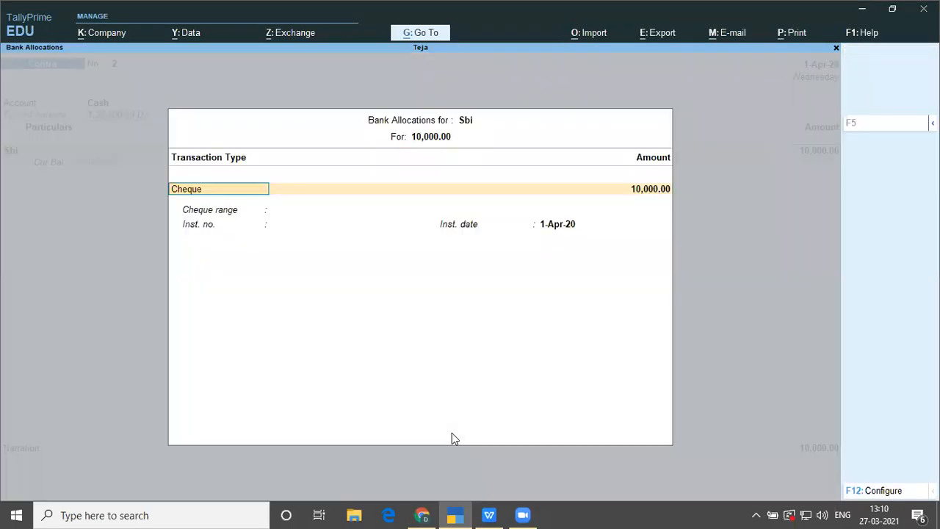
key("Return")
key("Return")
key("Return")
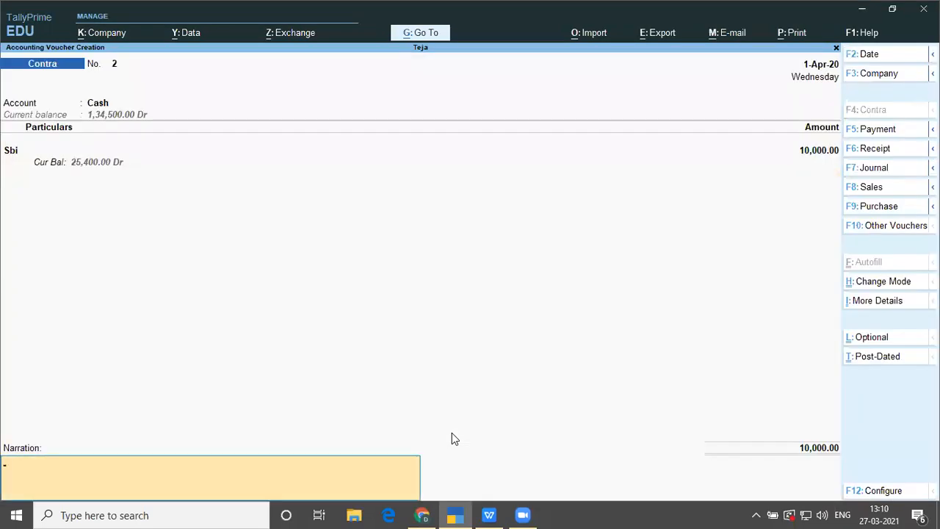
key("Return")
key("Return")
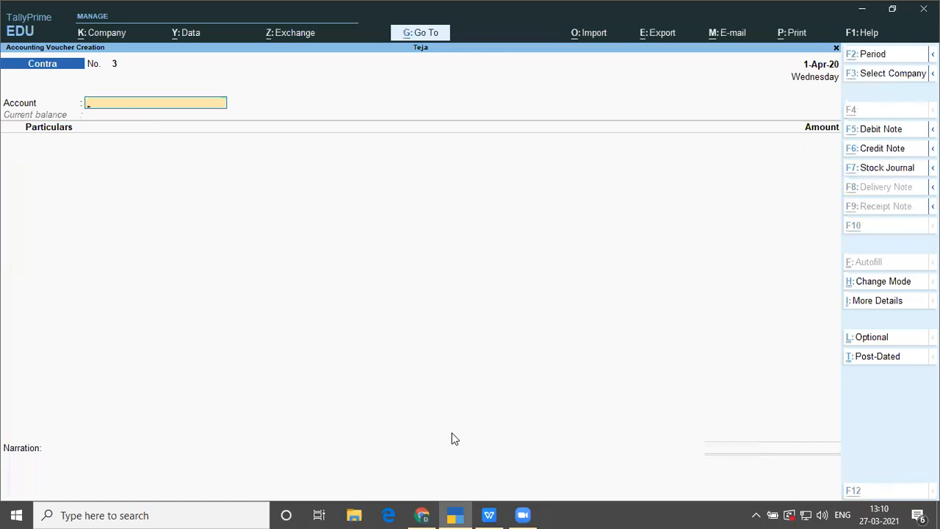
- Highlight the ninth transaction, the land sold through bank, in TALLY MATERIAL.docx and switch back to TallyPrime
key("alt+Tab")
left_click(453, 433)
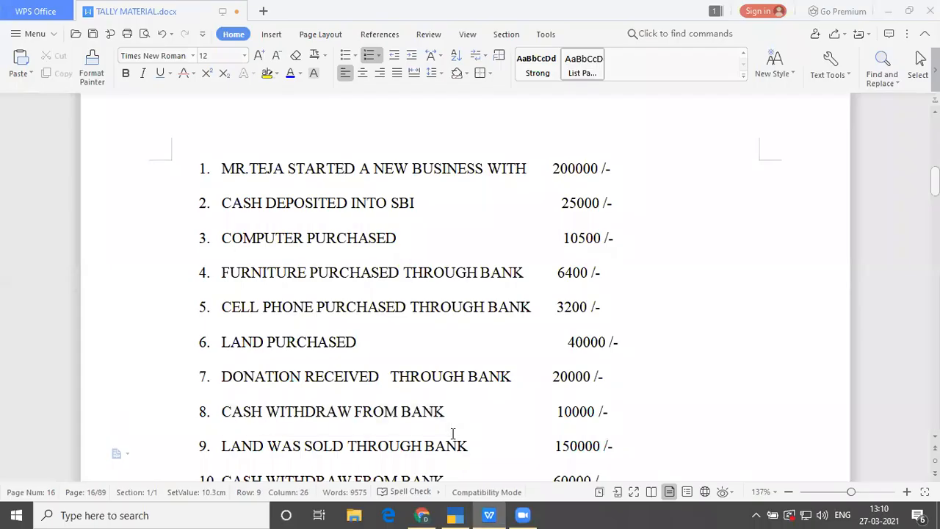
left_click_drag(217, 446, 478, 445)
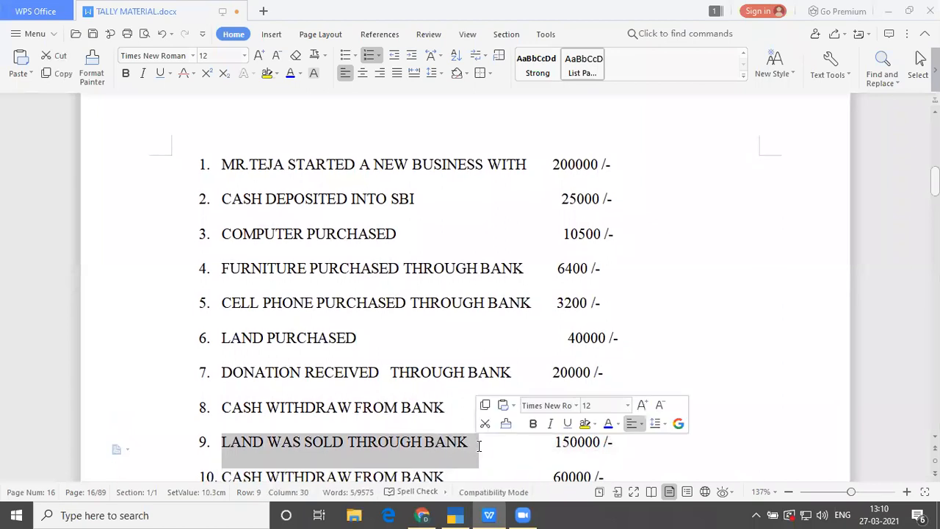
key("alt+Tab")
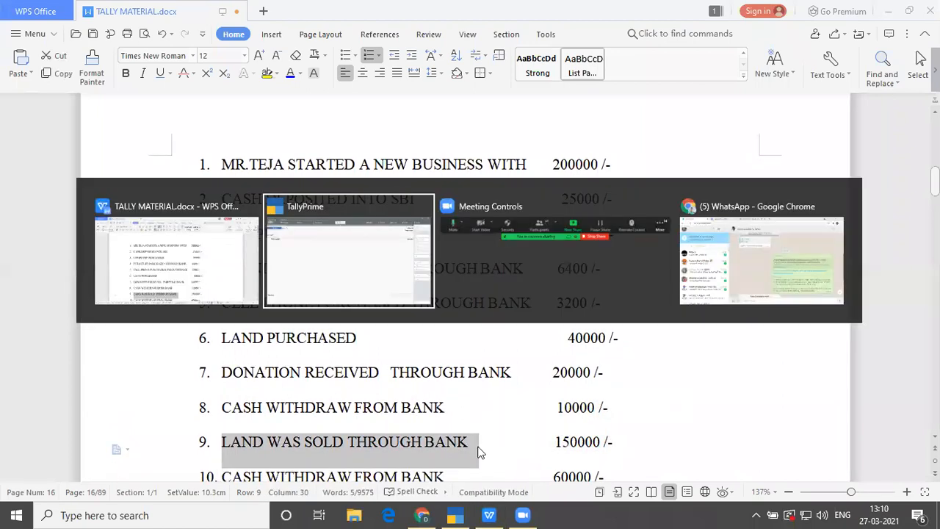
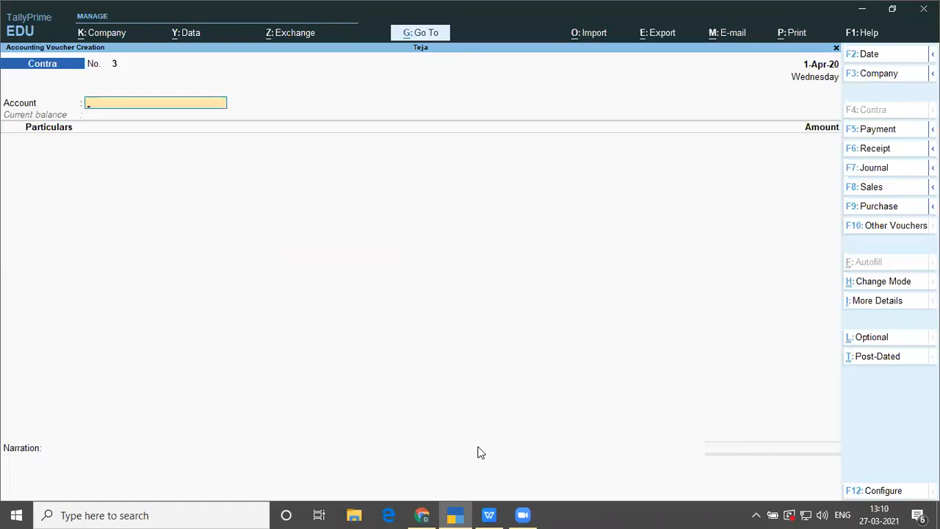
- Change to a Receipt voucher, setting its account to Sbi and its particulars to Land
key("F6")
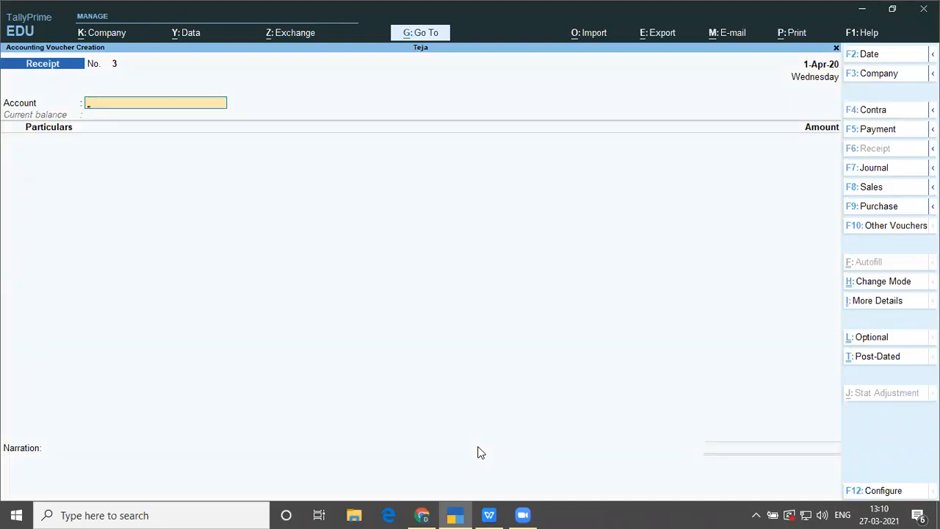
type("sb")
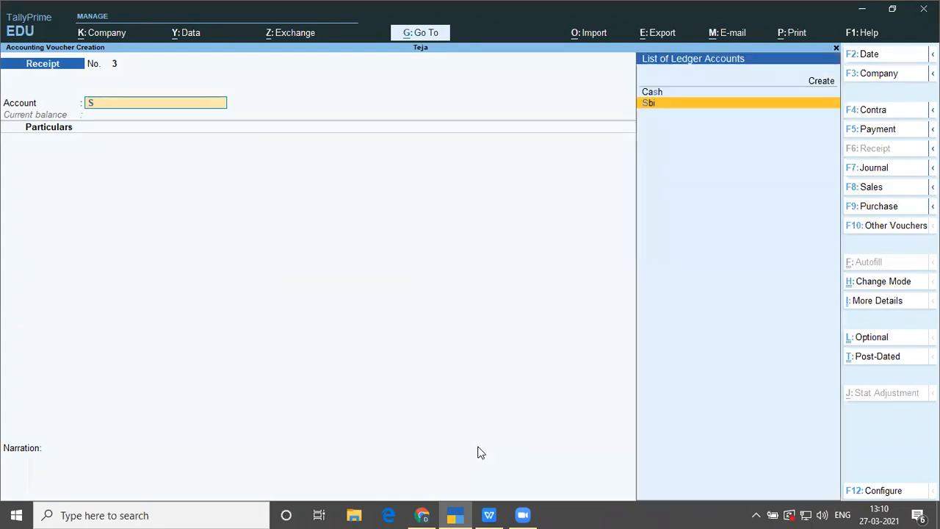
key("Return")
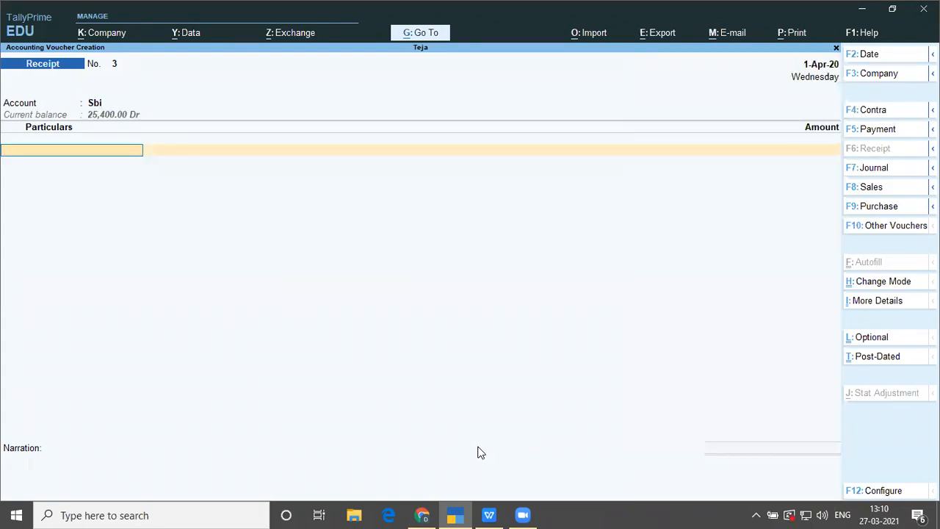
type("l")
key("Return")
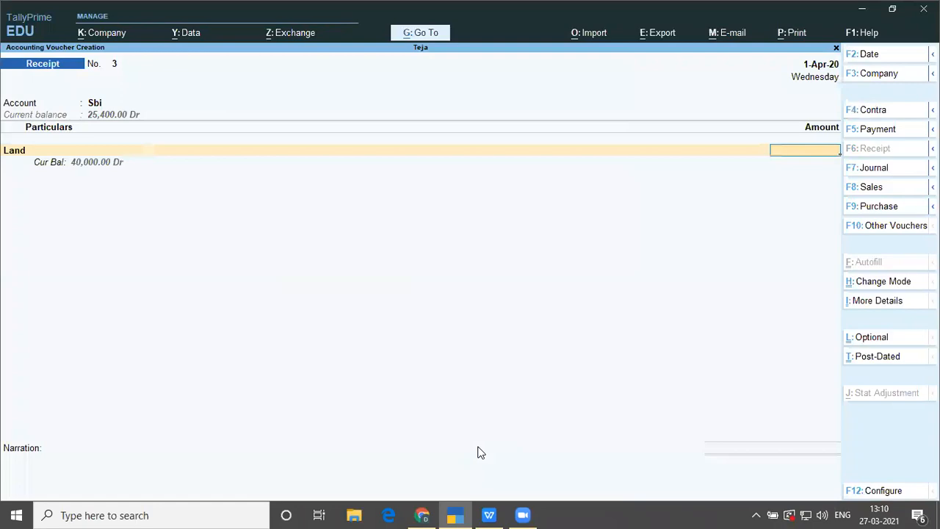
- Recheck the land sale amount in TALLY MATERIAL.docx, enter 150000 for Land in TallyPrime, and save the receipt without a narration
key("alt+Tab")
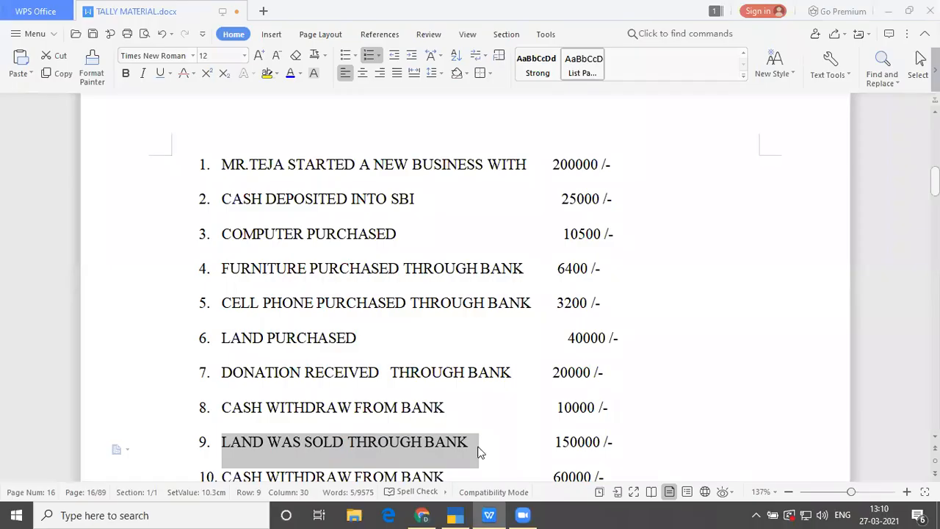
key("alt+Tab")
type("150000")
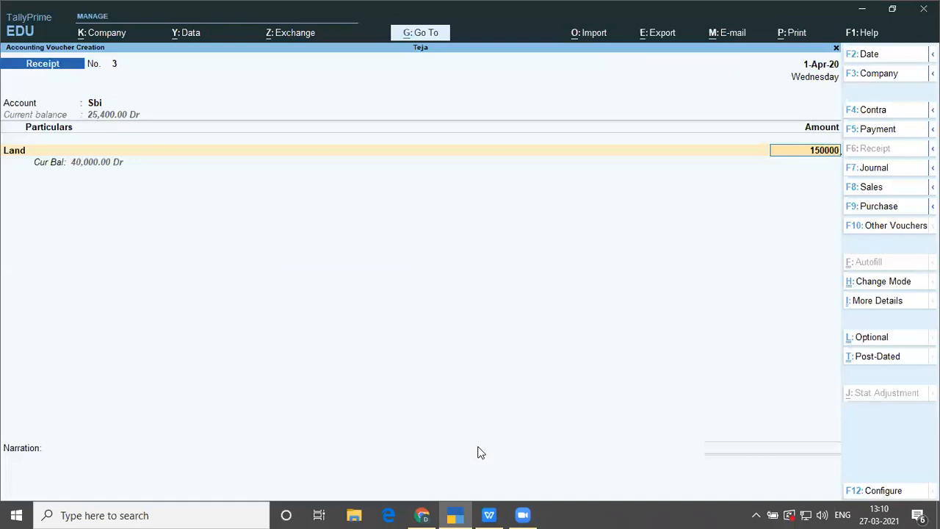
key("Return")
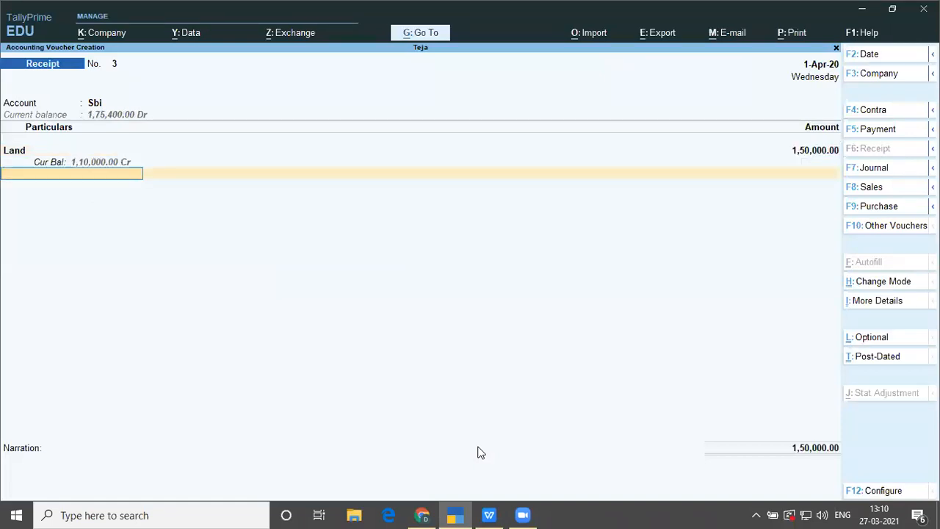
key("Return")
key("Return")
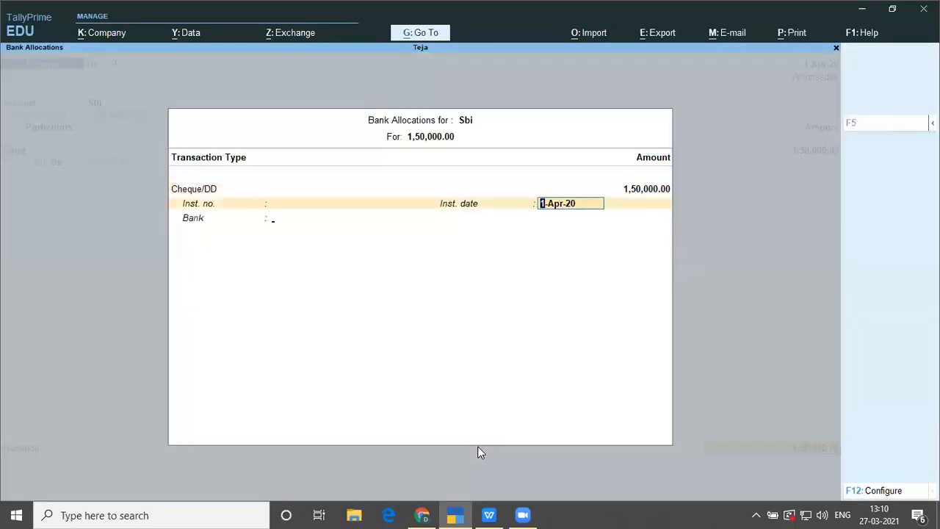
key("Return")
key("Return")
key("Return")
key("Return")
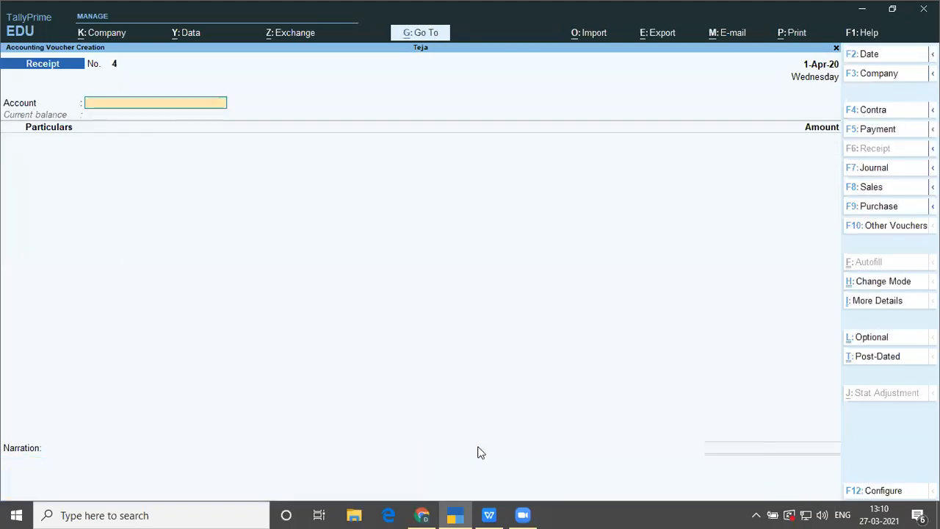
- Highlight and copy the tenth transaction, the second cash withdrawal from bank, in TALLY MATERIAL.docx and switch back to TallyPrime
key("alt+Tab")
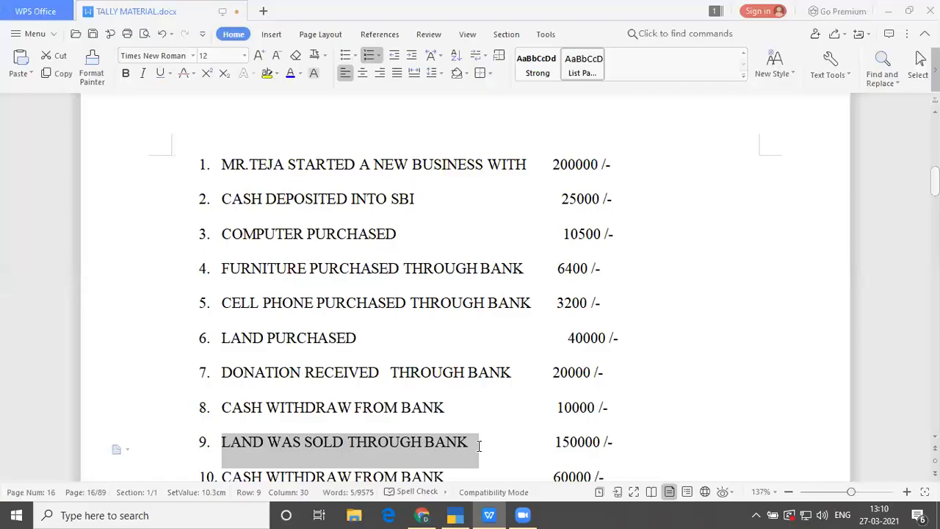
left_click(478, 440)
left_click_drag(221, 438, 490, 452)
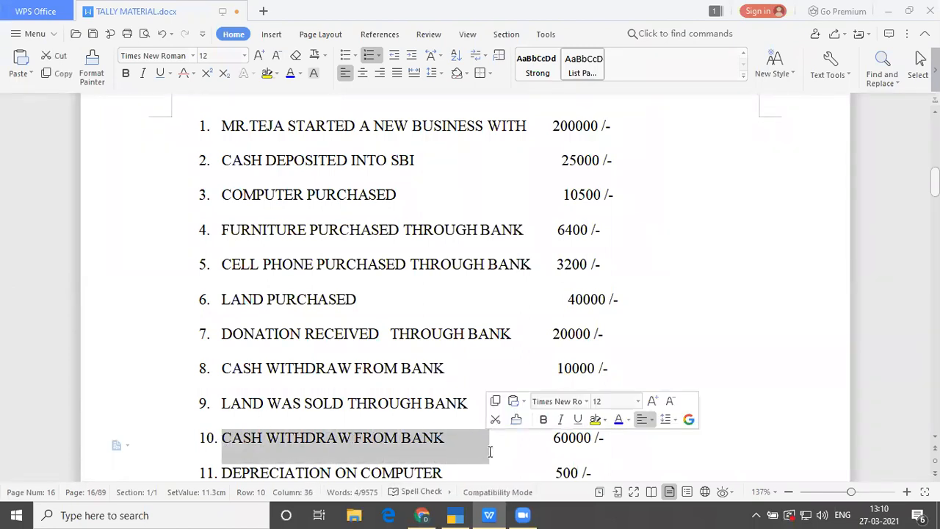
key("ctrl+c")
key("alt+Tab")
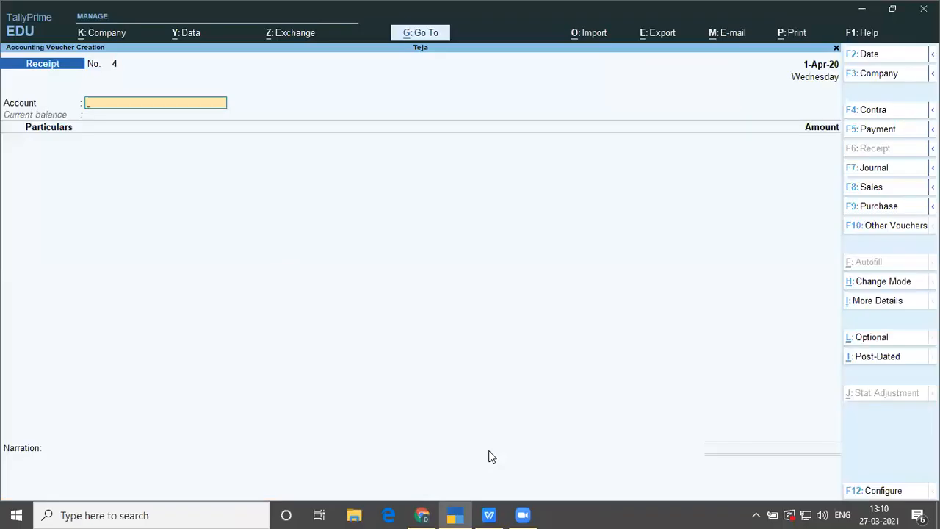
- Start another Contra voucher with Cash as its account and Sbi as its particulars
key("F4")
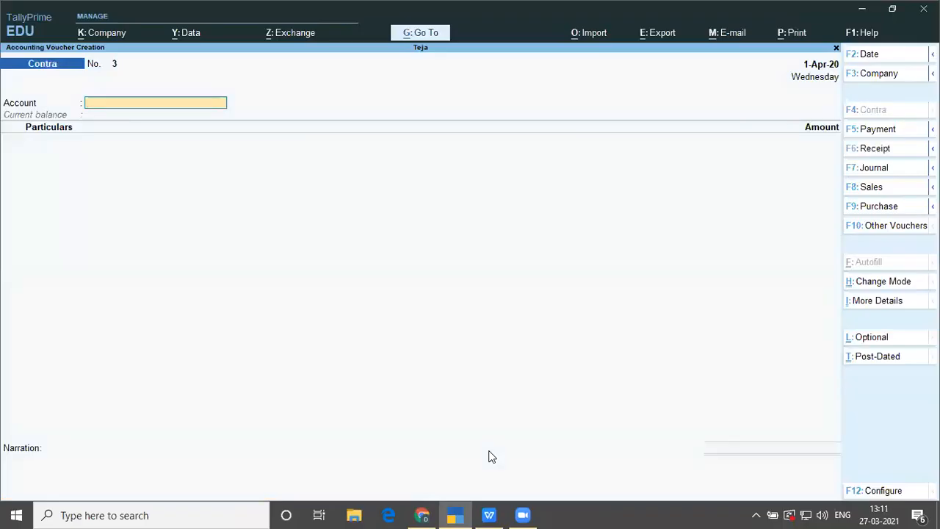
type("Cas")
key("Return")
type("s")
key("Return")
- Enter 60000 for Sbi and save the contra voucher with default bank allocations and no narration
type("6")
type("0,000")
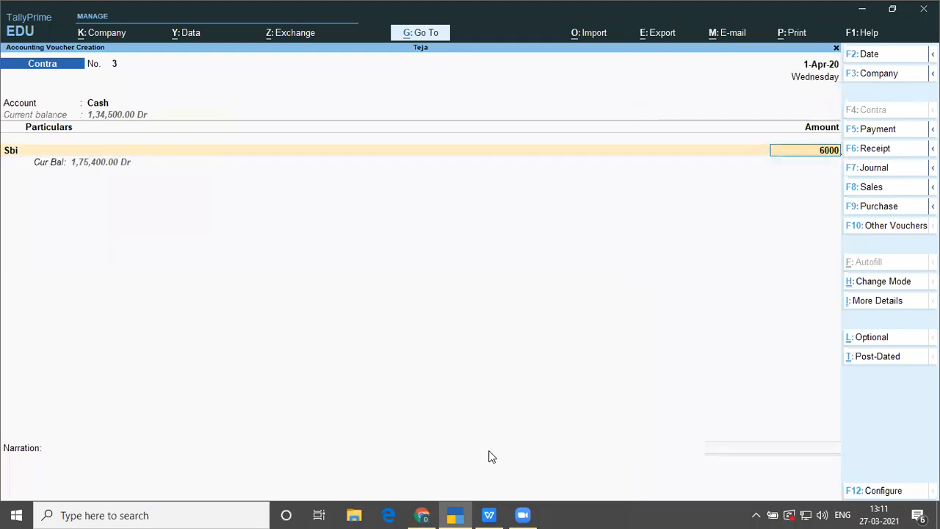
key("Return")
key("Return")
key("Return")
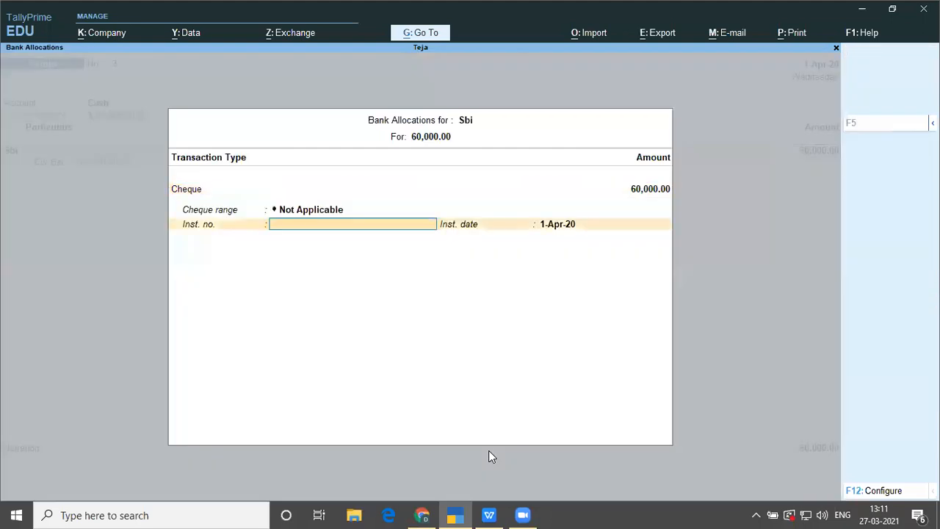
key("Return")
key("Return")
key("Return")
key("Return")
key("Return")
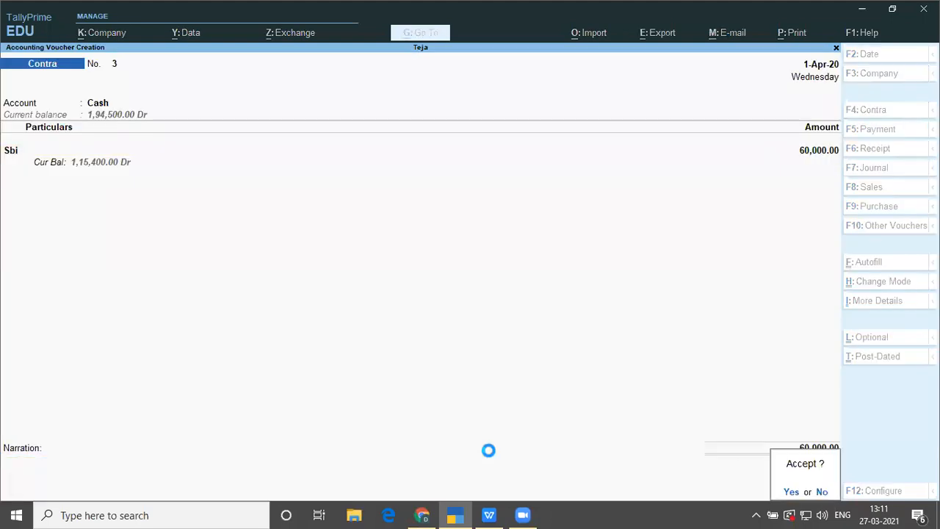
- Read the eleventh transaction, the depreciation on computer, in TALLY MATERIAL.docx and switch back to TallyPrime
key("alt+Tab")
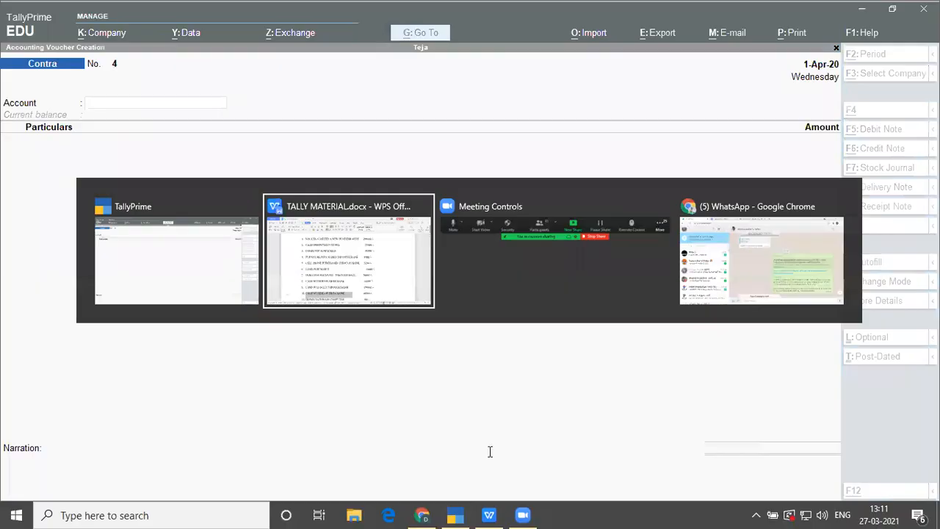
key("Down")
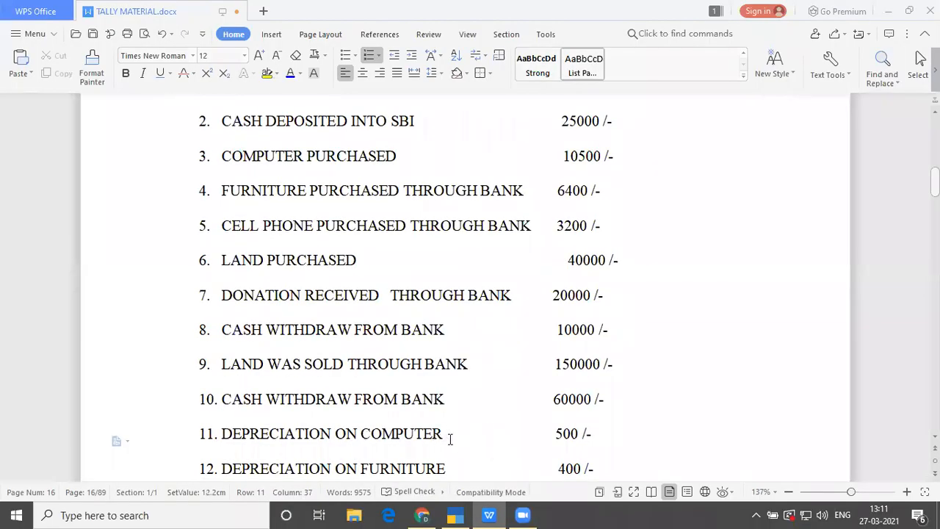
key("alt+Tab")
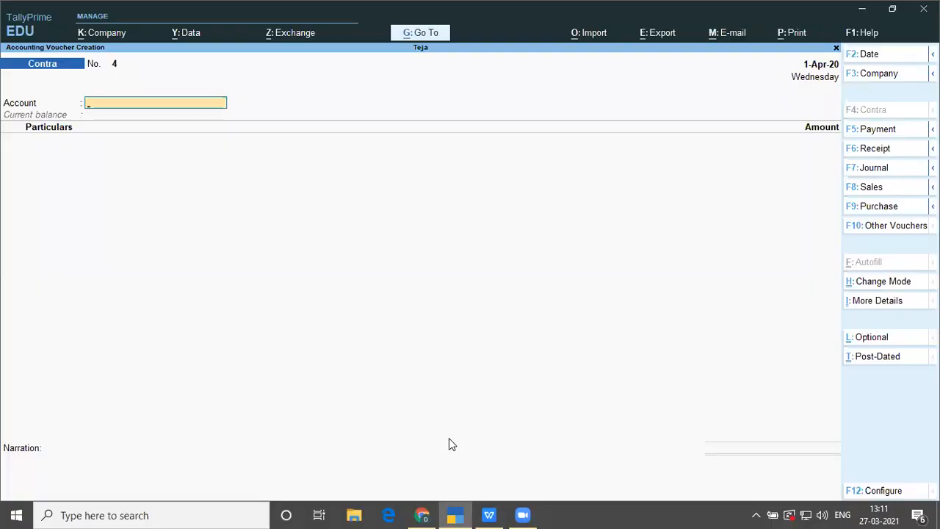
- Start a Journal voucher for the computer depreciation, debiting Deprecation with 500 as listed in TALLY MATERIAL.docx
key("F7")
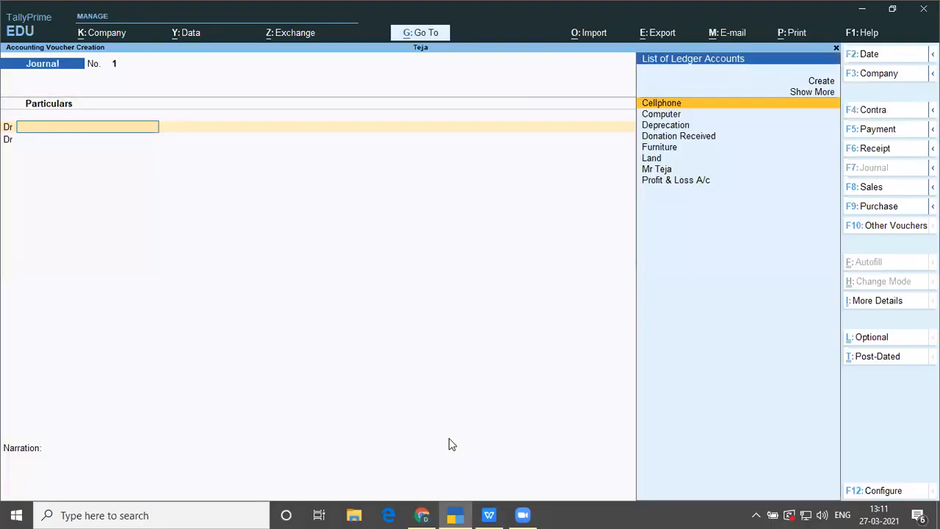
key("Down")
key("Down")
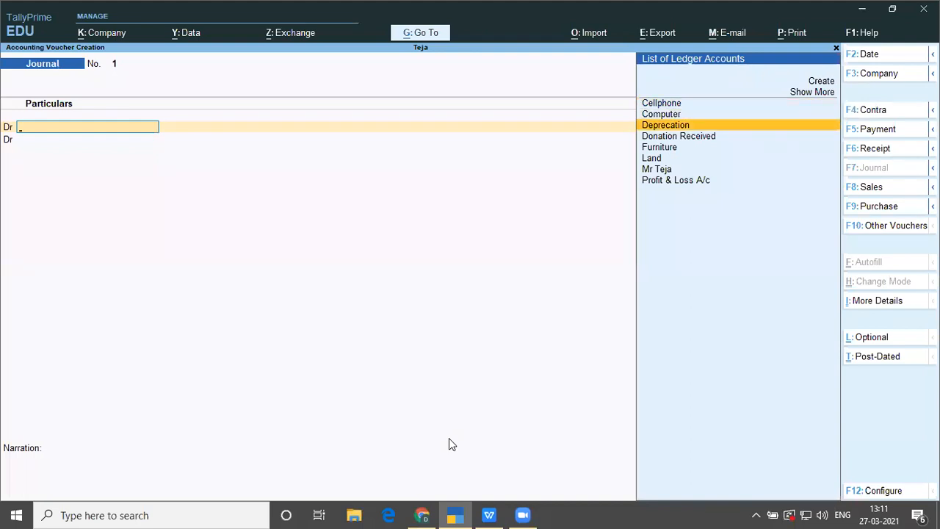
key("Return")
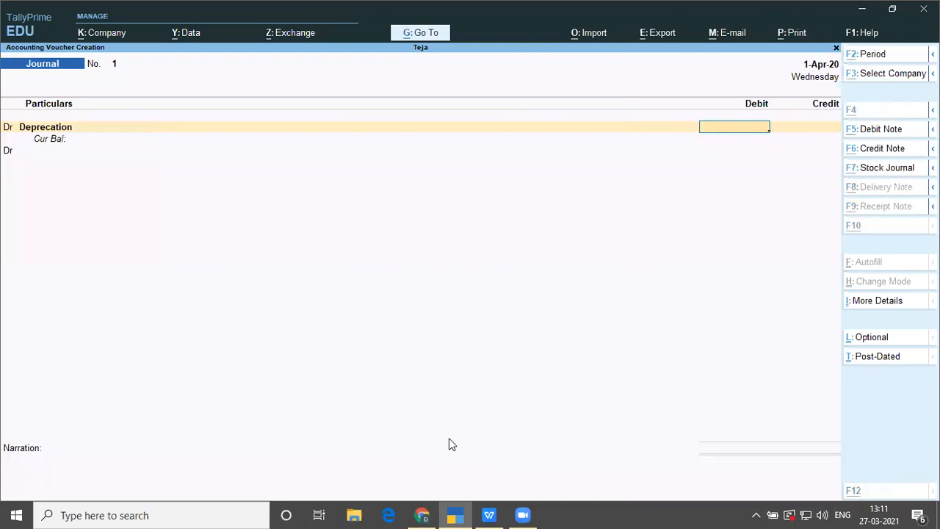
key("alt+Tab")
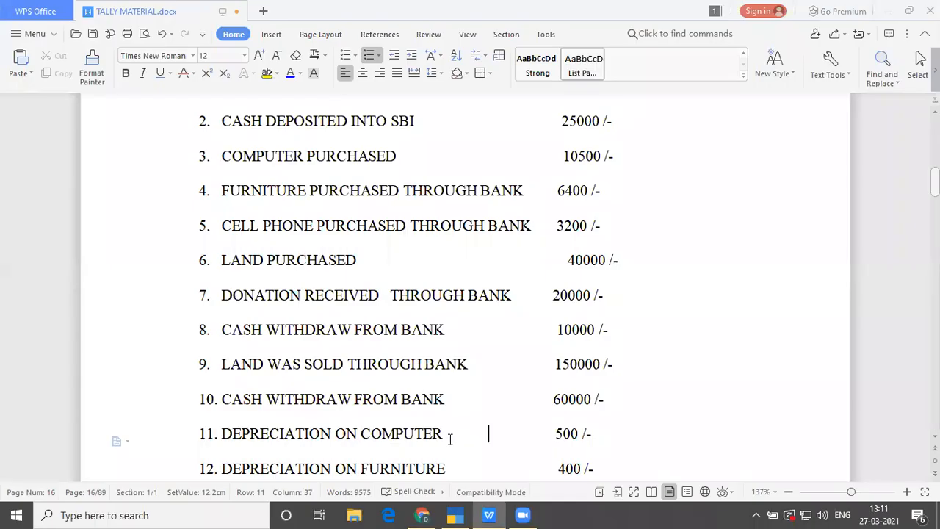
key("alt+Tab")
type("500")
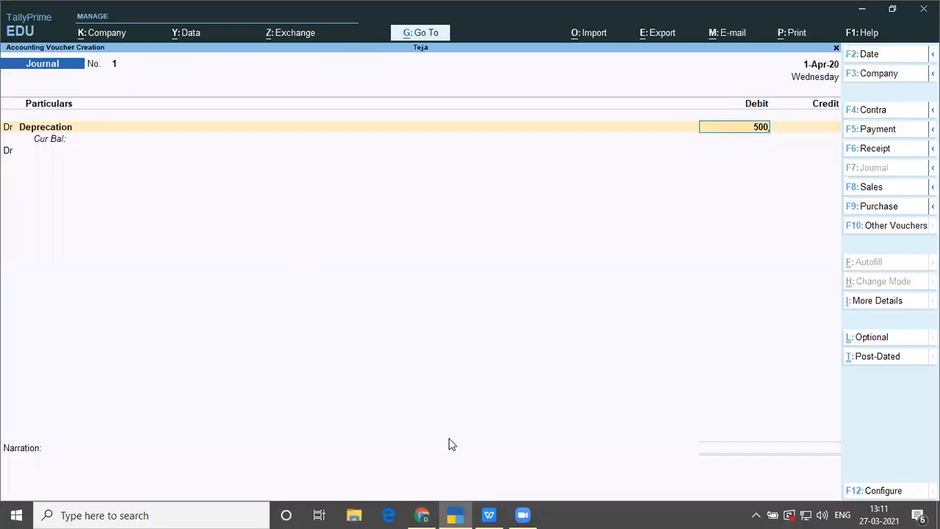
key("Return")
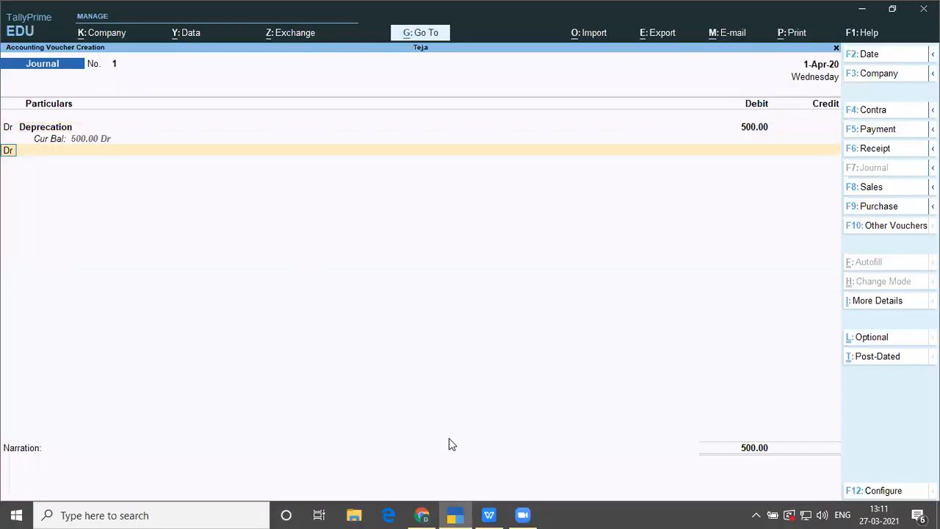
- Credit Computer with 500 and save the journal voucher without a narration
type("cr")
key("Return")
key("Down")
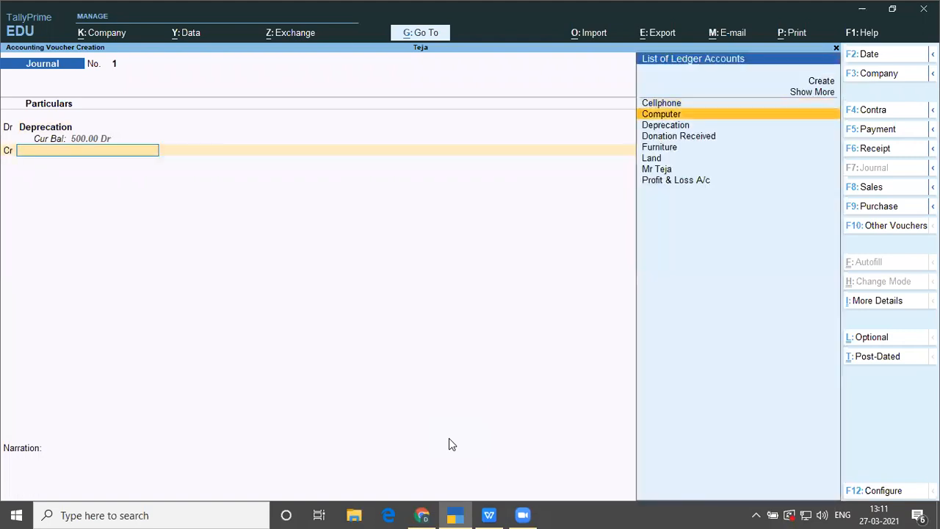
key("Return")
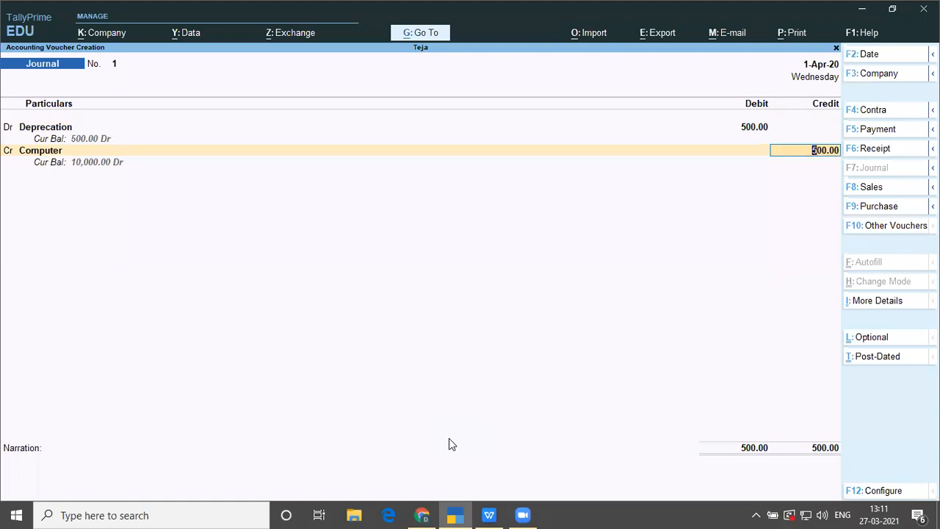
key("Return")
key("Return")
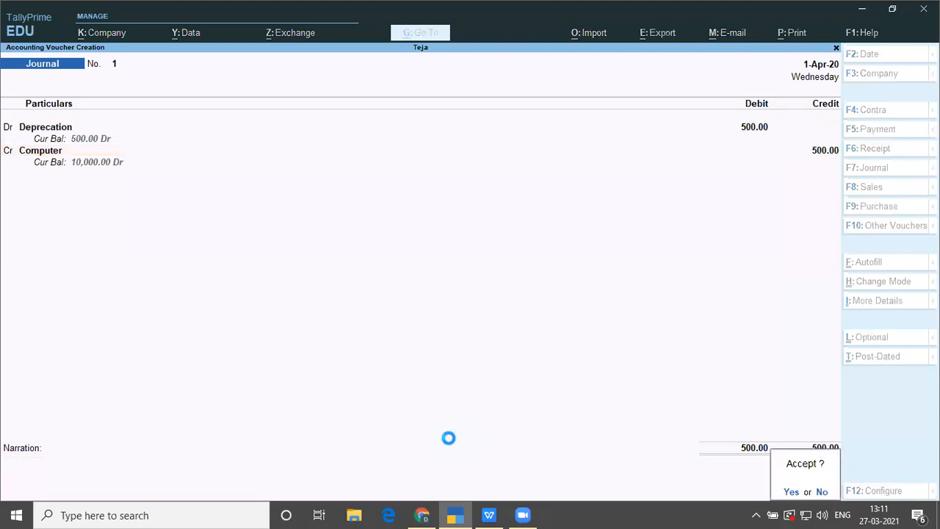
key("Return")
- Check the twelfth transaction in TALLY MATERIAL.docx and debit Deprecation with 400 in a new journal voucher in TallyPrime
key("alt+Tab")
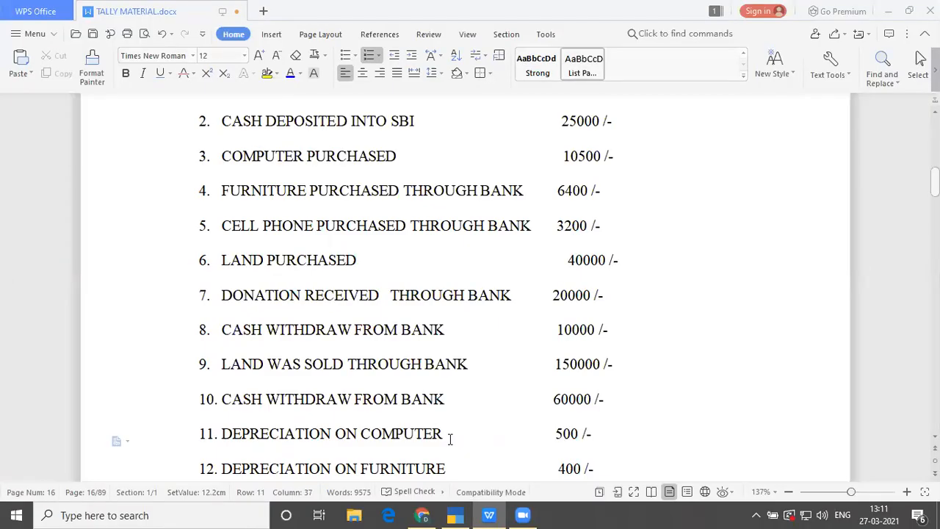
key("alt+Tab")
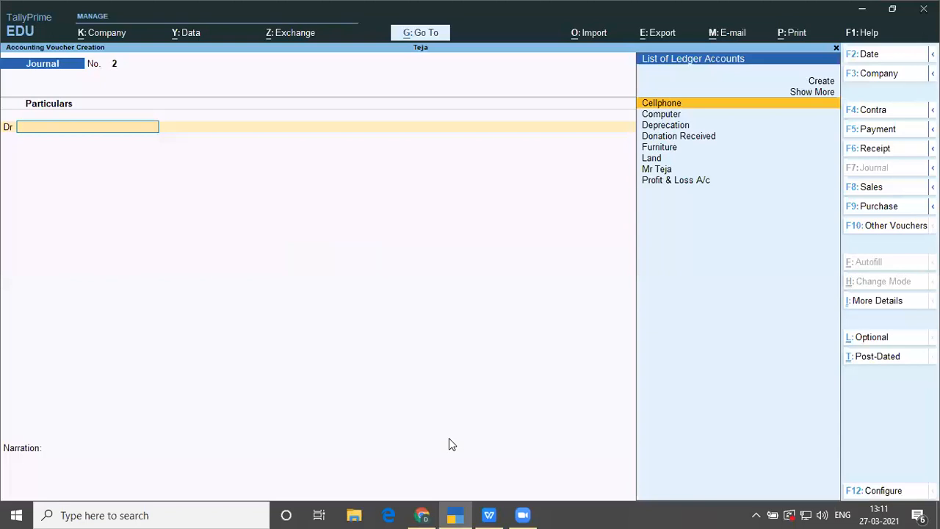
type("D")
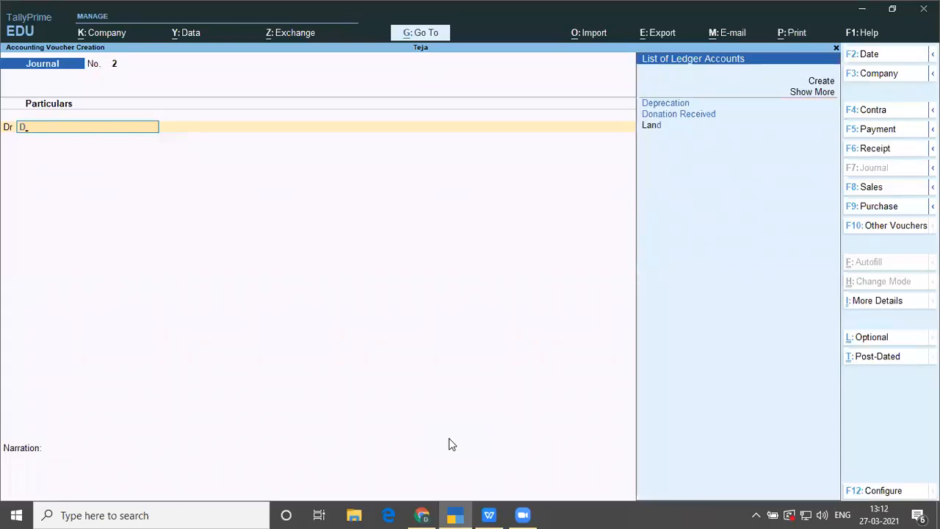
key("Return")
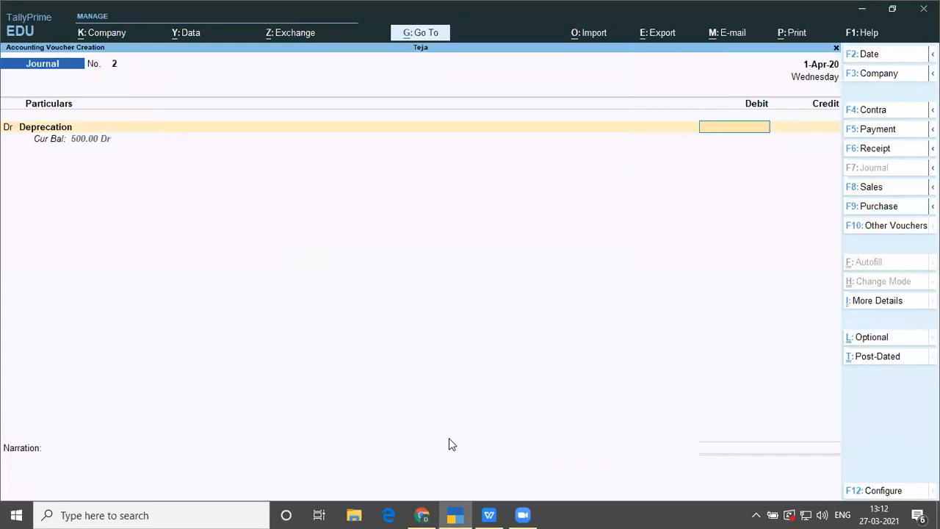
key("alt+Tab")
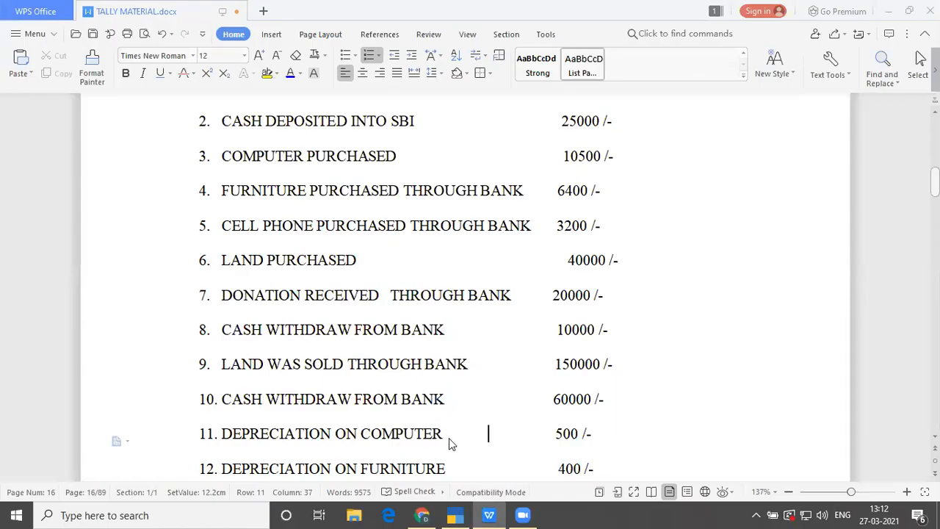
key("alt+Tab")
type("400")
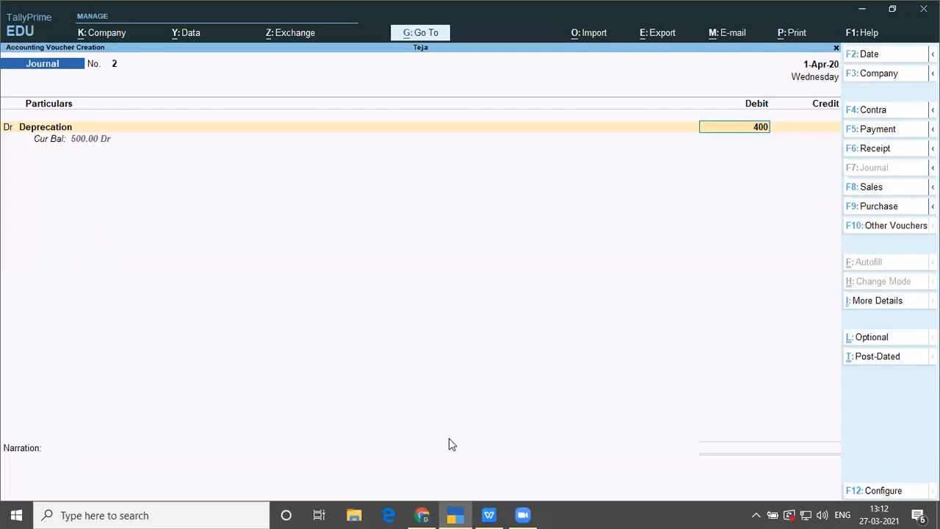
key("Return")
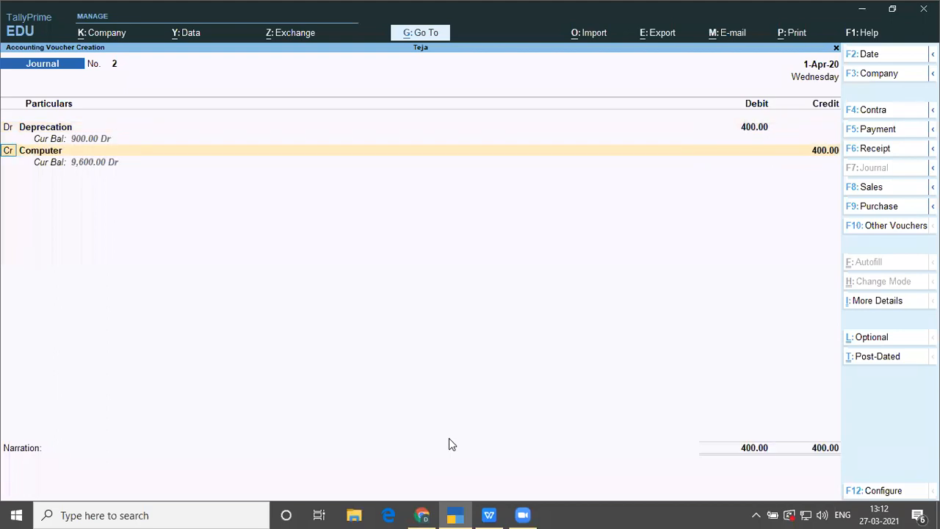
- Replace the credited ledger with Furniture for 400 and save the journal voucher without a narration
key("Return")
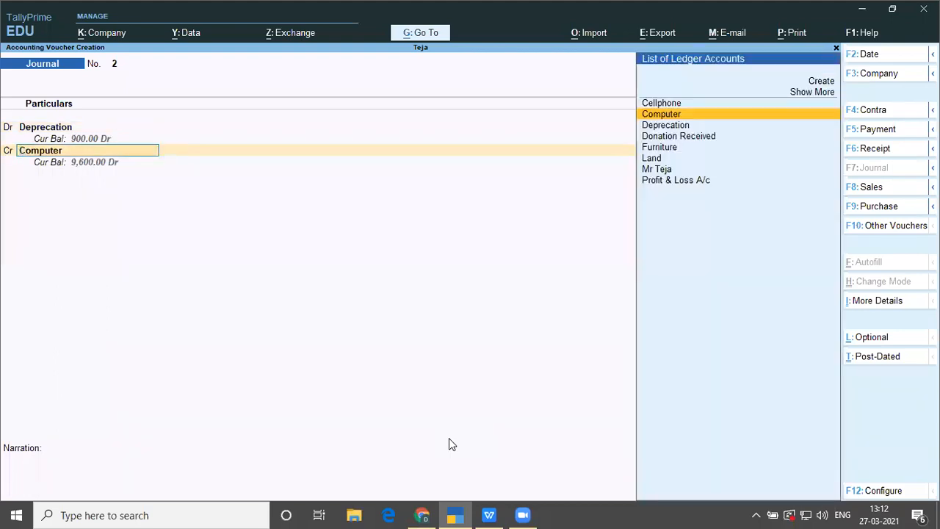
key("Down")
key("Down")
key("Down")
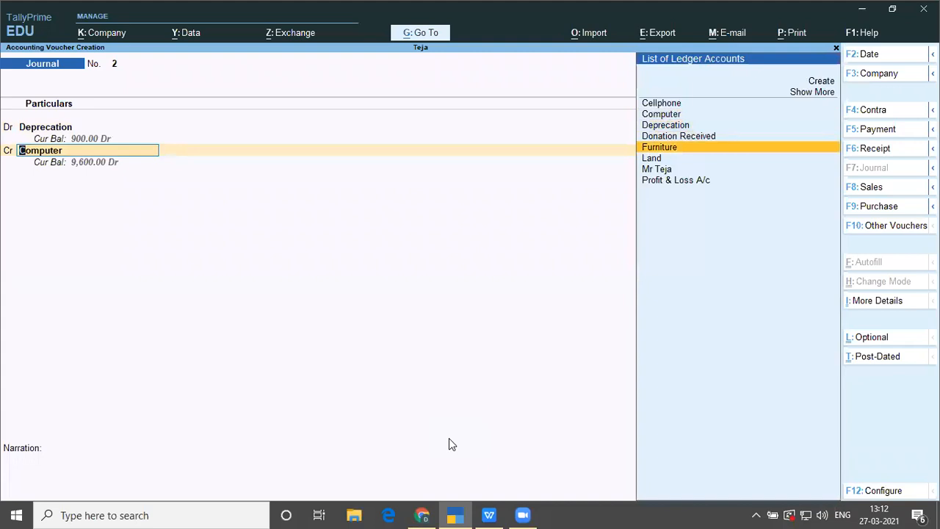
key("Return")
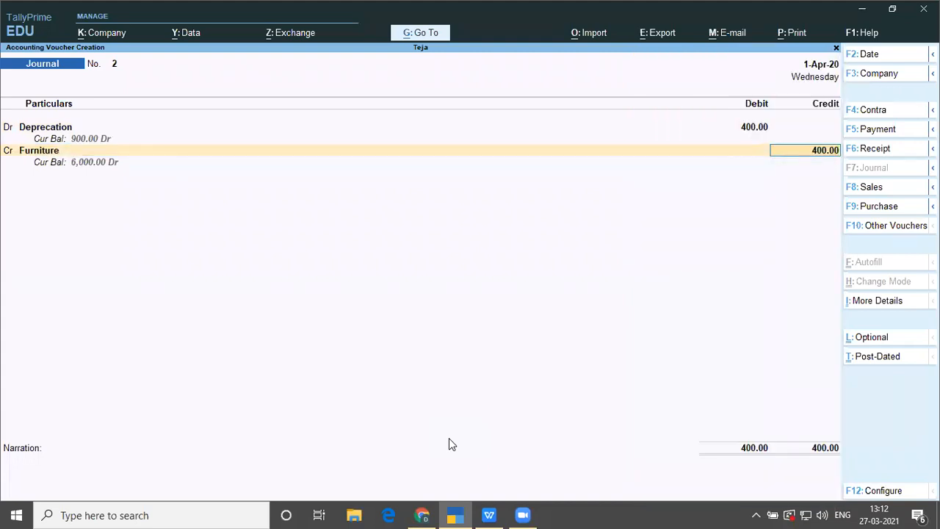
key("Return")
key("Return")
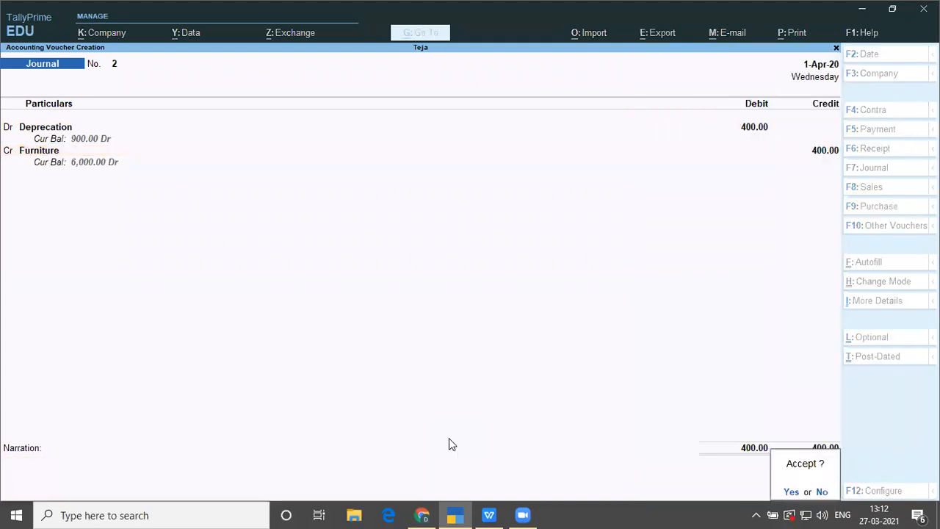
key("Return")
- Check the thirteenth transaction in TALLY MATERIAL.docx and debit Deprecation with 200 in the next journal voucher in TallyPrime
key("alt+Tab")
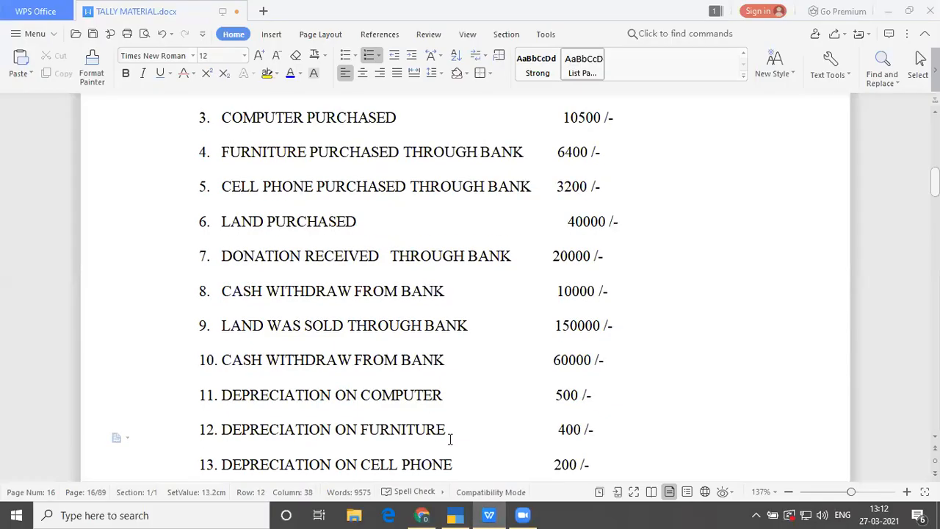
key("alt+Tab")
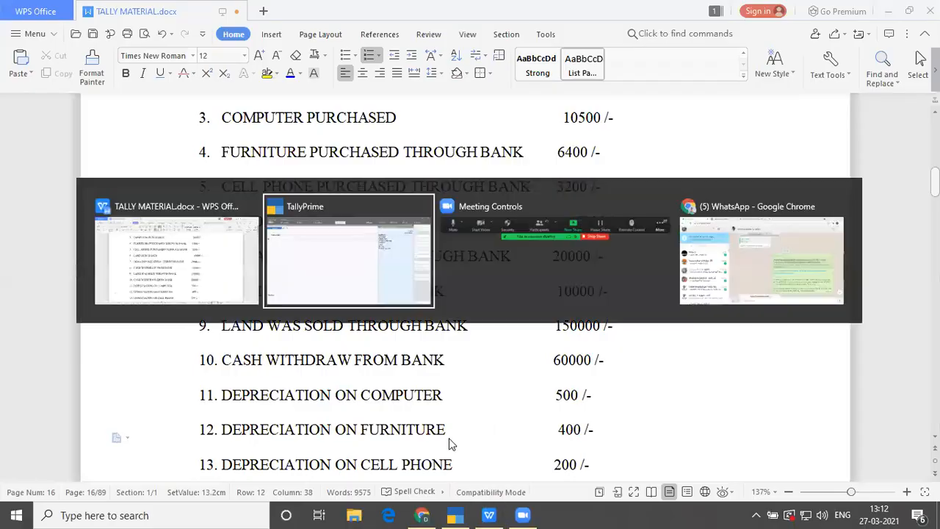
key("Down")
key("Down")
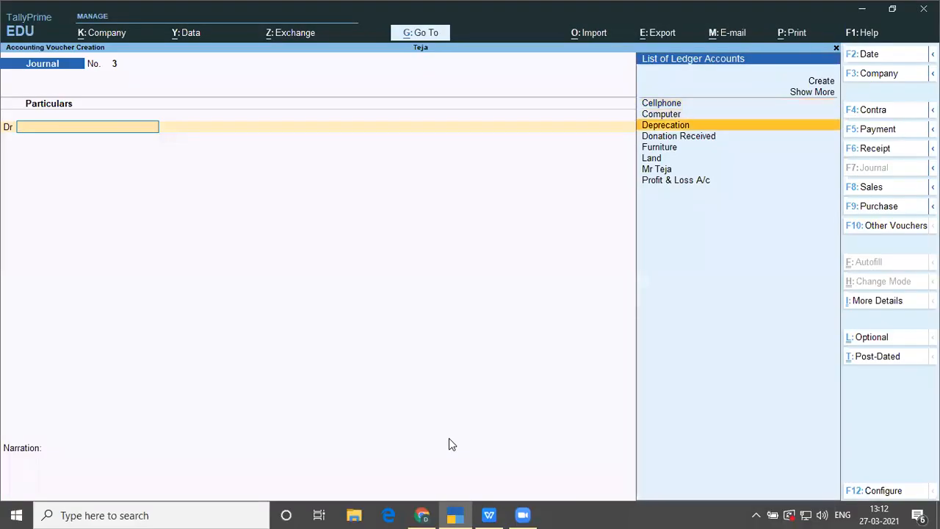
key("Return")
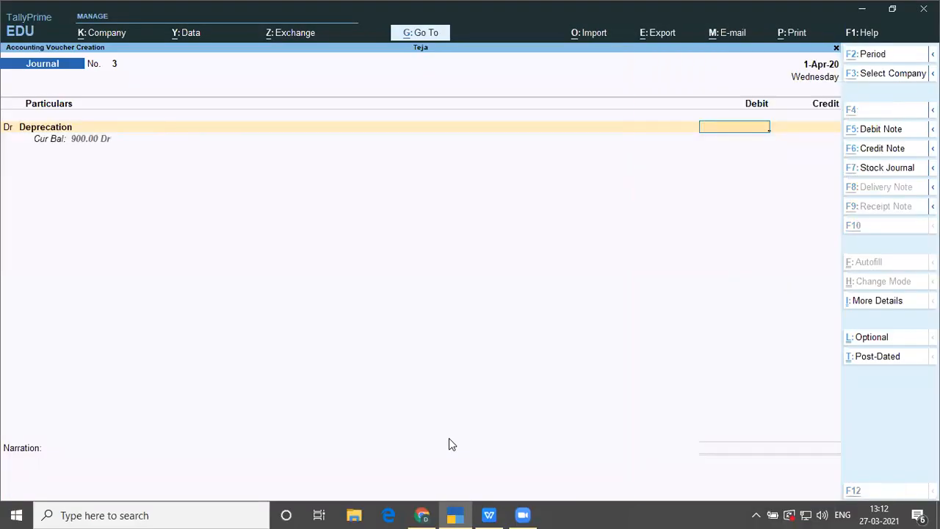
key("alt+Tab")
key("alt+Tab")
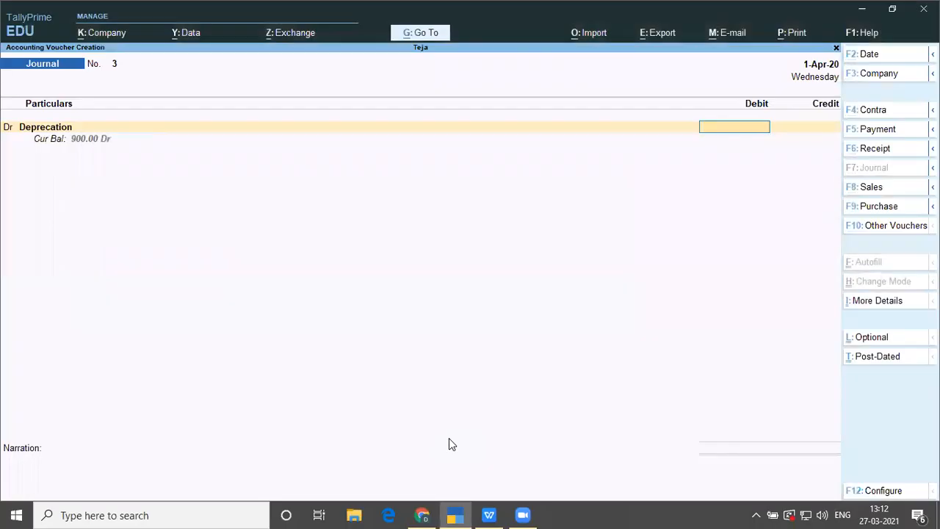
type("200")
key("Return")
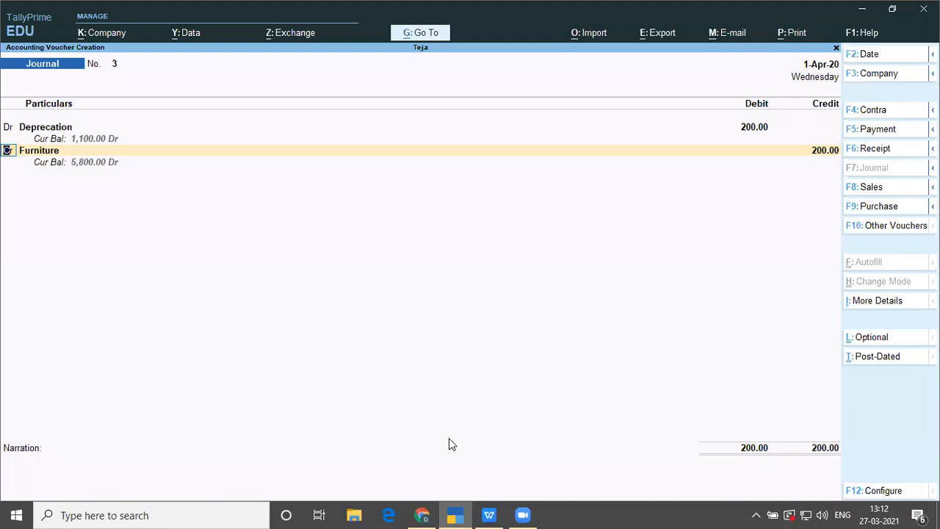
- Change the credited ledger to Cellphone for 200 and save the journal voucher without a narration
key("Return")
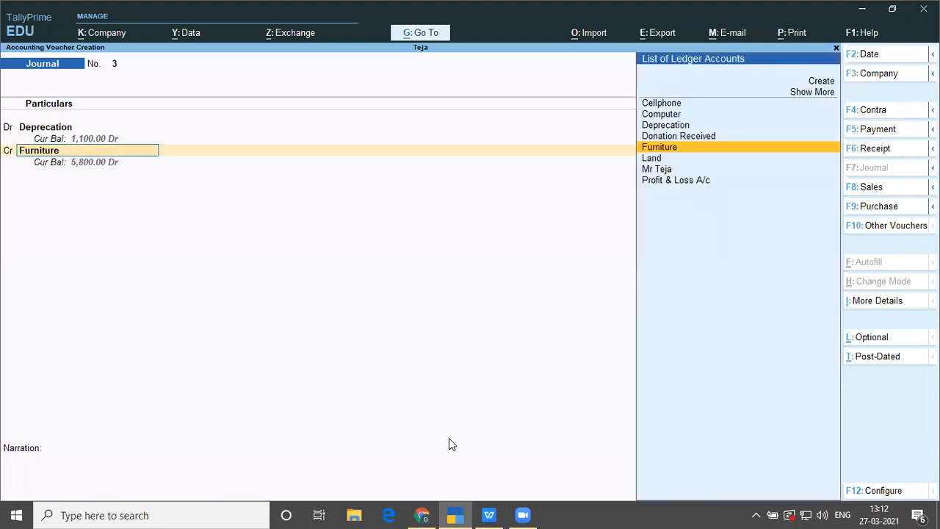
key("Up")
key("Up")
key("Up")
key("Up")
key("Return")
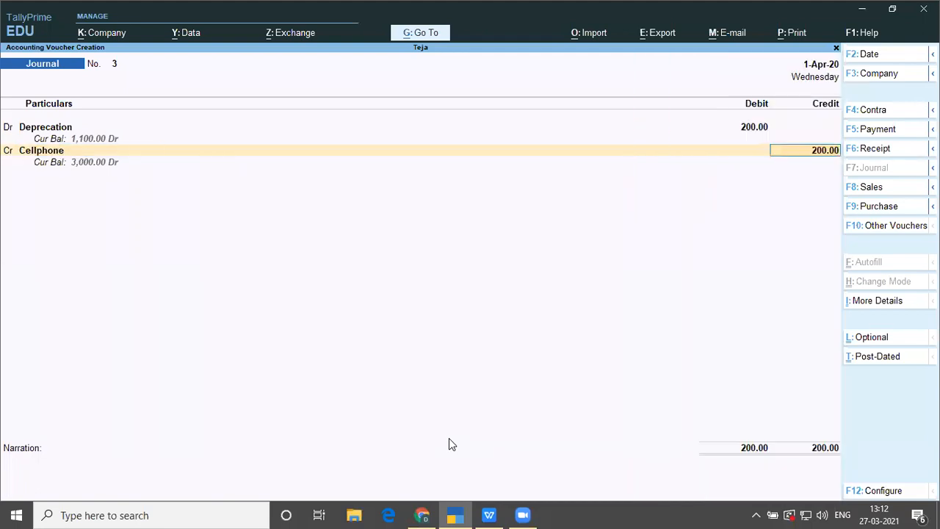
key("Return")
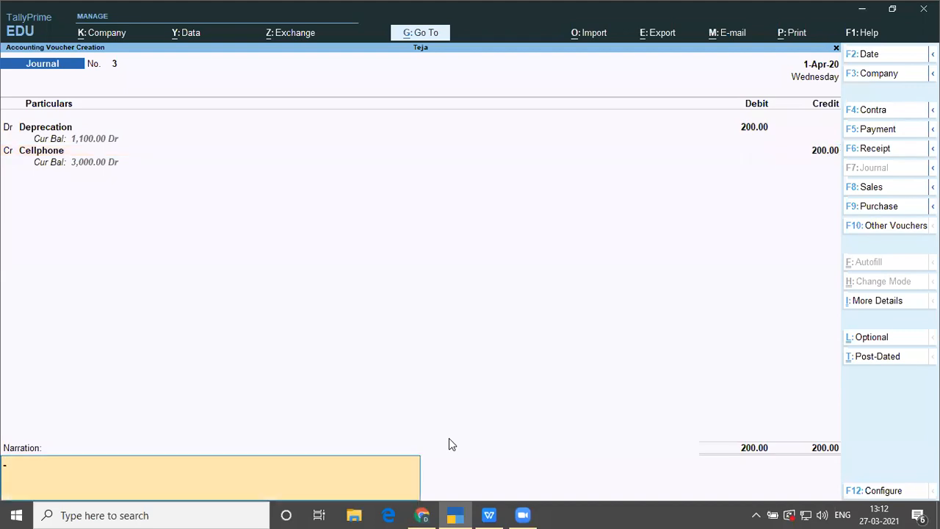
key("Return")
key("Return")
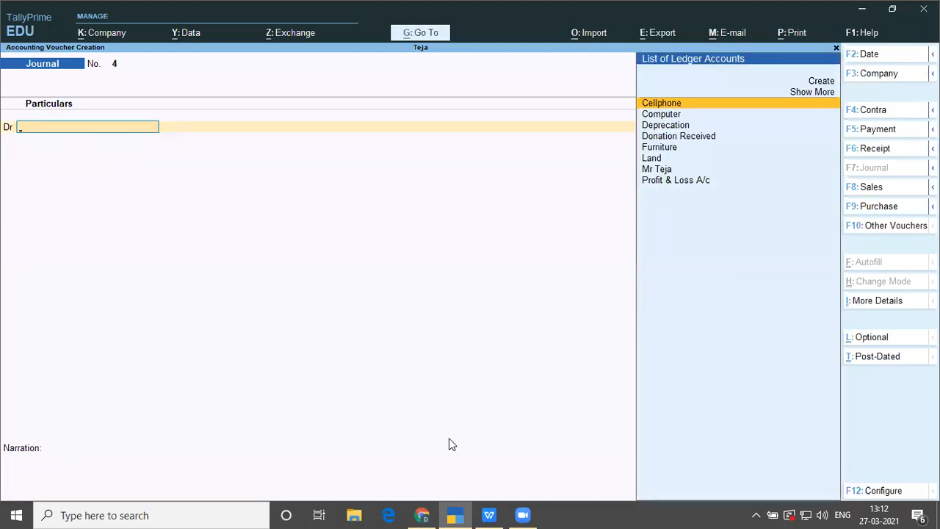
- Highlight the fourteenth transaction, the cell sale, in TALLY MATERIAL.docx and switch back to TallyPrime
key("alt+Tab")
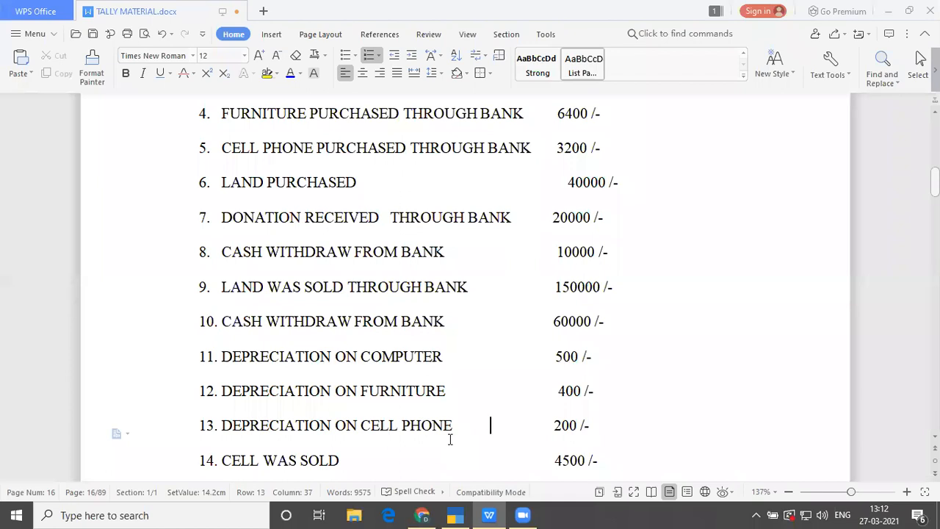
key("Down")
left_click_drag(227, 417, 373, 424)
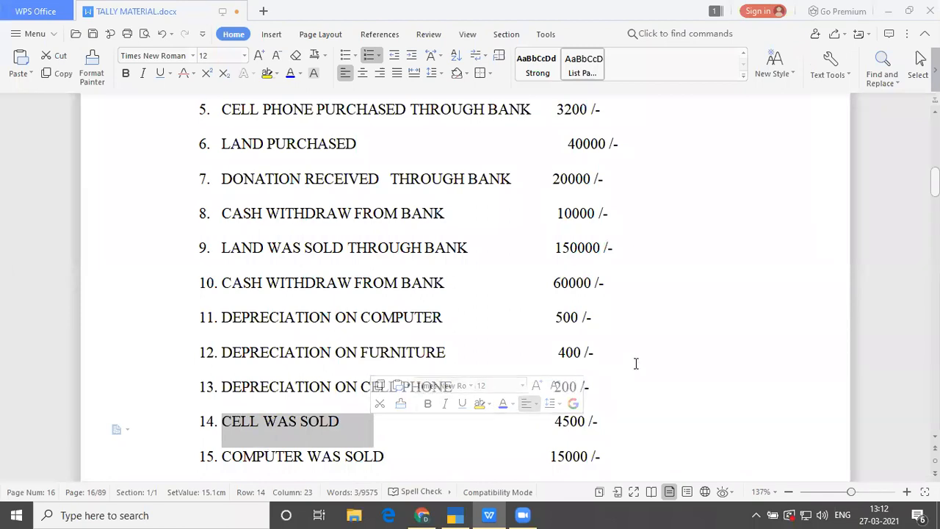
key("alt+Tab")
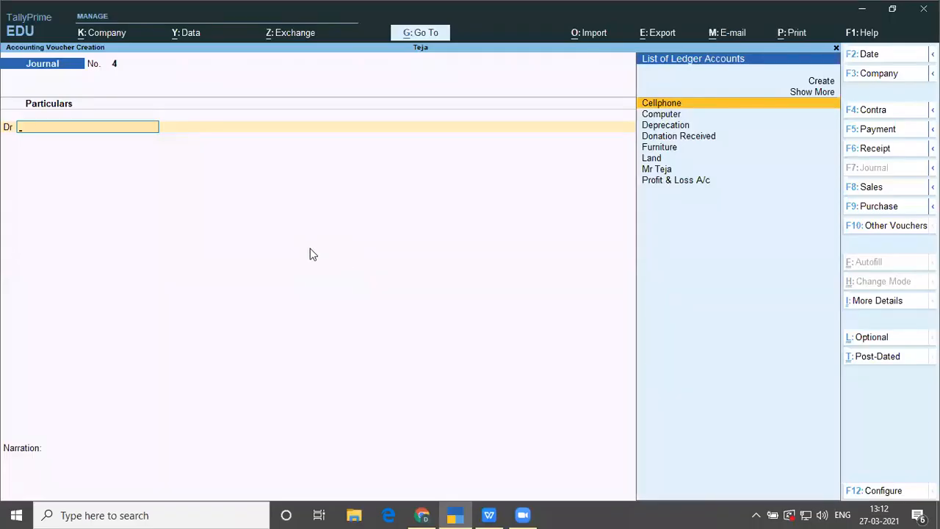
- Start a receipt voucher with Cash as the account and Cellphone as the credited ledger
key("F6")
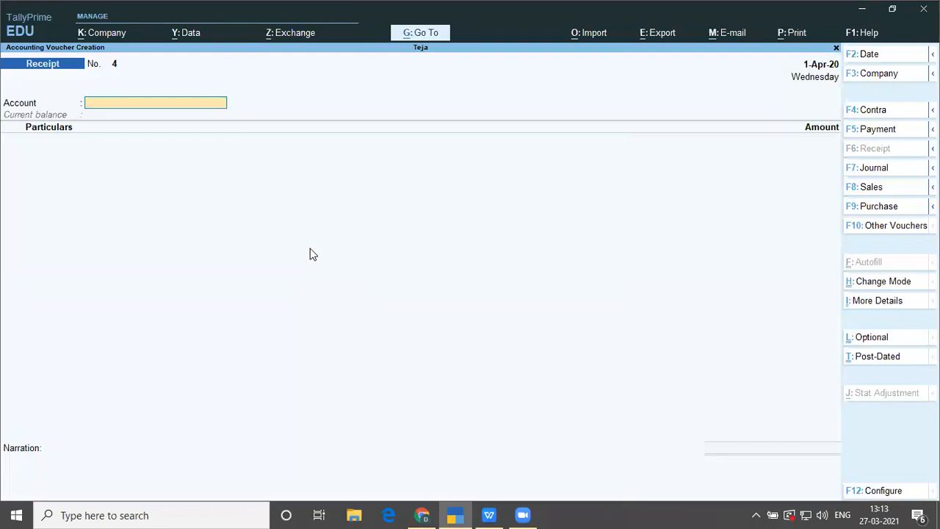
type("Cash")
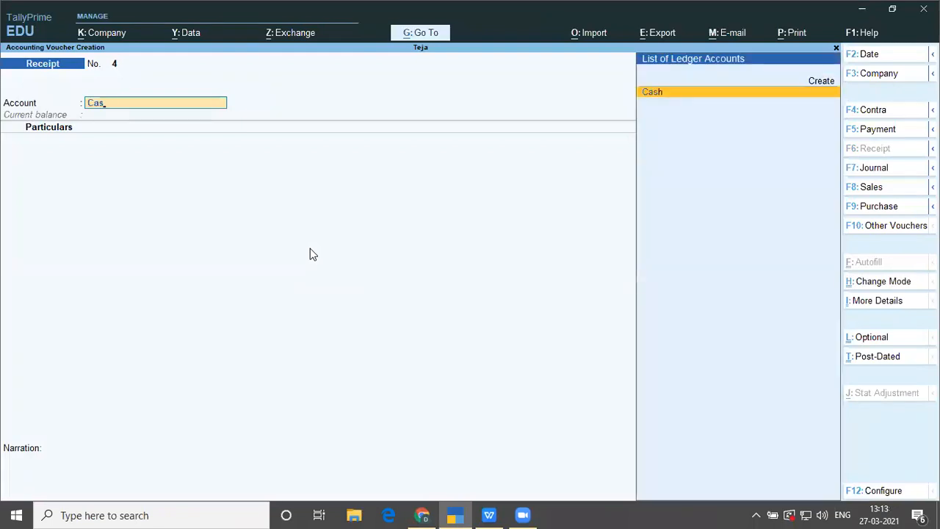
key("Return")
type("Cellphone")
key("Return")
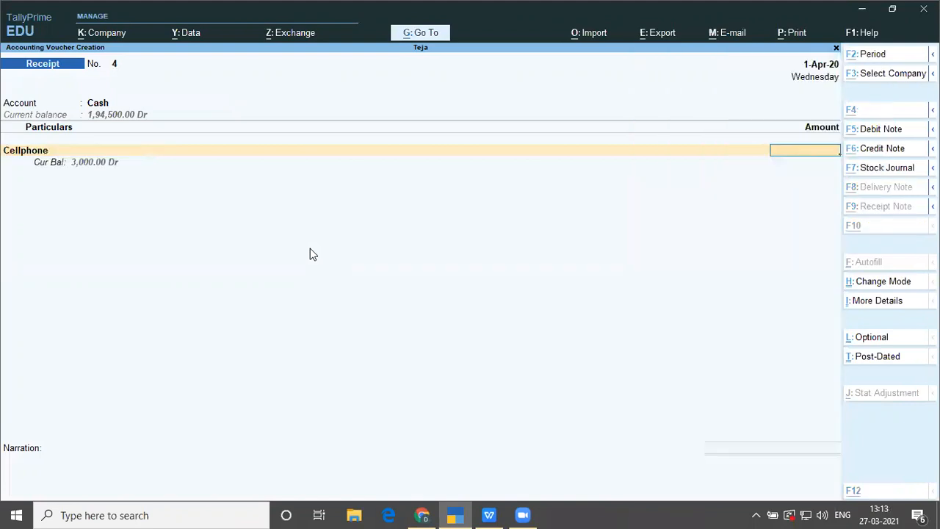
- Check the cell sale amount in TALLY MATERIAL.docx, enter 4500 for Cellphone in TallyPrime and save the receipt without a narration
key("alt+Tab")
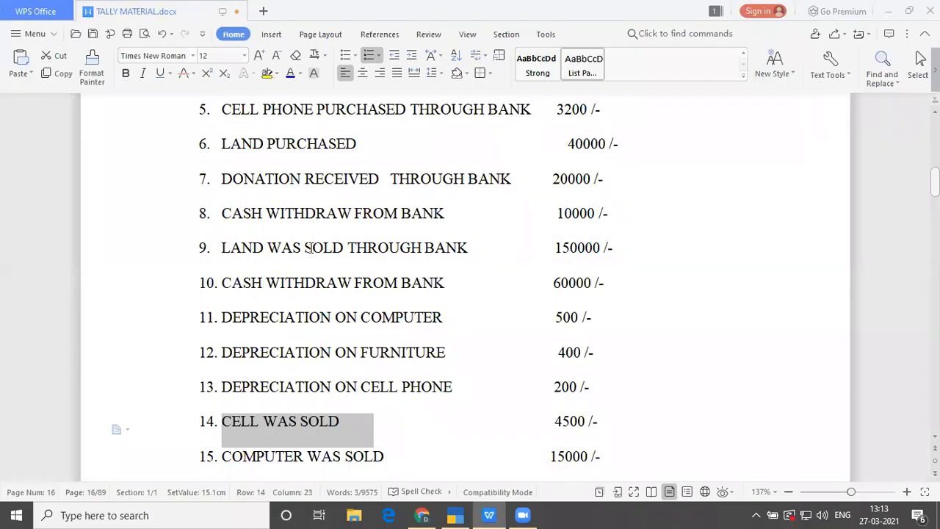
key("alt+Tab")
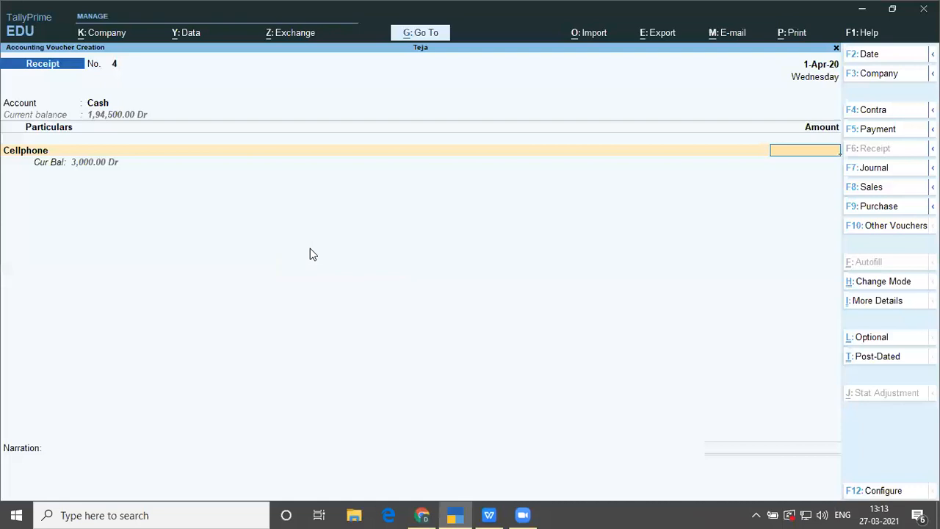
type("4500")
key("Return")
key("Return")
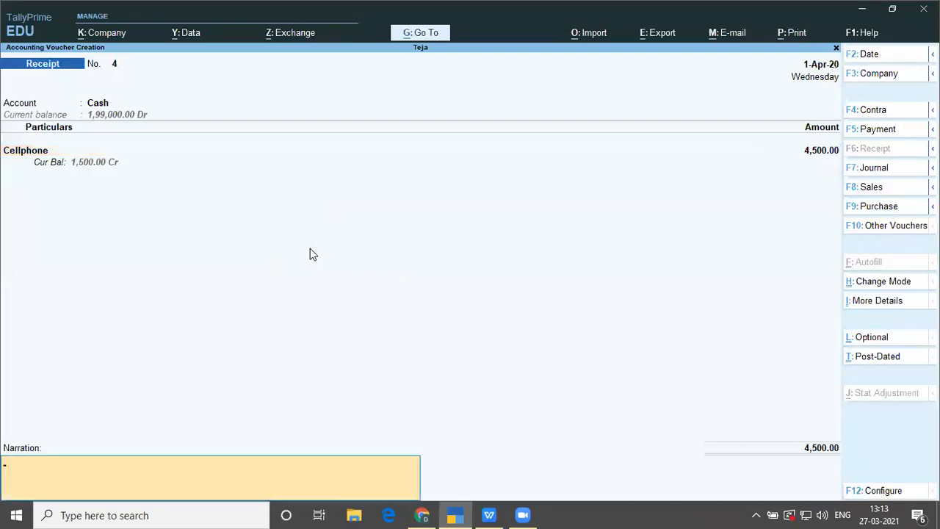
key("Return")
key("Return")
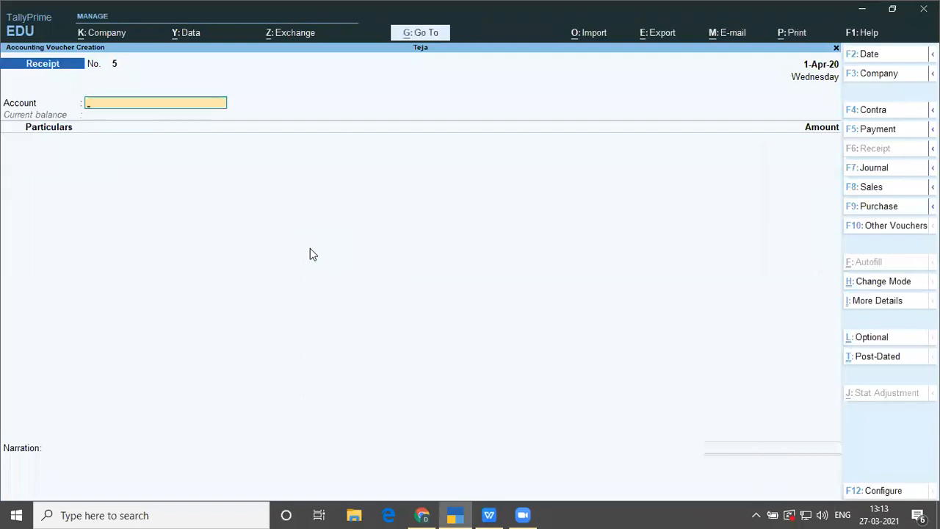
- Check the fifteenth transaction in TALLY MATERIAL.docx and fill the next TallyPrime receipt with account Cash and ledger Computer
key("alt+Tab")
key("Down")
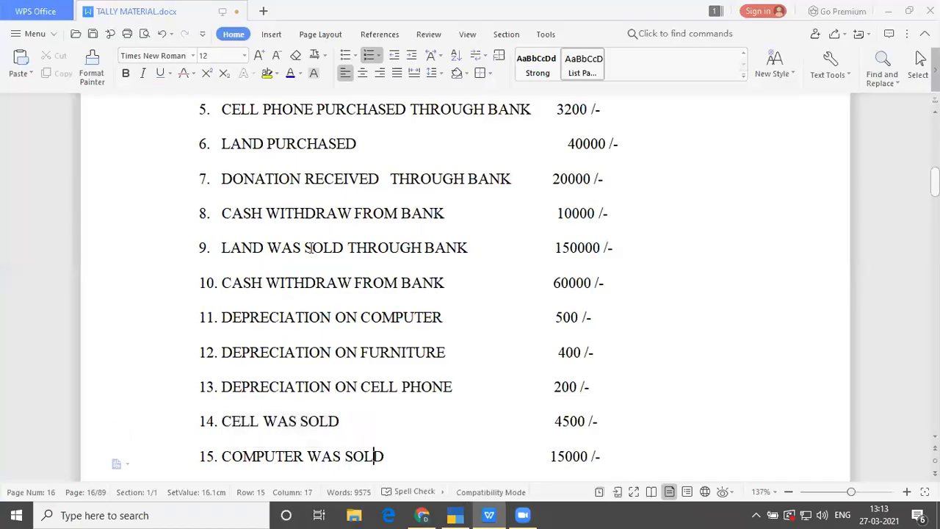
key("Down")
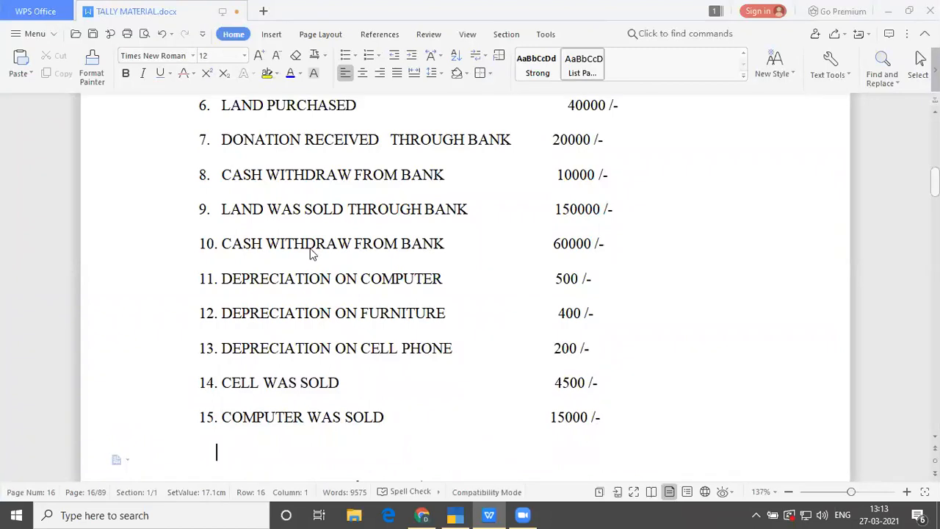
key("alt+Tab")
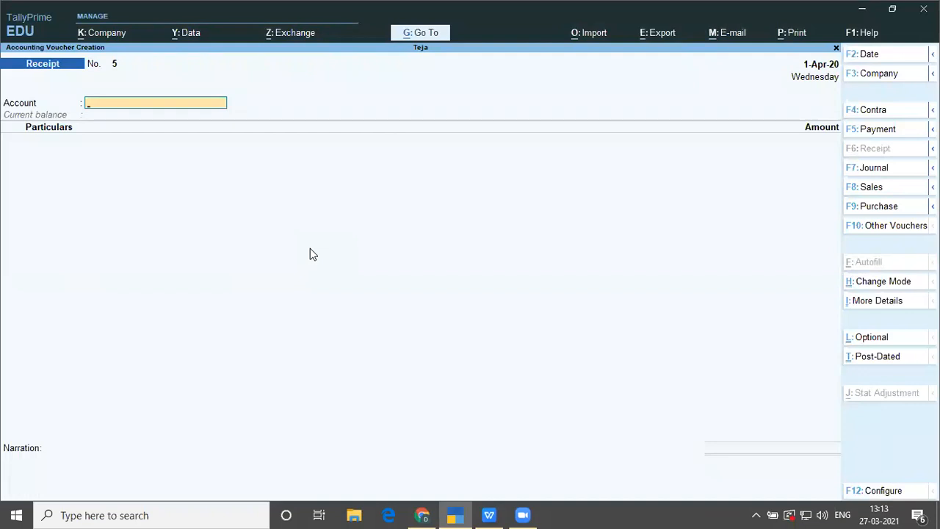
type("Cas")
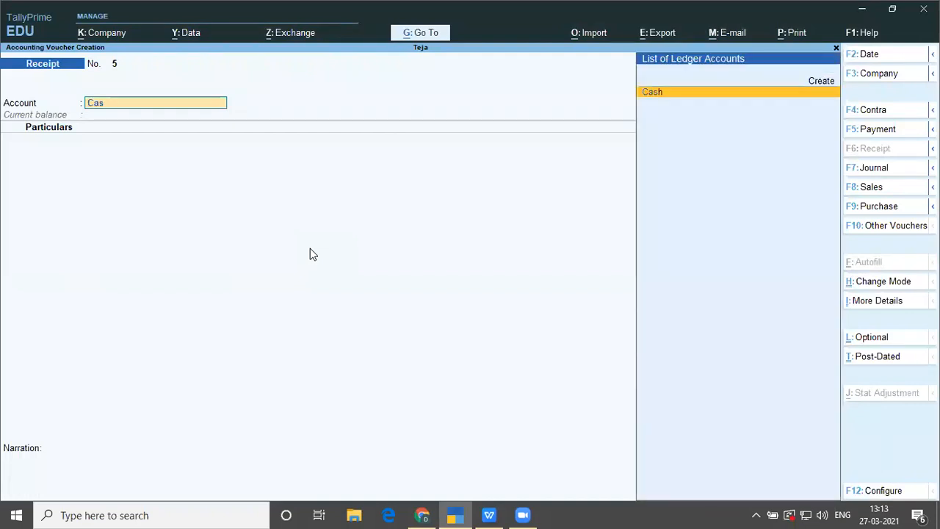
key("Return")
type("Com")
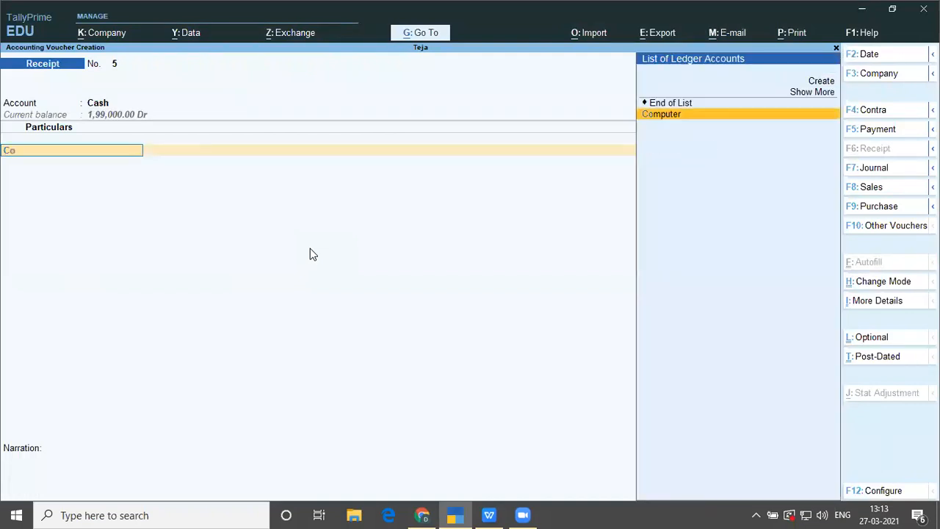
key("Return")
- Recheck the computer sale amount in TALLY MATERIAL.docx, enter 15,000 for Computer in TallyPrime and save the receipt without a narration
key("alt+Tab")
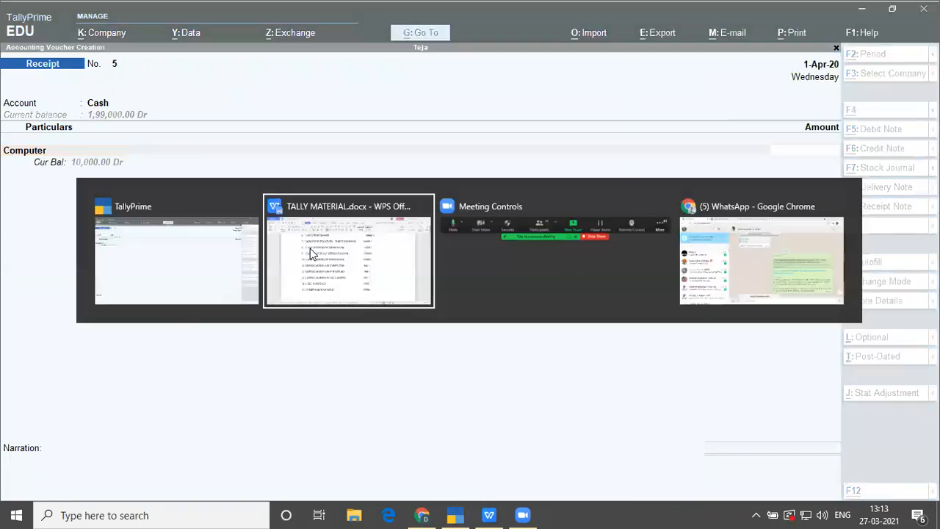
key("alt+Tab")
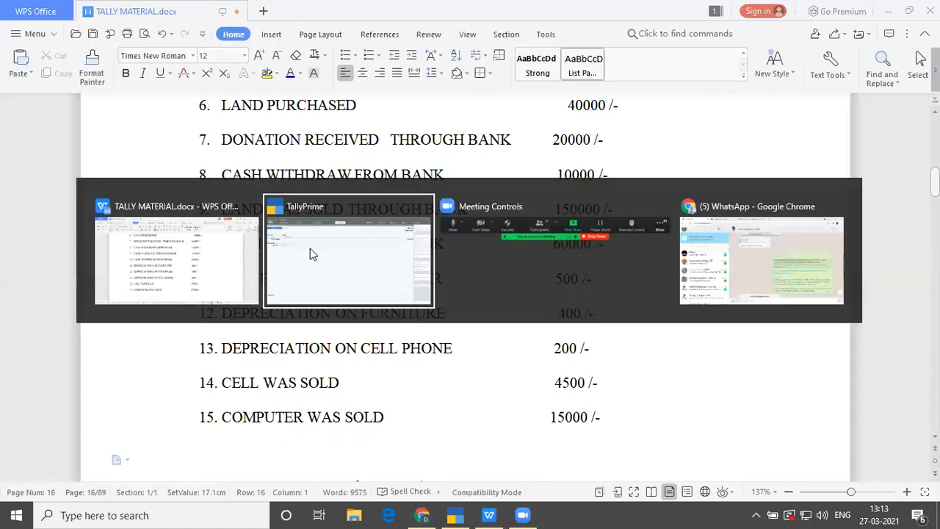
type("5")
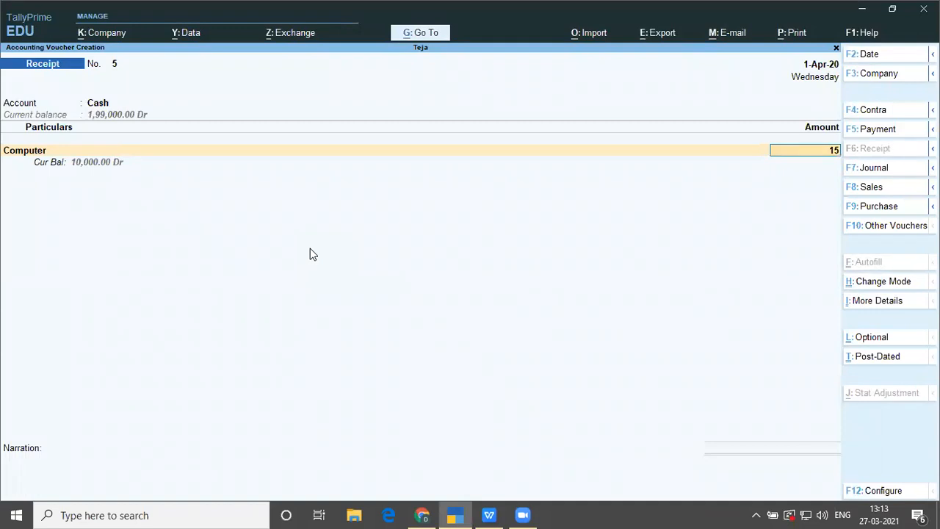
type(",000")
key("Return")
key("Return")
key("Return")
key("Return")
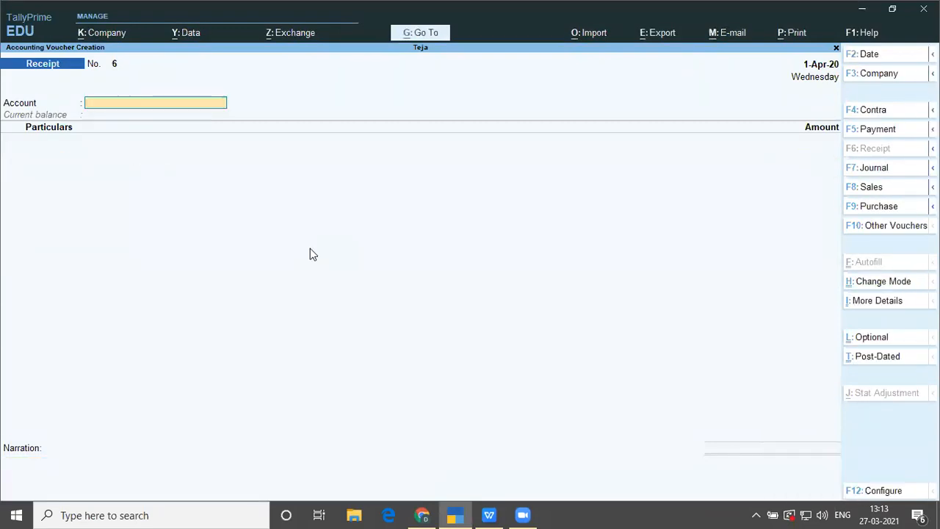
- Review the numbered transactions and the expected results beneath them in TALLY MATERIAL.docx
key("alt+Tab")
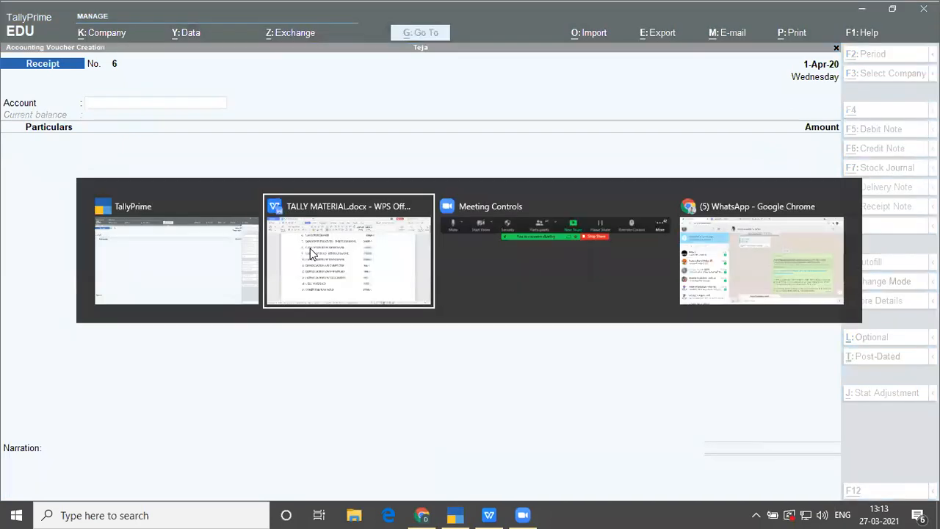
scroll(311, 248, "down", 2)
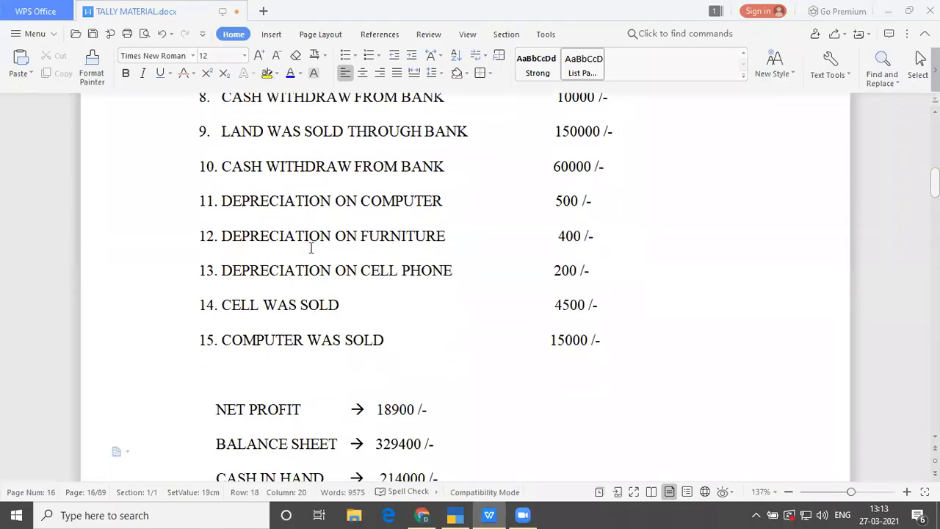
key("Up")
key("Up")
key("Up")
key("Up")
key("Up")
key("Up")
key("Up")
key("Up")
key("Up")
key("Up")
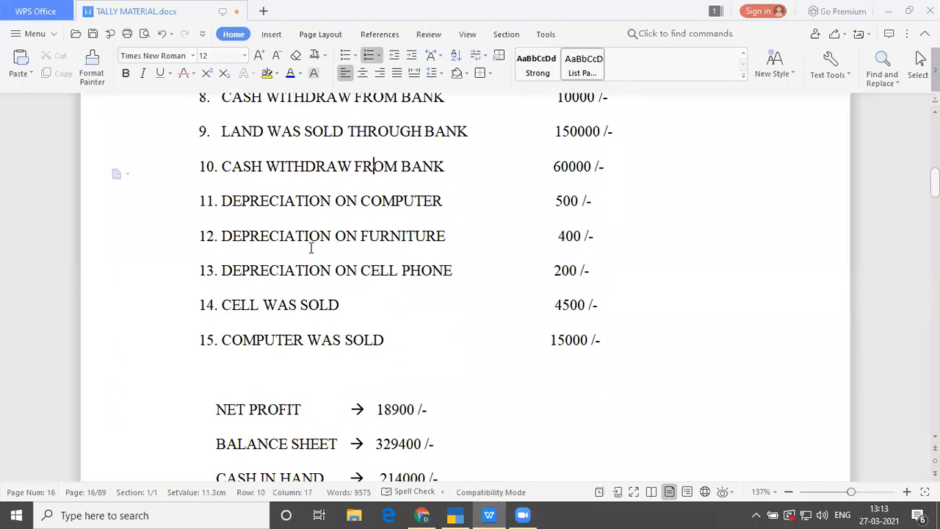
key("Up")
key("Up")
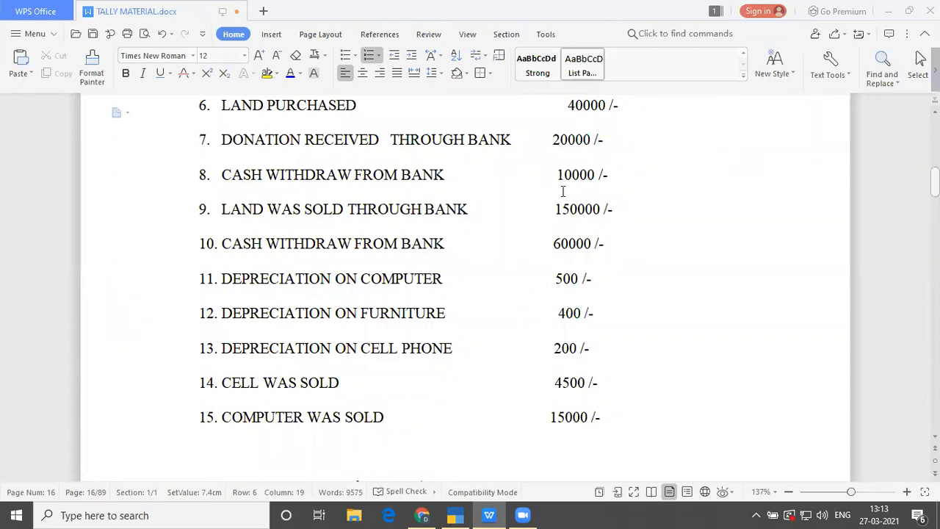
- Switch to TallyPrime, leave the empty receipt voucher and examine the Profit & Loss A/c line in the Balance Sheet
key("alt+Tab")
key("alt+Tab")
key("alt+Tab")
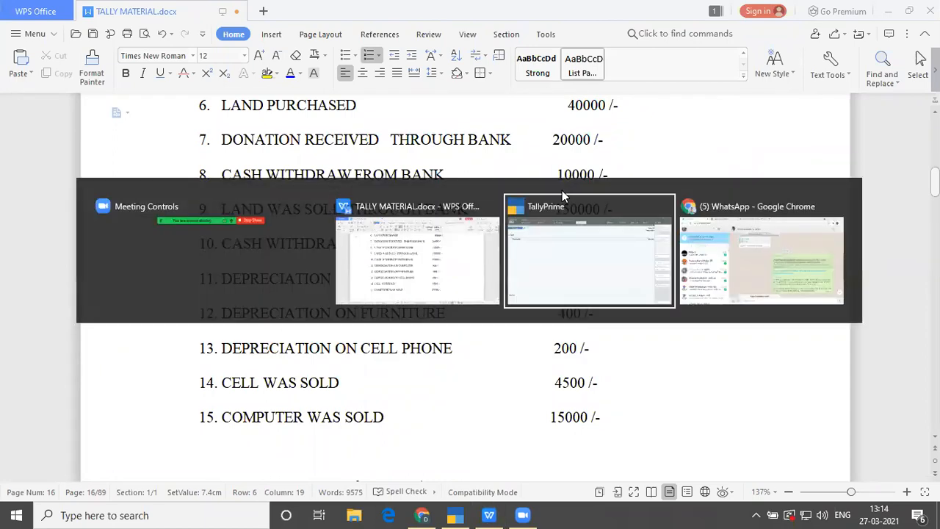
key("Escape")
key("y")
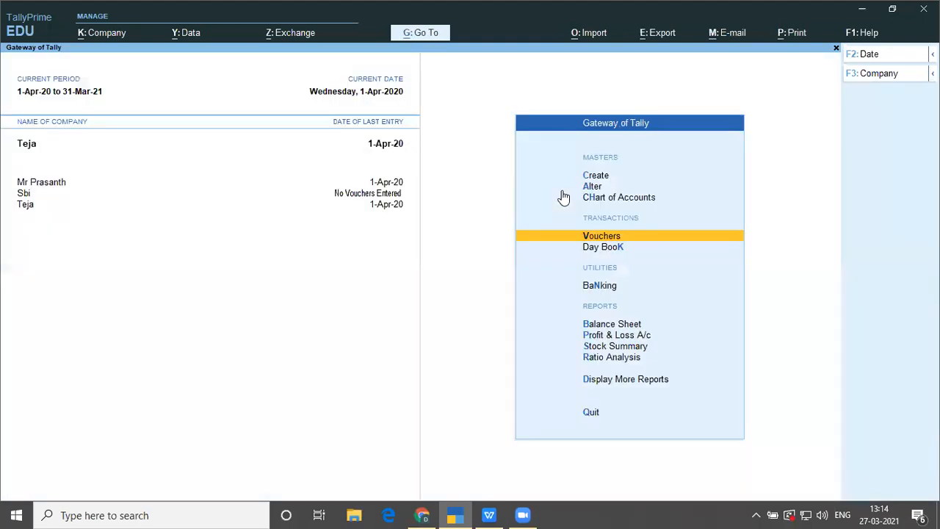
key("b")
key("Down")
key("Down")
key("Down")
key("Down")
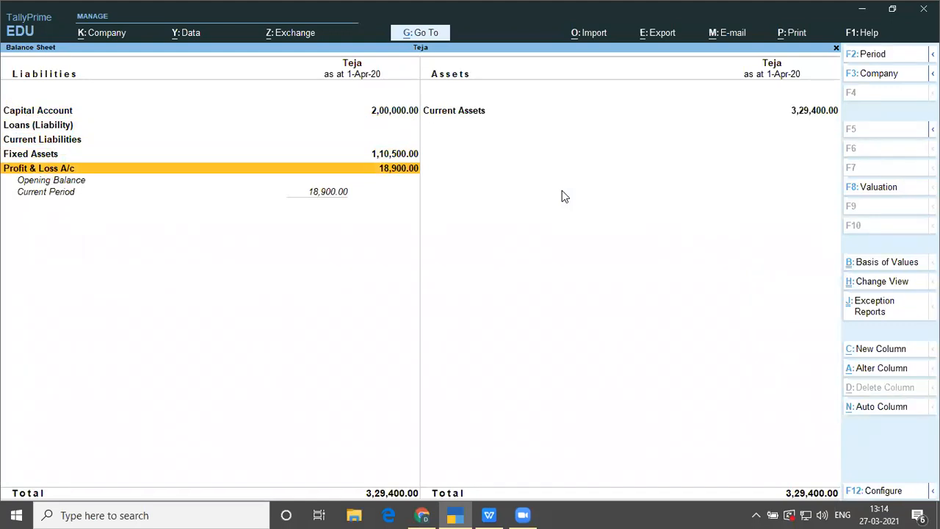
- Switch to TALLY MATERIAL.docx and highlight the expected net profit figure below the transactions
key("alt+Tab")
key("alt+Tab")
key("Down")
key("Down")
key("Down")
key("Down")
key("Down")
key("Down")
key("Down")
key("Down")
key("Down")
key("Down")
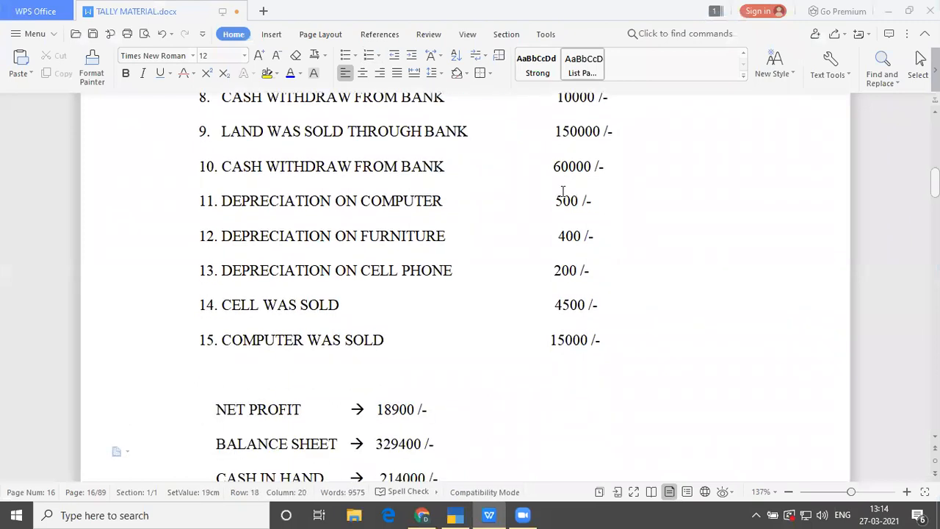
left_click(371, 412)
left_click_drag(372, 412, 428, 412)
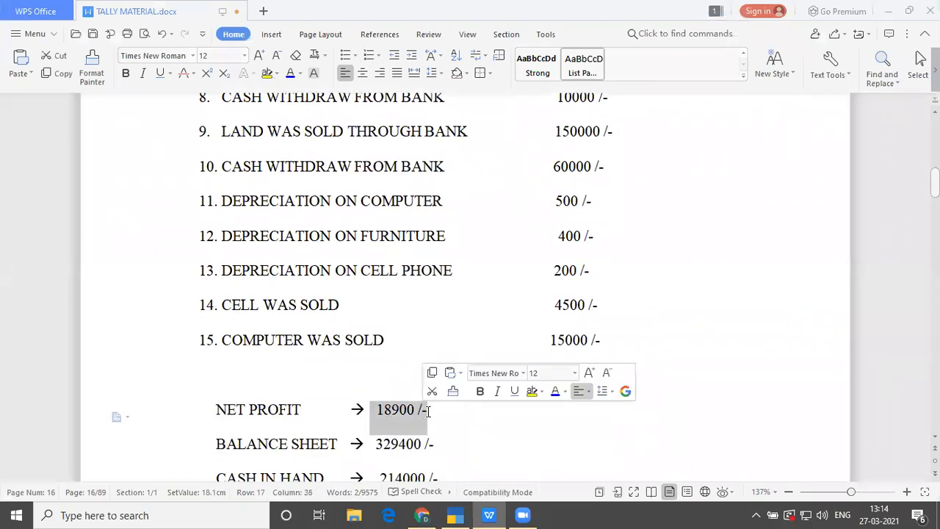
- Check the Balance Sheet total in TallyPrime against the balance sheet figure in TALLY MATERIAL.docx, highlighting that figure briefly
key("alt+Tab")
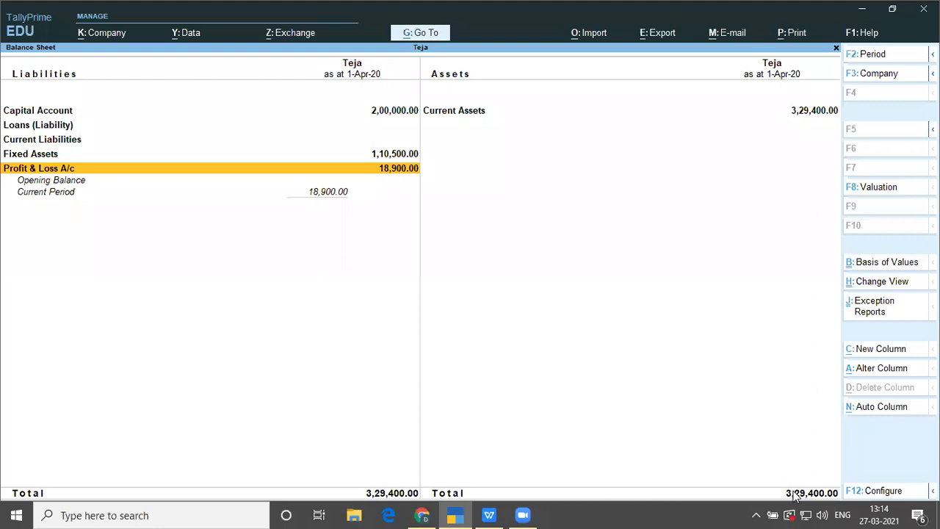
key("alt+Tab")
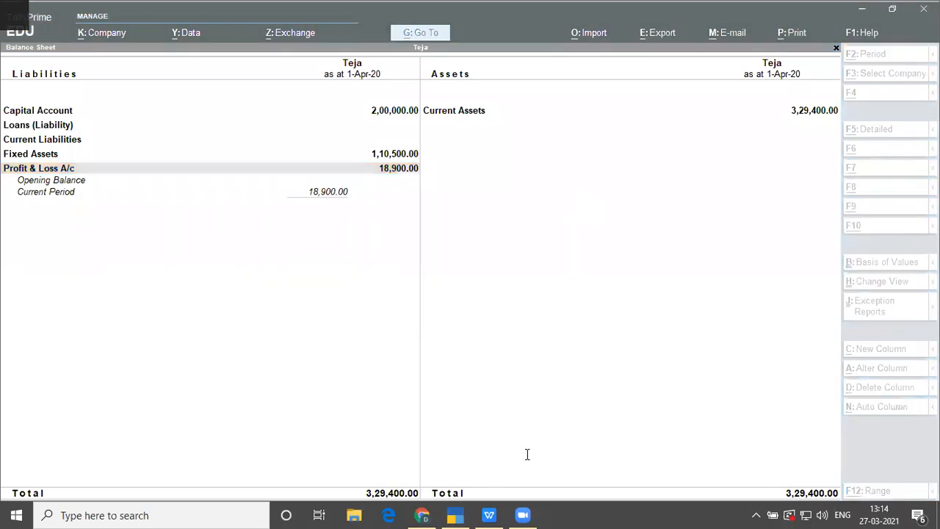
left_click_drag(374, 445, 425, 444)
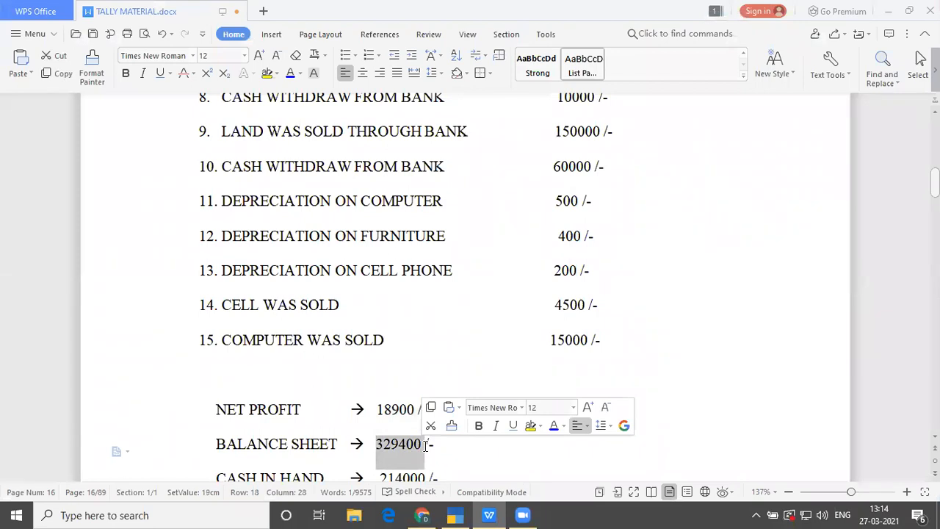
left_click(448, 450)
- Switch to TallyPrime and open the Current Assets group summary from the Balance Sheet
key("alt+Tab")
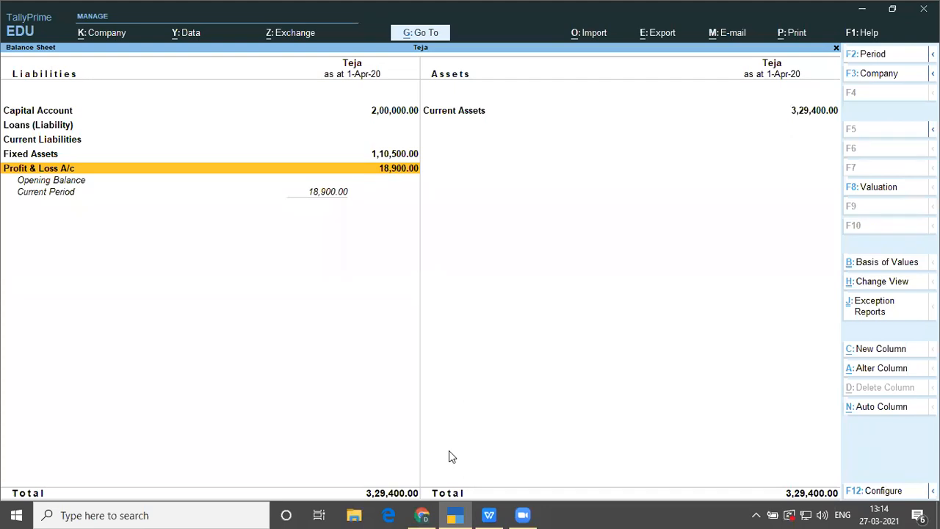
key("Return")
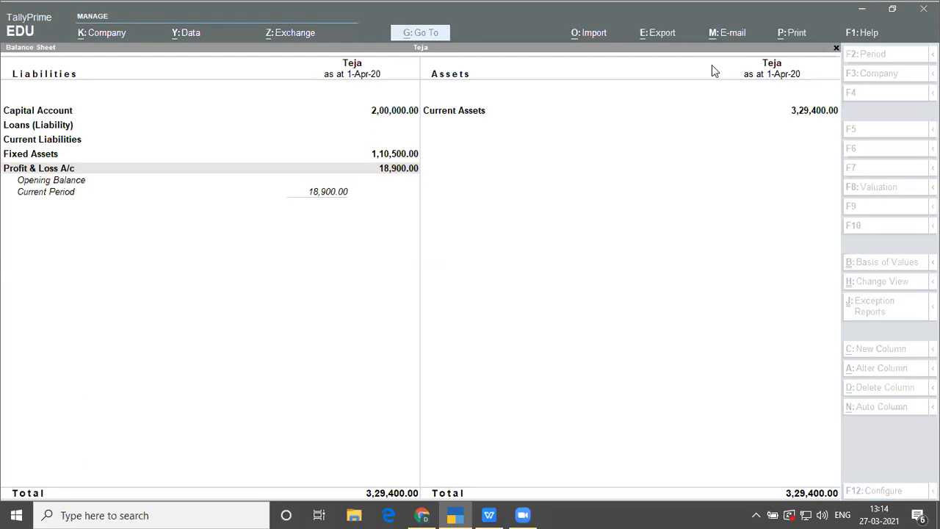
left_click(379, 246)
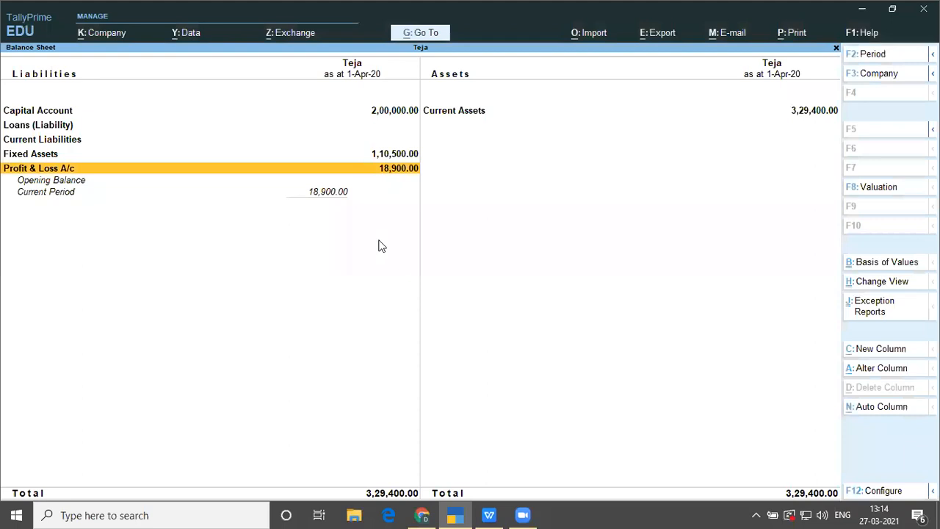
key("Right")
key("Return")
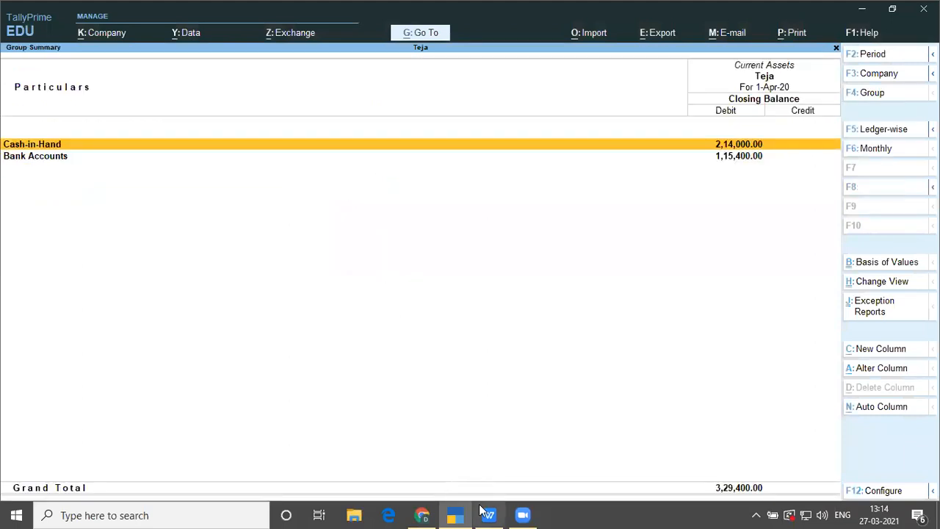
- Switch to TALLY MATERIAL.docx and highlight the expected cash in hand figure
mouse_move(489, 514)
left_click(476, 479)
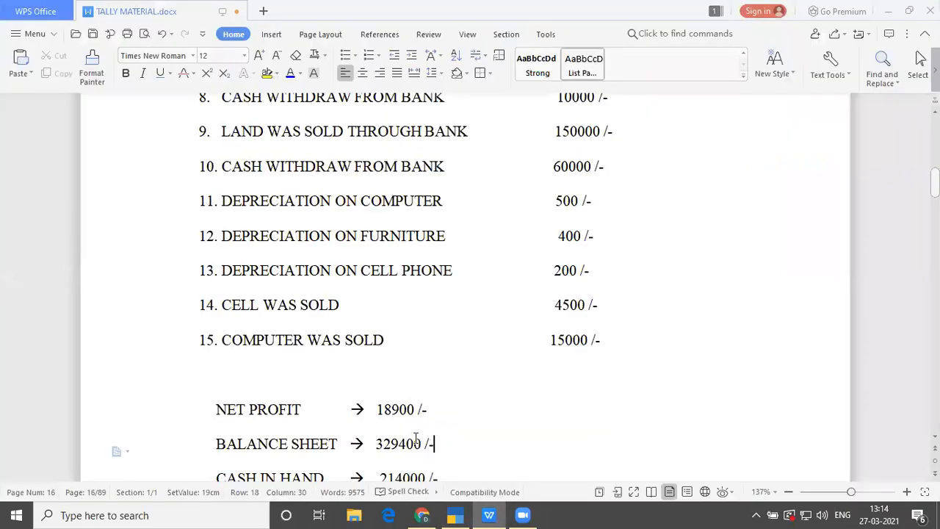
scroll(450, 456, "down", 2)
left_click_drag(377, 401, 443, 410)
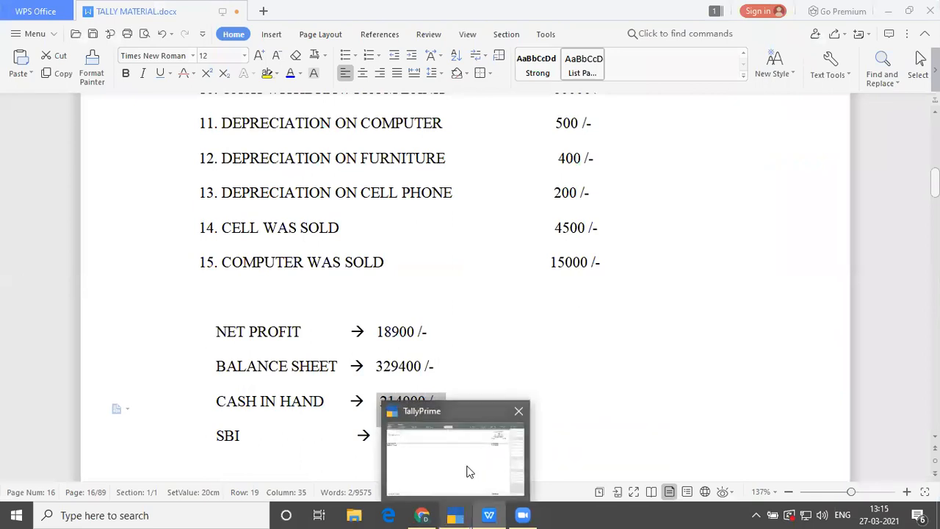
- Switch to TallyPrime and open the Bank Accounts group summary from Current Assets
left_click(466, 470)
key("Down")
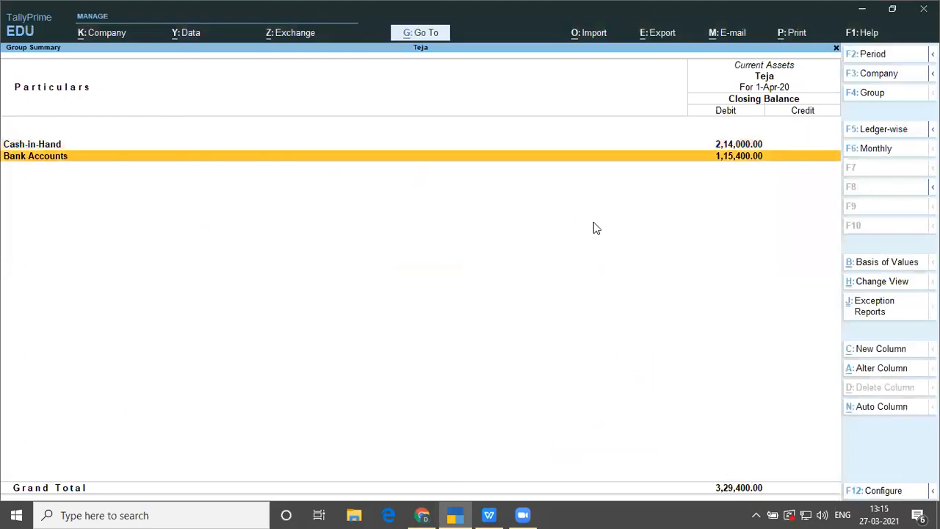
key("Return")
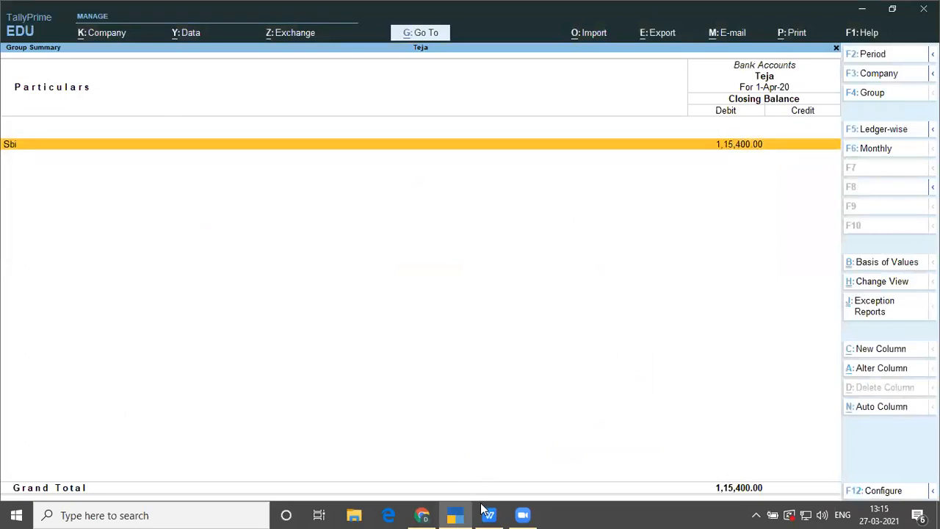
- Switch to TALLY MATERIAL.docx and highlight the expected SBI figure
mouse_move(468, 512)
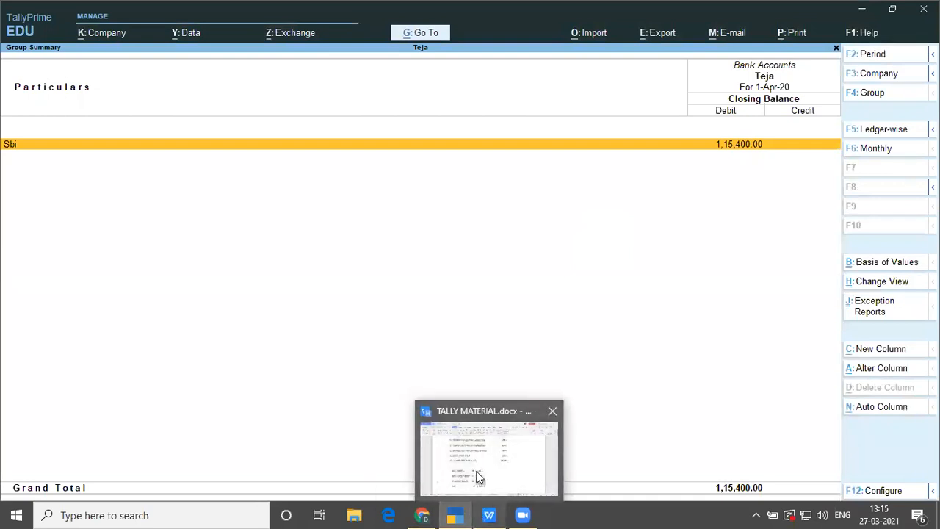
left_click(476, 473)
left_click_drag(382, 437, 456, 439)
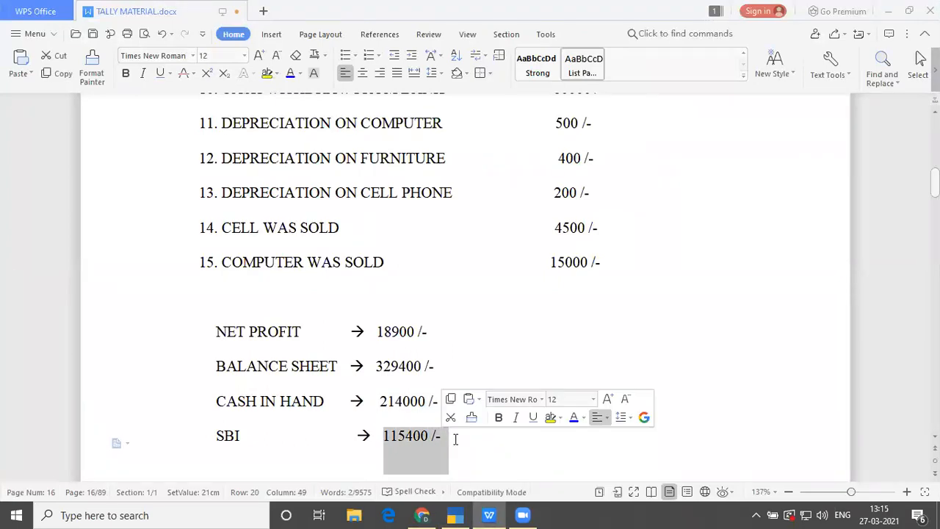
mouse_move(490, 510)
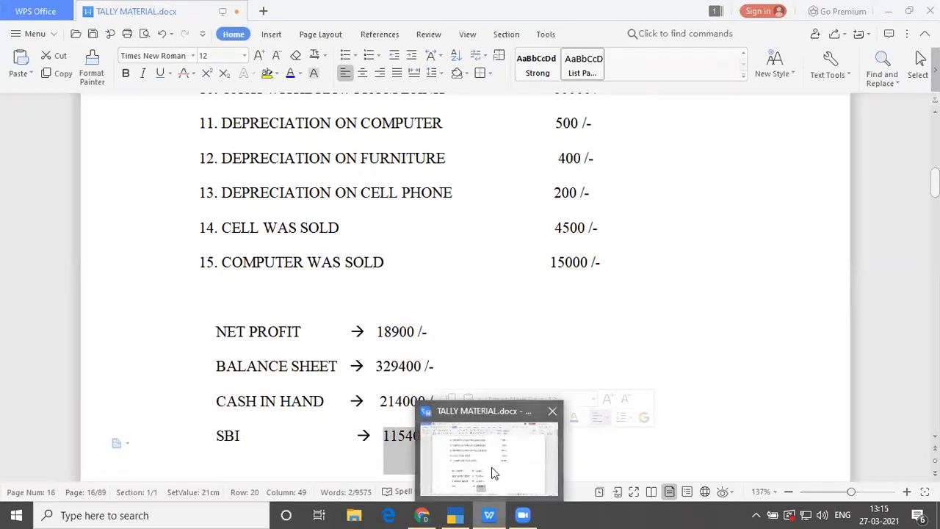